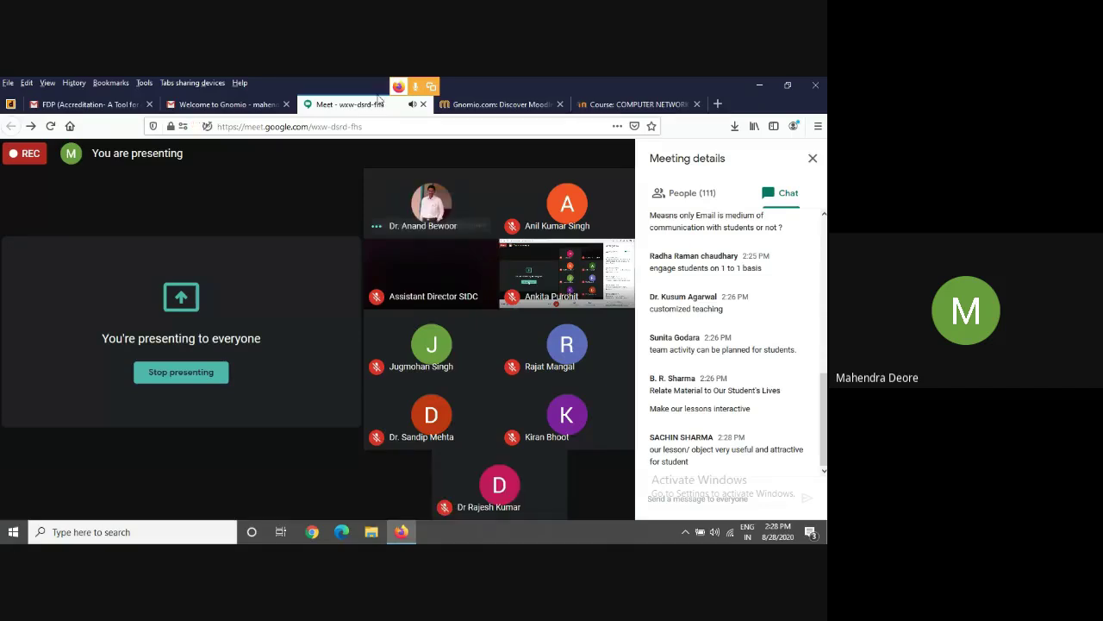
Step: Switch from Google Meet to the Gnomio 'Create your site' page in the browser
{"action": "left_click", "coordinate": [500, 105]}
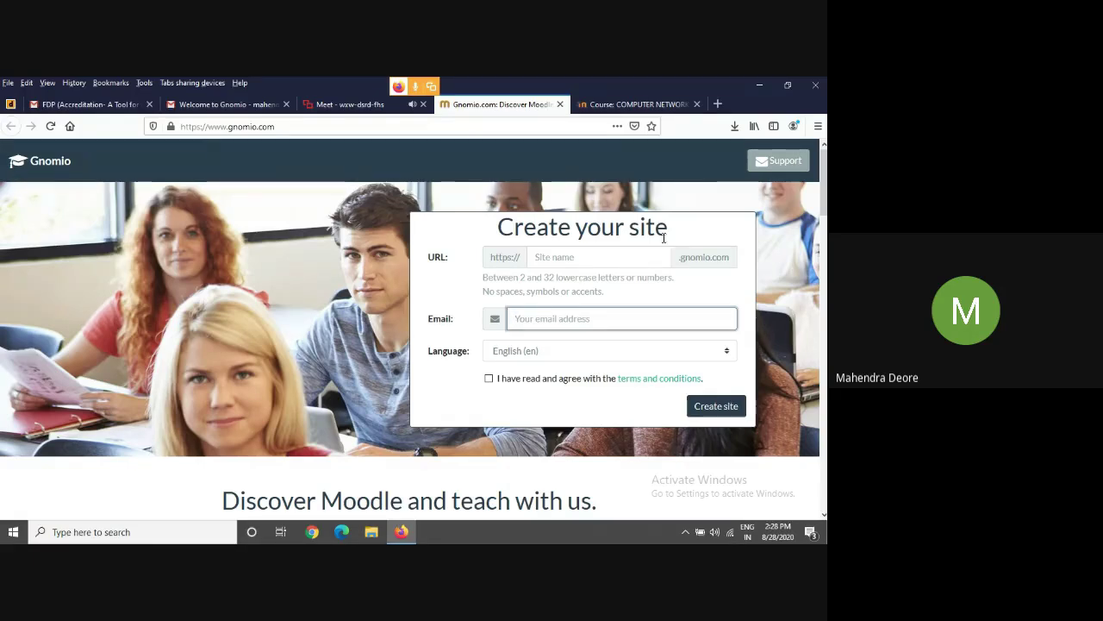
Step: Click into the form's Site name and Email fields, then bring up the Welcome to Gnomio email
{"action": "left_click", "coordinate": [302, 126]}
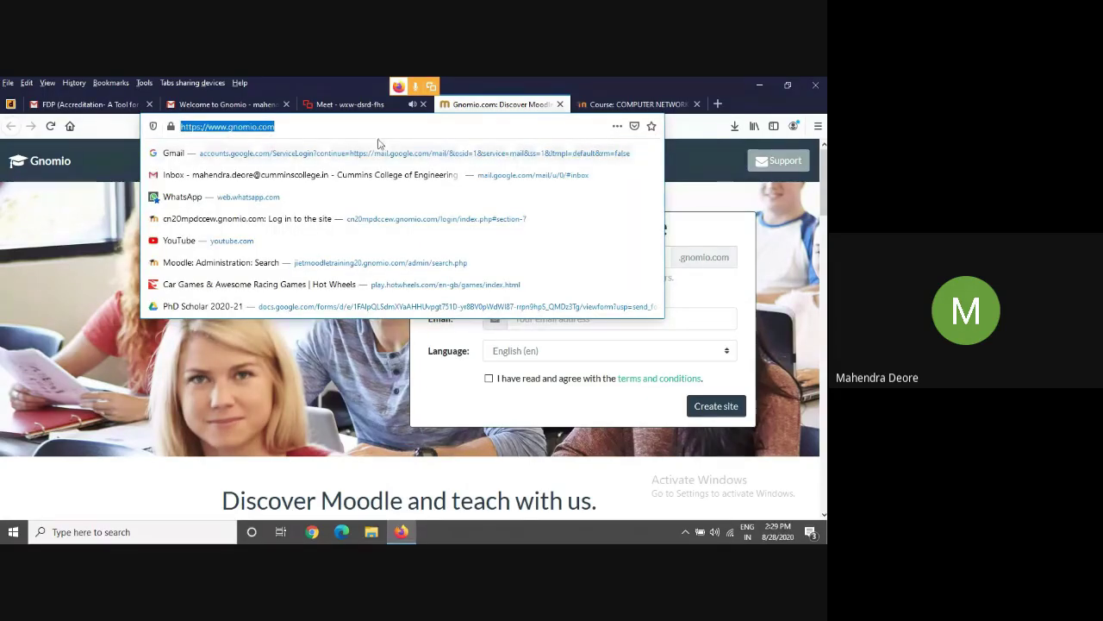
{"action": "left_click", "coordinate": [718, 199]}
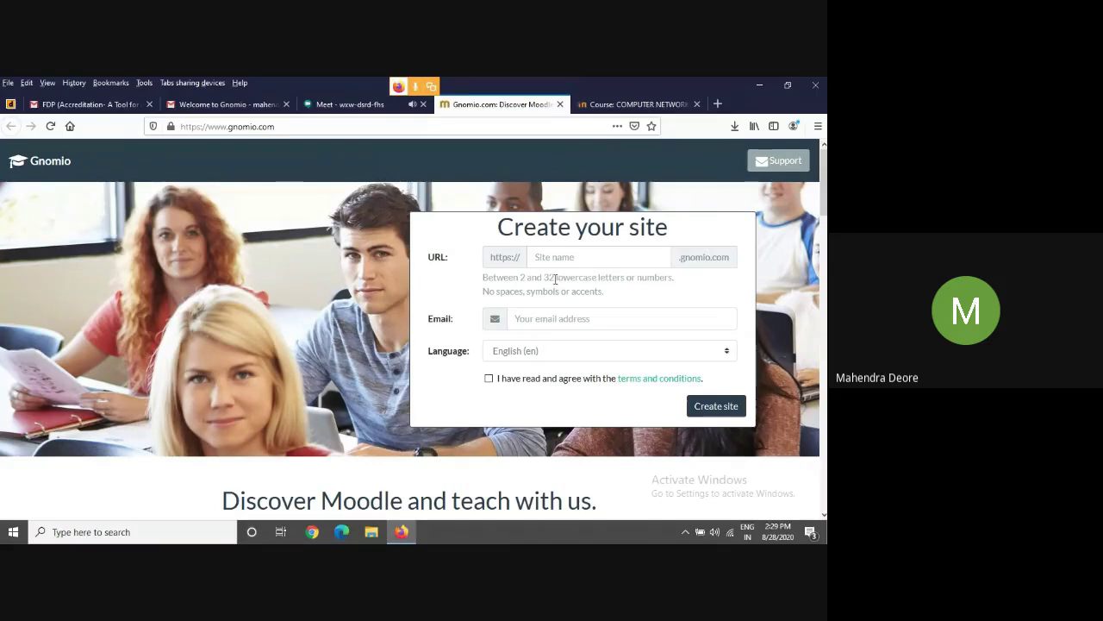
{"action": "left_click", "coordinate": [553, 252]}
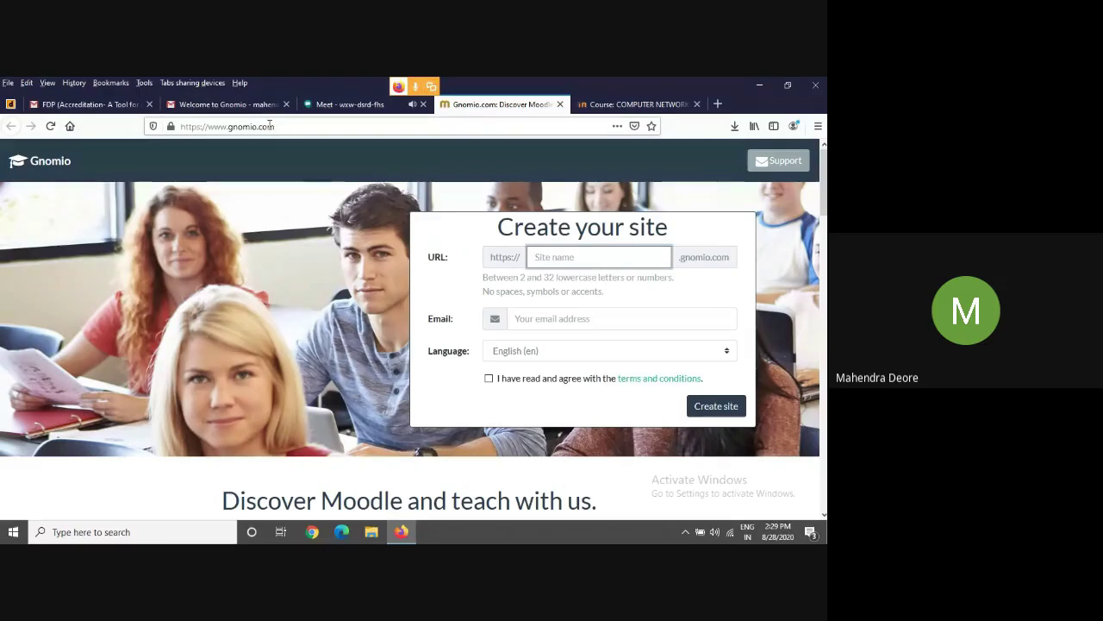
{"action": "left_click", "coordinate": [228, 104]}
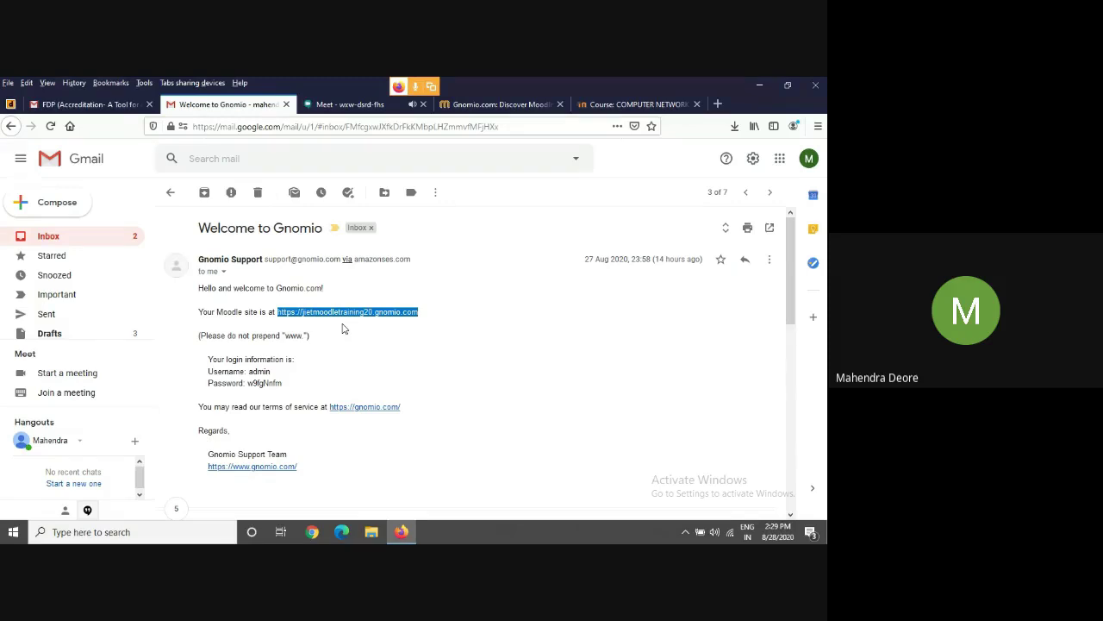
{"action": "left_click", "coordinate": [500, 104]}
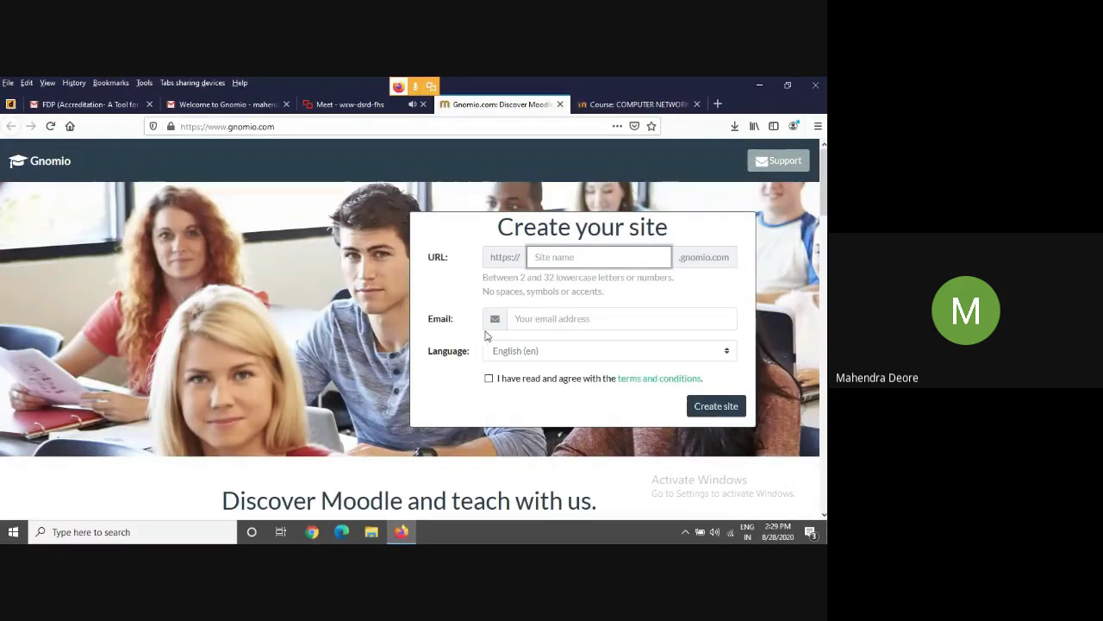
{"action": "left_click", "coordinate": [546, 319]}
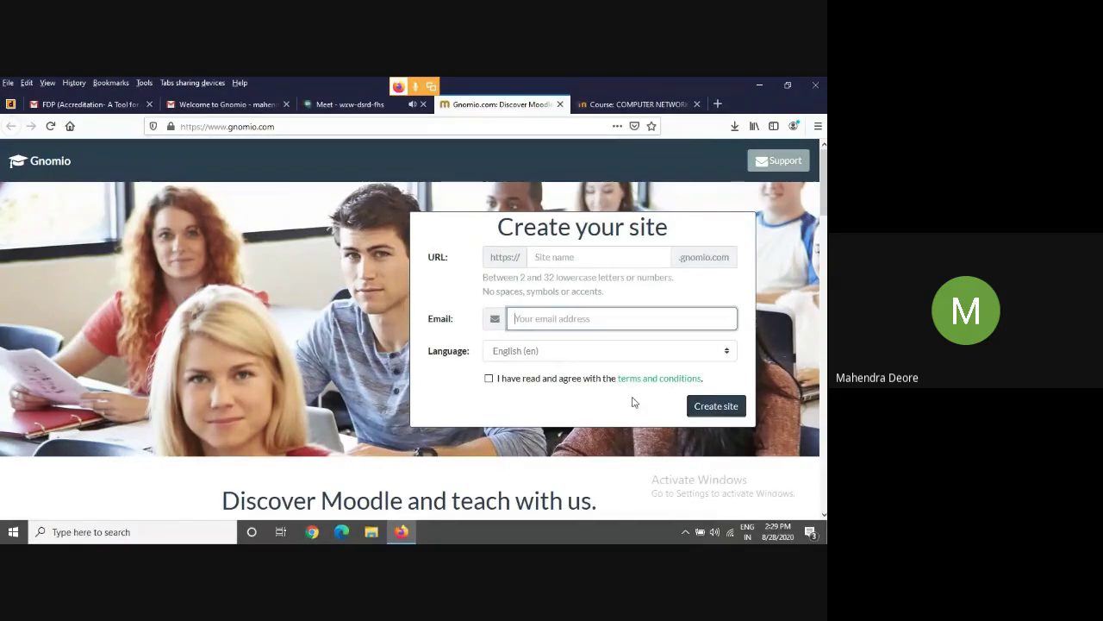
{"action": "left_click", "coordinate": [222, 105]}
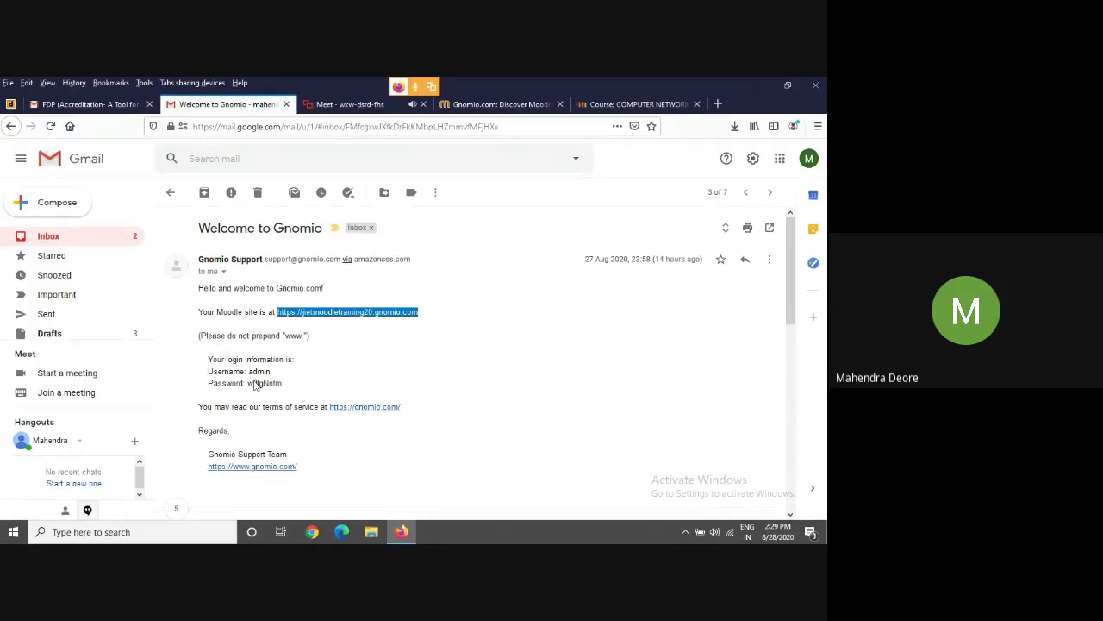
Step: Open the jietmoodletraining20.gnomio.com link from the email in a new tab and switch to it
{"action": "left_click", "coordinate": [442, 328]}
{"action": "left_click_drag", "start_coordinate": [420, 315], "coordinate": [277, 315]}
{"action": "right_click", "coordinate": [389, 345]}
{"action": "triple_click", "coordinate": [364, 359]}
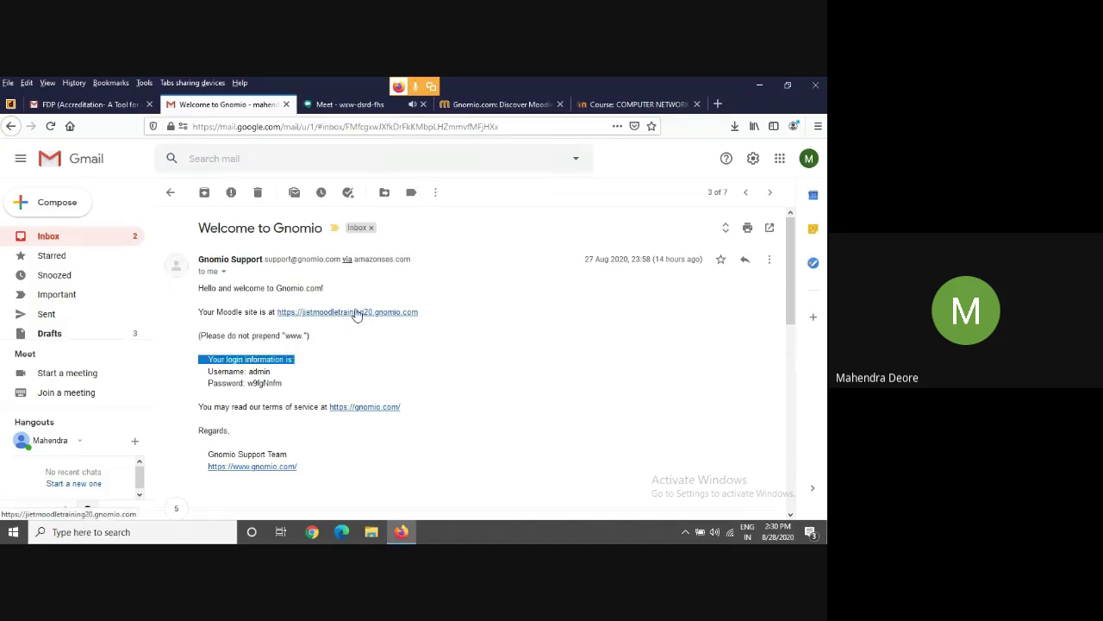
{"action": "right_click", "coordinate": [356, 315]}
{"action": "left_click", "coordinate": [402, 317]}
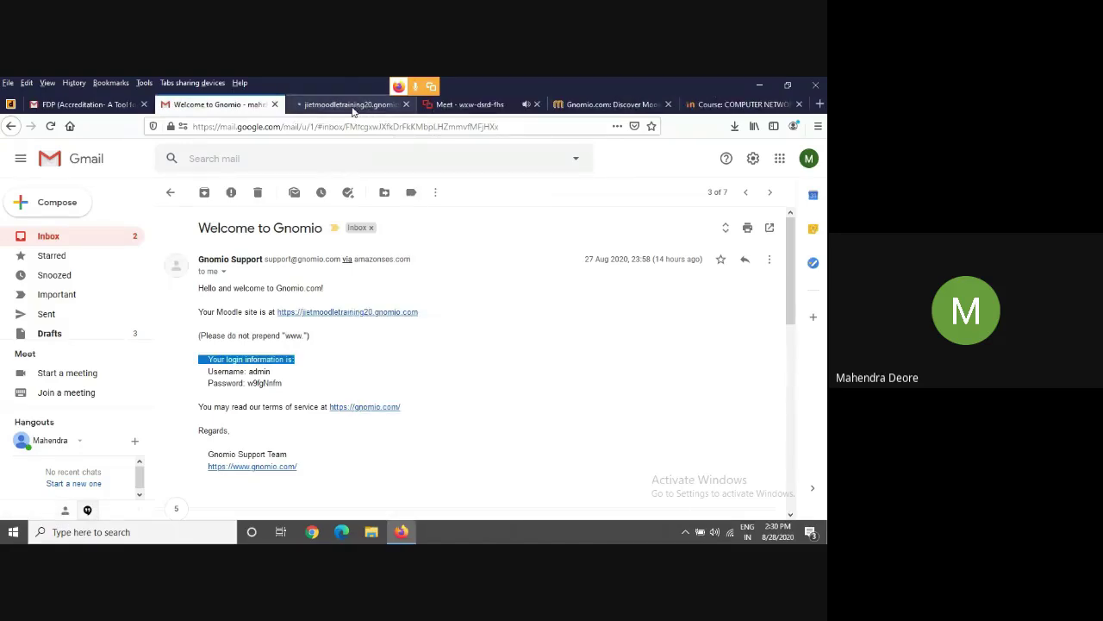
{"action": "left_click", "coordinate": [352, 110]}
{"action": "scroll", "coordinate": [387, 353], "scroll_direction": "down", "scroll_amount": 5}
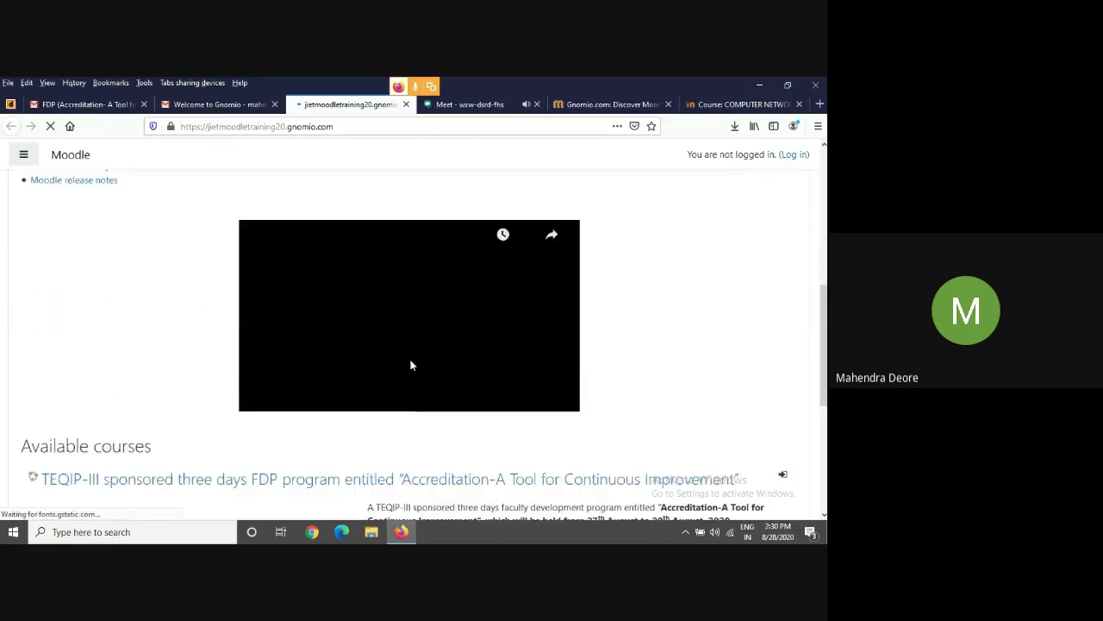
Step: Scroll to Available courses and open the TEQIP-III FDP course, reaching the login page
{"action": "scroll", "coordinate": [410, 365], "scroll_direction": "down", "scroll_amount": 3}
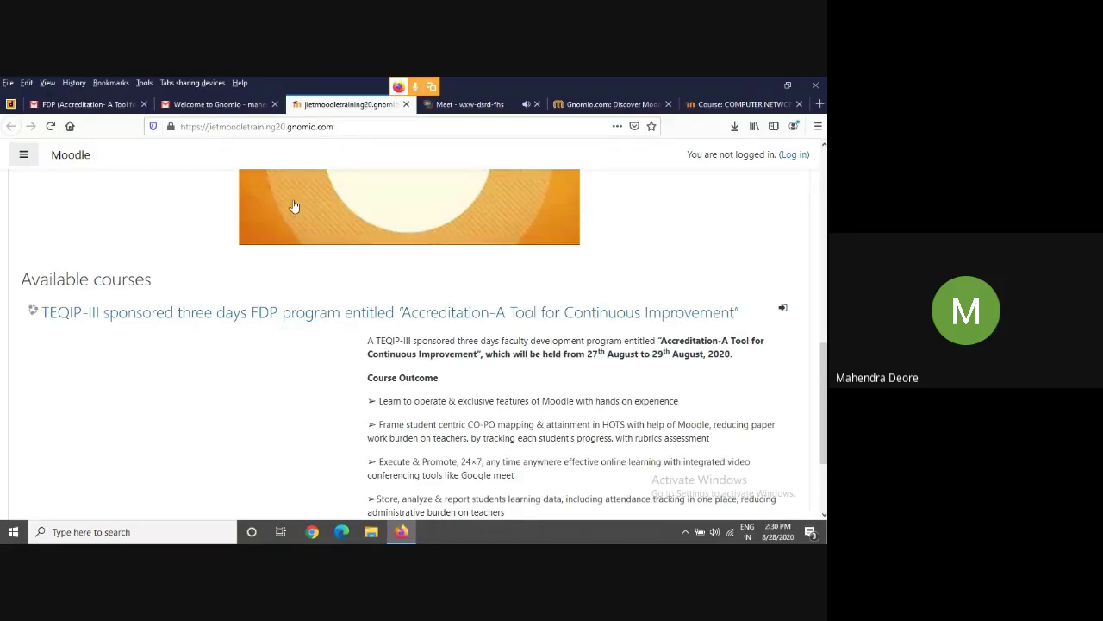
{"action": "left_click", "coordinate": [620, 104]}
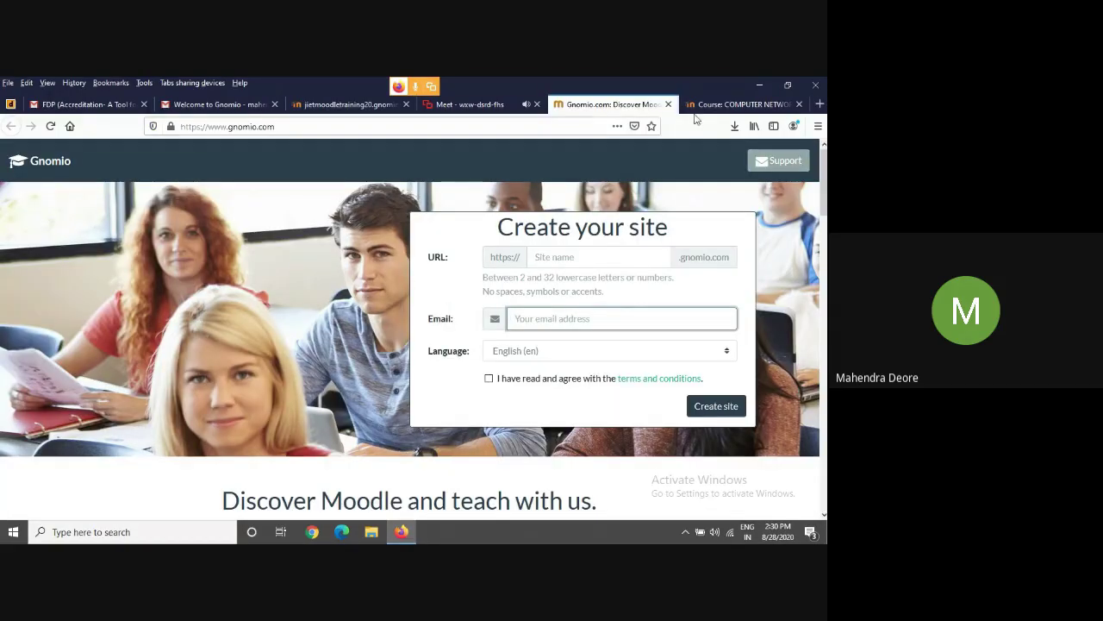
{"action": "left_click", "coordinate": [351, 105]}
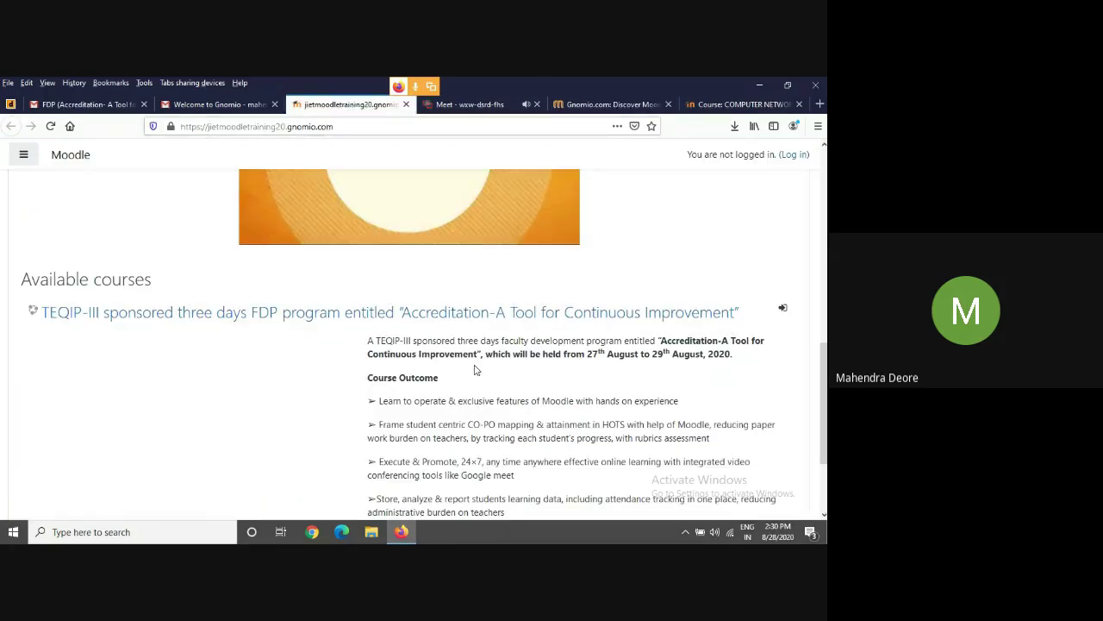
{"action": "scroll", "coordinate": [478, 370], "scroll_direction": "down", "scroll_amount": 1}
{"action": "scroll", "coordinate": [475, 364], "scroll_direction": "up", "scroll_amount": 1}
{"action": "scroll", "coordinate": [414, 366], "scroll_direction": "up", "scroll_amount": 5}
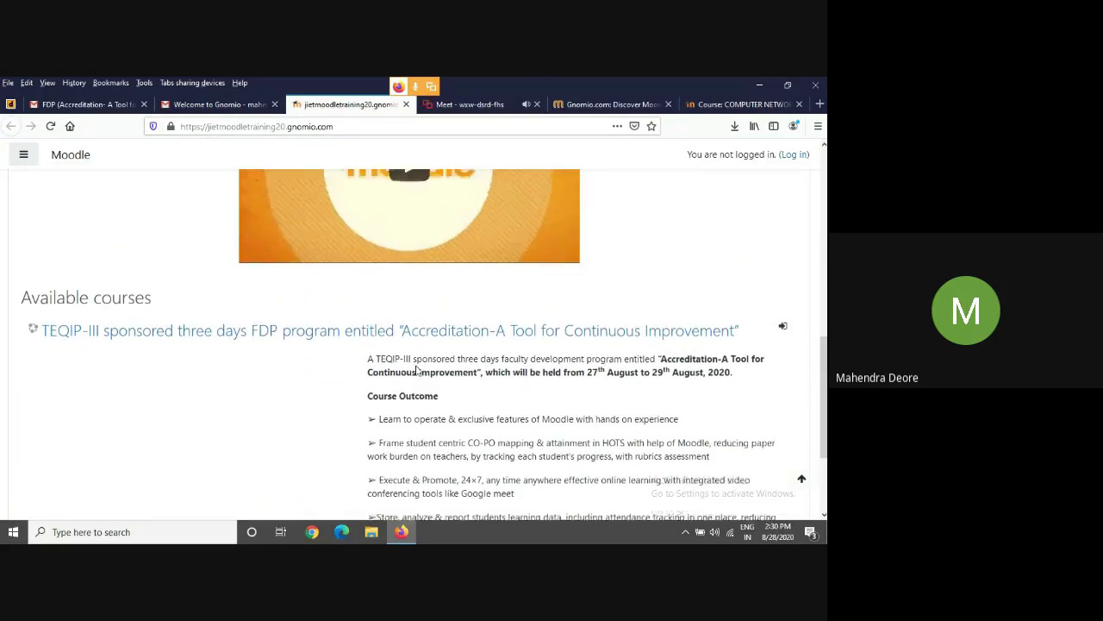
{"action": "scroll", "coordinate": [411, 360], "scroll_direction": "down", "scroll_amount": 3}
{"action": "scroll", "coordinate": [412, 360], "scroll_direction": "down", "scroll_amount": 2}
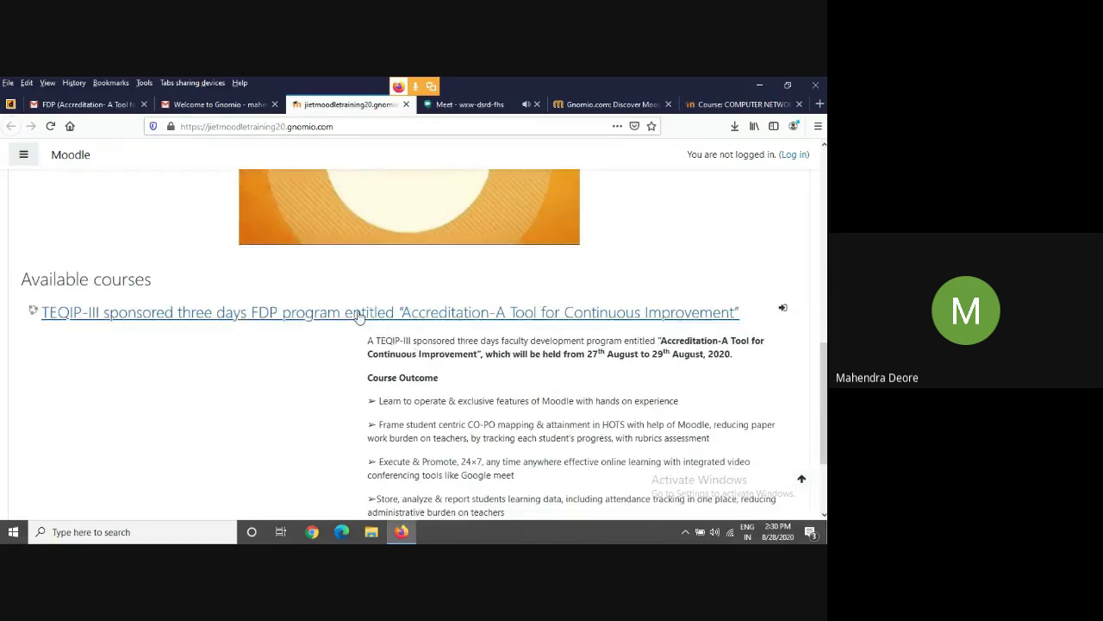
{"action": "right_click", "coordinate": [365, 316]}
{"action": "left_click", "coordinate": [234, 342]}
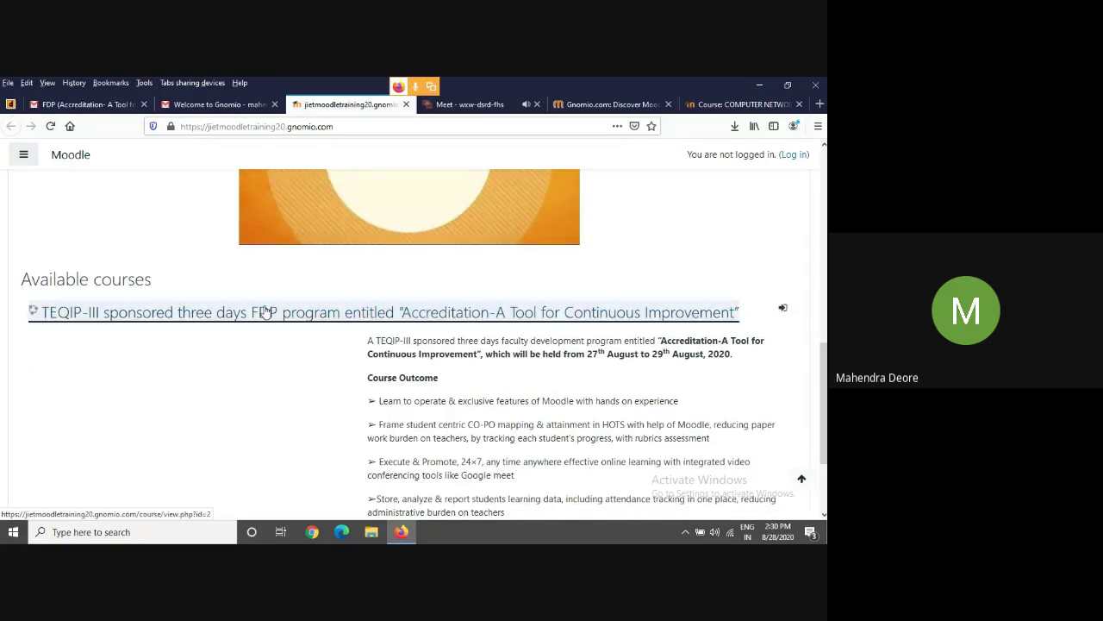
{"action": "left_click", "coordinate": [263, 312]}
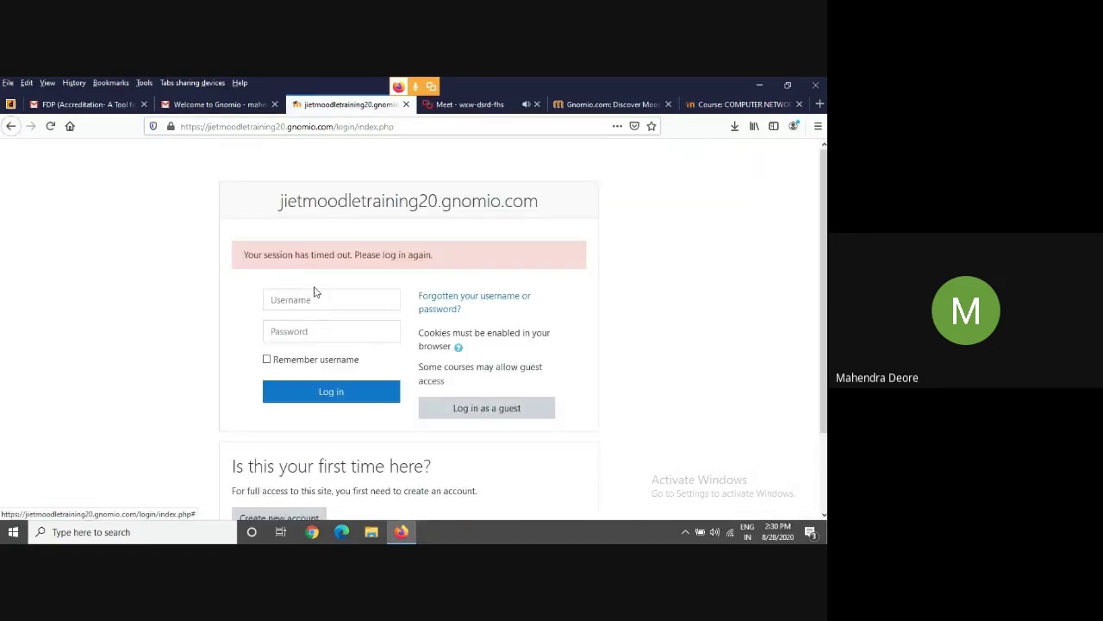
Step: Copy the administrator username from the welcome email into the Moodle login form
{"action": "left_click", "coordinate": [305, 295]}
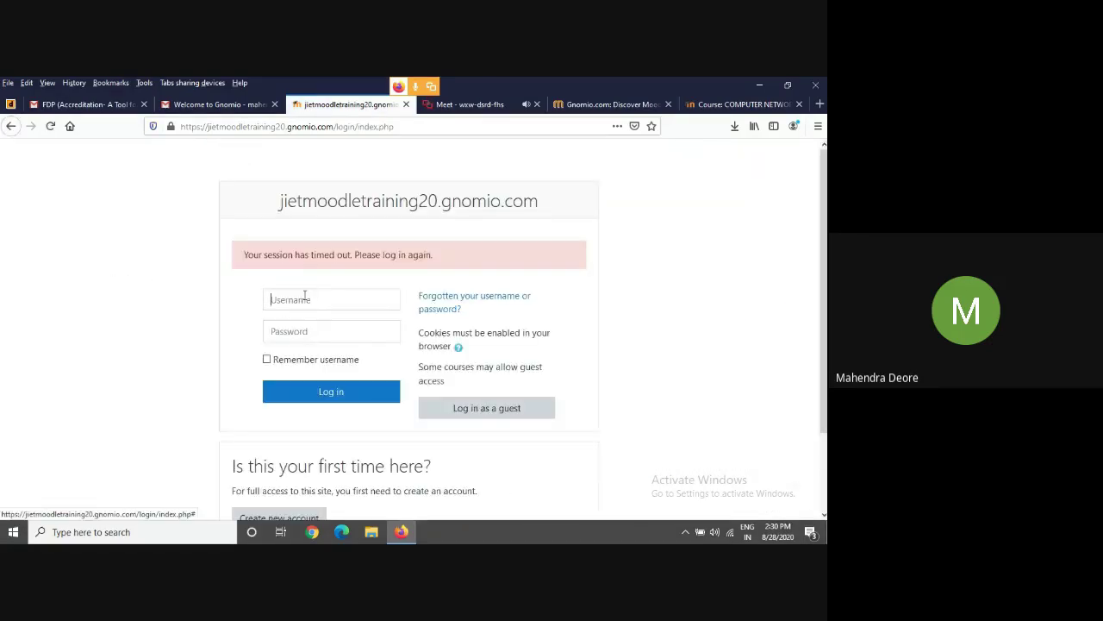
{"action": "left_click", "coordinate": [217, 105]}
{"action": "left_click", "coordinate": [273, 379]}
{"action": "left_click_drag", "start_coordinate": [271, 371], "coordinate": [249, 371]}
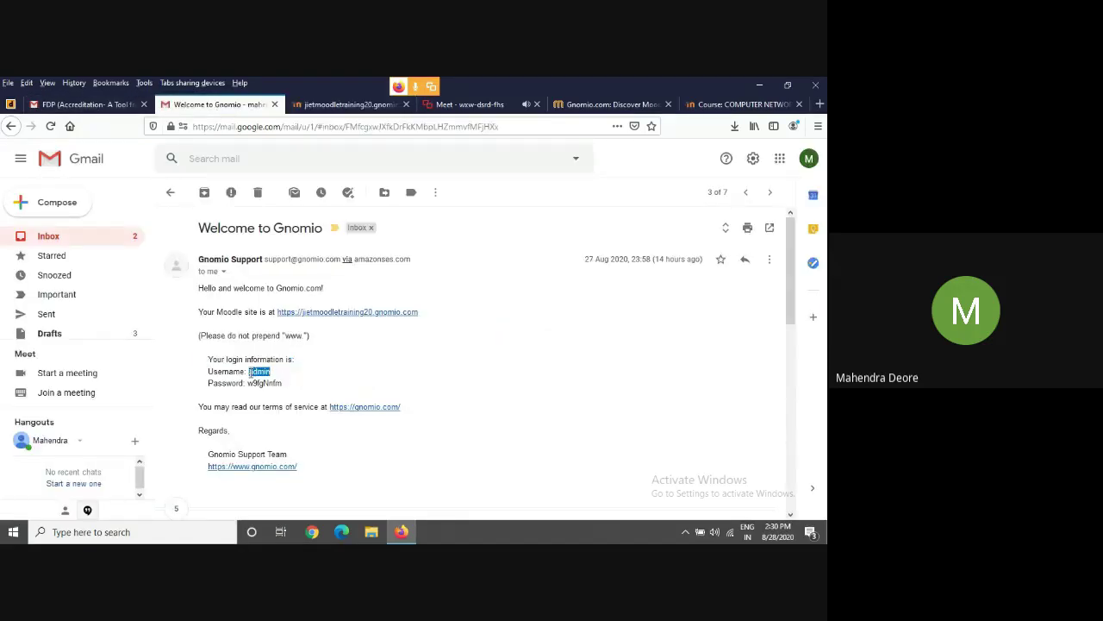
{"action": "left_click", "coordinate": [364, 105]}
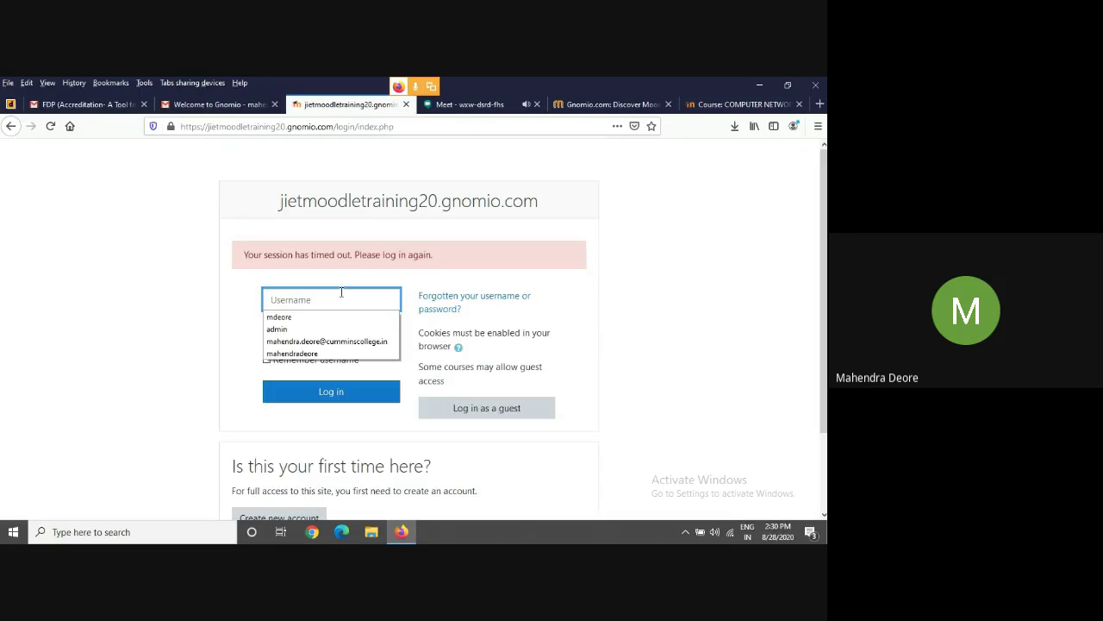
{"action": "type", "text": "admin"}
{"action": "key", "text": "Tab"}
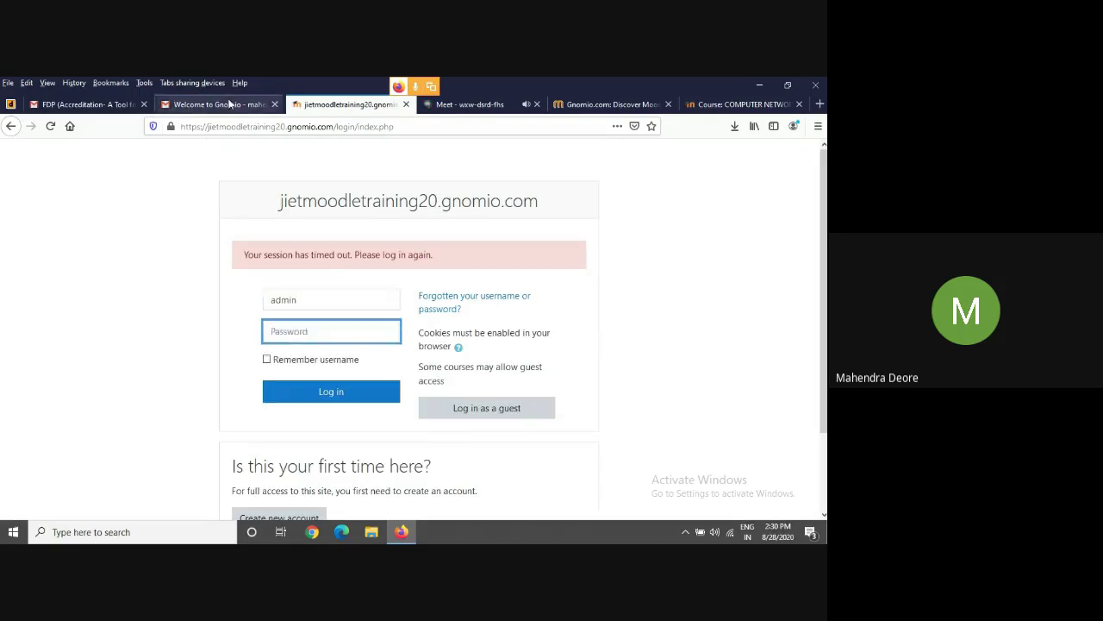
Step: Paste the password from the email, log in, and decline saving the login in Firefox
{"action": "left_click", "coordinate": [231, 103]}
{"action": "left_click", "coordinate": [287, 382]}
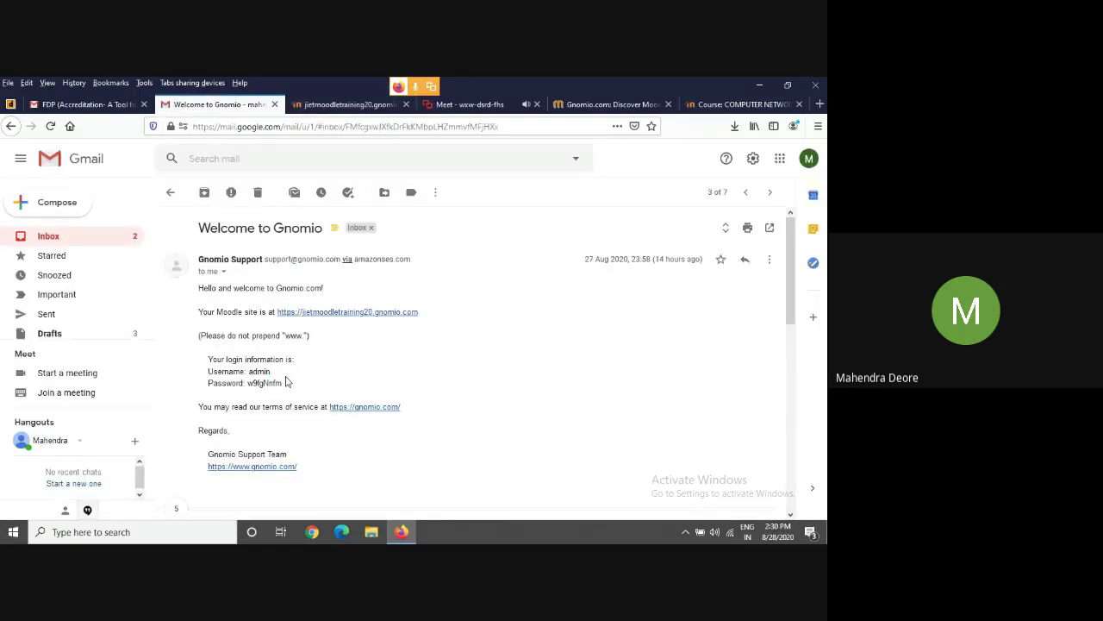
{"action": "left_click_drag", "start_coordinate": [285, 383], "coordinate": [247, 382]}
{"action": "left_click", "coordinate": [343, 105]}
{"action": "key", "text": "ctrl+v"}
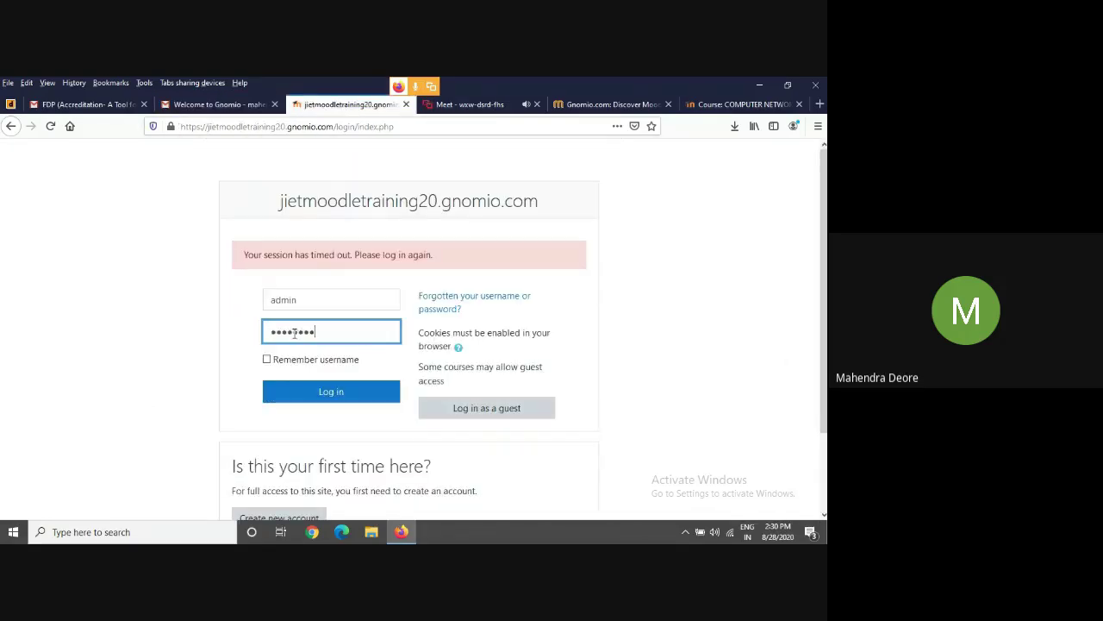
{"action": "left_click", "coordinate": [334, 393]}
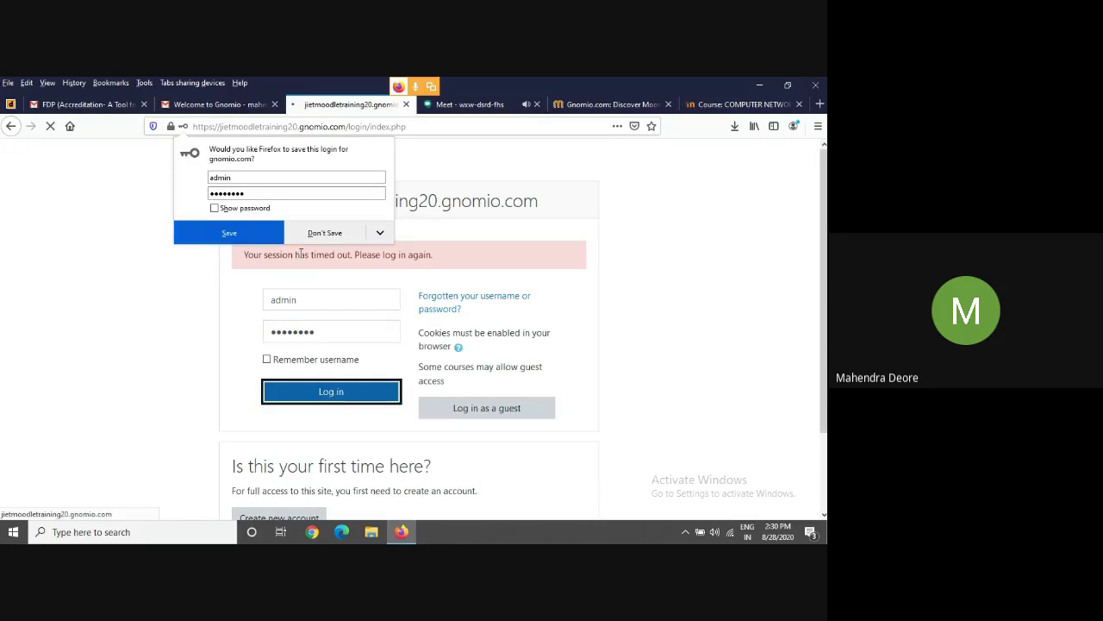
{"action": "left_click", "coordinate": [320, 231]}
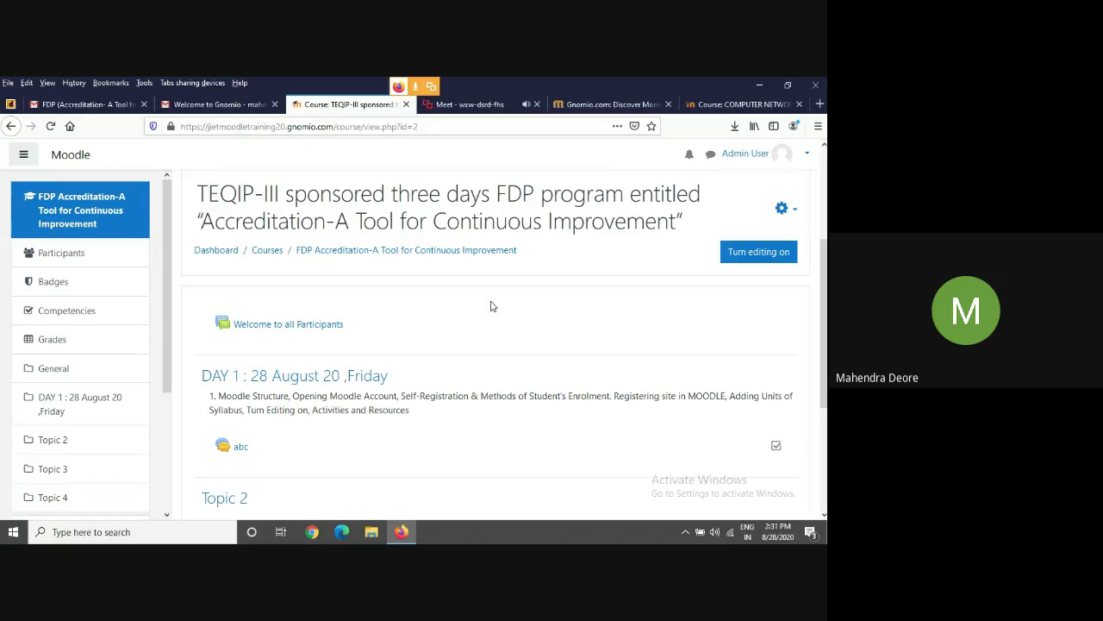
Step: Open and close the gear menu on the TEQIP-III FDP course page
{"action": "left_click", "coordinate": [793, 211]}
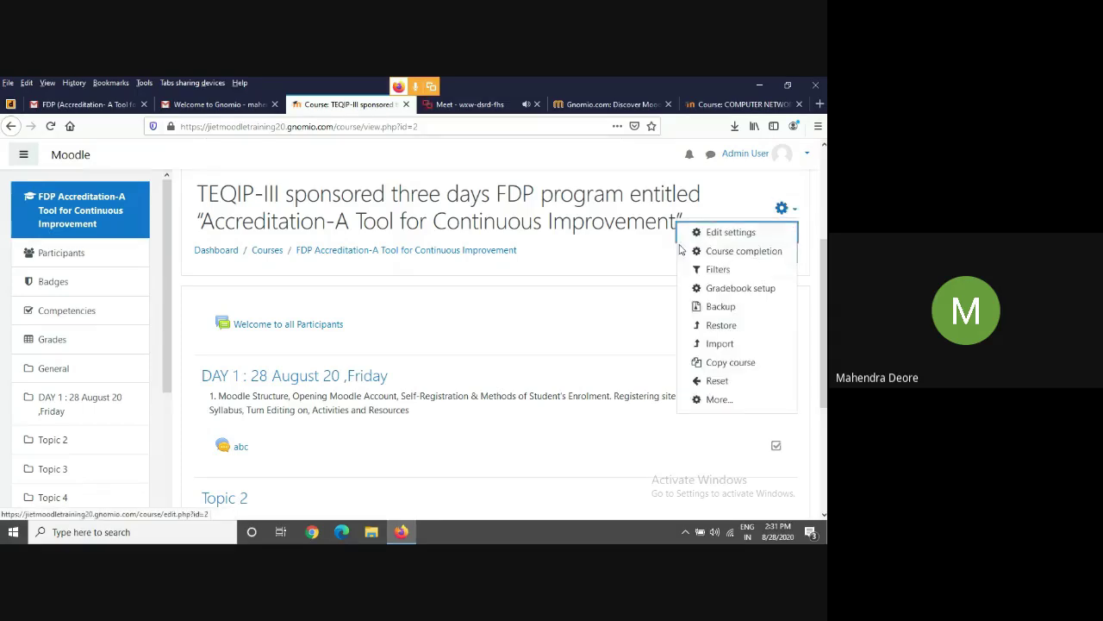
{"action": "key", "text": "Escape"}
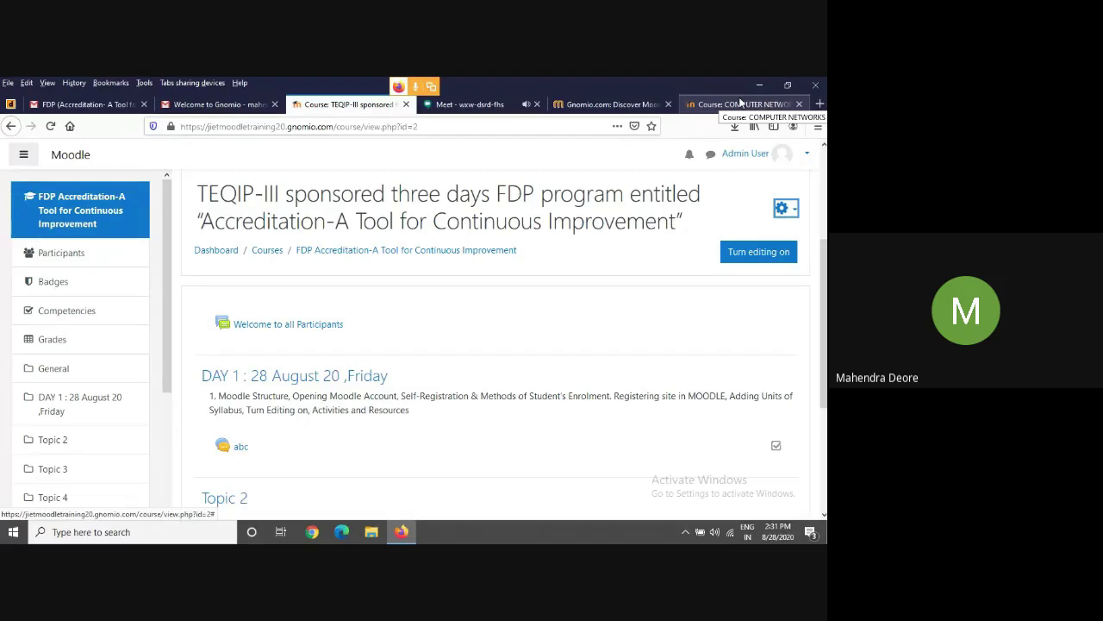
Step: Switch to the COMPUTER NETWORKS course and open its 'Course Objectives and Outcomes' PDF
{"action": "left_click", "coordinate": [740, 101]}
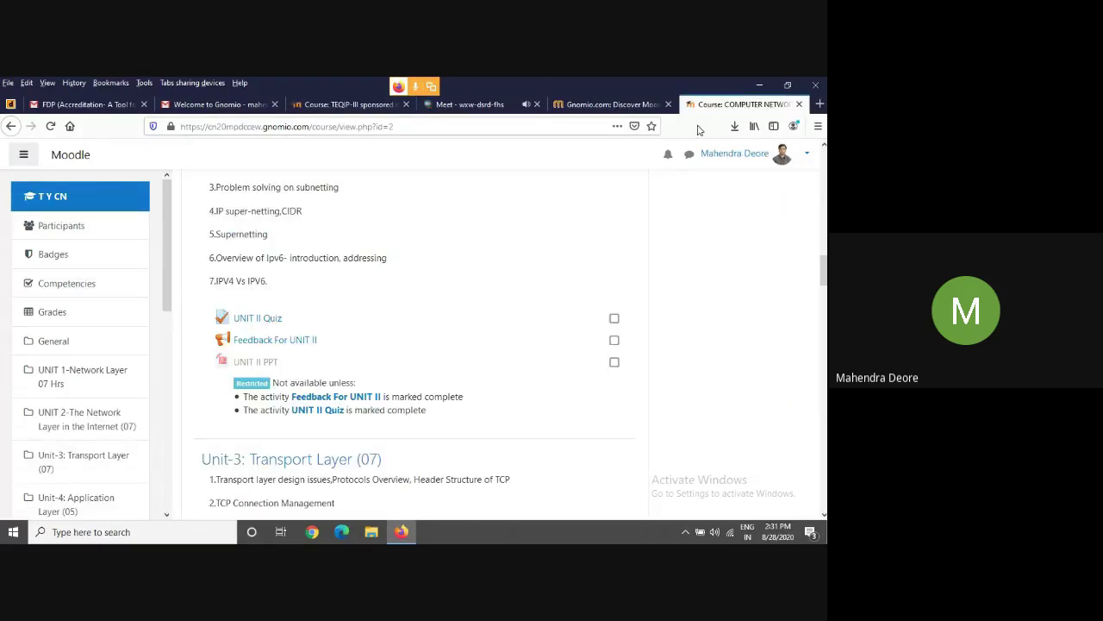
{"action": "scroll", "coordinate": [546, 328], "scroll_direction": "up", "scroll_amount": 10}
{"action": "scroll", "coordinate": [547, 328], "scroll_direction": "up", "scroll_amount": 5}
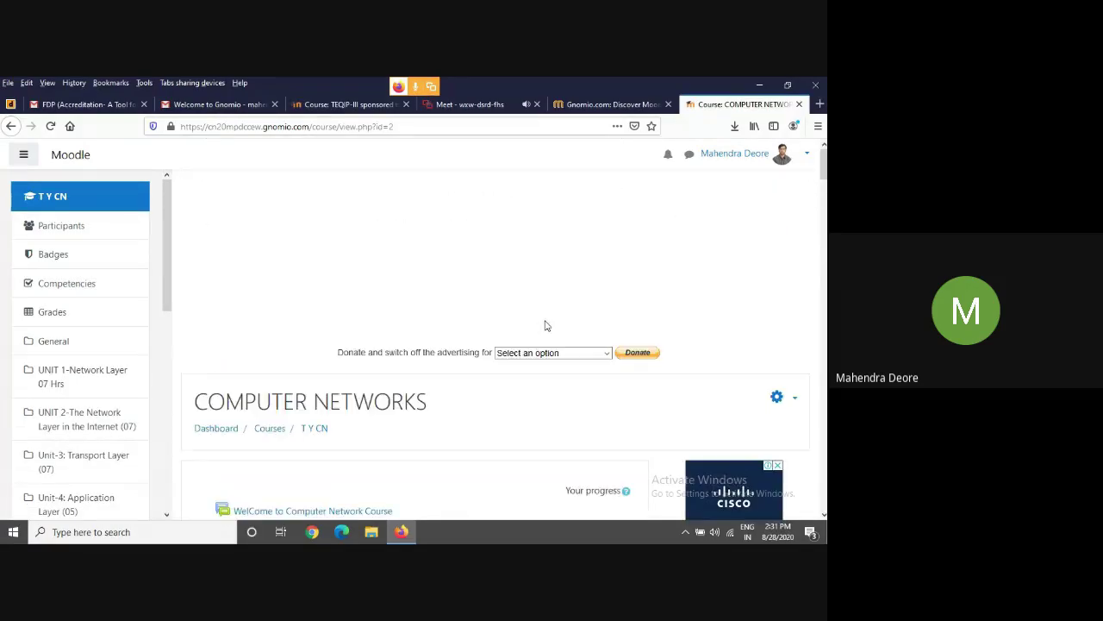
{"action": "scroll", "coordinate": [545, 326], "scroll_direction": "down", "scroll_amount": 2}
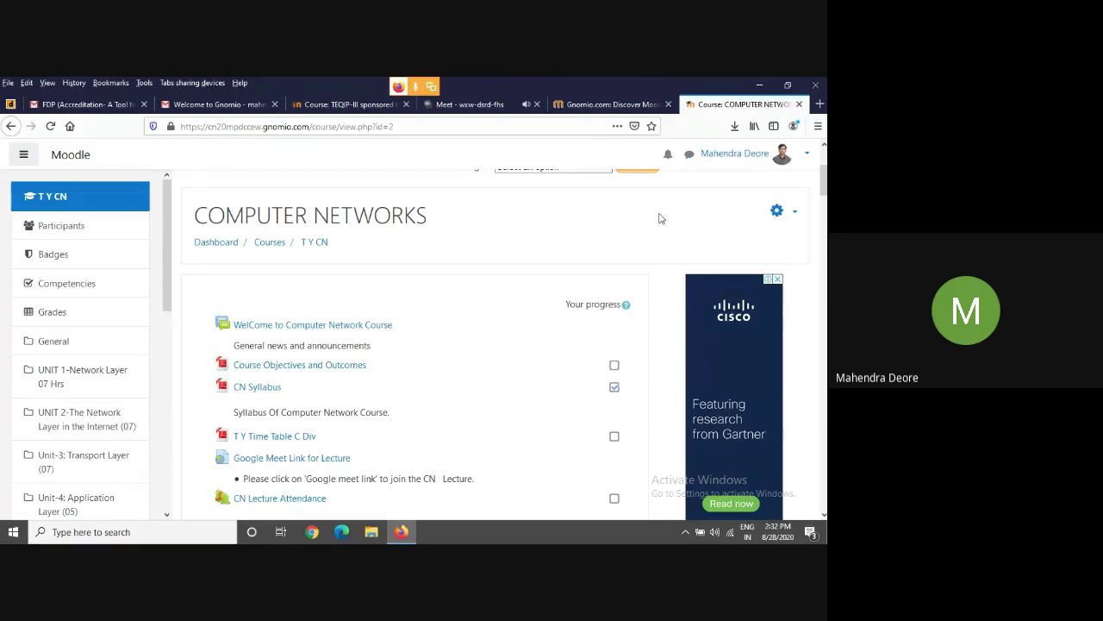
{"action": "scroll", "coordinate": [532, 349], "scroll_direction": "down", "scroll_amount": 3}
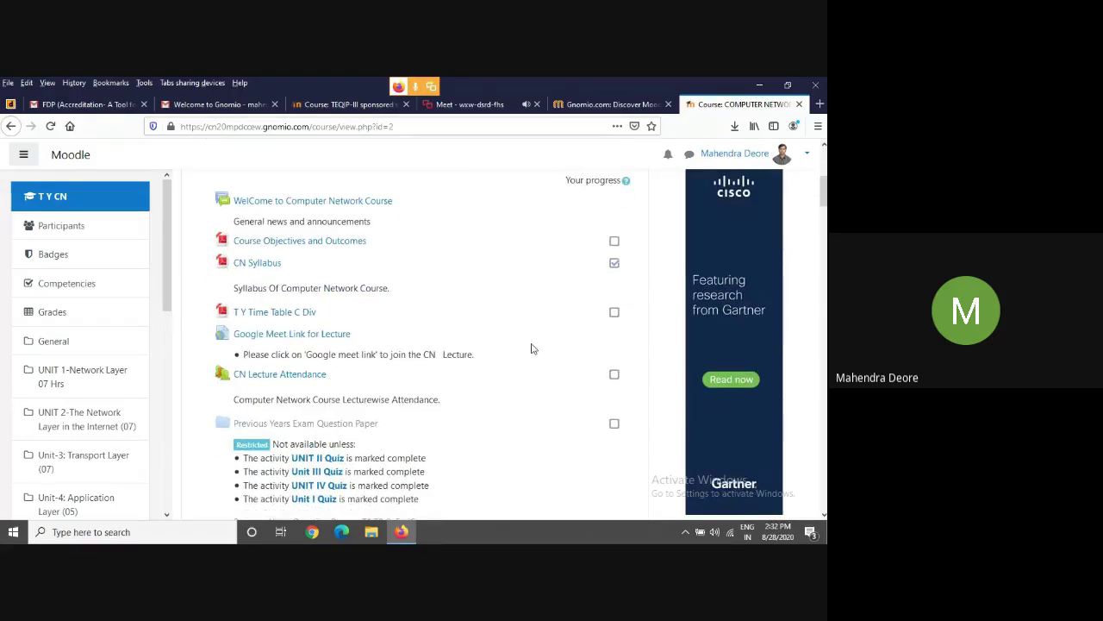
{"action": "scroll", "coordinate": [535, 362], "scroll_direction": "up", "scroll_amount": 2}
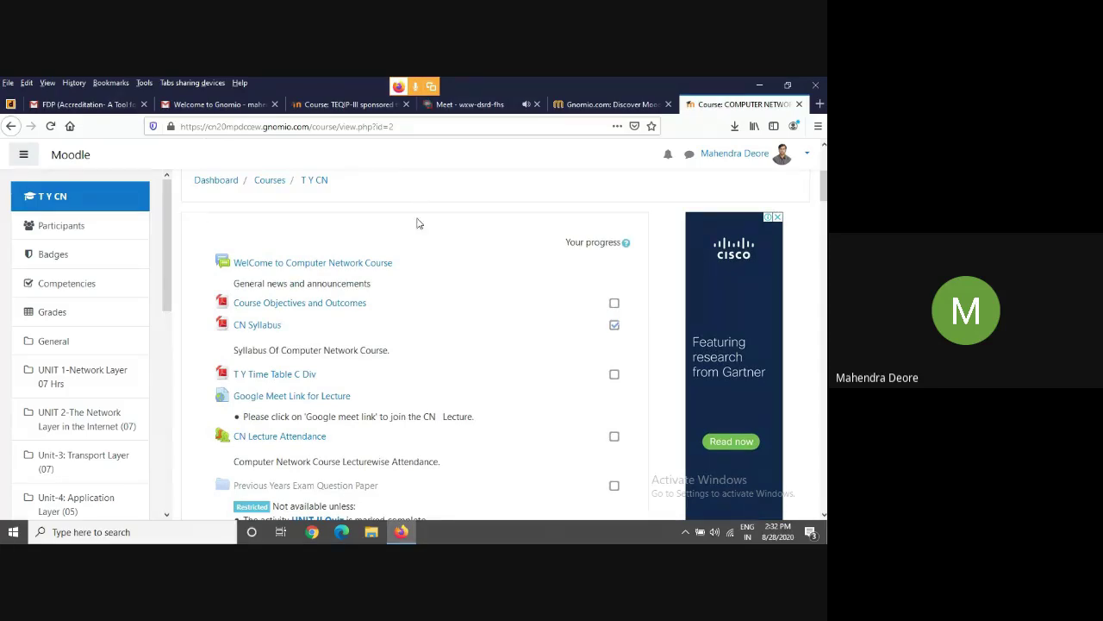
{"action": "scroll", "coordinate": [525, 306], "scroll_direction": "down", "scroll_amount": 2}
{"action": "scroll", "coordinate": [525, 314], "scroll_direction": "down", "scroll_amount": 2}
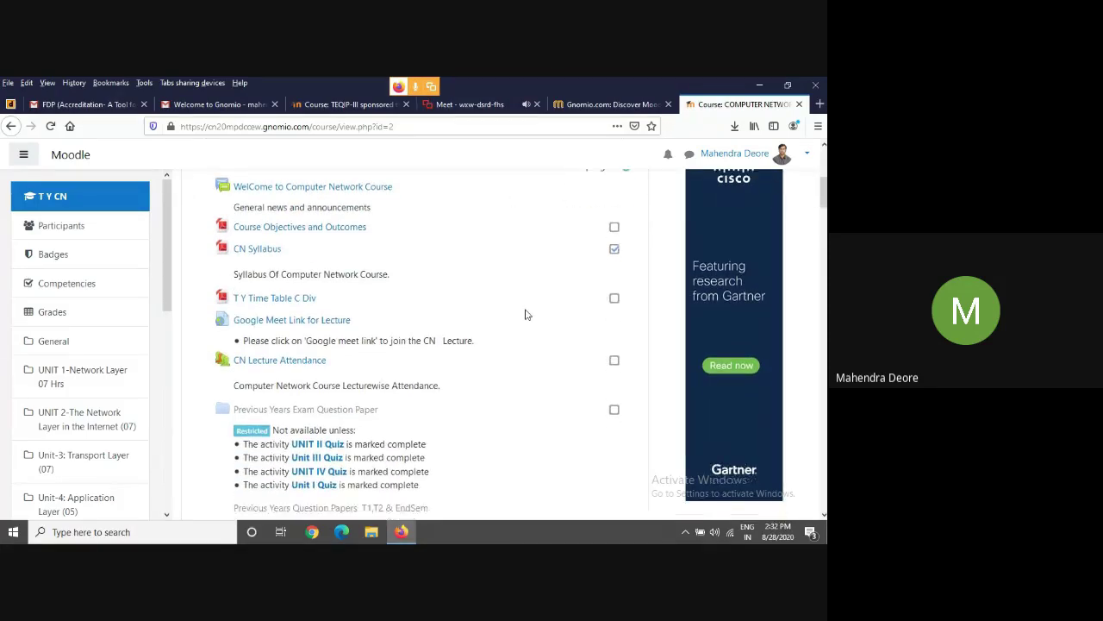
{"action": "scroll", "coordinate": [523, 370], "scroll_direction": "up", "scroll_amount": 2}
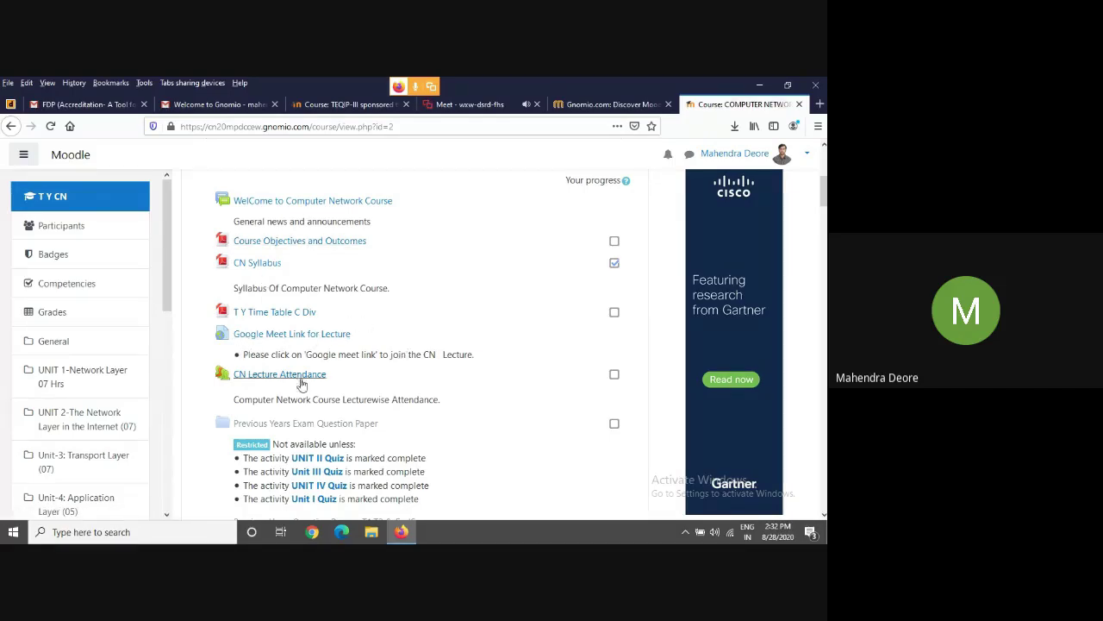
{"action": "scroll", "coordinate": [390, 375], "scroll_direction": "down", "scroll_amount": 2}
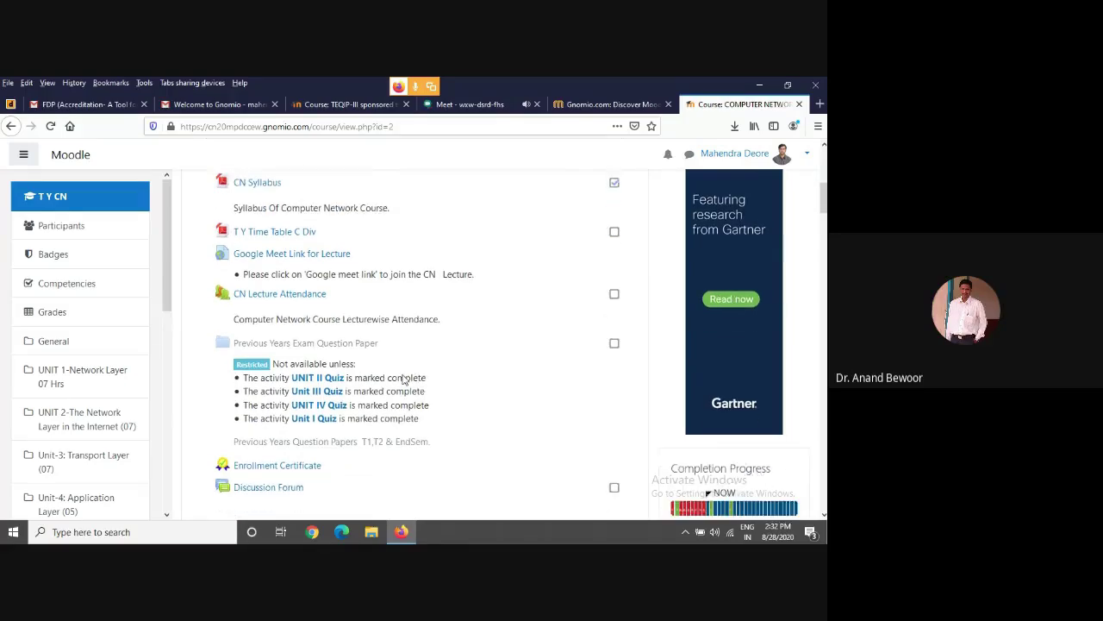
{"action": "scroll", "coordinate": [403, 379], "scroll_direction": "down", "scroll_amount": 1}
{"action": "scroll", "coordinate": [419, 375], "scroll_direction": "up", "scroll_amount": 4}
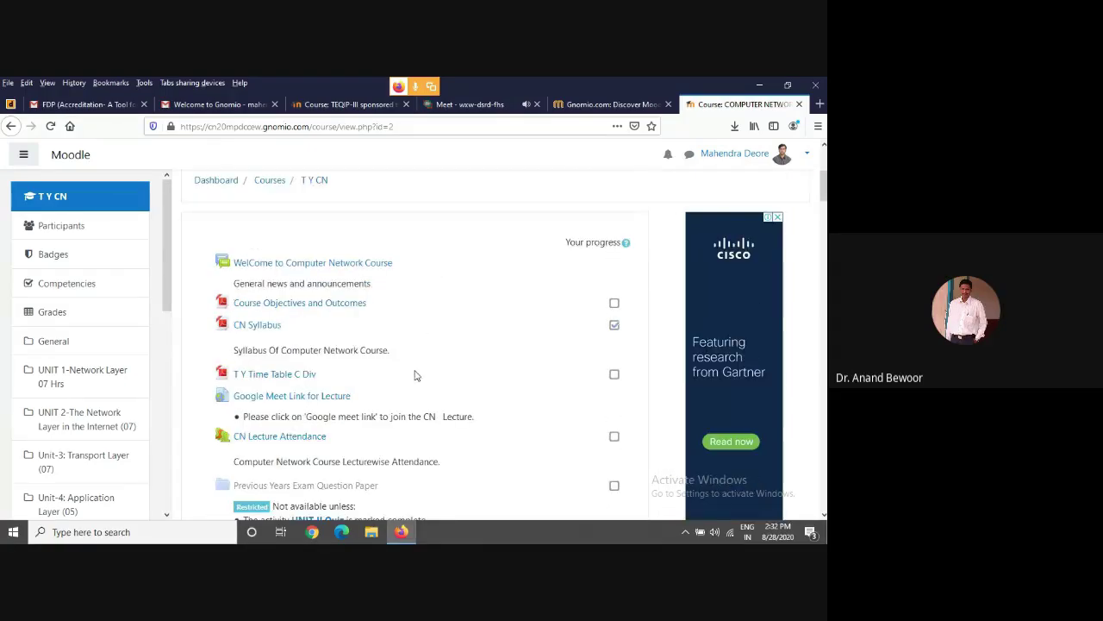
{"action": "scroll", "coordinate": [415, 371], "scroll_direction": "down", "scroll_amount": 3}
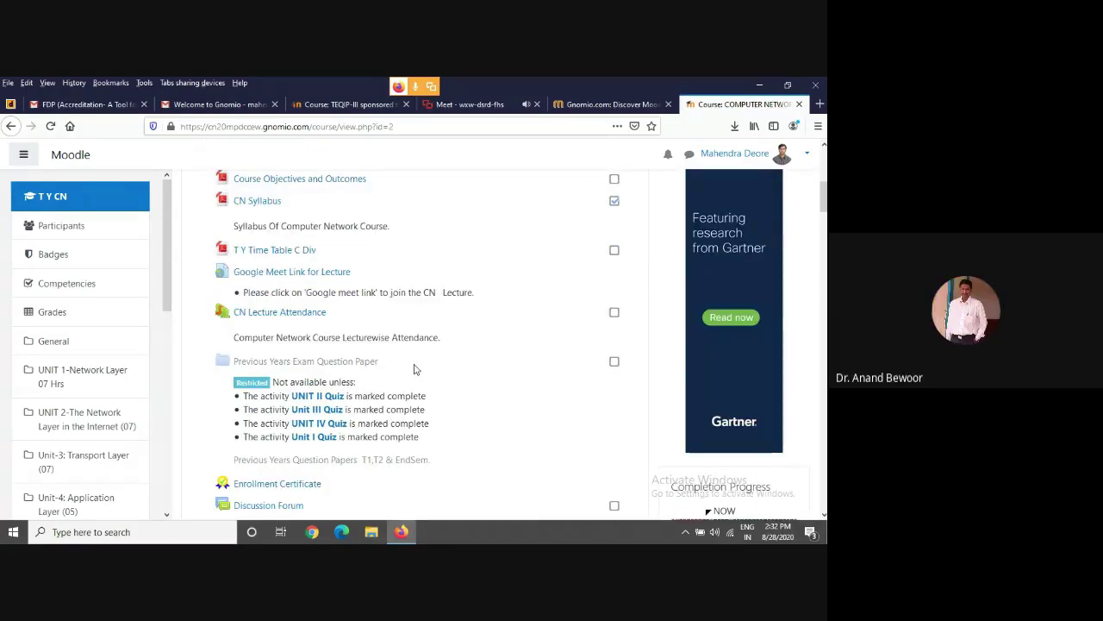
{"action": "scroll", "coordinate": [414, 369], "scroll_direction": "up", "scroll_amount": 3}
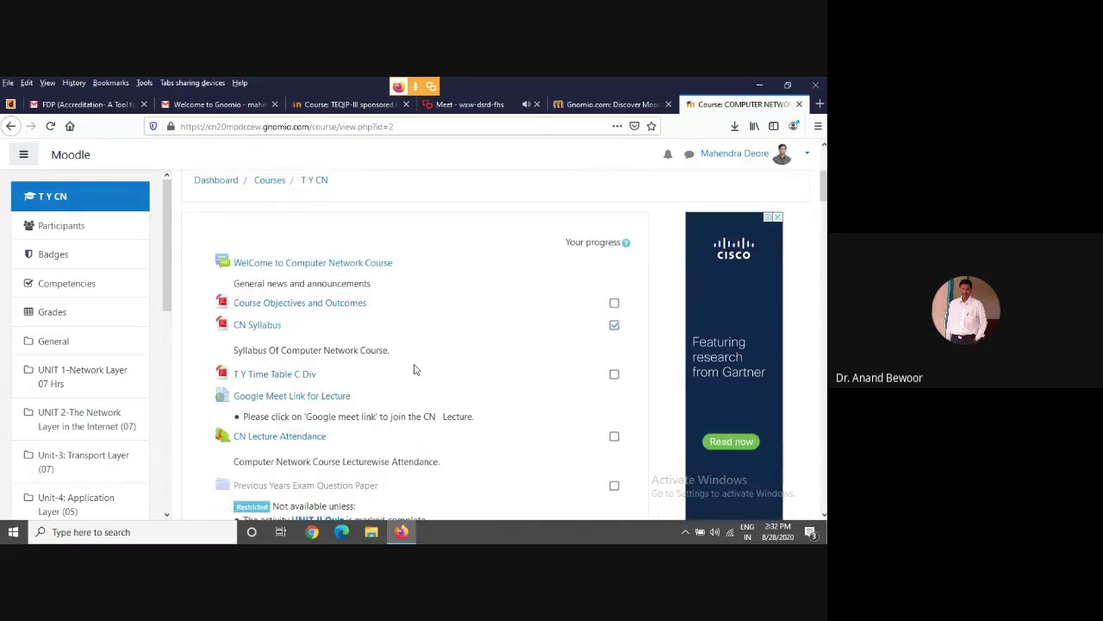
{"action": "left_click", "coordinate": [294, 305]}
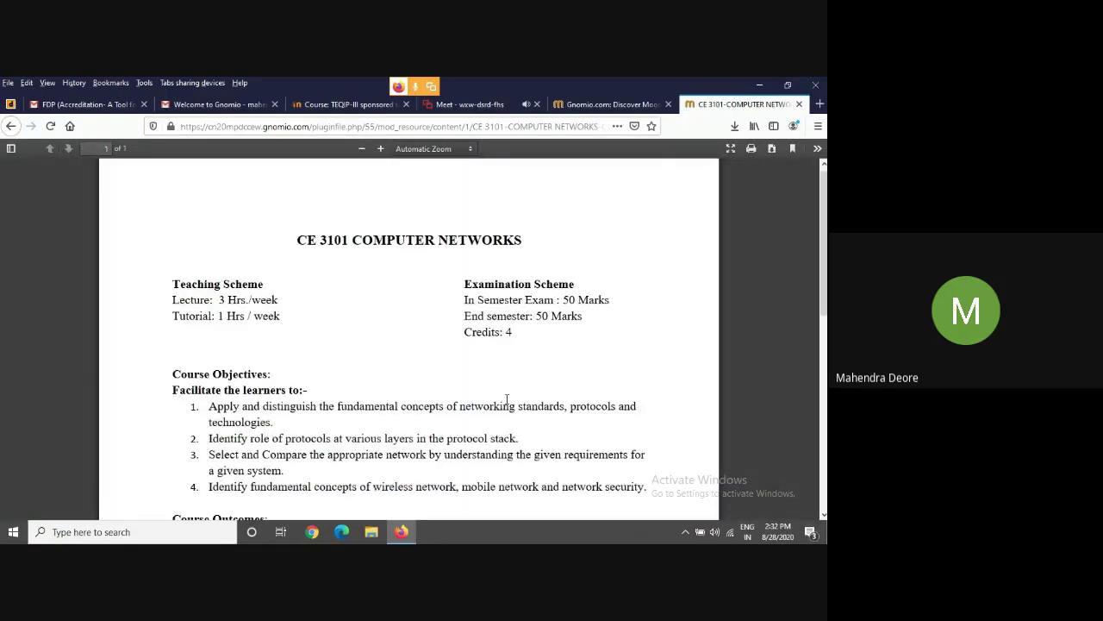
{"action": "scroll", "coordinate": [507, 399], "scroll_direction": "down", "scroll_amount": 3}
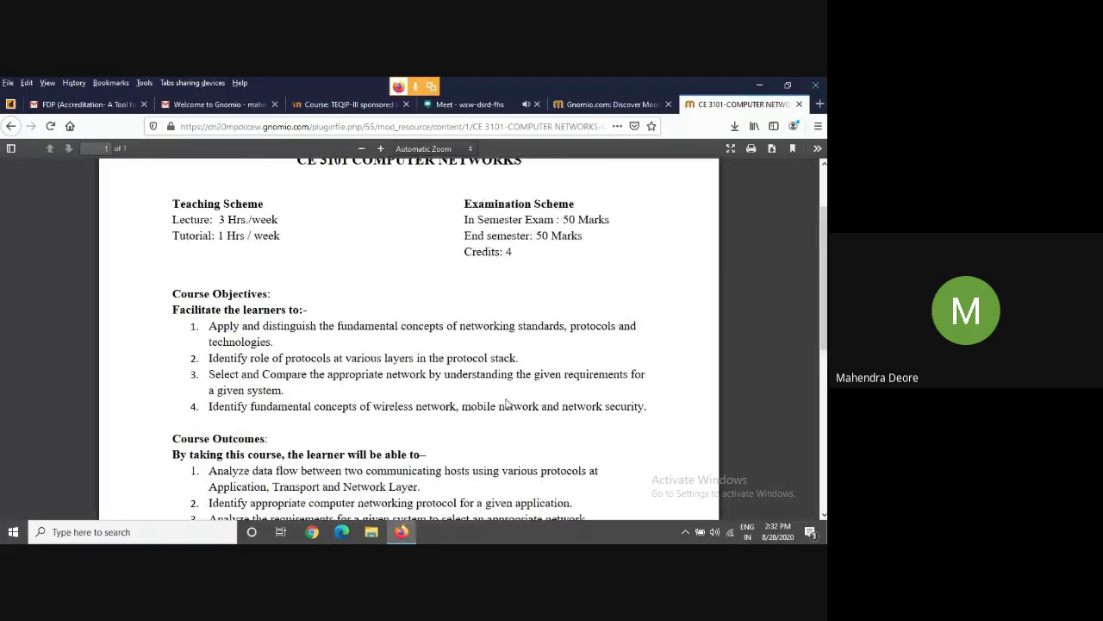
{"action": "scroll", "coordinate": [507, 399], "scroll_direction": "up", "scroll_amount": 2}
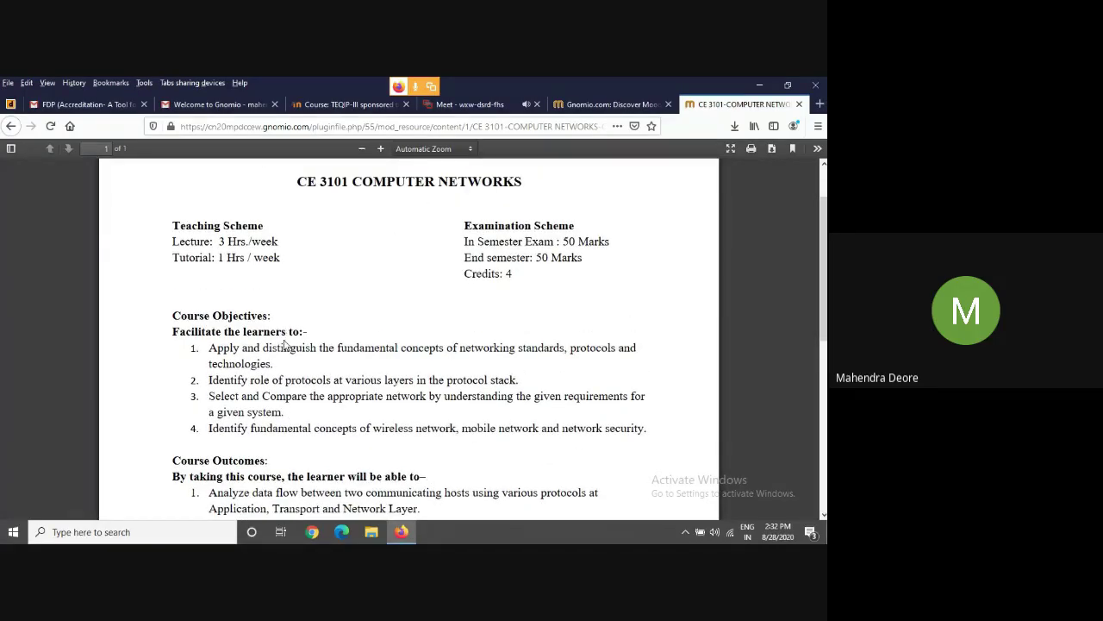
{"action": "scroll", "coordinate": [286, 344], "scroll_direction": "down", "scroll_amount": 1}
{"action": "scroll", "coordinate": [282, 276], "scroll_direction": "down", "scroll_amount": 1}
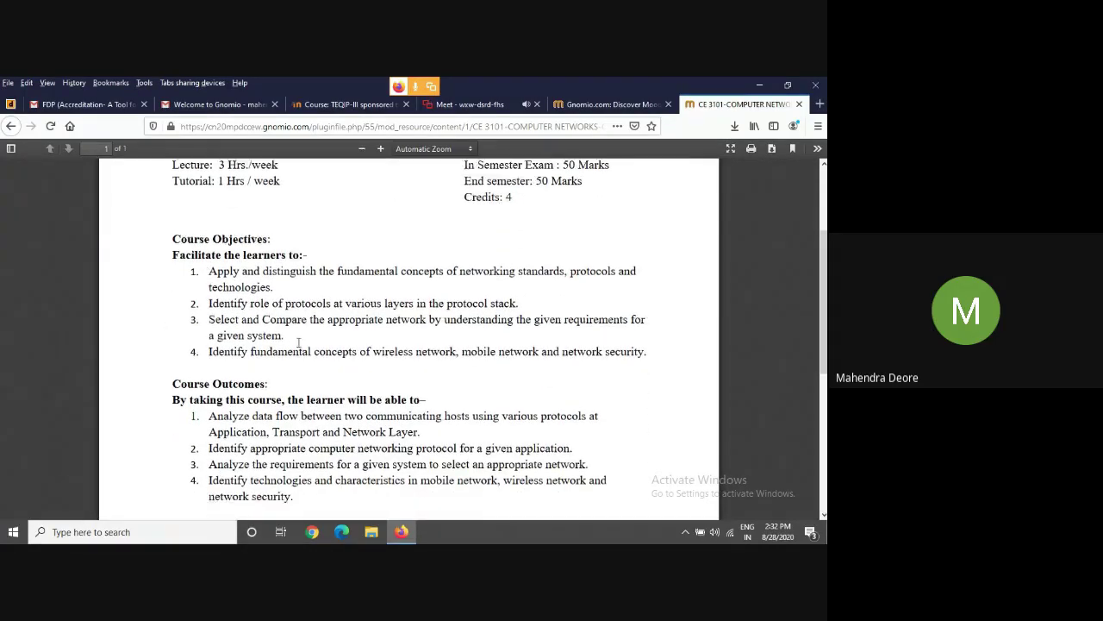
{"action": "scroll", "coordinate": [123, 428], "scroll_direction": "up", "scroll_amount": 1}
{"action": "scroll", "coordinate": [315, 437], "scroll_direction": "down", "scroll_amount": 2}
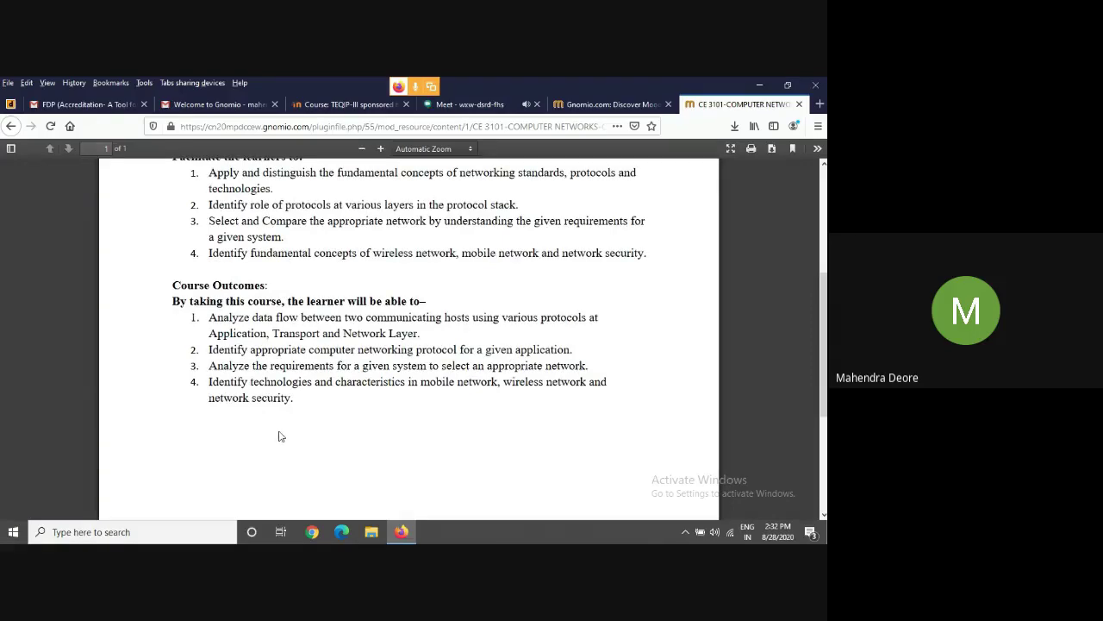
{"action": "scroll", "coordinate": [305, 440], "scroll_direction": "up", "scroll_amount": 3}
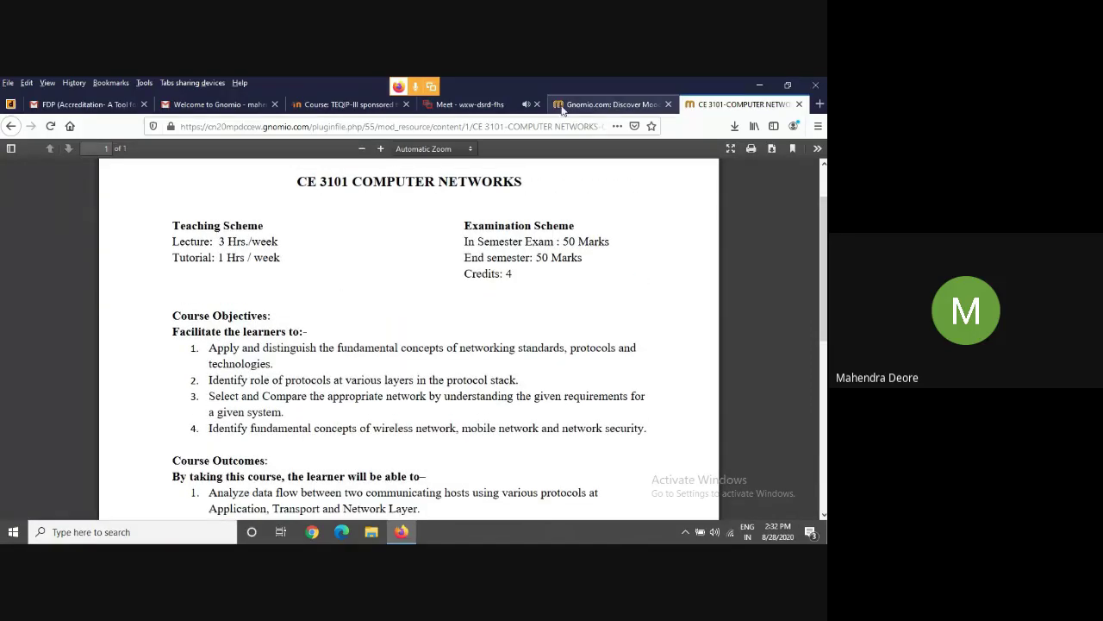
{"action": "left_click", "coordinate": [601, 104]}
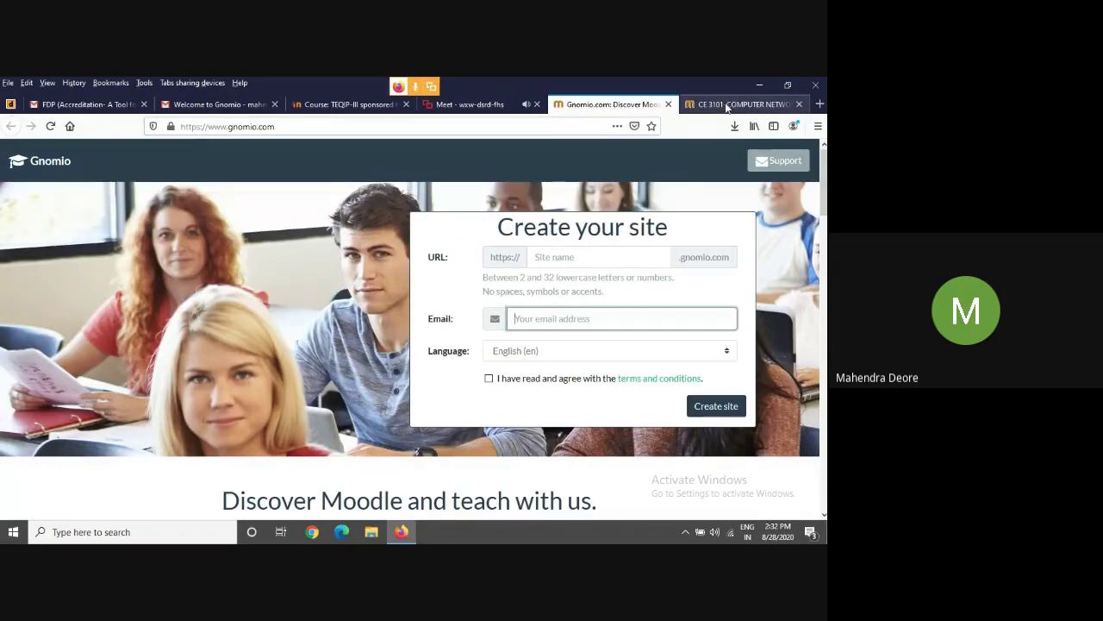
{"action": "left_click", "coordinate": [740, 104]}
Step: Go back to the T Y CN course, visit Edit settings, then reopen the course gear menu
{"action": "left_click", "coordinate": [12, 127]}
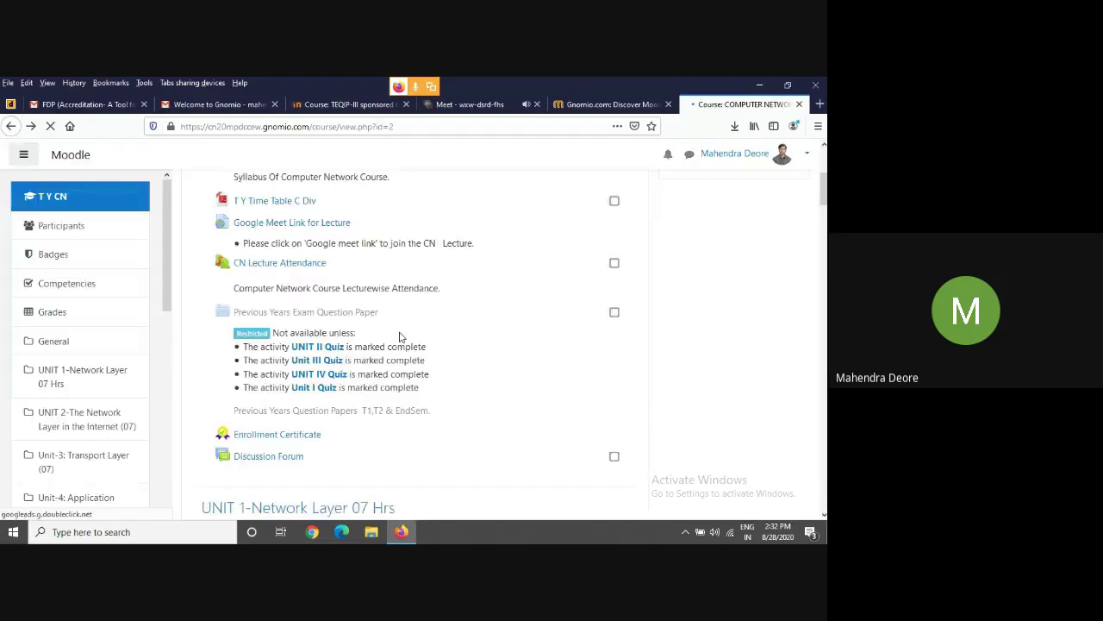
{"action": "scroll", "coordinate": [405, 362], "scroll_direction": "up", "scroll_amount": 3}
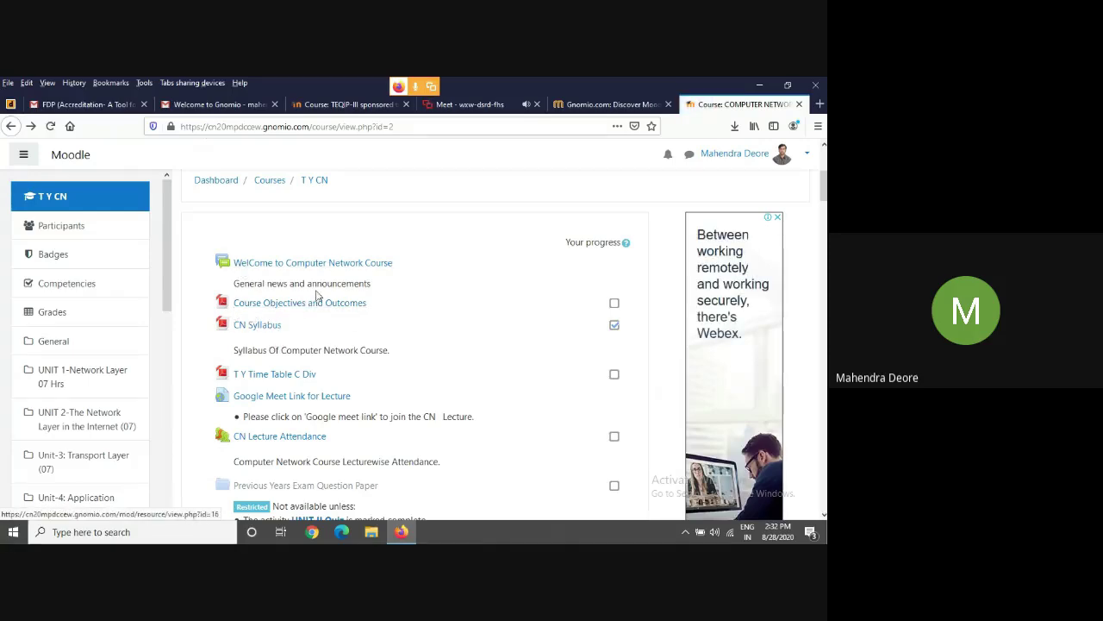
{"action": "scroll", "coordinate": [344, 345], "scroll_direction": "down", "scroll_amount": 3}
{"action": "scroll", "coordinate": [369, 367], "scroll_direction": "up", "scroll_amount": 5}
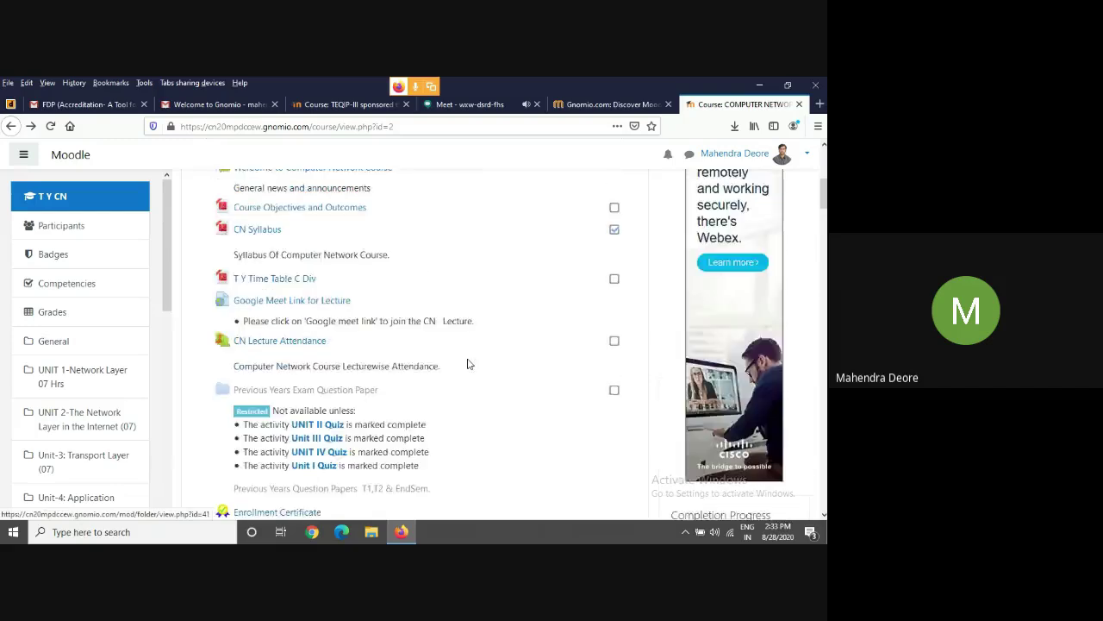
{"action": "left_click", "coordinate": [778, 211]}
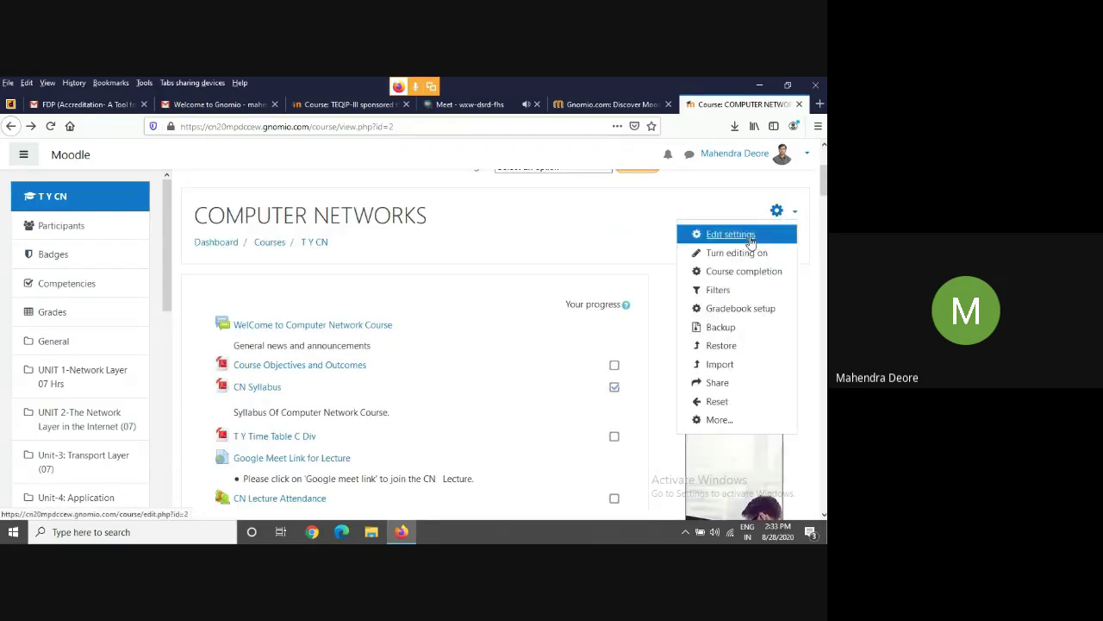
{"action": "left_click", "coordinate": [758, 240]}
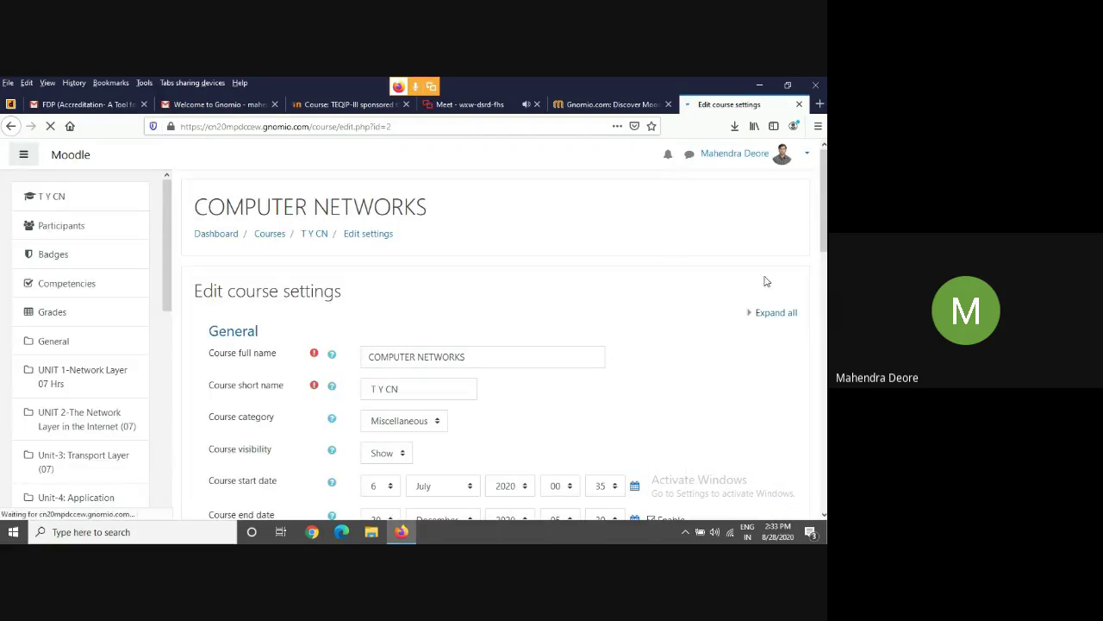
{"action": "left_click", "coordinate": [319, 234]}
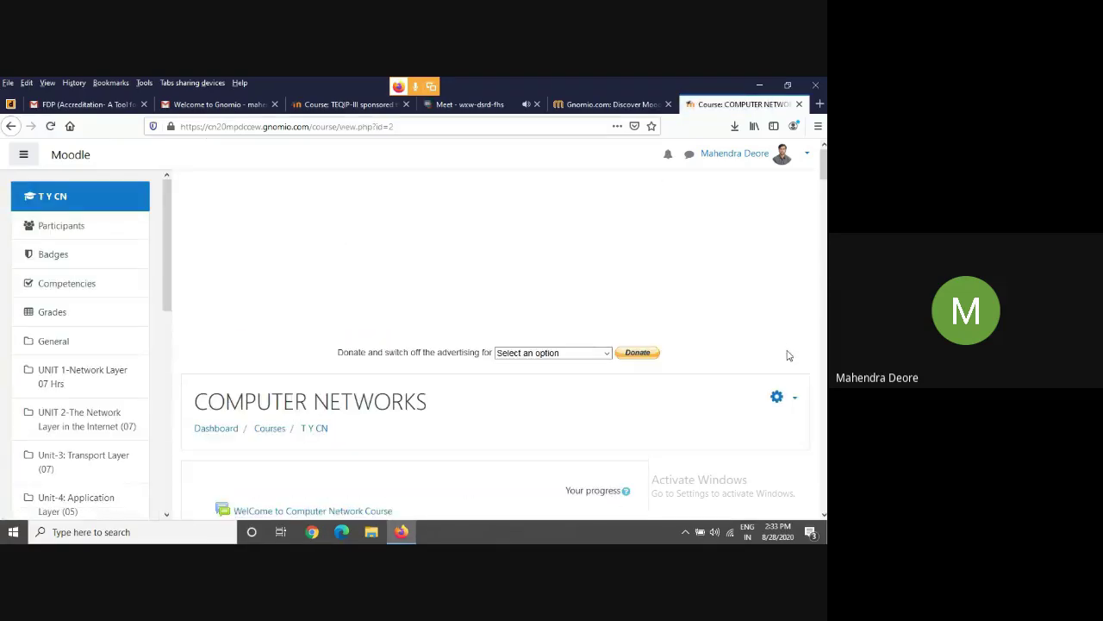
{"action": "left_click", "coordinate": [791, 274]}
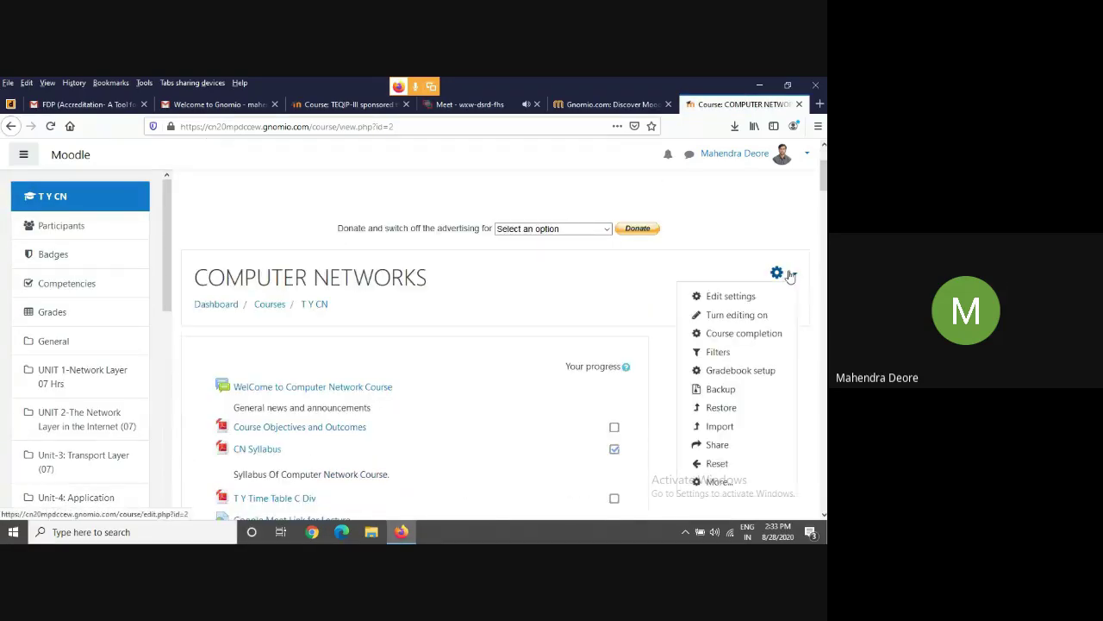
Step: Turn on editing mode for the T Y CN course
{"action": "left_click", "coordinate": [737, 315]}
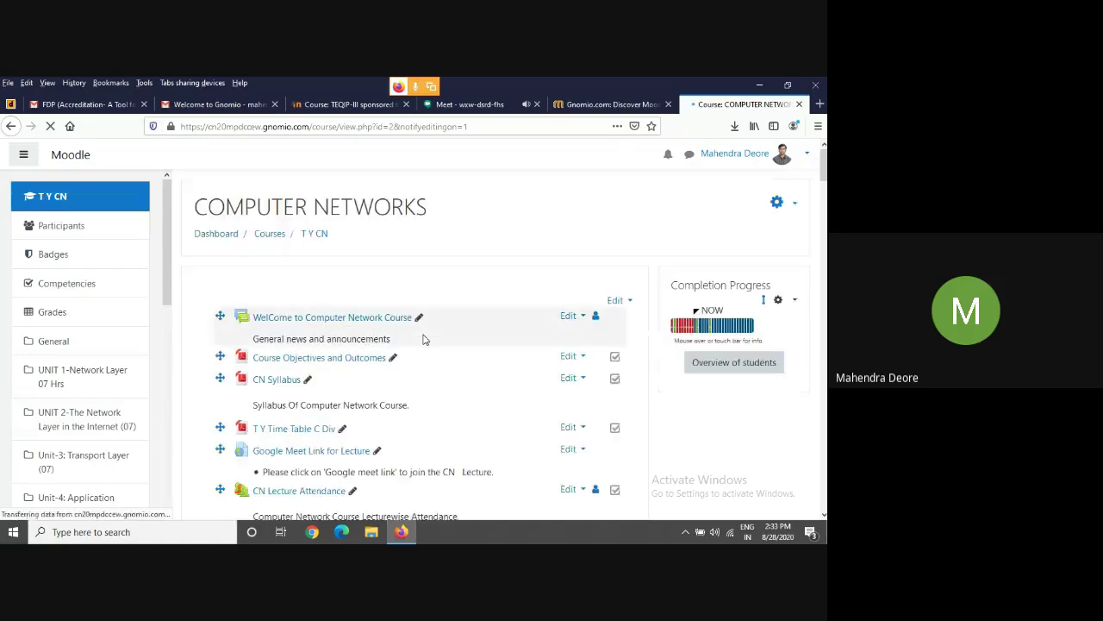
{"action": "scroll", "coordinate": [436, 332], "scroll_direction": "down", "scroll_amount": 7}
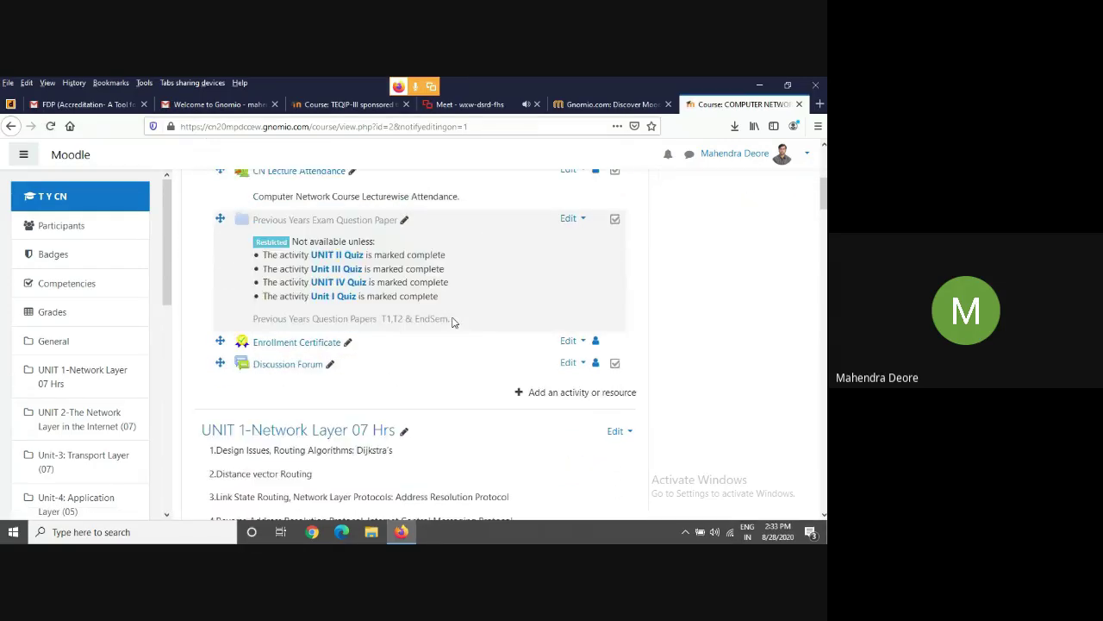
{"action": "scroll", "coordinate": [454, 321], "scroll_direction": "down", "scroll_amount": 1}
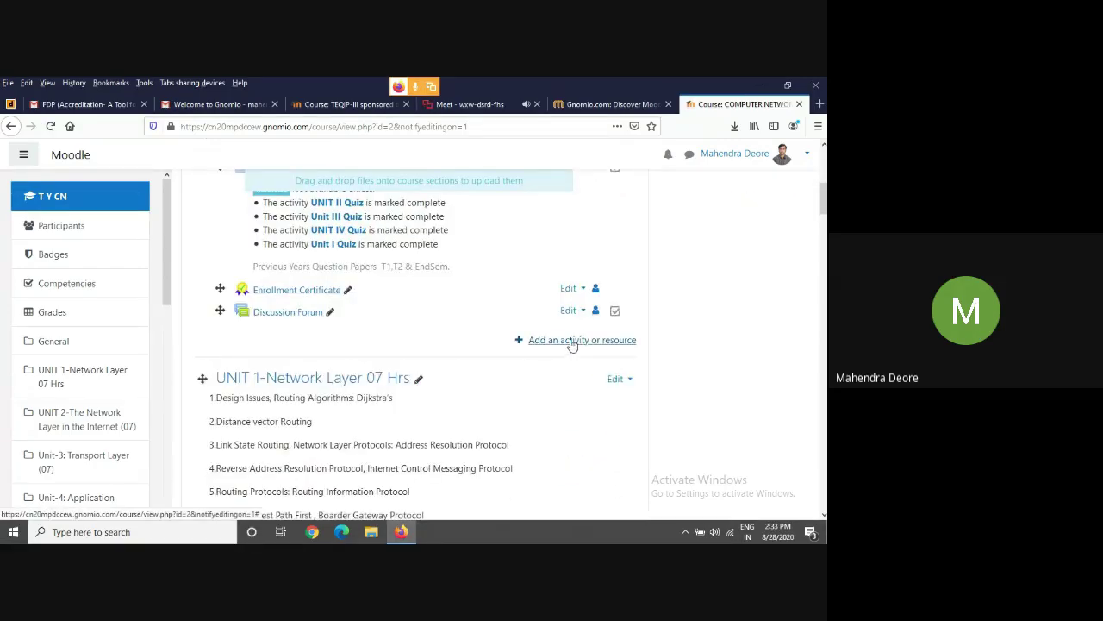
Step: Browse the 'Add an activity or resource' list and close it without adding anything
{"action": "left_click", "coordinate": [572, 342]}
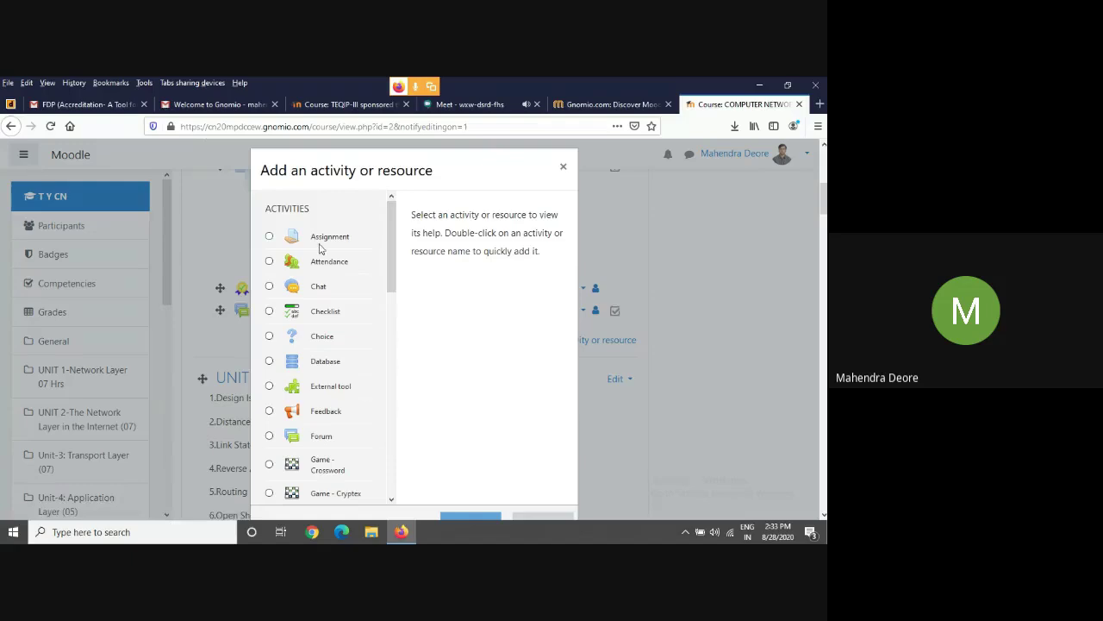
{"action": "scroll", "coordinate": [328, 340], "scroll_direction": "down", "scroll_amount": 3}
{"action": "scroll", "coordinate": [328, 340], "scroll_direction": "down", "scroll_amount": 6}
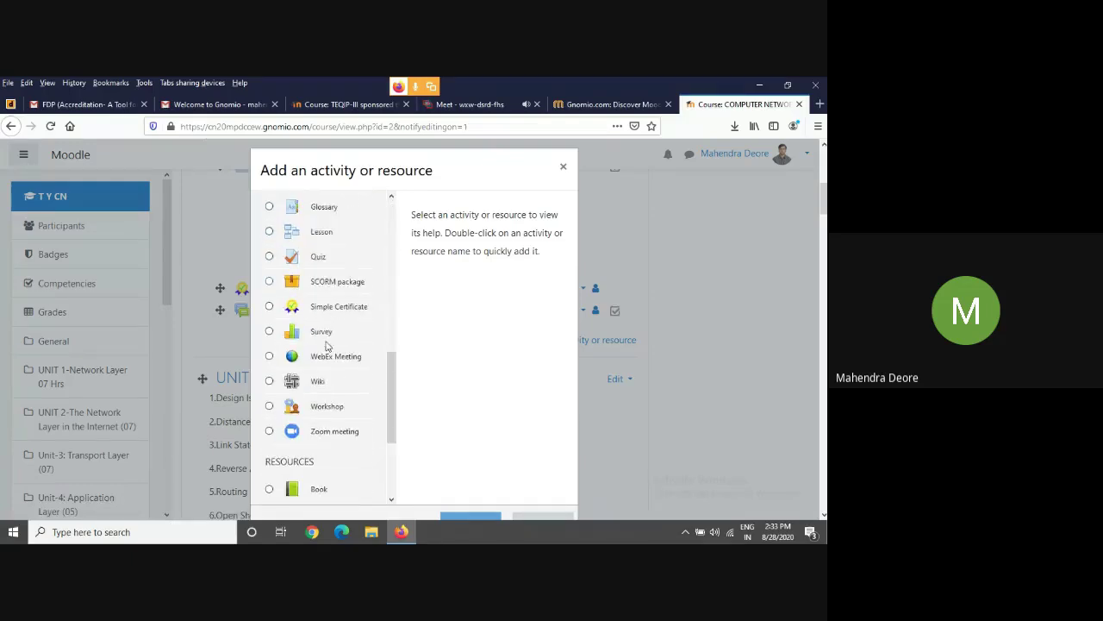
{"action": "scroll", "coordinate": [320, 420], "scroll_direction": "up", "scroll_amount": 8}
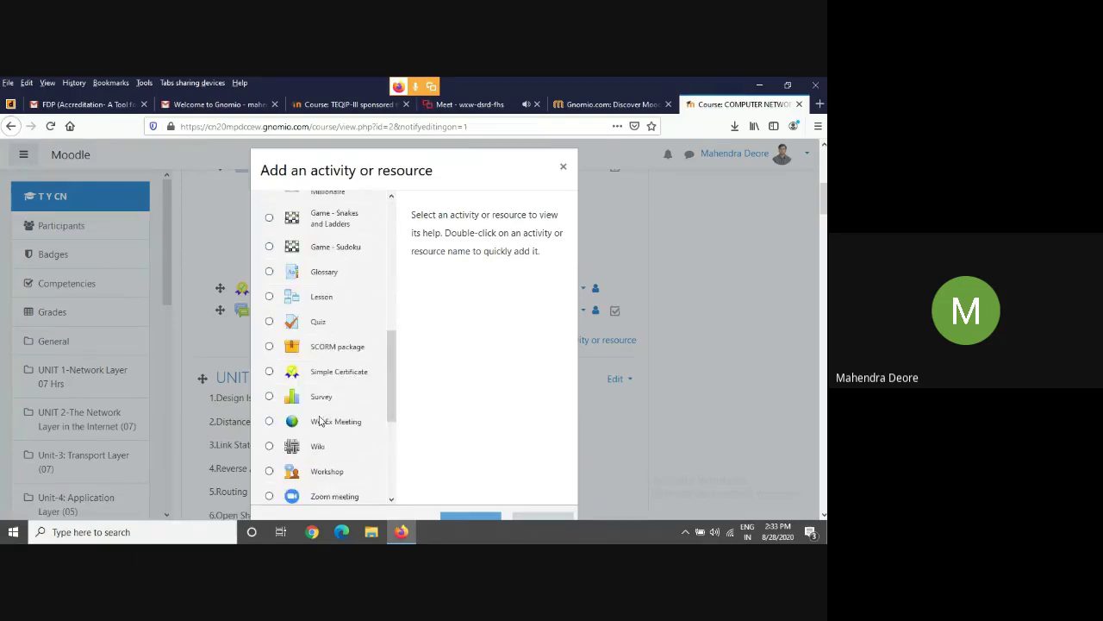
{"action": "scroll", "coordinate": [321, 419], "scroll_direction": "up", "scroll_amount": 2}
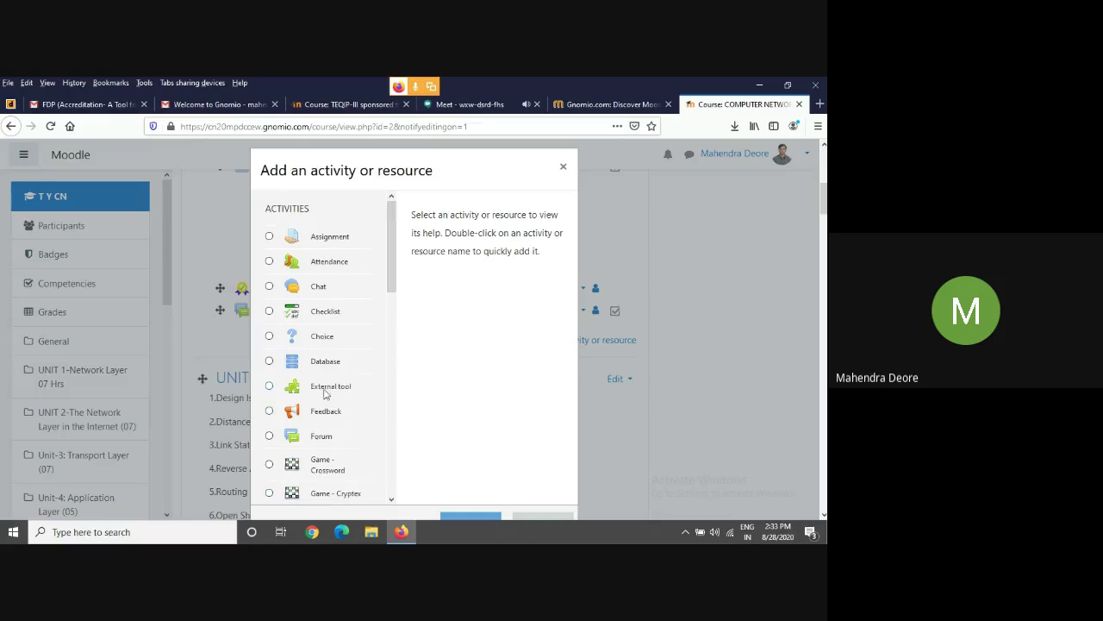
{"action": "scroll", "coordinate": [337, 379], "scroll_direction": "down", "scroll_amount": 10}
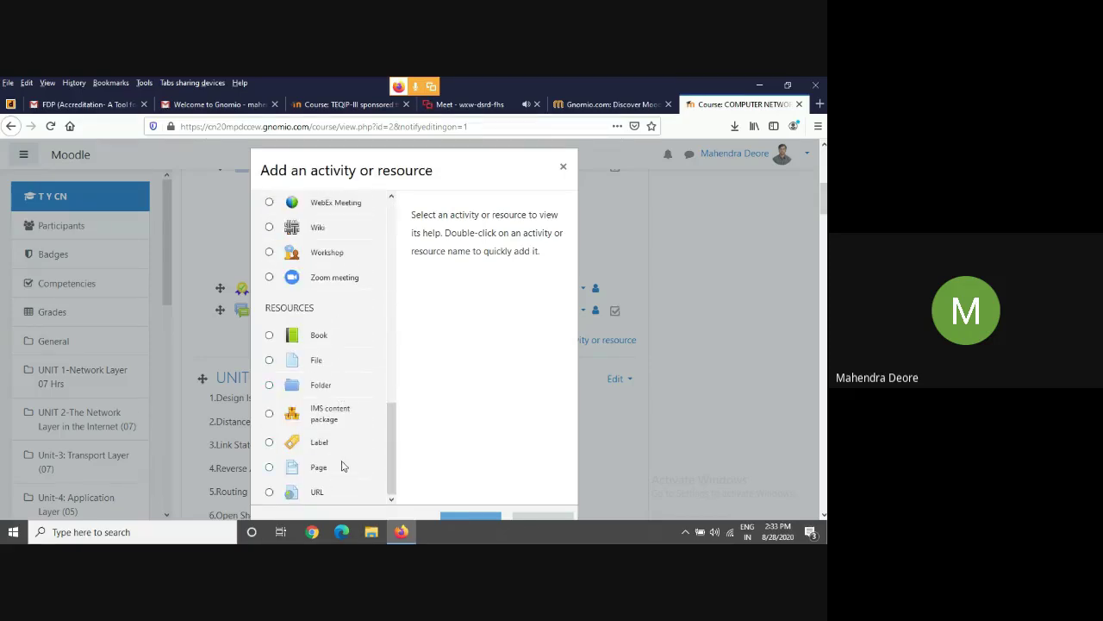
{"action": "scroll", "coordinate": [372, 415], "scroll_direction": "down", "scroll_amount": 2}
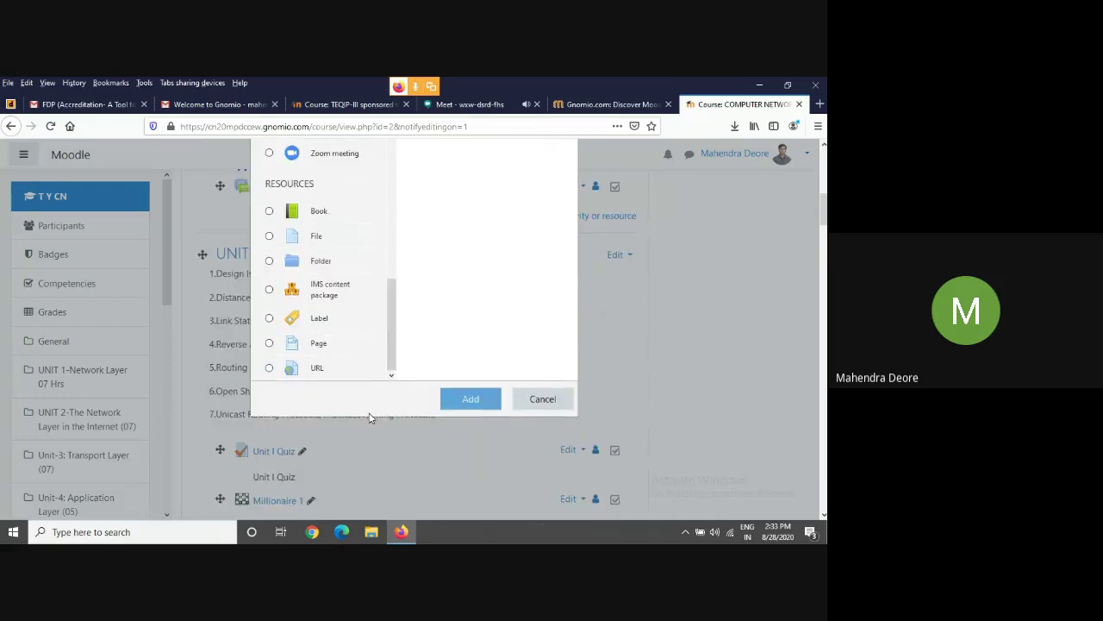
{"action": "scroll", "coordinate": [382, 336], "scroll_direction": "up", "scroll_amount": 10}
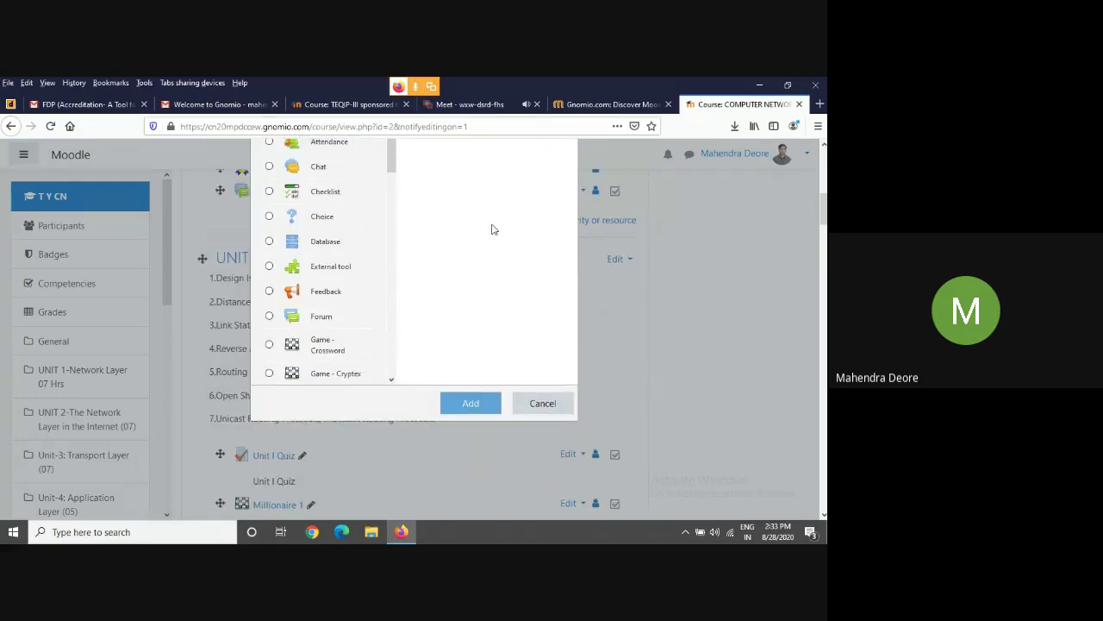
{"action": "scroll", "coordinate": [491, 230], "scroll_direction": "up", "scroll_amount": 4}
{"action": "left_click", "coordinate": [559, 293]}
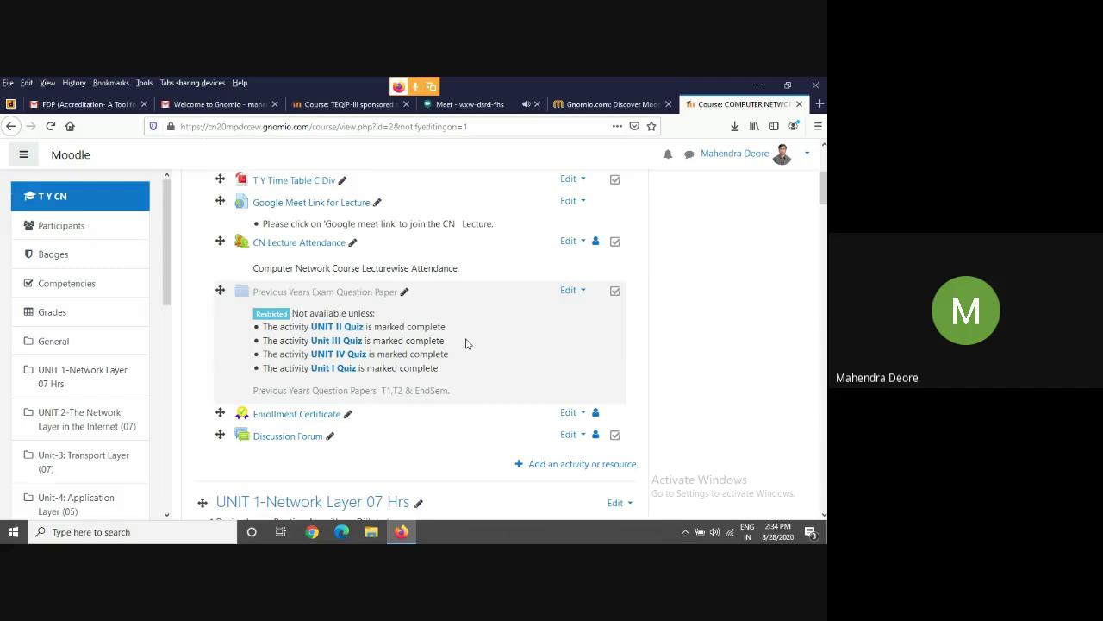
{"action": "scroll", "coordinate": [427, 332], "scroll_direction": "down", "scroll_amount": 3}
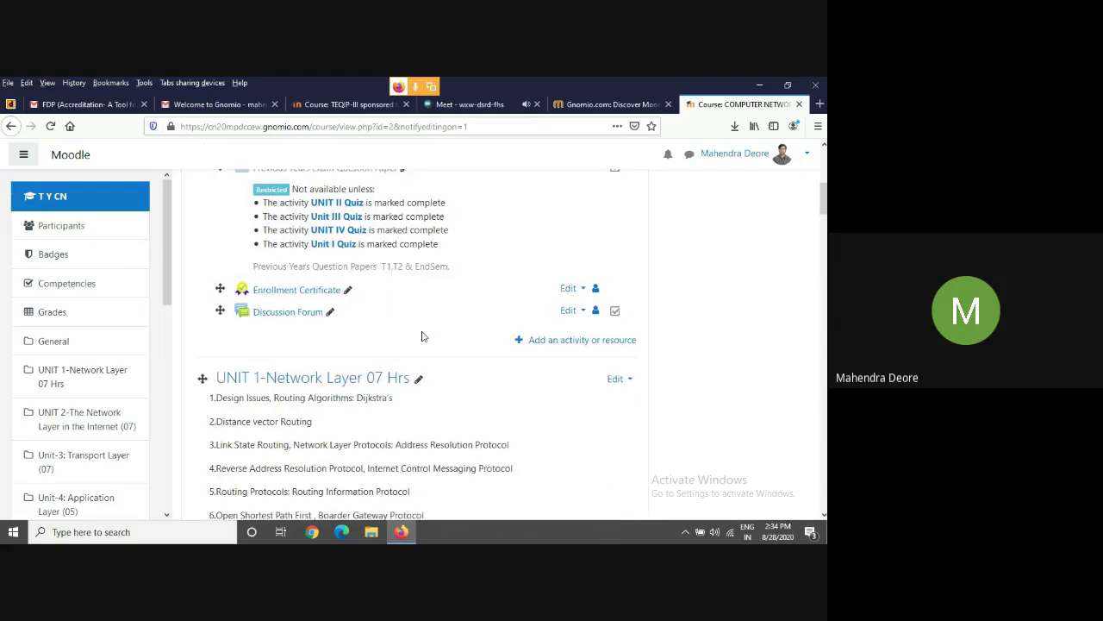
{"action": "scroll", "coordinate": [442, 312], "scroll_direction": "down", "scroll_amount": 8}
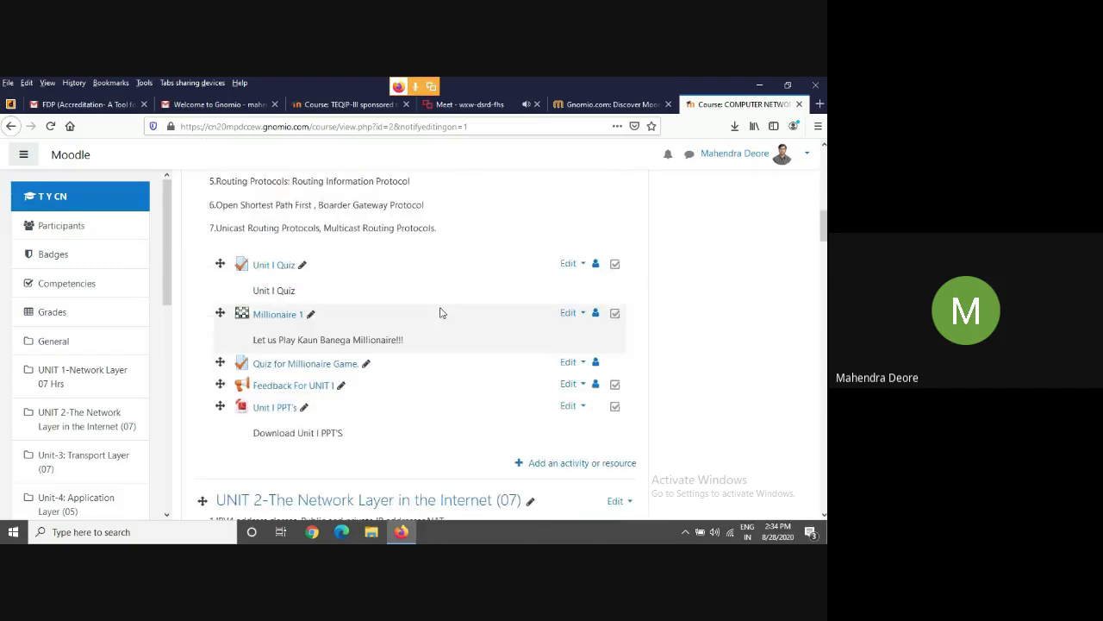
{"action": "scroll", "coordinate": [395, 369], "scroll_direction": "down", "scroll_amount": 10}
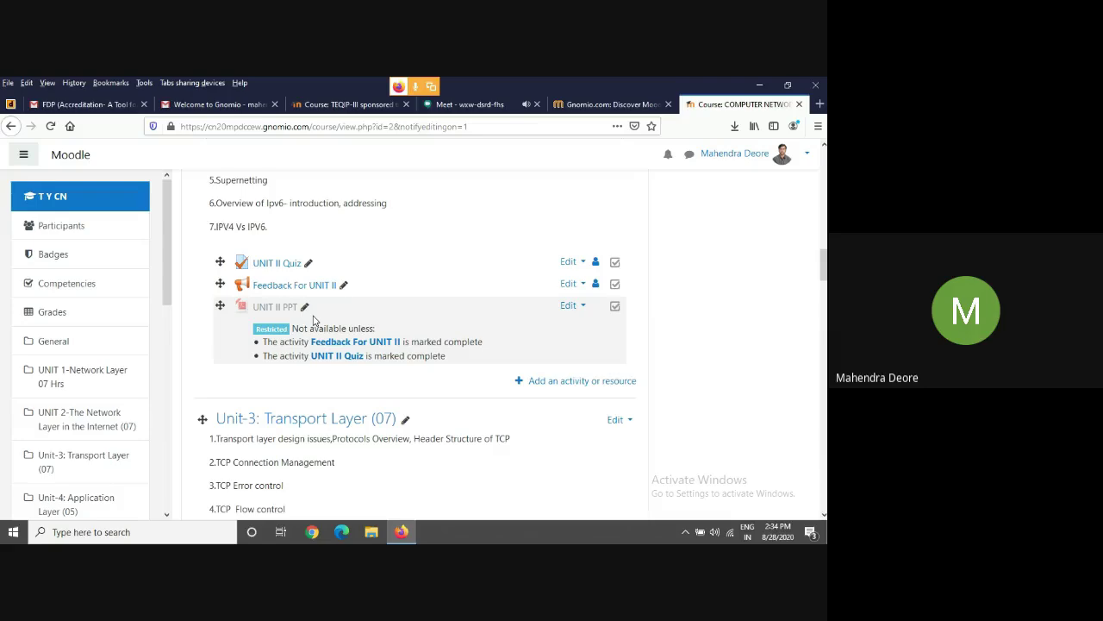
{"action": "scroll", "coordinate": [315, 320], "scroll_direction": "down", "scroll_amount": 5}
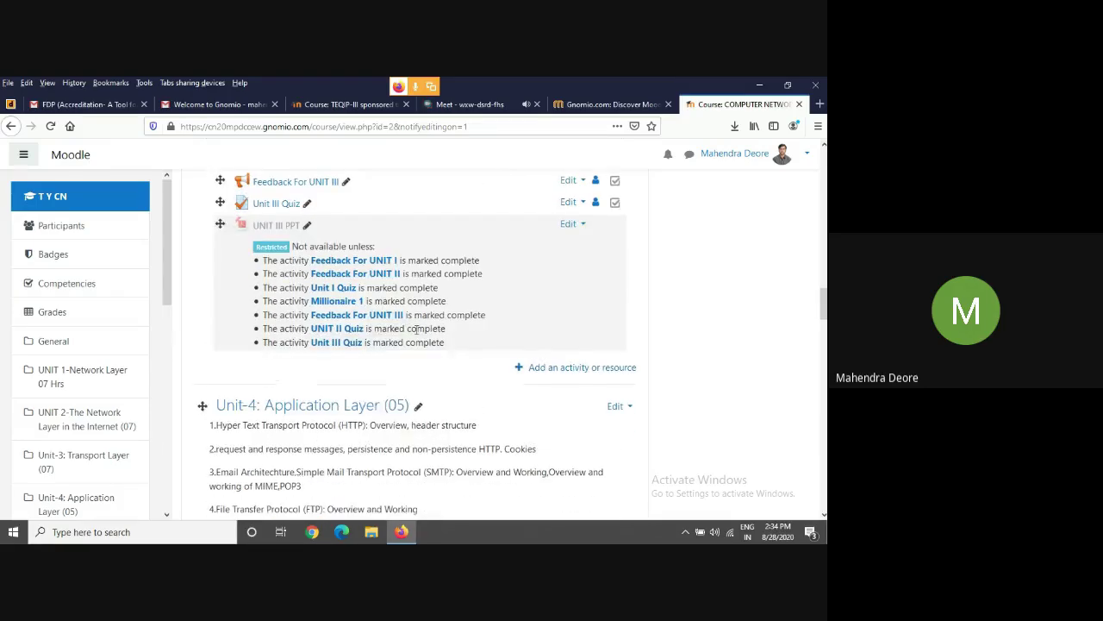
{"action": "scroll", "coordinate": [418, 329], "scroll_direction": "down", "scroll_amount": 5}
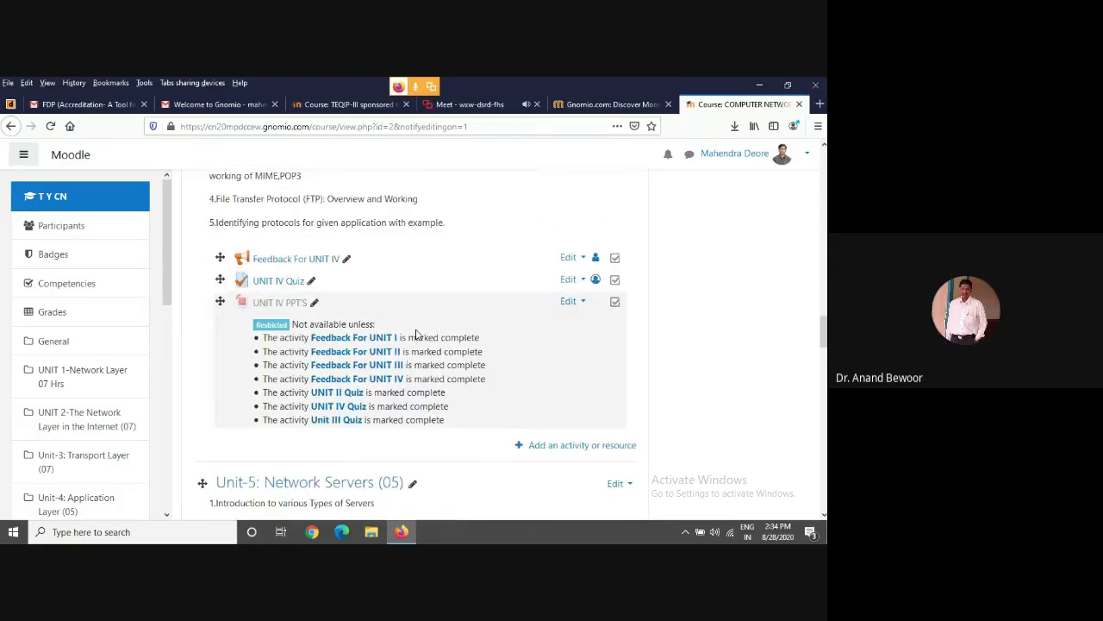
{"action": "scroll", "coordinate": [415, 334], "scroll_direction": "up", "scroll_amount": 5}
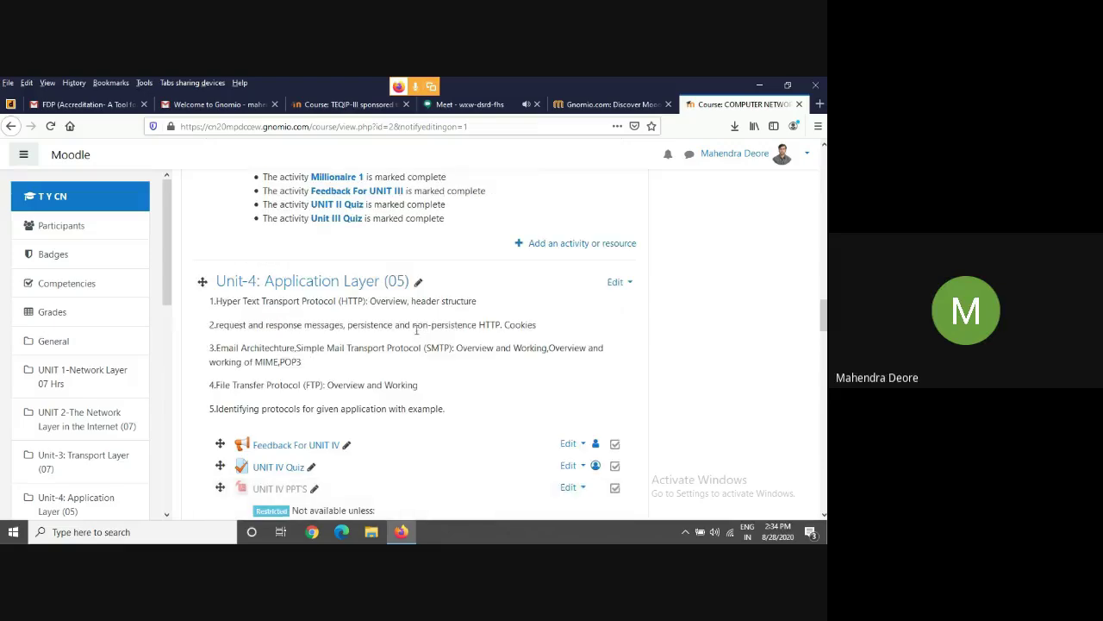
{"action": "scroll", "coordinate": [416, 332], "scroll_direction": "up", "scroll_amount": 3}
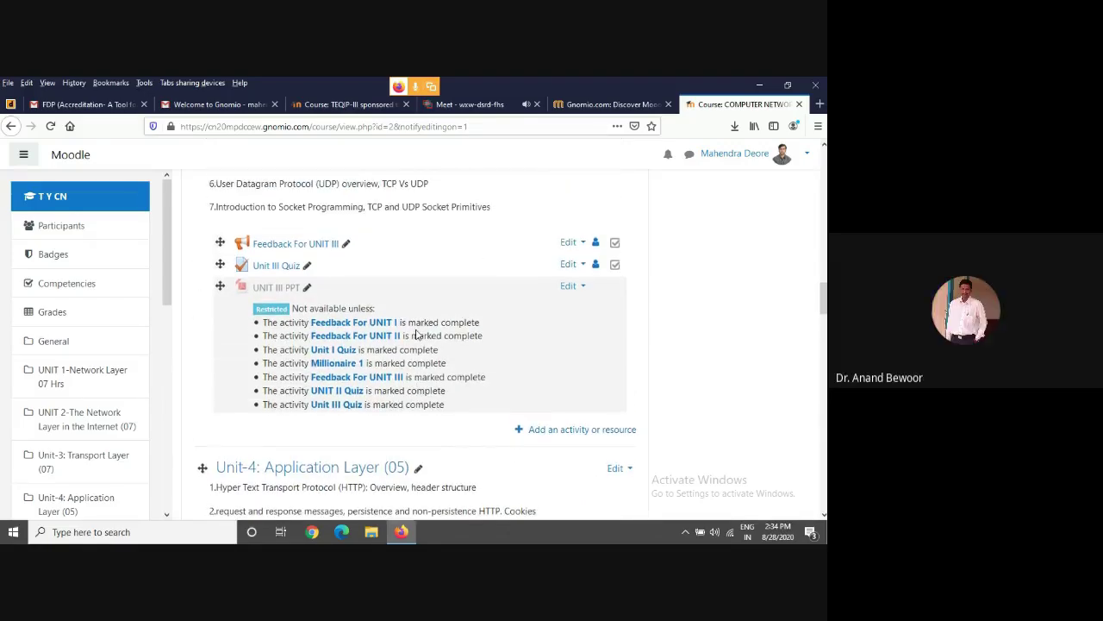
{"action": "scroll", "coordinate": [416, 334], "scroll_direction": "up", "scroll_amount": 15}
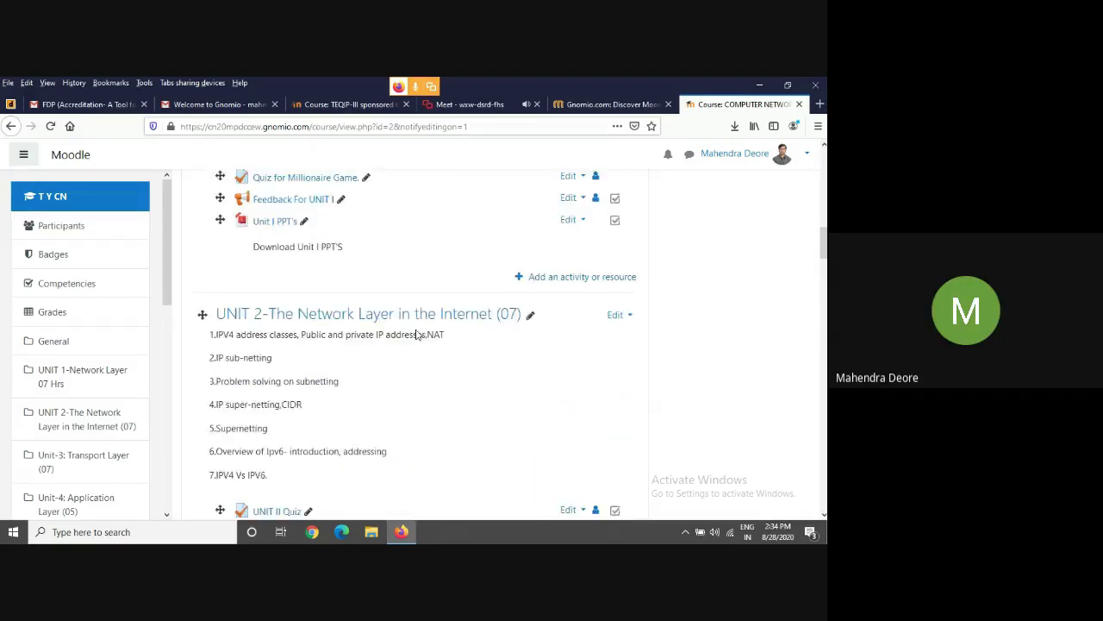
{"action": "scroll", "coordinate": [416, 329], "scroll_direction": "up", "scroll_amount": 5}
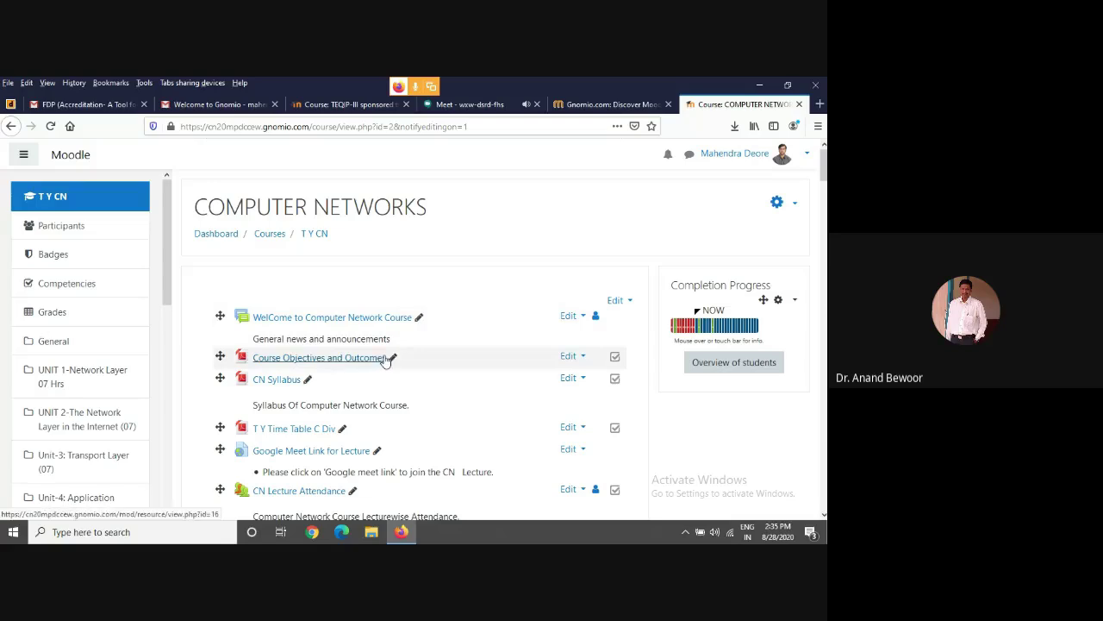
{"action": "scroll", "coordinate": [386, 358], "scroll_direction": "down", "scroll_amount": 1}
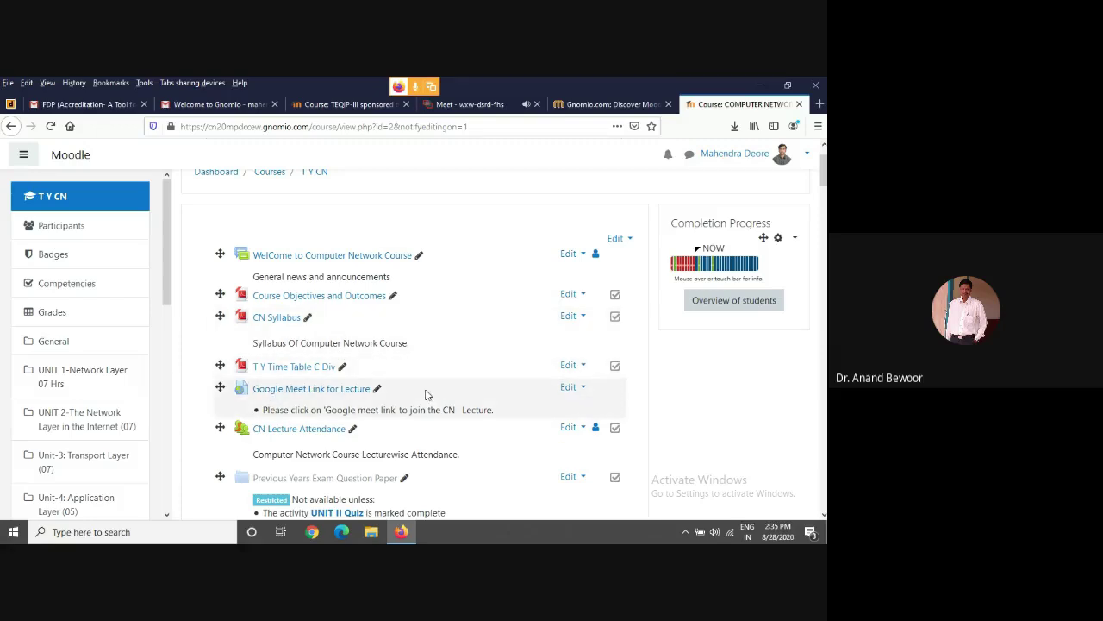
{"action": "scroll", "coordinate": [451, 377], "scroll_direction": "down", "scroll_amount": 2}
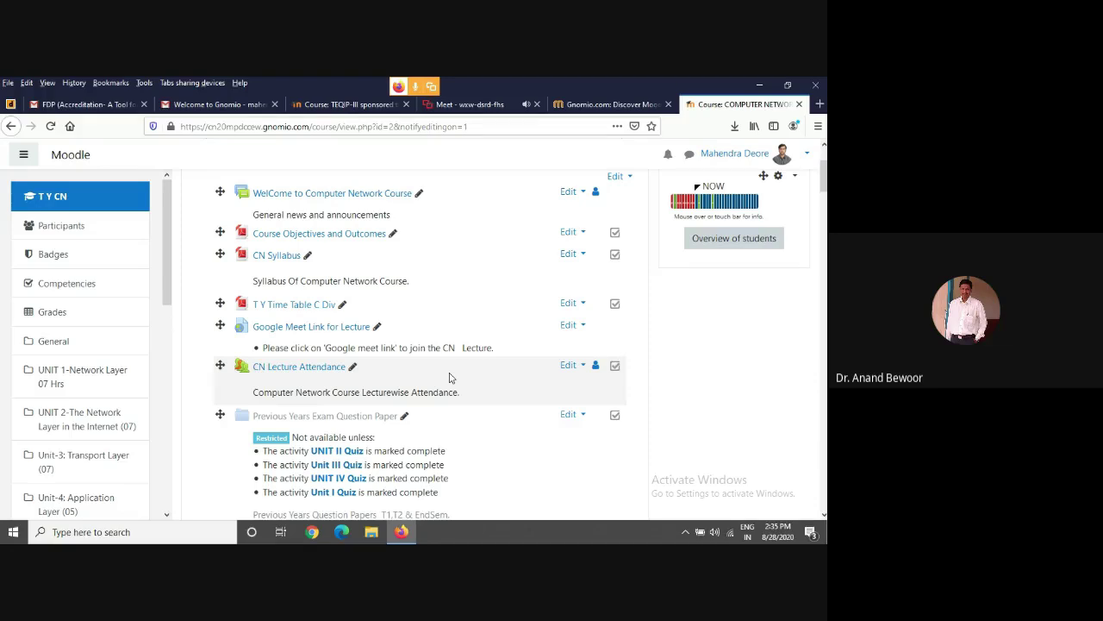
Step: Scroll down the course page to the UNIT 1 section's 'Feedback For UNIT I' activity
{"action": "scroll", "coordinate": [449, 377], "scroll_direction": "down", "scroll_amount": 2}
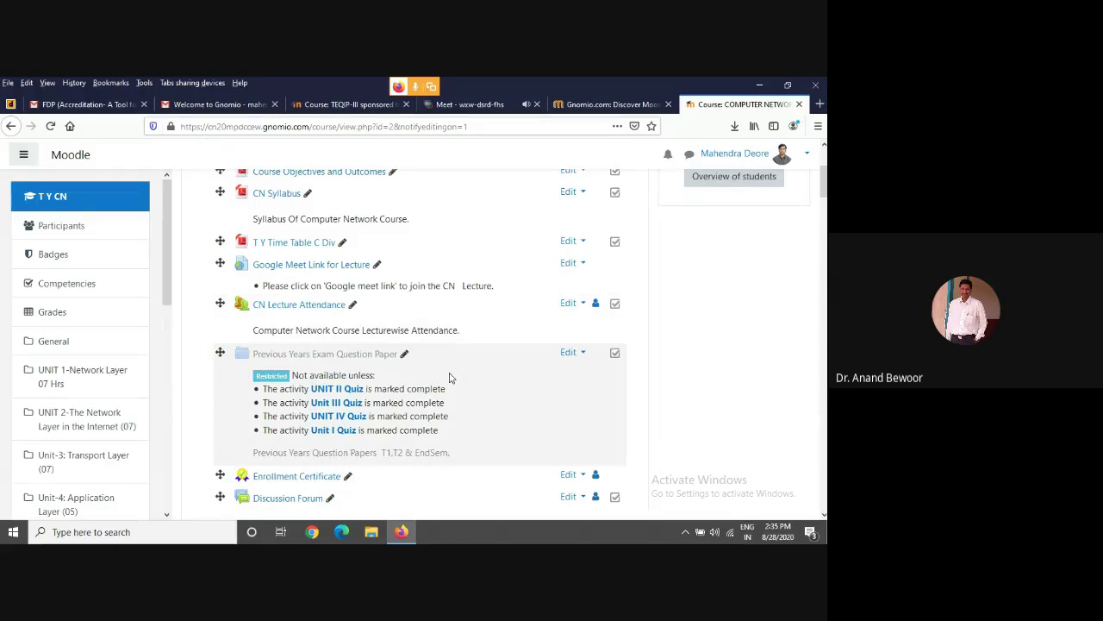
{"action": "scroll", "coordinate": [449, 377], "scroll_direction": "up", "scroll_amount": 2}
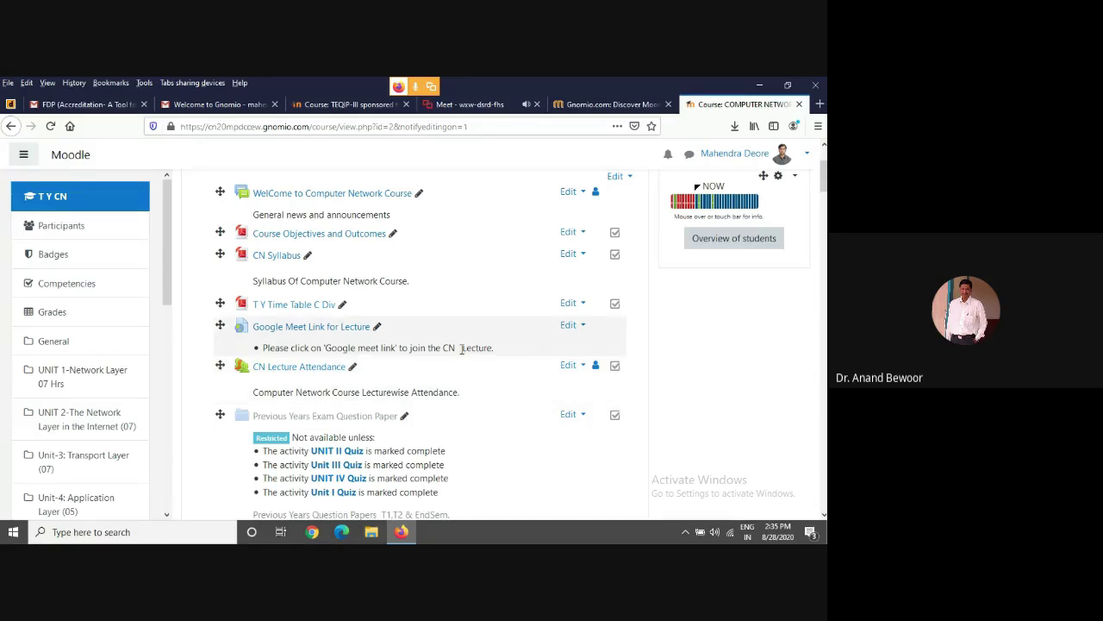
{"action": "scroll", "coordinate": [461, 348], "scroll_direction": "down", "scroll_amount": 2}
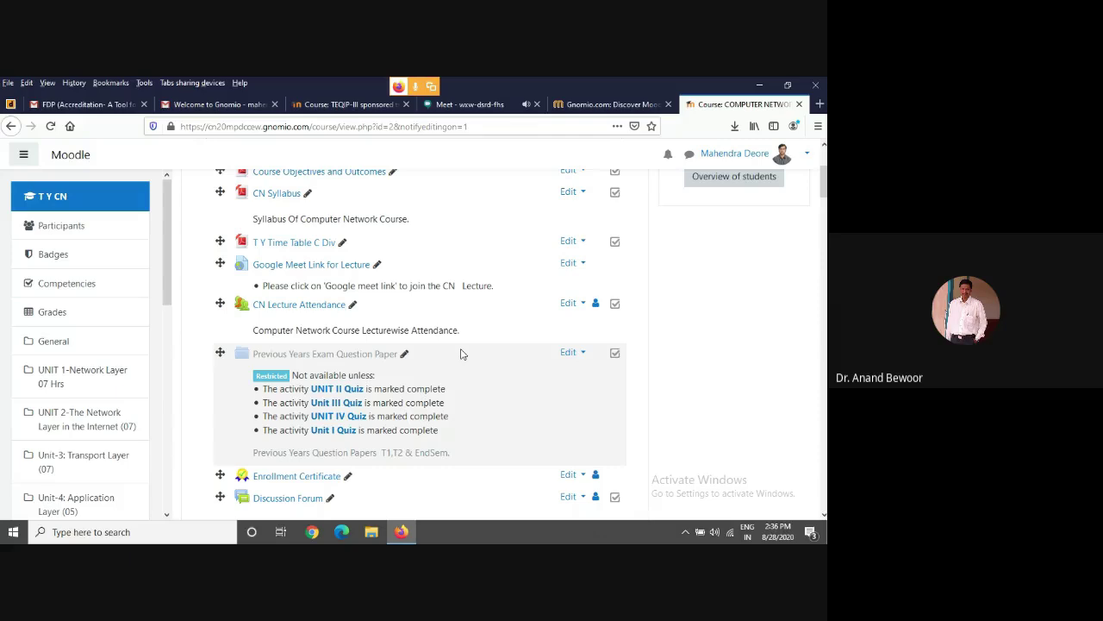
{"action": "scroll", "coordinate": [461, 352], "scroll_direction": "down", "scroll_amount": 3}
{"action": "scroll", "coordinate": [462, 352], "scroll_direction": "up", "scroll_amount": 2}
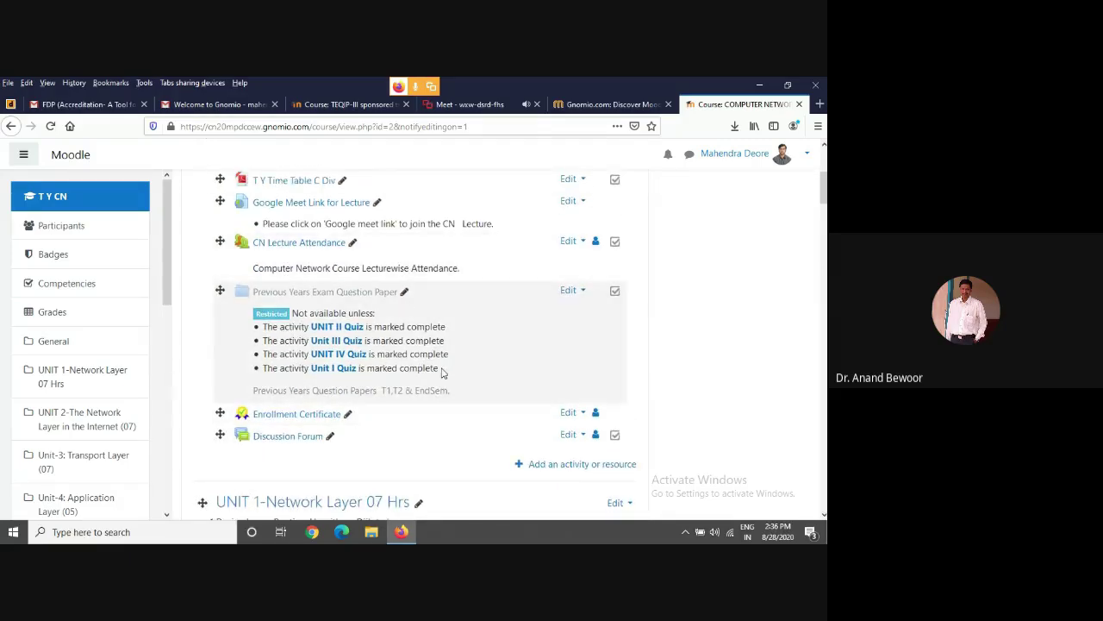
{"action": "scroll", "coordinate": [443, 372], "scroll_direction": "down", "scroll_amount": 2}
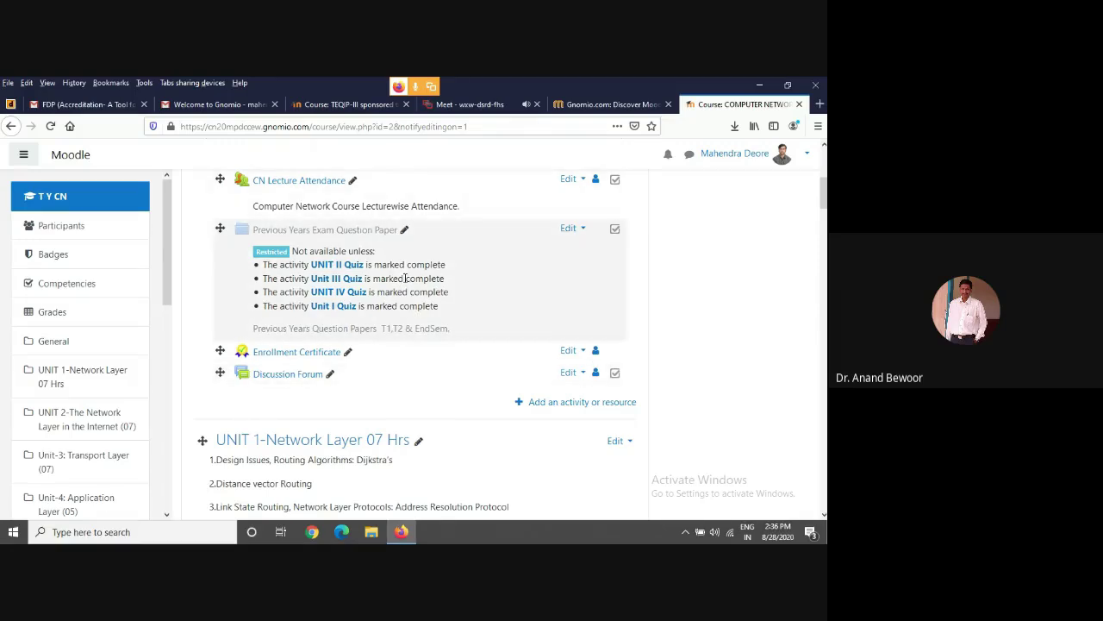
{"action": "scroll", "coordinate": [431, 348], "scroll_direction": "down", "scroll_amount": 4}
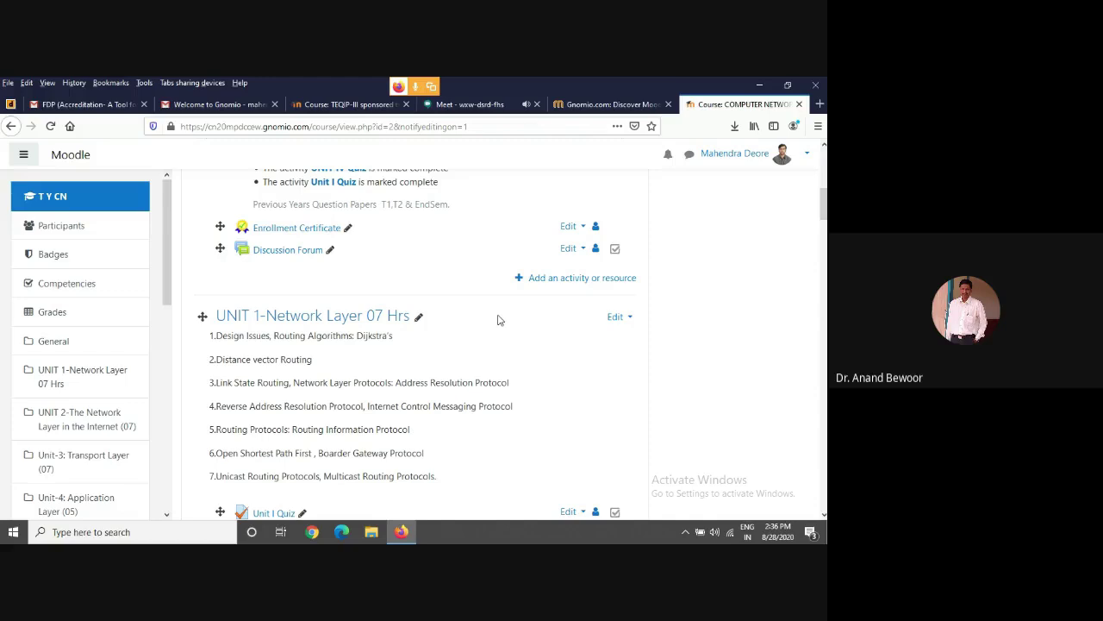
{"action": "scroll", "coordinate": [497, 320], "scroll_direction": "down", "scroll_amount": 2}
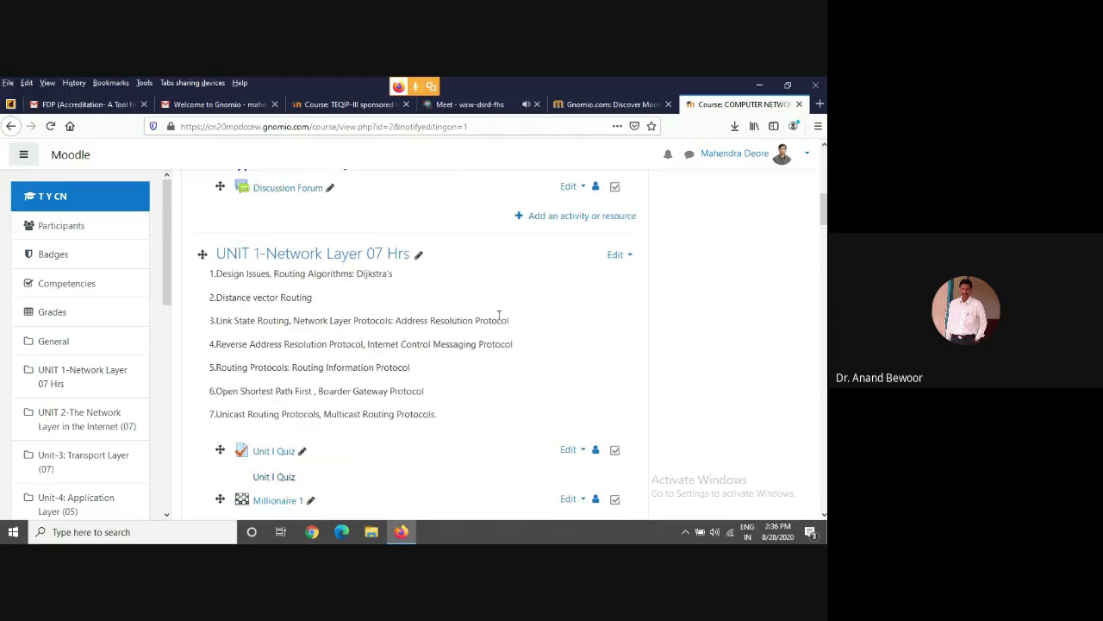
{"action": "scroll", "coordinate": [497, 320], "scroll_direction": "up", "scroll_amount": 2}
{"action": "scroll", "coordinate": [497, 320], "scroll_direction": "up", "scroll_amount": 4}
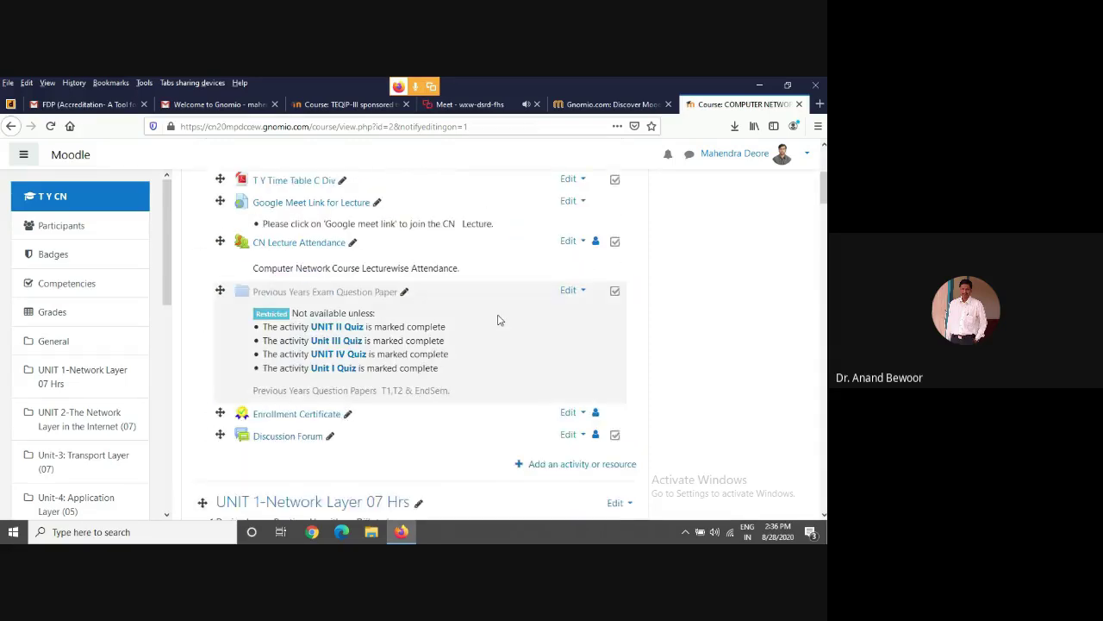
{"action": "scroll", "coordinate": [498, 320], "scroll_direction": "up", "scroll_amount": 5}
{"action": "scroll", "coordinate": [497, 320], "scroll_direction": "down", "scroll_amount": 4}
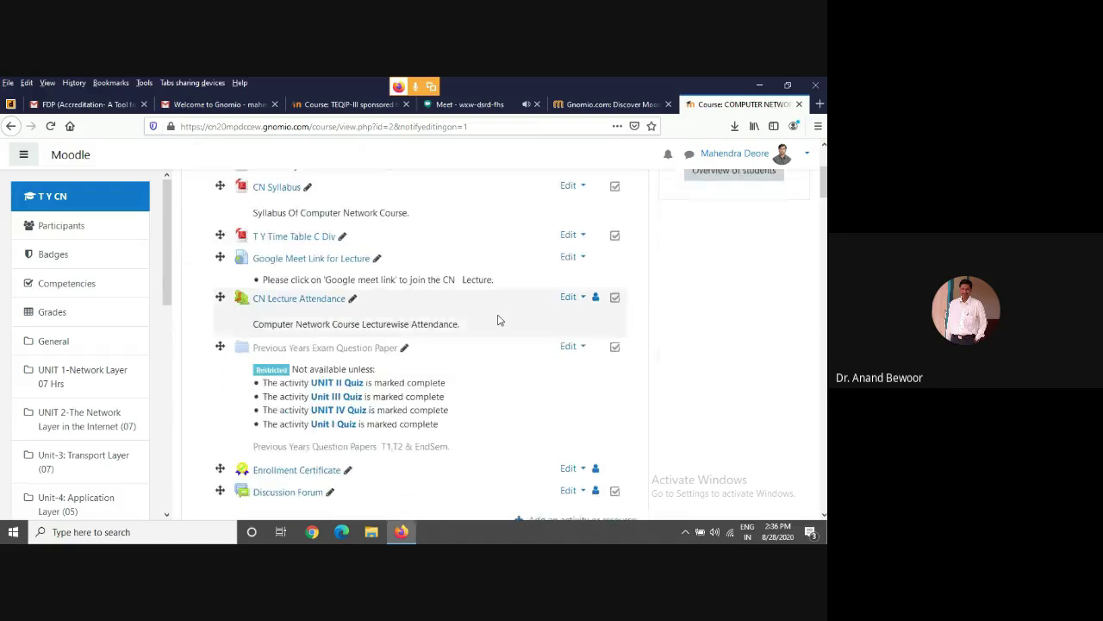
{"action": "scroll", "coordinate": [497, 319], "scroll_direction": "down", "scroll_amount": 6}
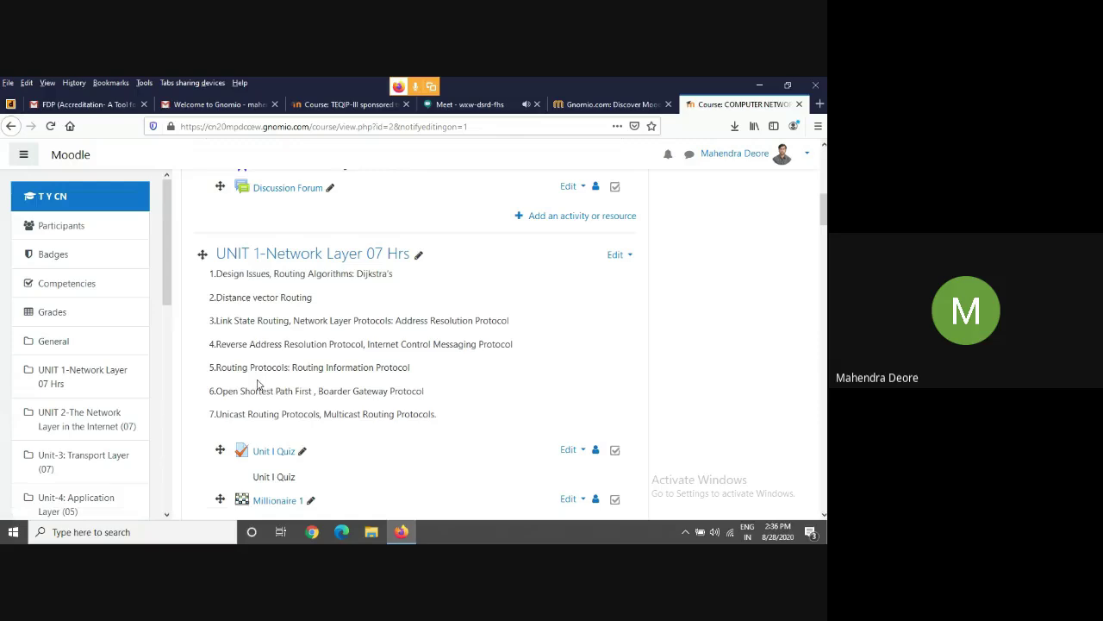
{"action": "scroll", "coordinate": [353, 389], "scroll_direction": "down", "scroll_amount": 1}
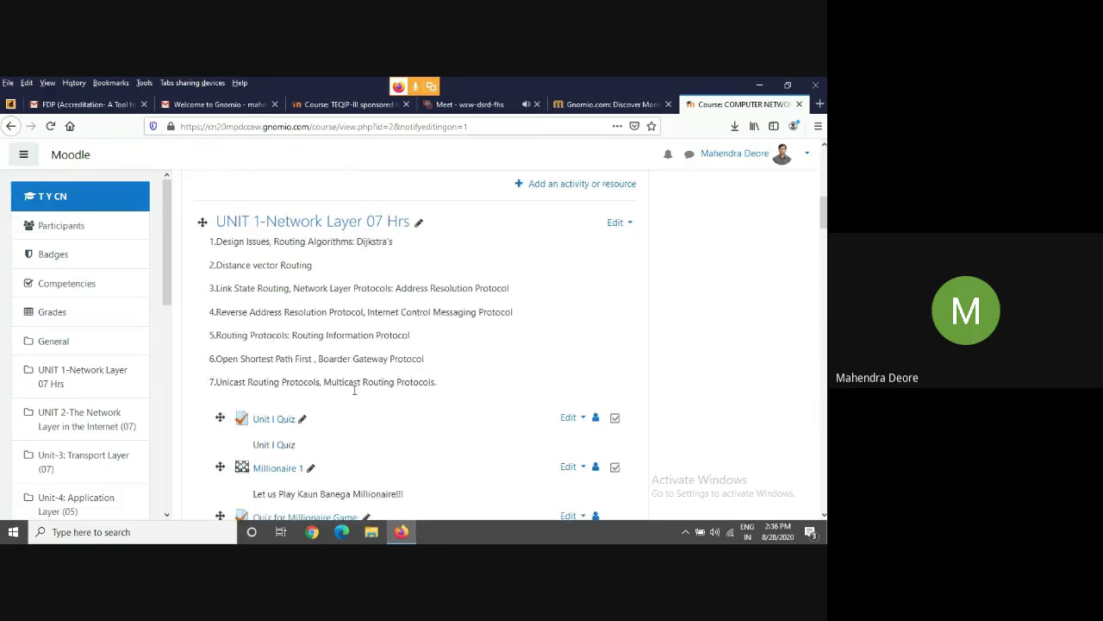
{"action": "scroll", "coordinate": [345, 392], "scroll_direction": "down", "scroll_amount": 3}
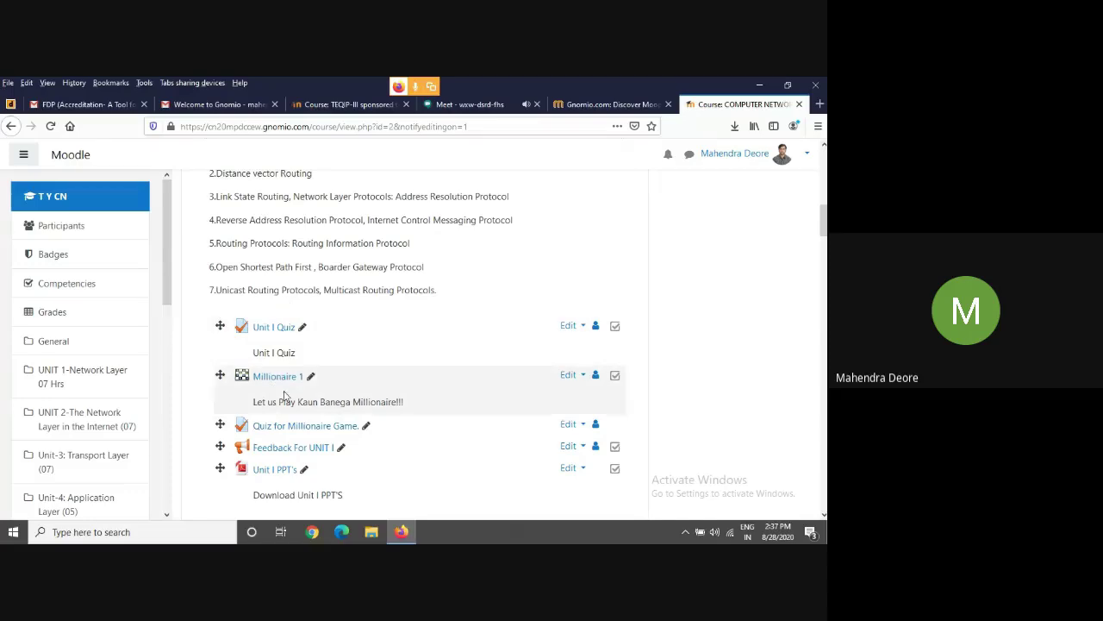
{"action": "scroll", "coordinate": [293, 393], "scroll_direction": "down", "scroll_amount": 2}
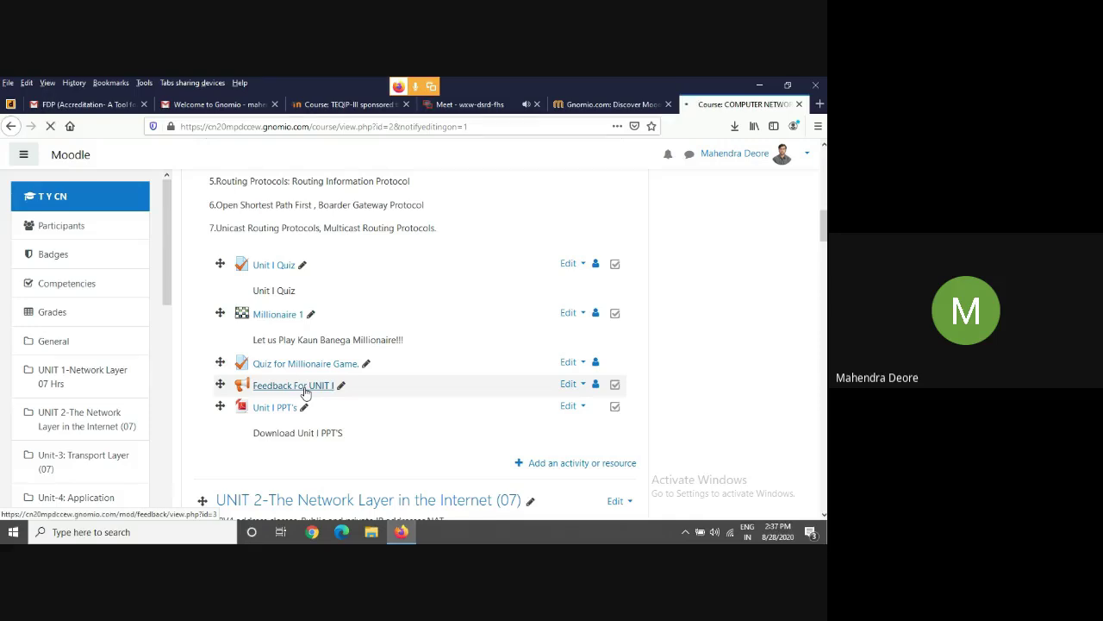
{"action": "scroll", "coordinate": [327, 388], "scroll_direction": "down", "scroll_amount": 2}
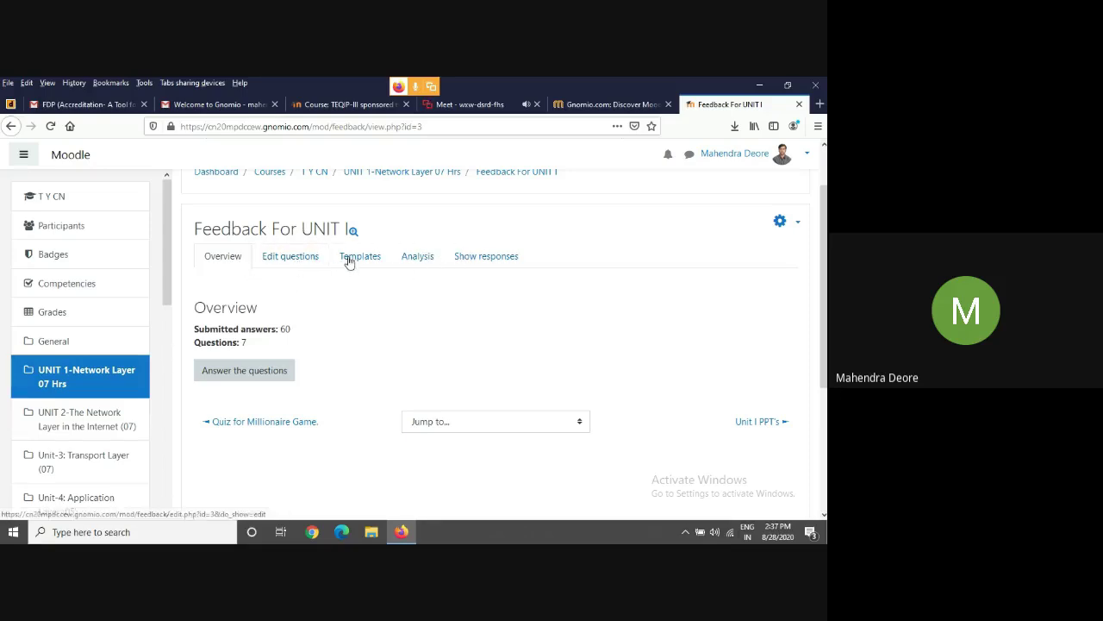
Step: Open the Feedback For UNIT I response analysis and scroll through the question results
{"action": "left_click", "coordinate": [415, 255]}
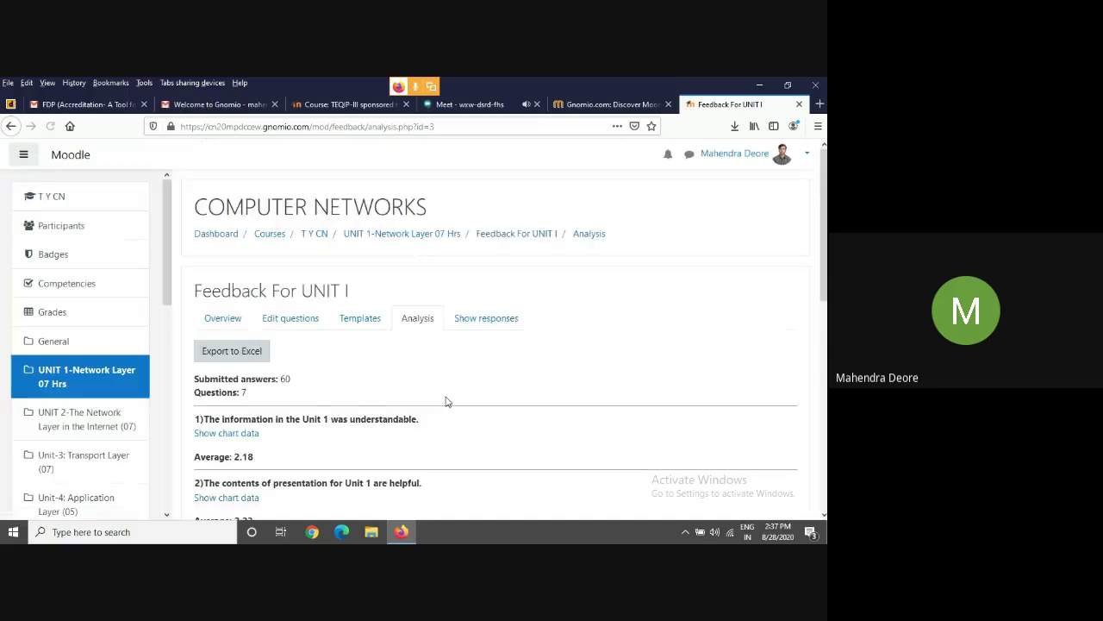
{"action": "scroll", "coordinate": [447, 400], "scroll_direction": "down", "scroll_amount": 5}
{"action": "scroll", "coordinate": [447, 401], "scroll_direction": "down", "scroll_amount": 1}
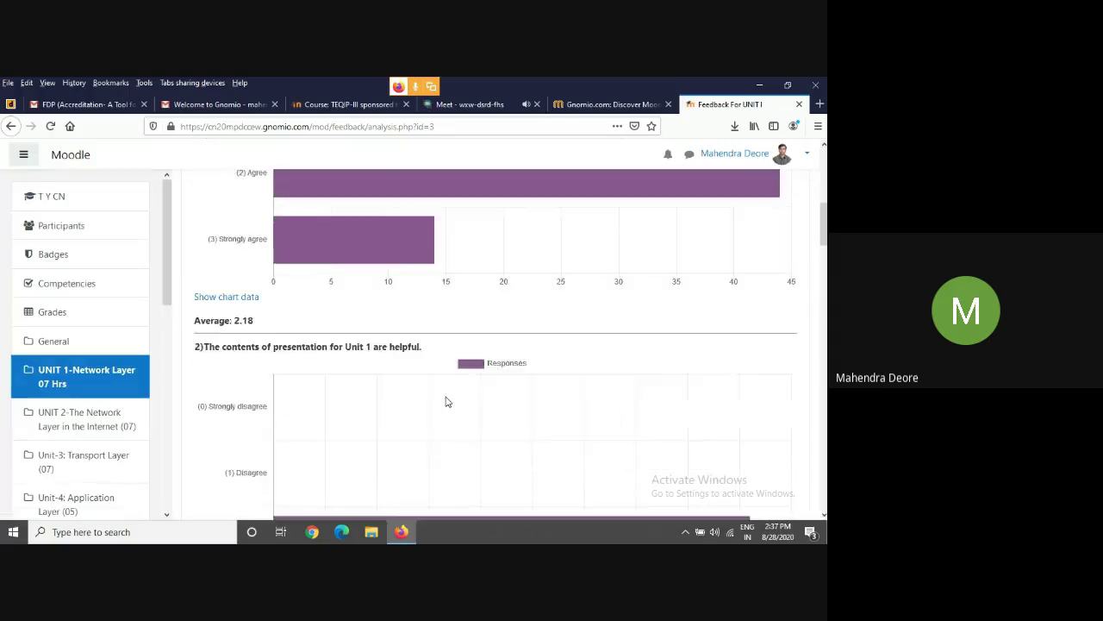
{"action": "scroll", "coordinate": [447, 401], "scroll_direction": "down", "scroll_amount": 4}
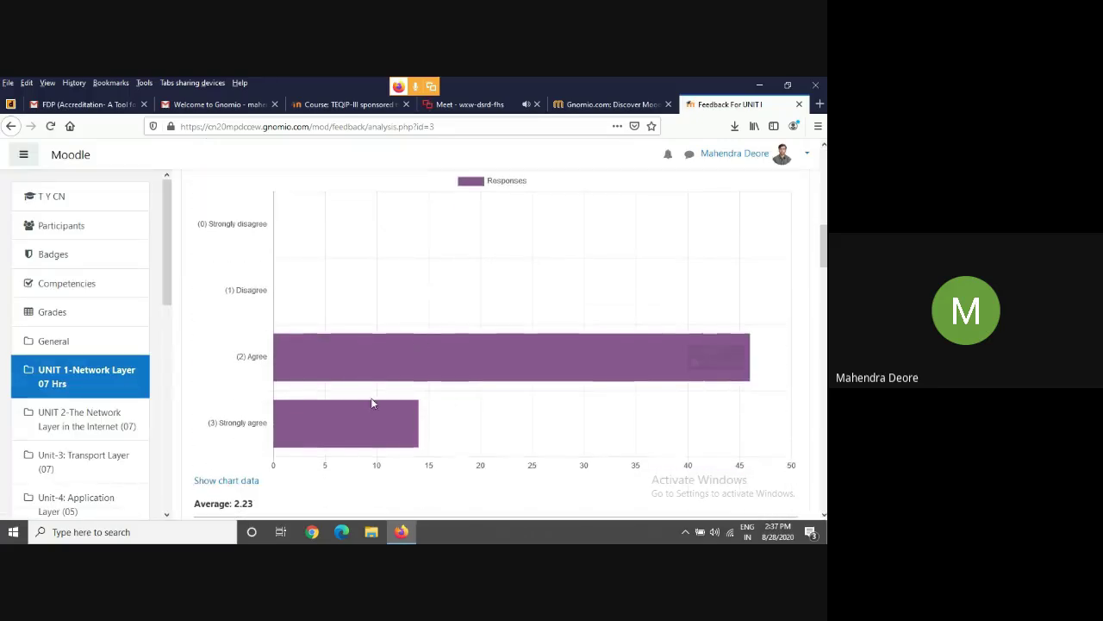
{"action": "scroll", "coordinate": [372, 404], "scroll_direction": "down", "scroll_amount": 6}
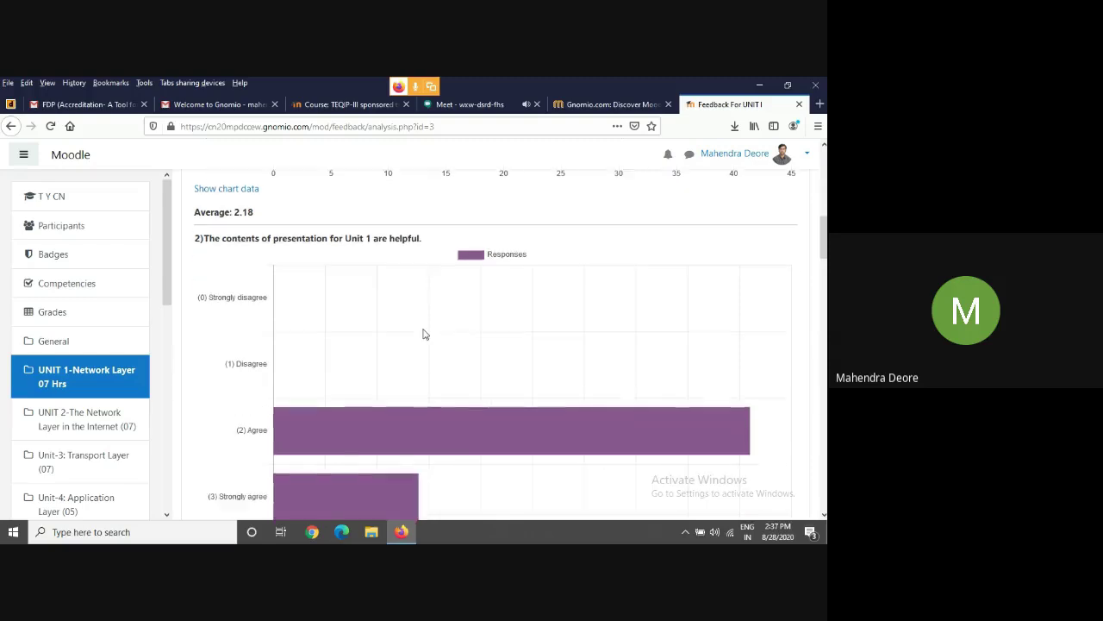
{"action": "mouse_move", "coordinate": [377, 407]}
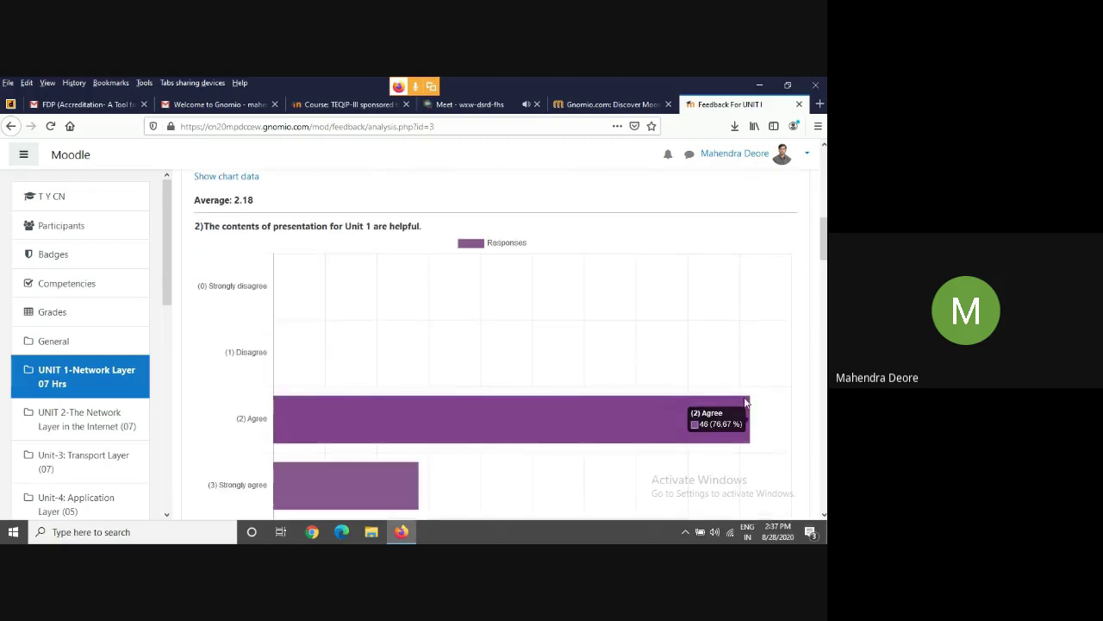
{"action": "scroll", "coordinate": [740, 426], "scroll_direction": "down", "scroll_amount": 1}
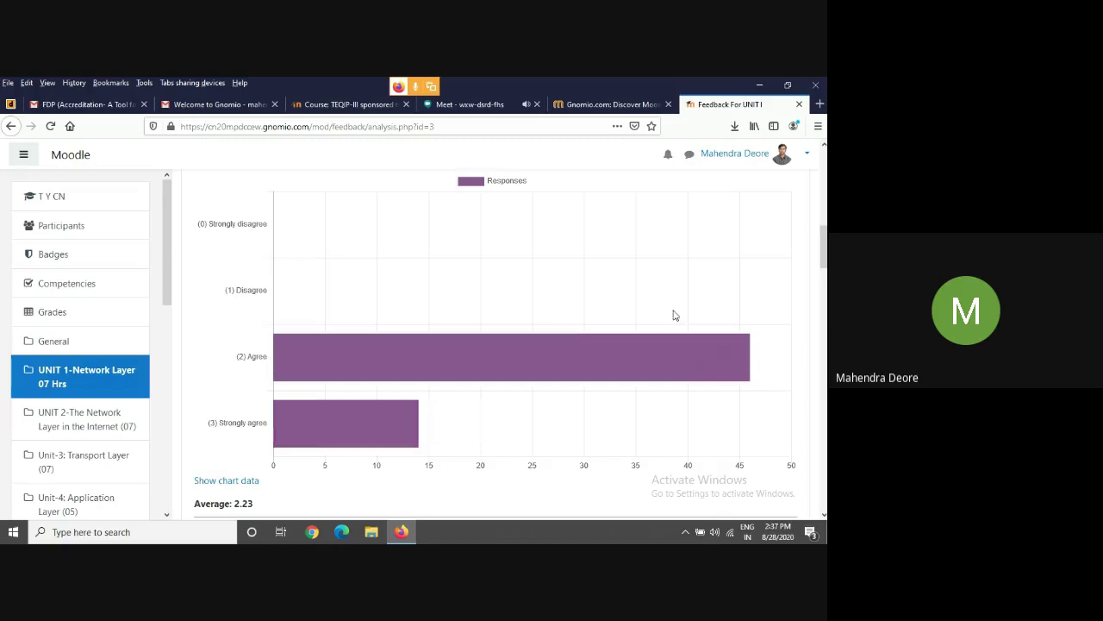
{"action": "scroll", "coordinate": [438, 457], "scroll_direction": "down", "scroll_amount": 8}
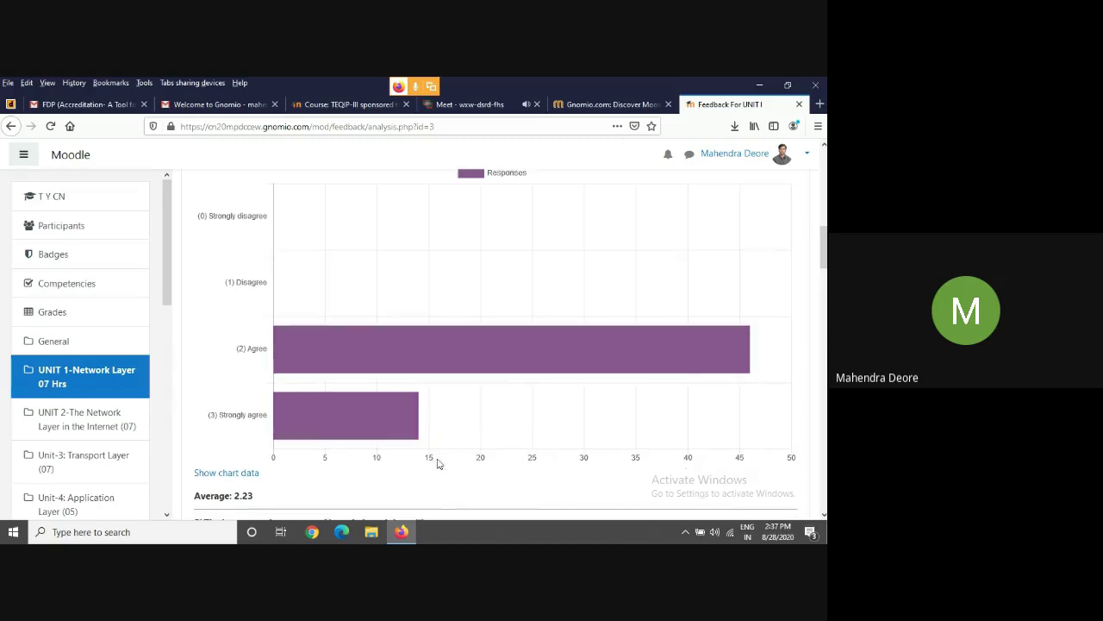
{"action": "scroll", "coordinate": [444, 450], "scroll_direction": "down", "scroll_amount": 9}
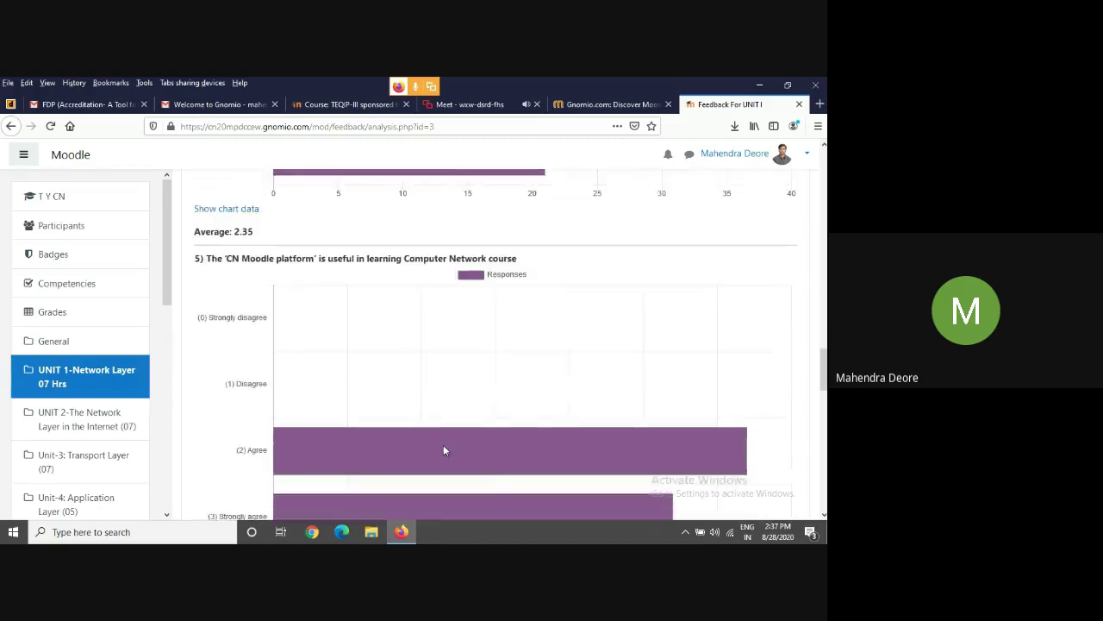
Step: Show question 4's chart data (39 Agree, 21 Strongly agree), then return to the Feedback For UNIT I overview
{"action": "scroll", "coordinate": [443, 448], "scroll_direction": "up", "scroll_amount": 1}
{"action": "left_click", "coordinate": [223, 220]}
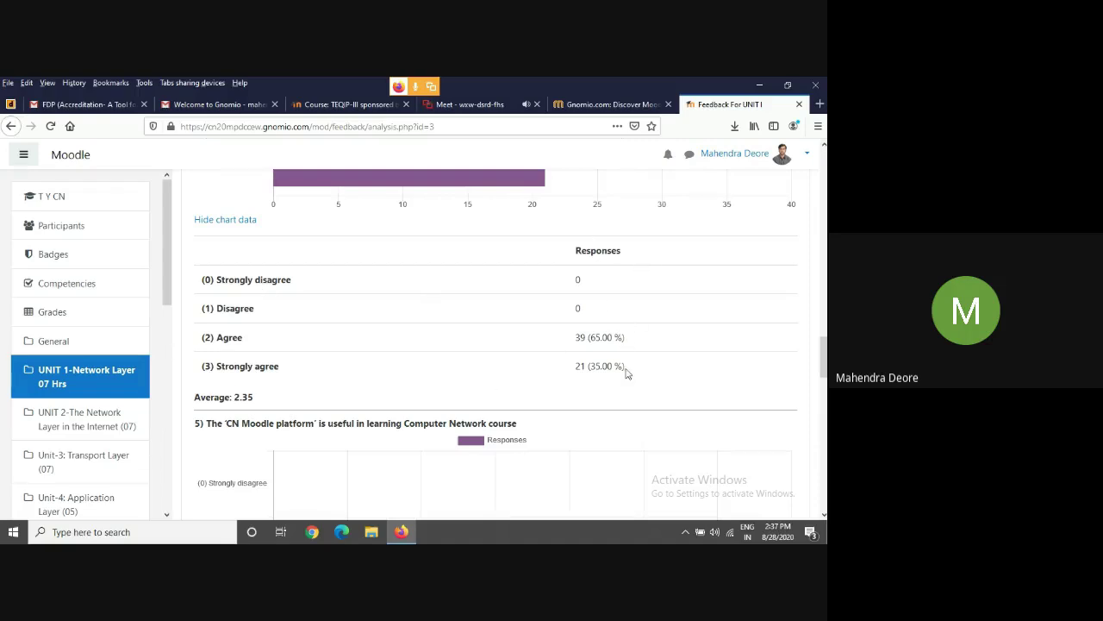
{"action": "scroll", "coordinate": [627, 373], "scroll_direction": "up", "scroll_amount": 15}
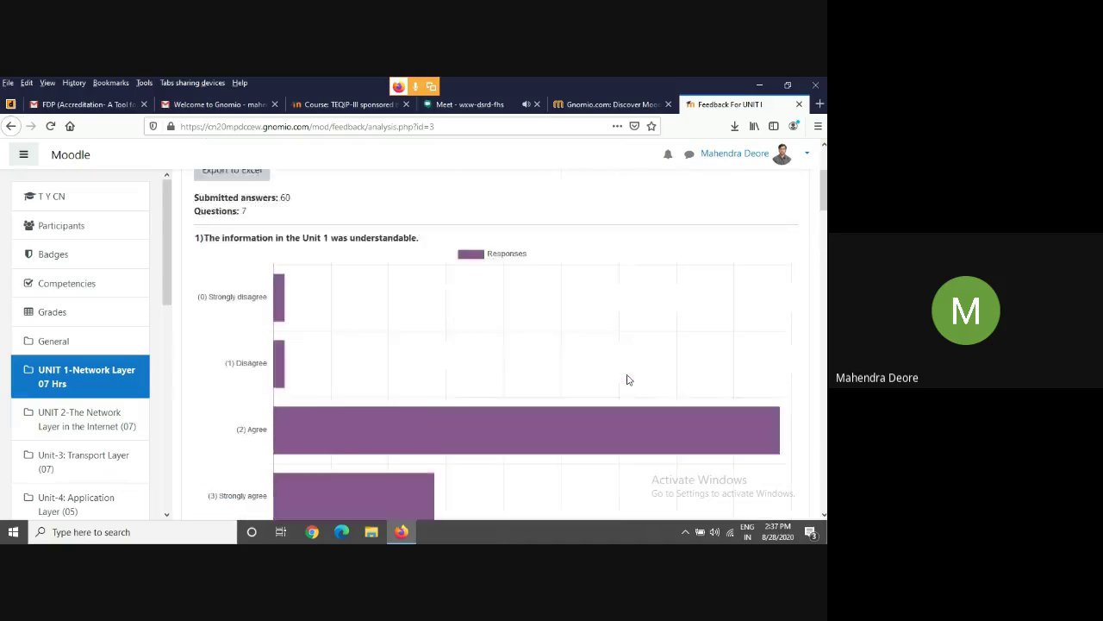
{"action": "scroll", "coordinate": [627, 379], "scroll_direction": "up", "scroll_amount": 3}
{"action": "left_click", "coordinate": [516, 243]}
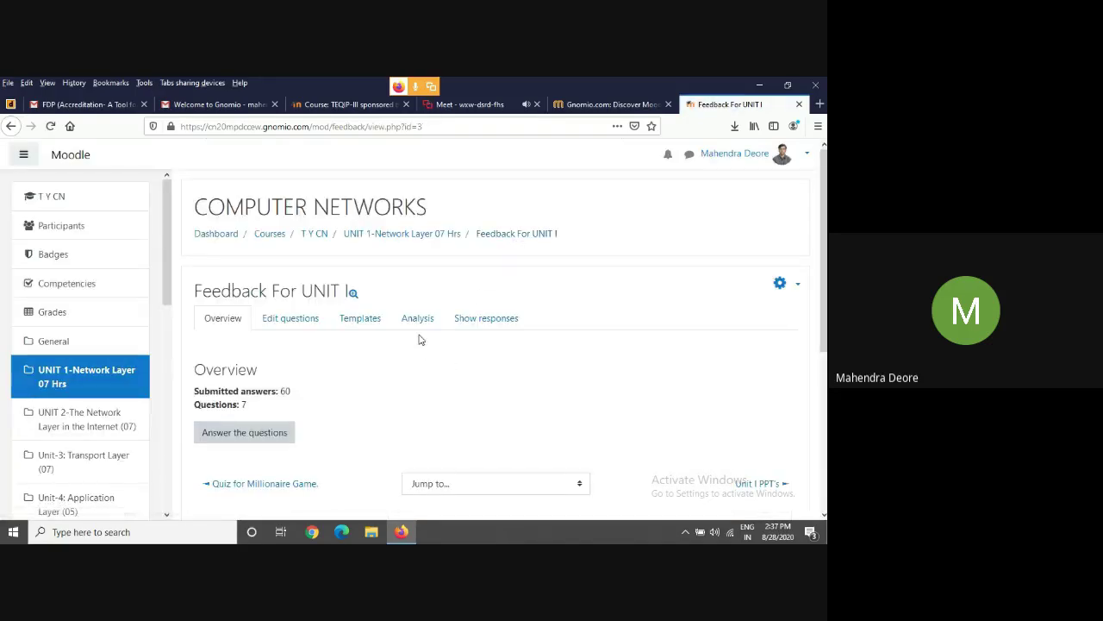
{"action": "left_click", "coordinate": [274, 321]}
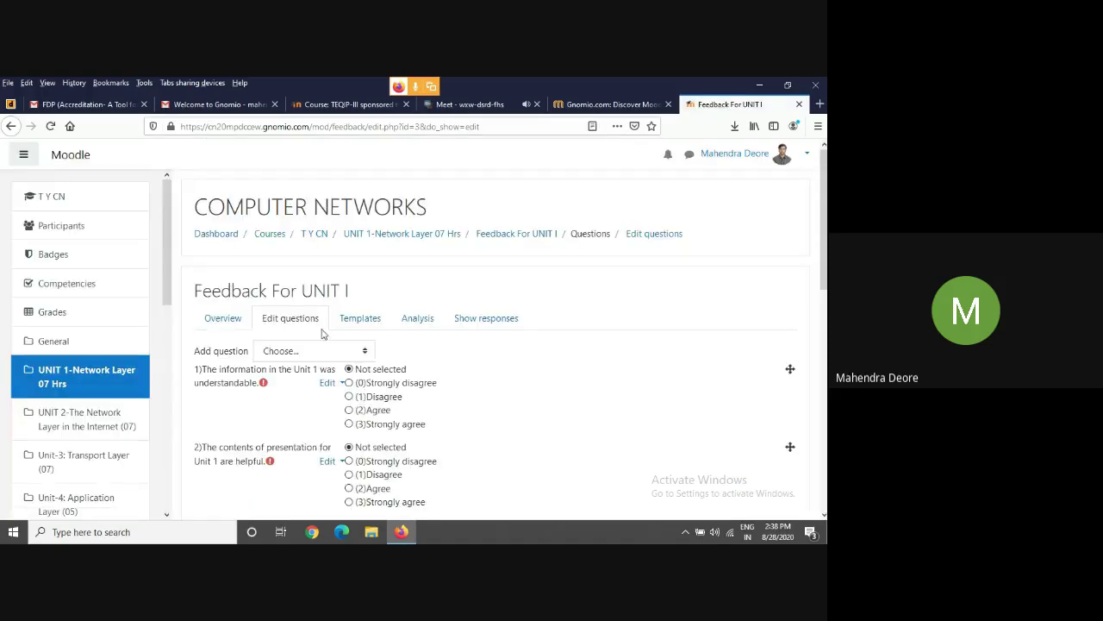
{"action": "scroll", "coordinate": [296, 408], "scroll_direction": "down", "scroll_amount": 3}
{"action": "scroll", "coordinate": [295, 409], "scroll_direction": "down", "scroll_amount": 4}
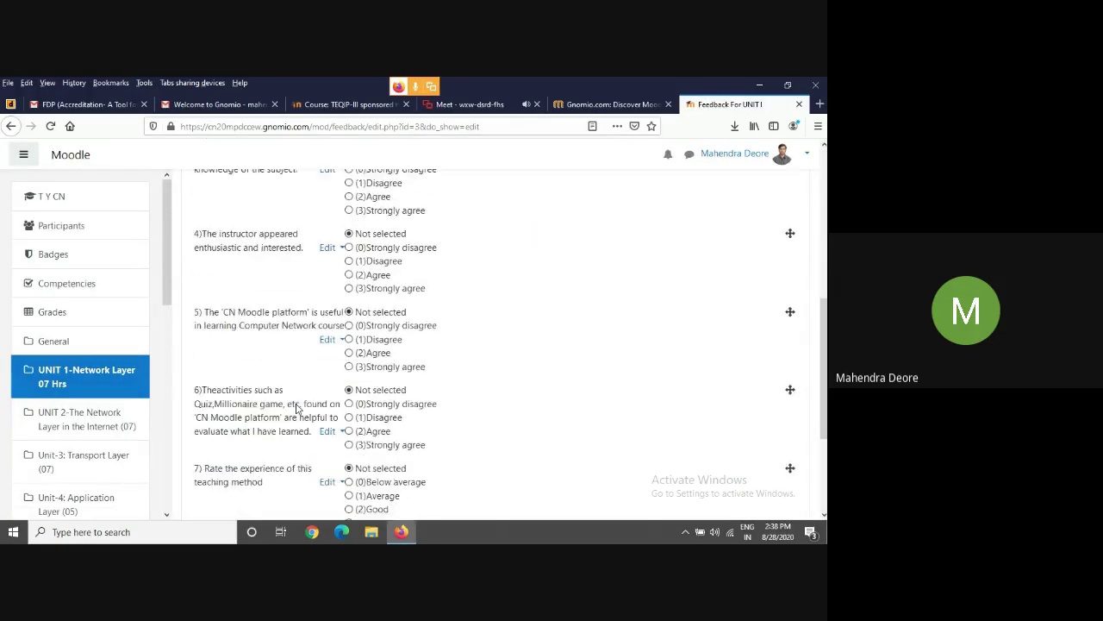
{"action": "scroll", "coordinate": [399, 347], "scroll_direction": "up", "scroll_amount": 7}
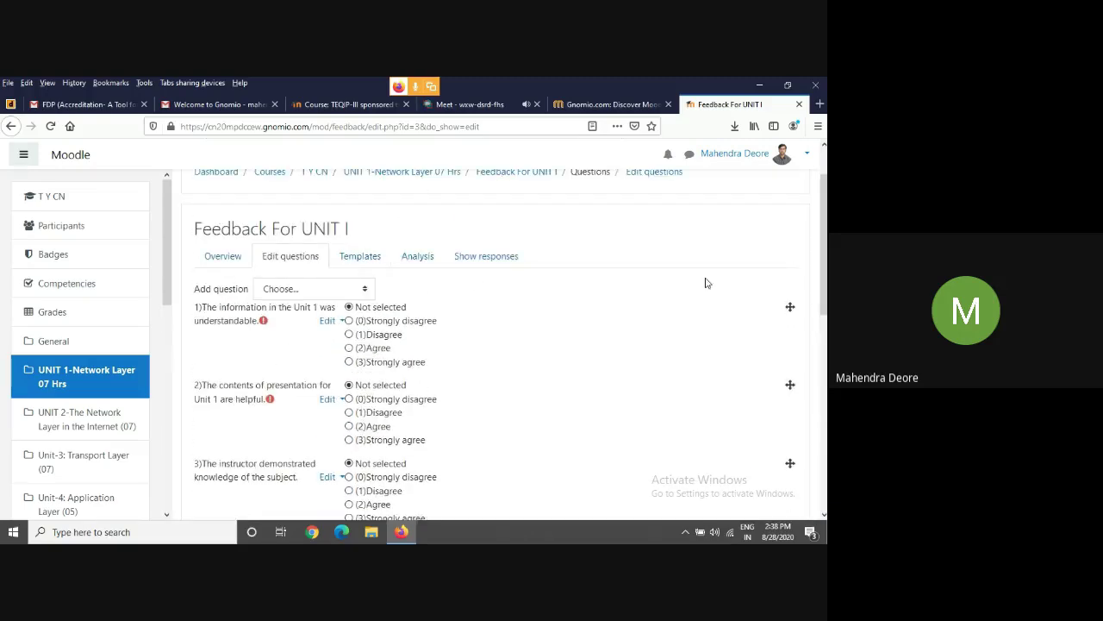
{"action": "left_click", "coordinate": [222, 257]}
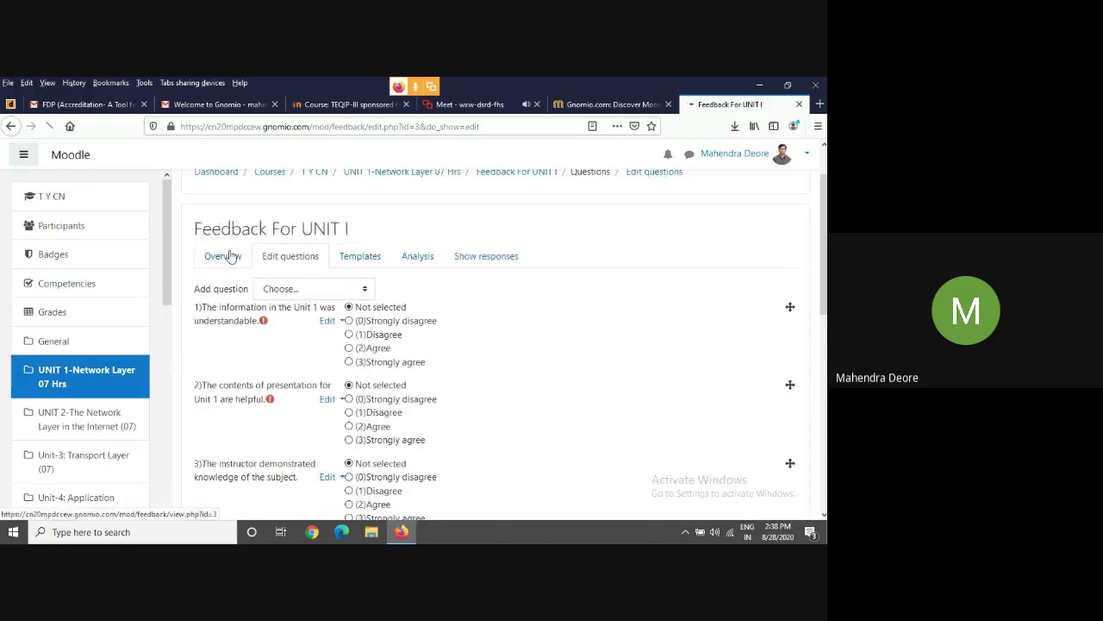
{"action": "left_click", "coordinate": [623, 97]}
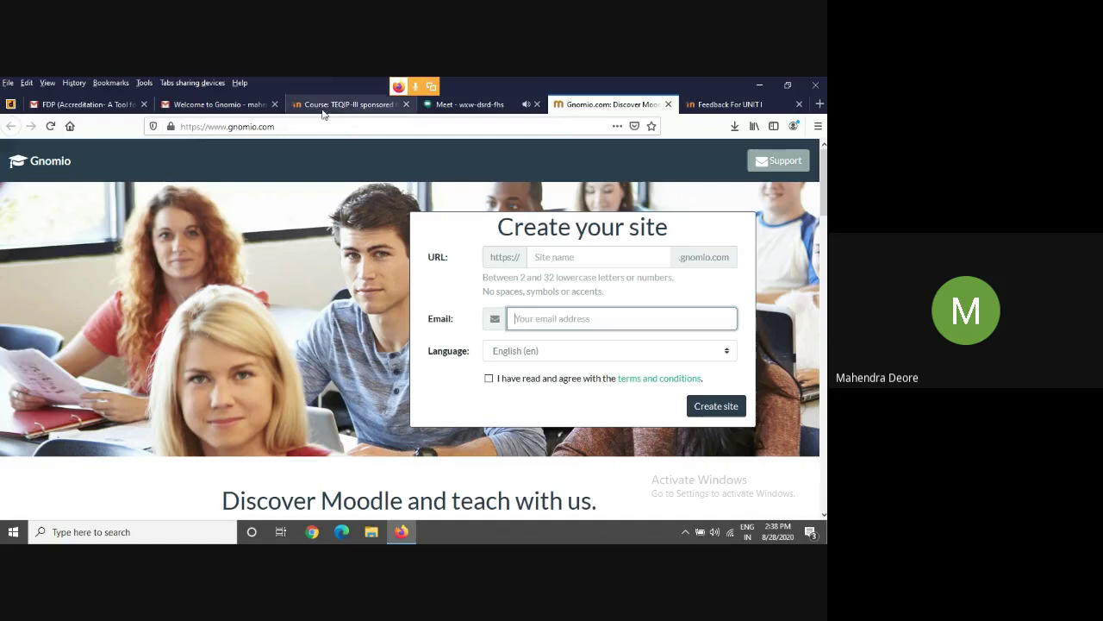
Step: Switch to the TEQIP-III FDP course page tab
{"action": "left_click", "coordinate": [350, 104]}
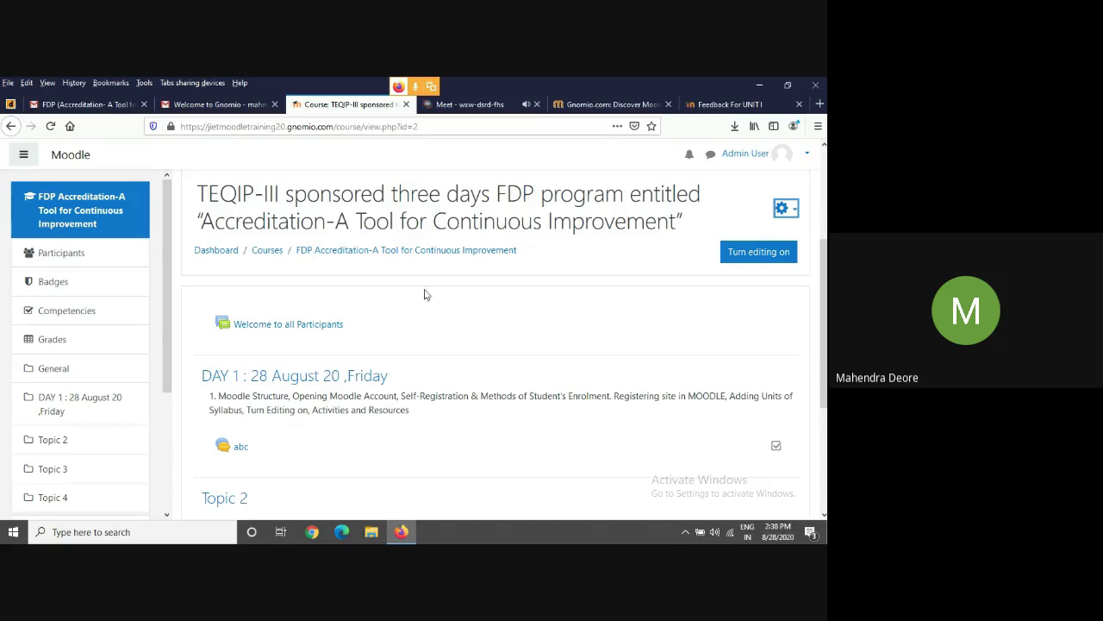
Step: Select the Moodle site address in the Welcome to Gnomio email, then go back to the FDP course
{"action": "left_click", "coordinate": [214, 105]}
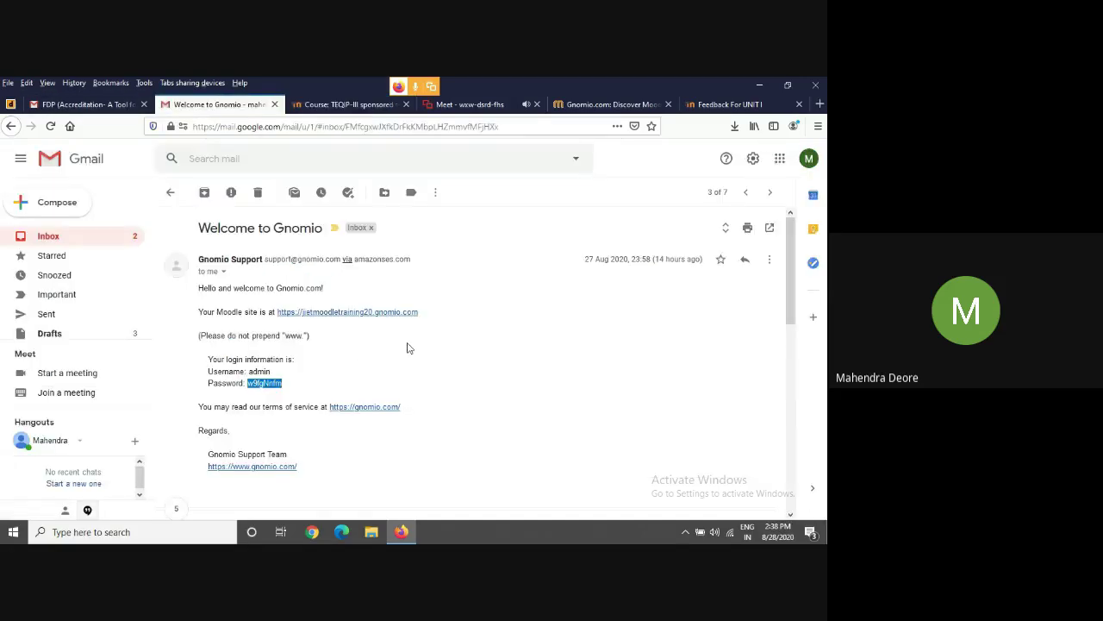
{"action": "left_click_drag", "start_coordinate": [424, 315], "coordinate": [276, 314]}
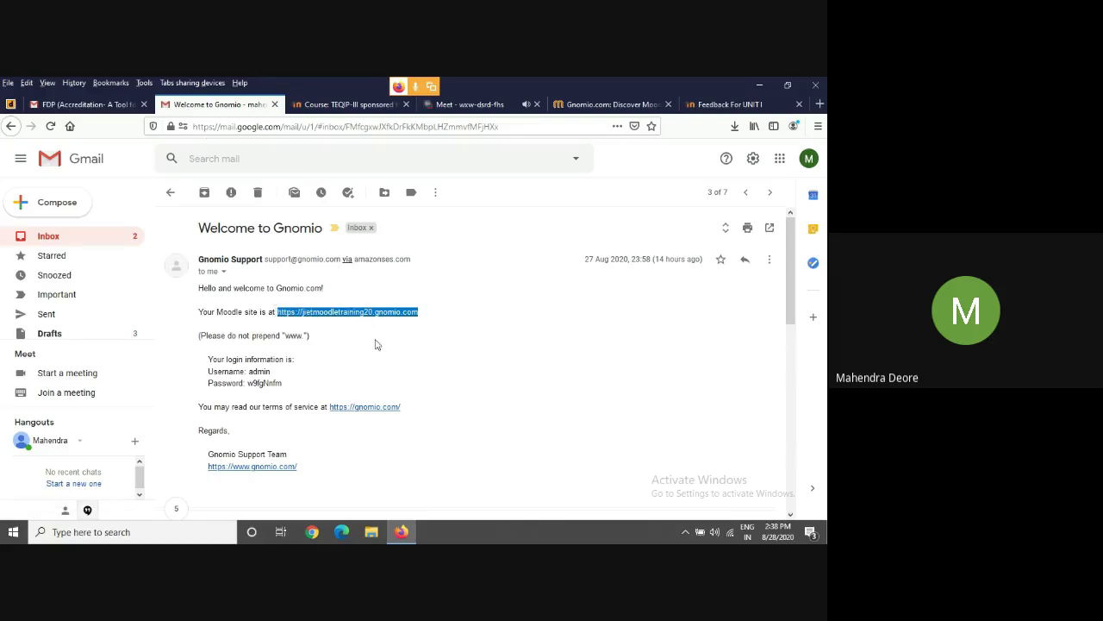
{"action": "left_click", "coordinate": [371, 104]}
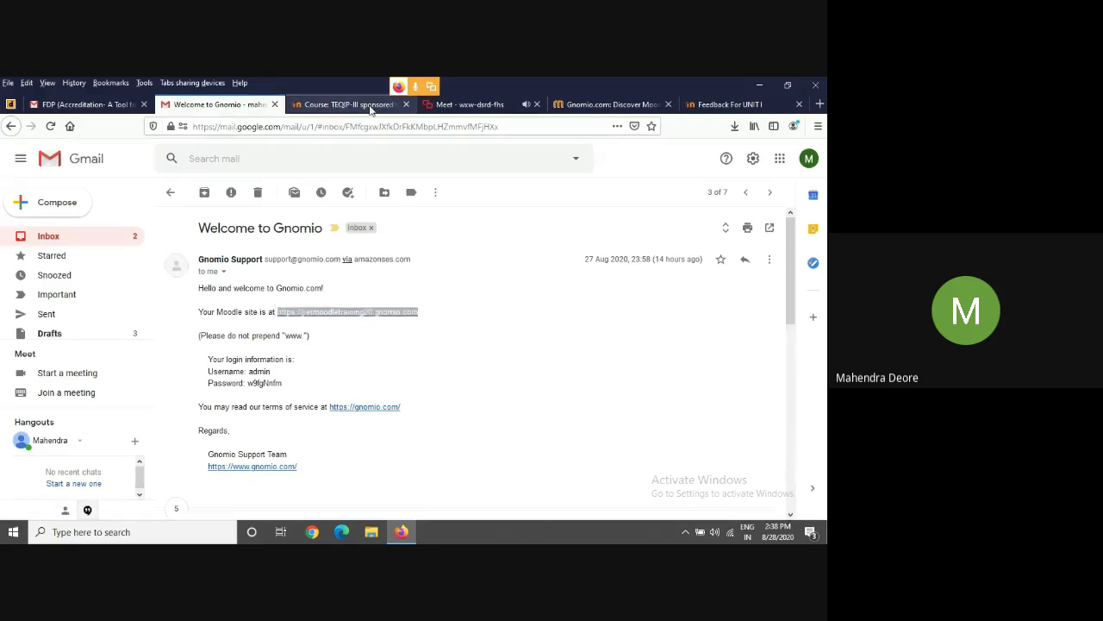
Step: Turn editing on for the TEQIP-III FDP course, then switch to the Google Meet call
{"action": "scroll", "coordinate": [598, 349], "scroll_direction": "up", "scroll_amount": 3}
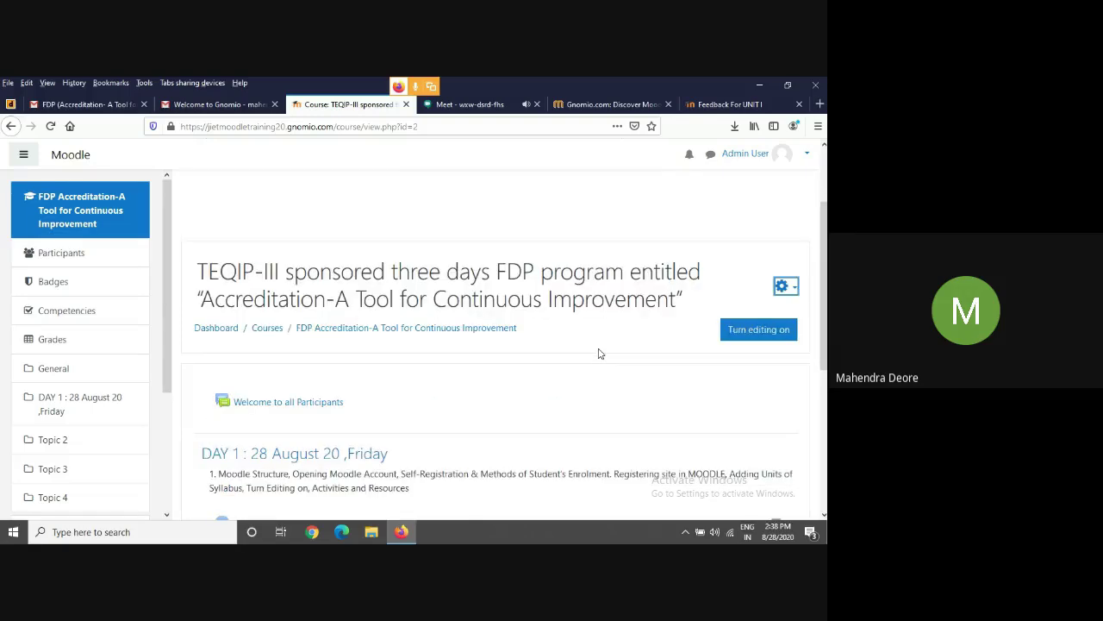
{"action": "scroll", "coordinate": [598, 348], "scroll_direction": "down", "scroll_amount": 5}
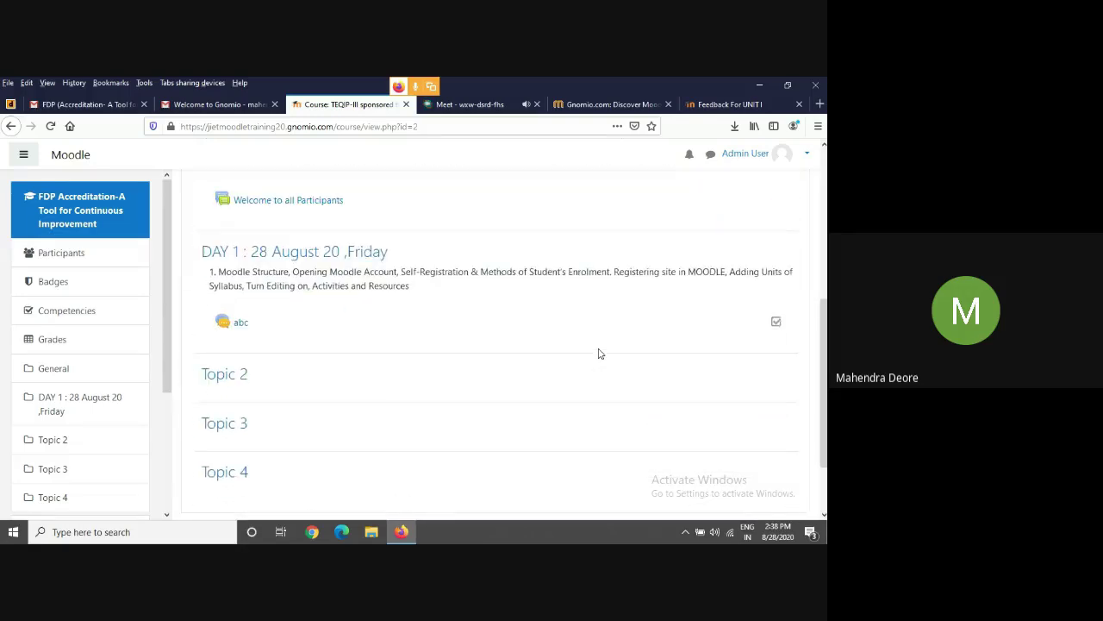
{"action": "scroll", "coordinate": [598, 353], "scroll_direction": "up", "scroll_amount": 3}
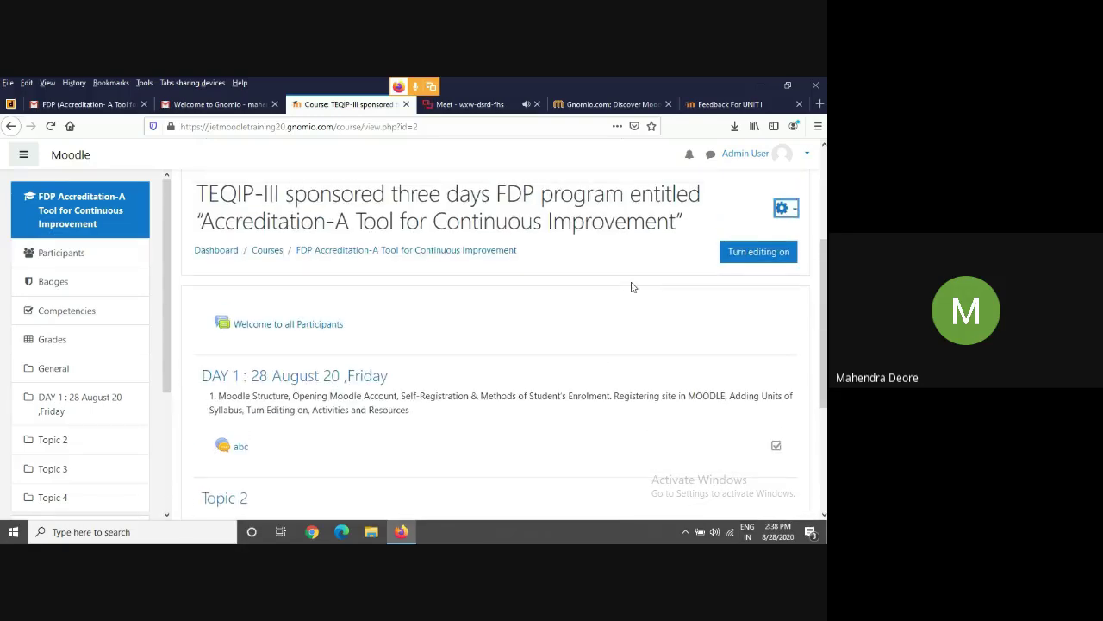
{"action": "left_click", "coordinate": [752, 258]}
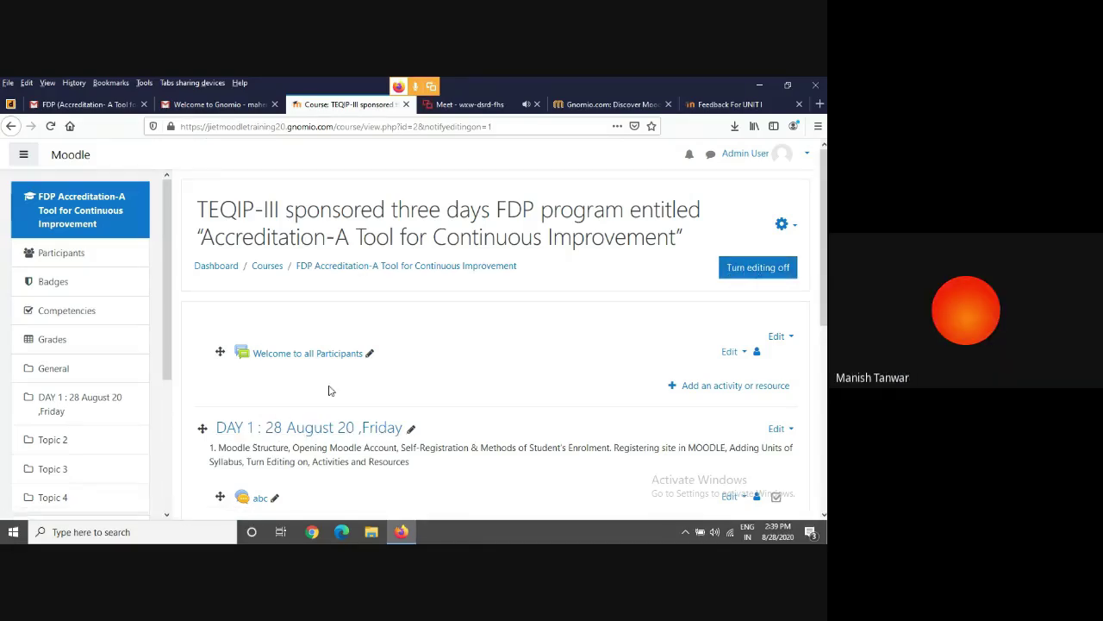
{"action": "left_click", "coordinate": [454, 104]}
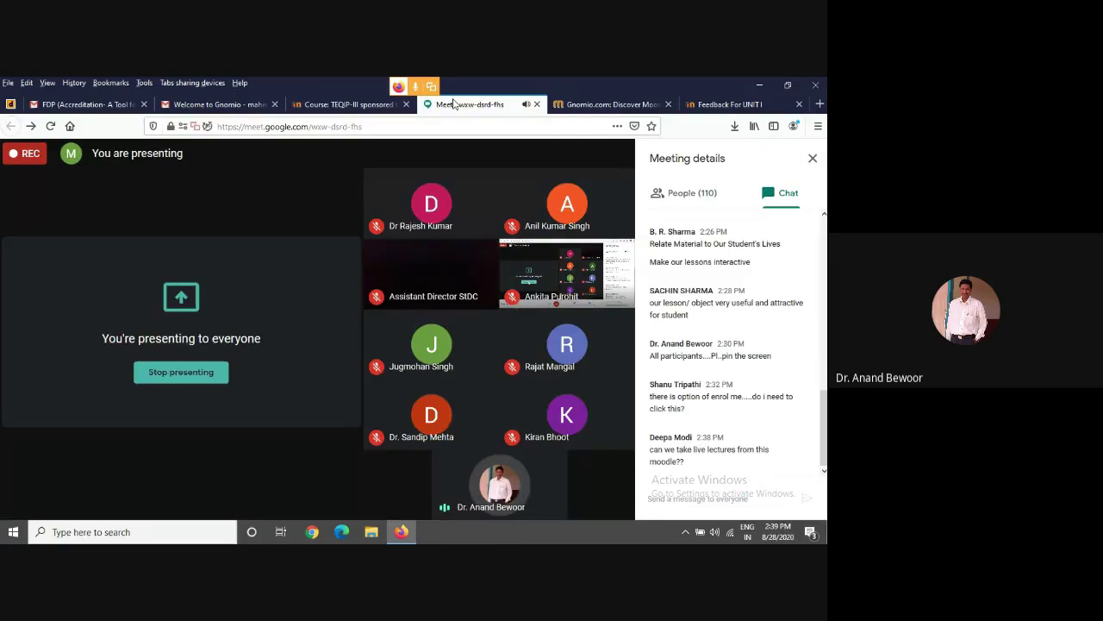
{"action": "left_click", "coordinate": [362, 104]}
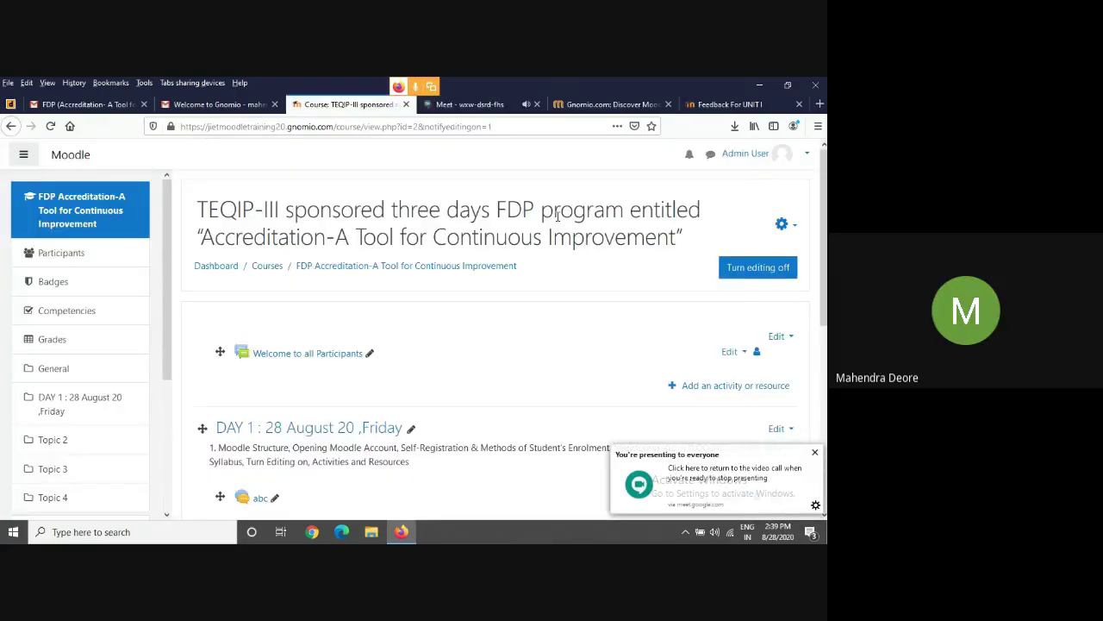
{"action": "left_click", "coordinate": [815, 453]}
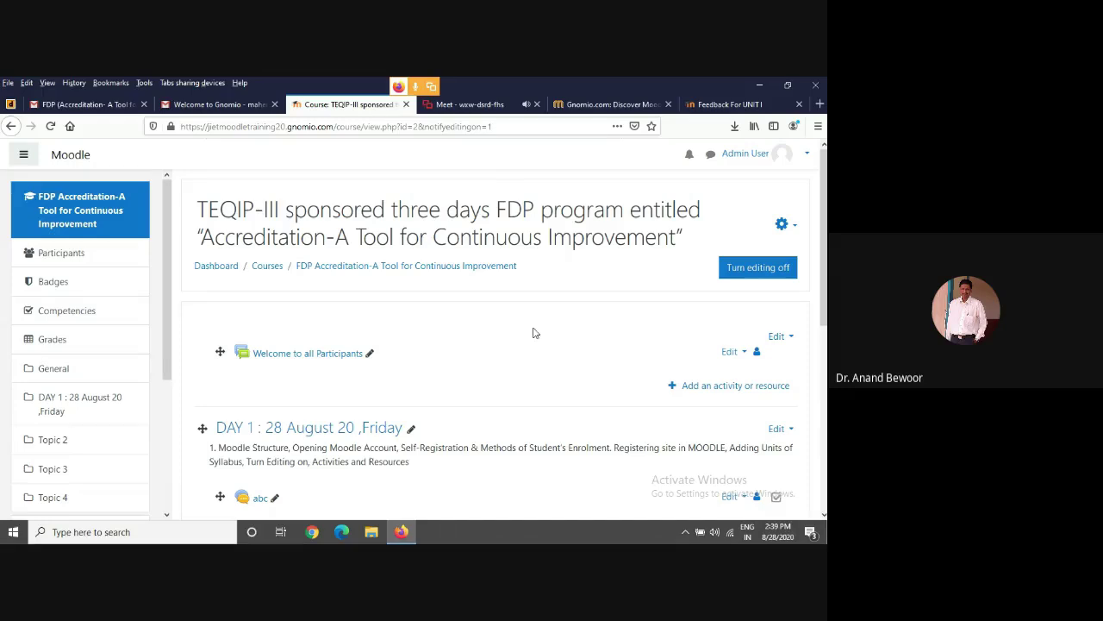
{"action": "left_click", "coordinate": [465, 105]}
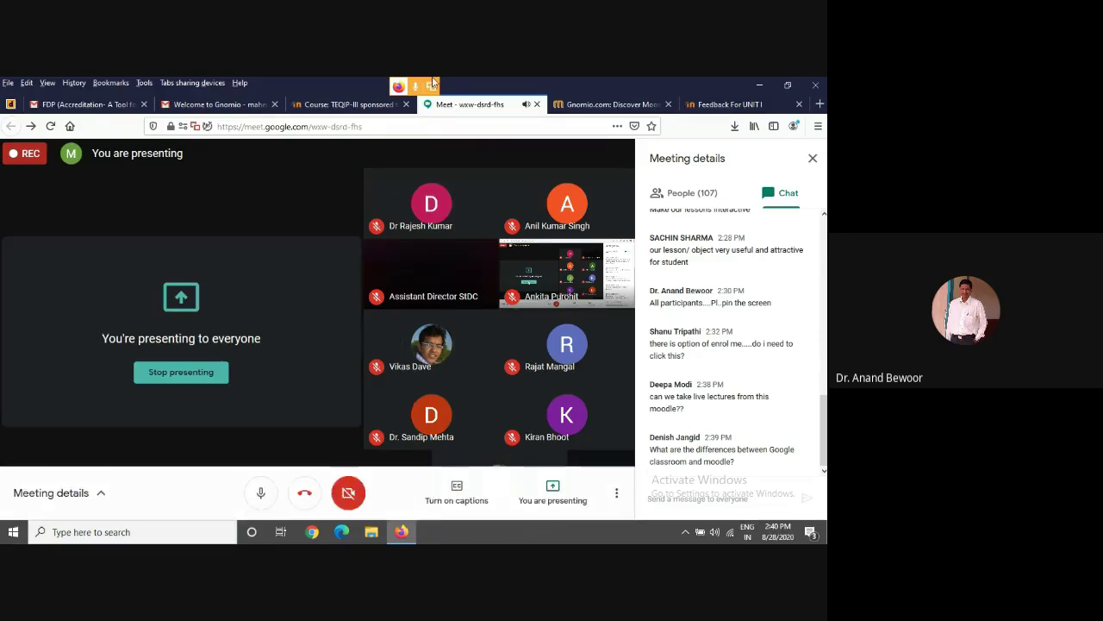
Step: Alternate between the Meet chat and the FDP course page, finishing on the course page
{"action": "left_click", "coordinate": [349, 104]}
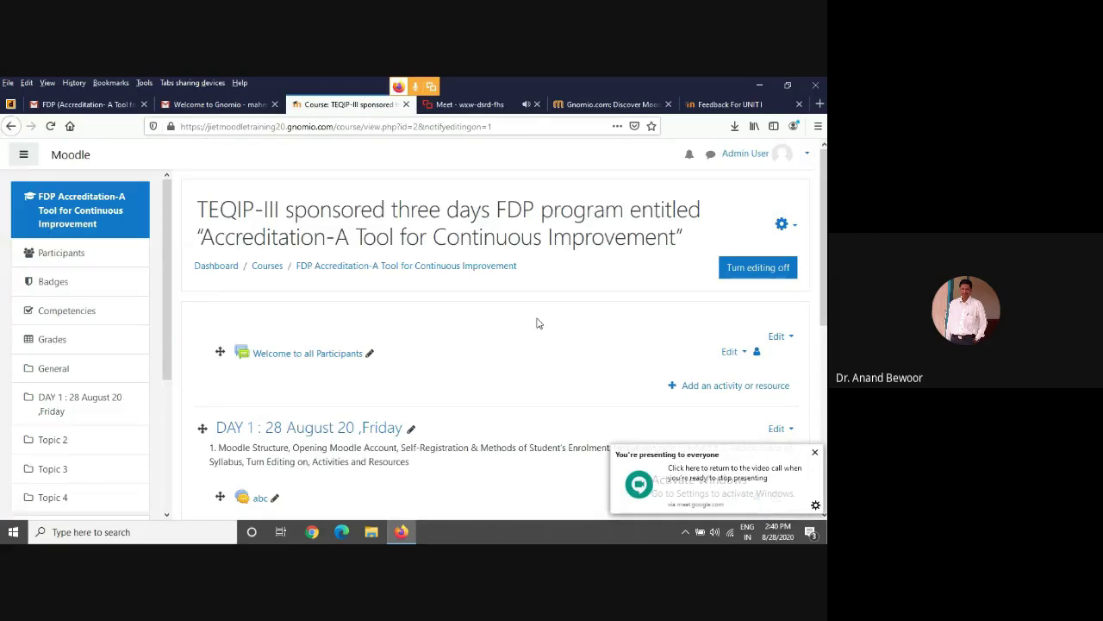
{"action": "left_click", "coordinate": [467, 105]}
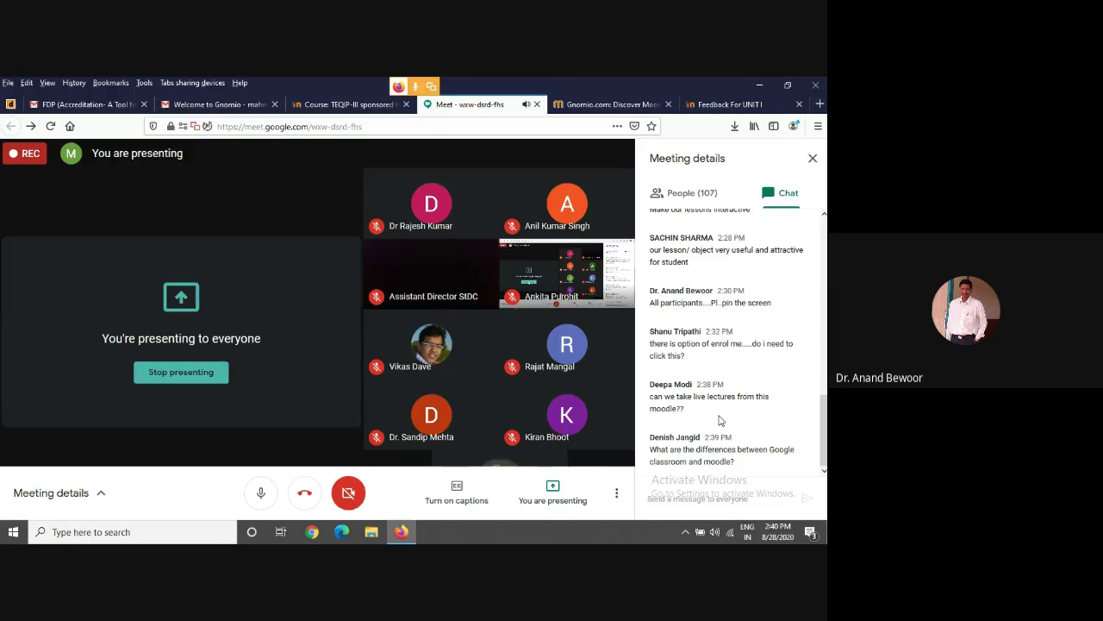
{"action": "left_click", "coordinate": [337, 104]}
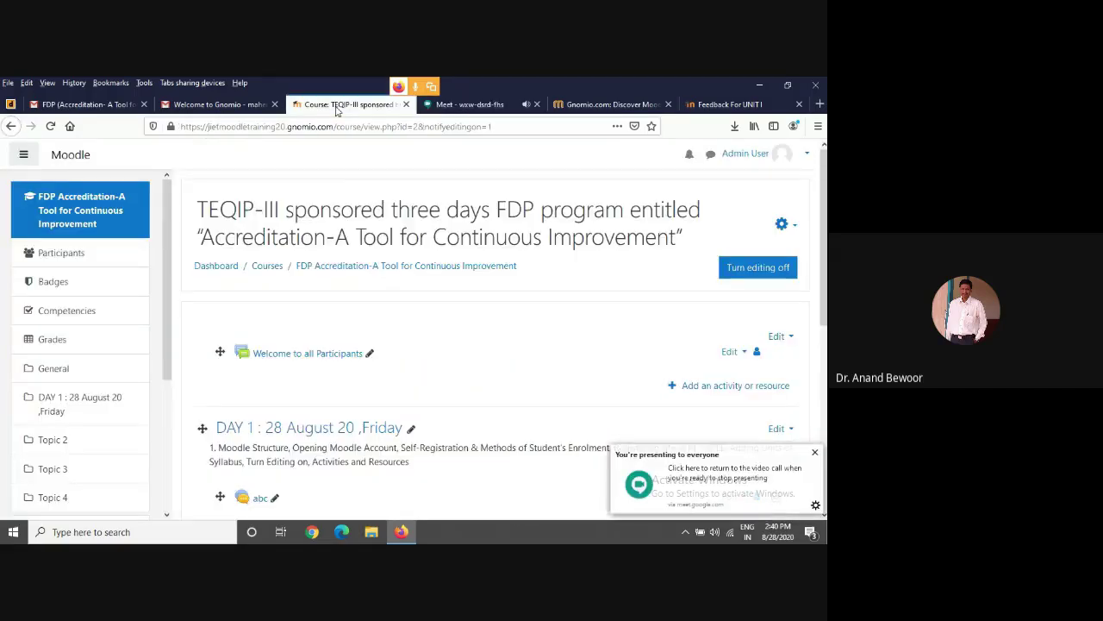
{"action": "left_click", "coordinate": [484, 105]}
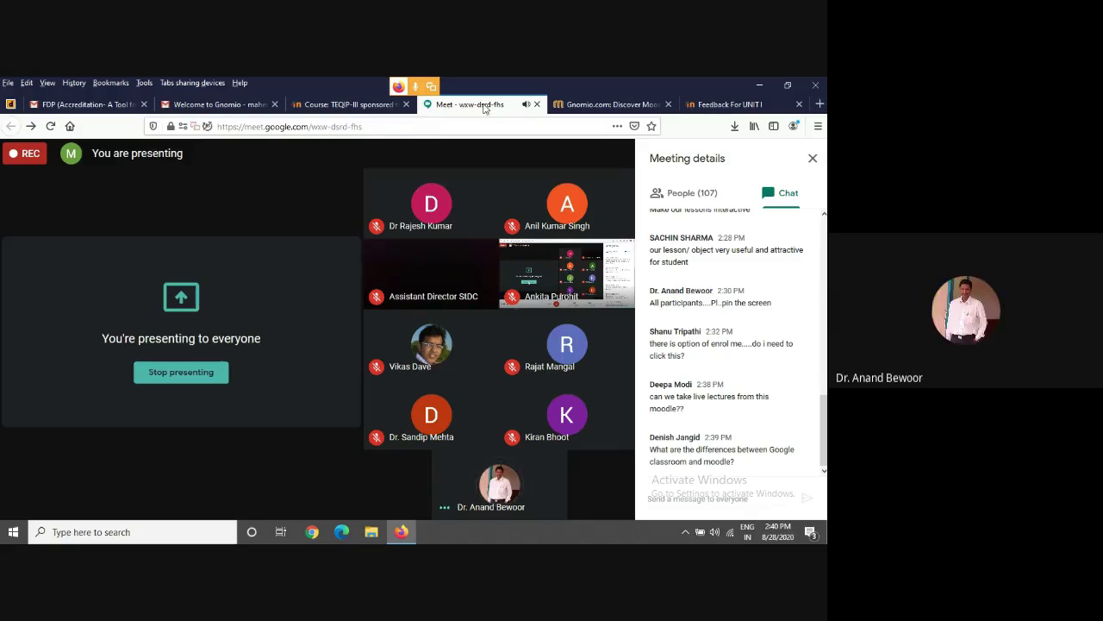
{"action": "left_click", "coordinate": [335, 104]}
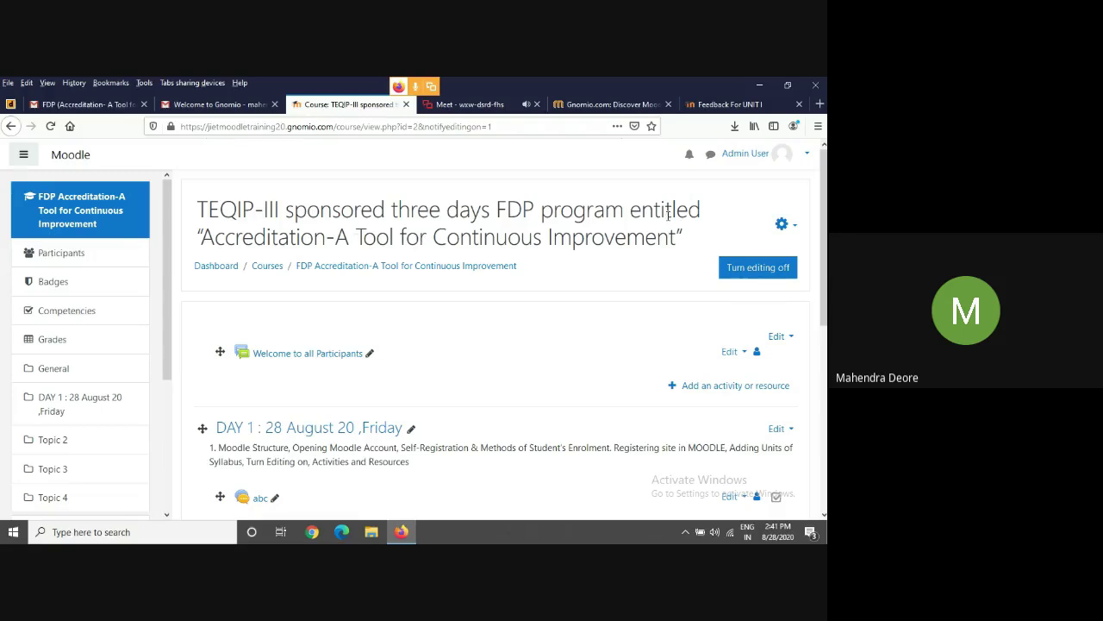
Step: Open the FDP course's Edit settings form and review its summary fields
{"action": "left_click", "coordinate": [784, 224]}
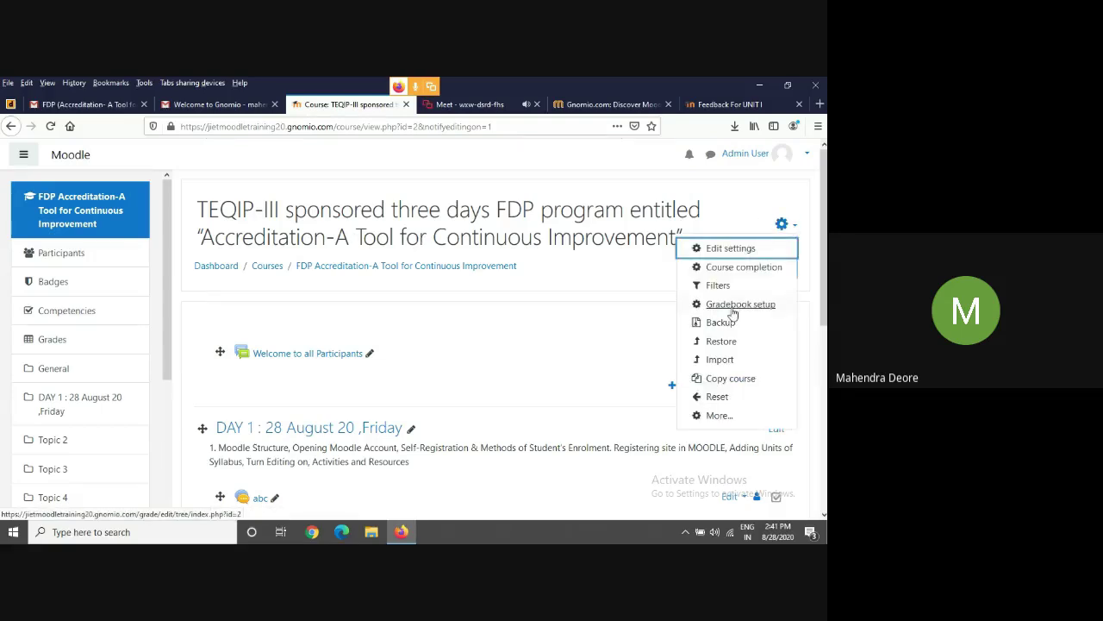
{"action": "left_click", "coordinate": [722, 249]}
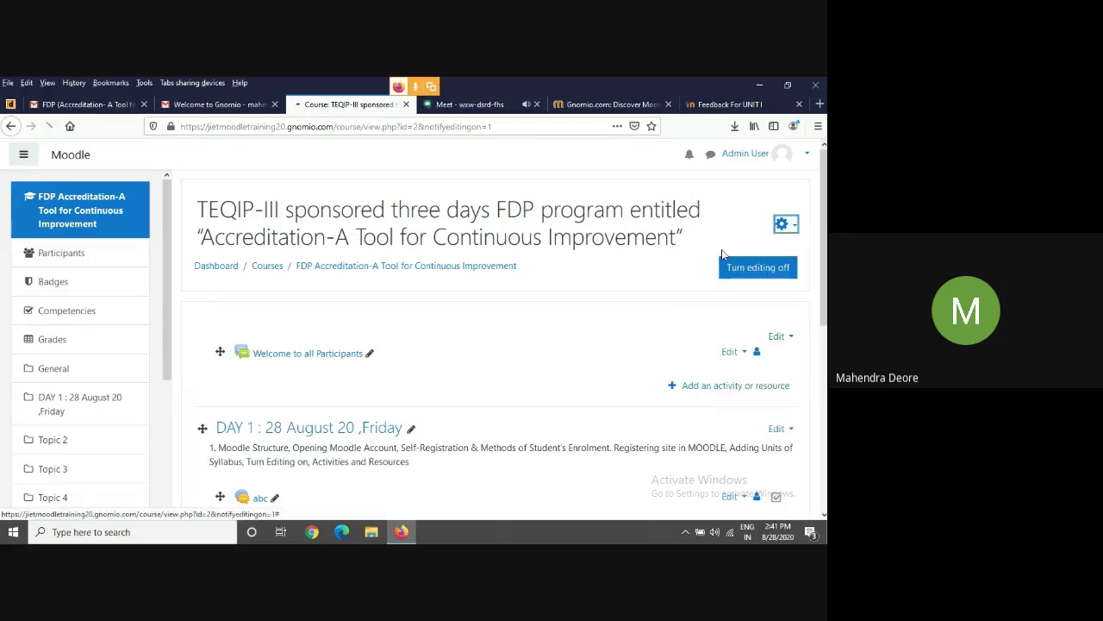
{"action": "scroll", "coordinate": [499, 343], "scroll_direction": "down", "scroll_amount": 1}
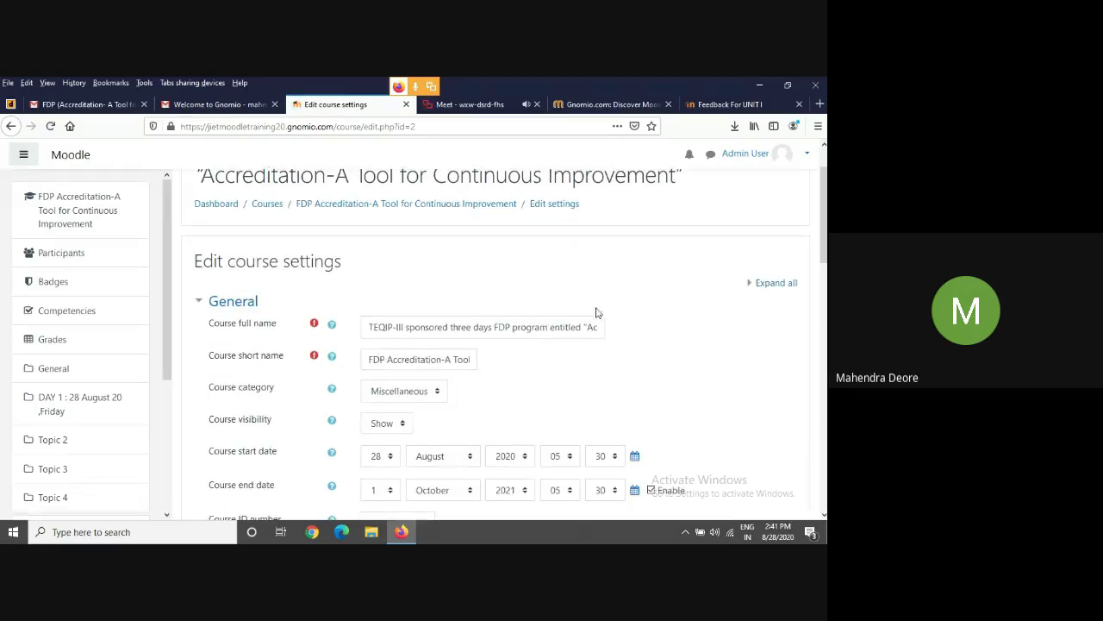
{"action": "scroll", "coordinate": [488, 371], "scroll_direction": "down", "scroll_amount": 1}
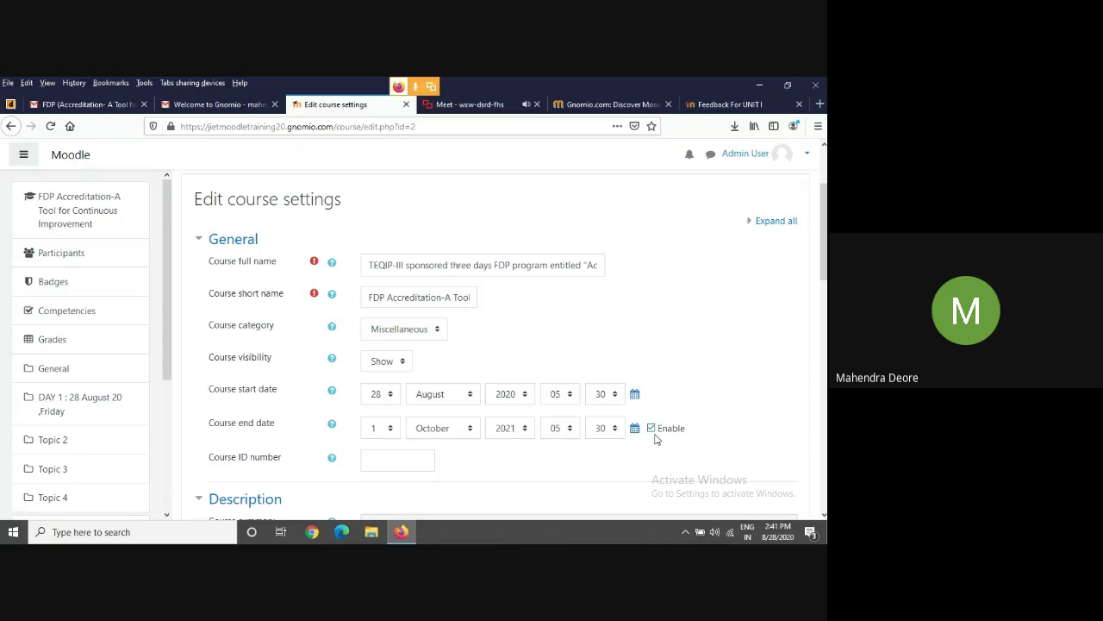
{"action": "scroll", "coordinate": [482, 436], "scroll_direction": "down", "scroll_amount": 3}
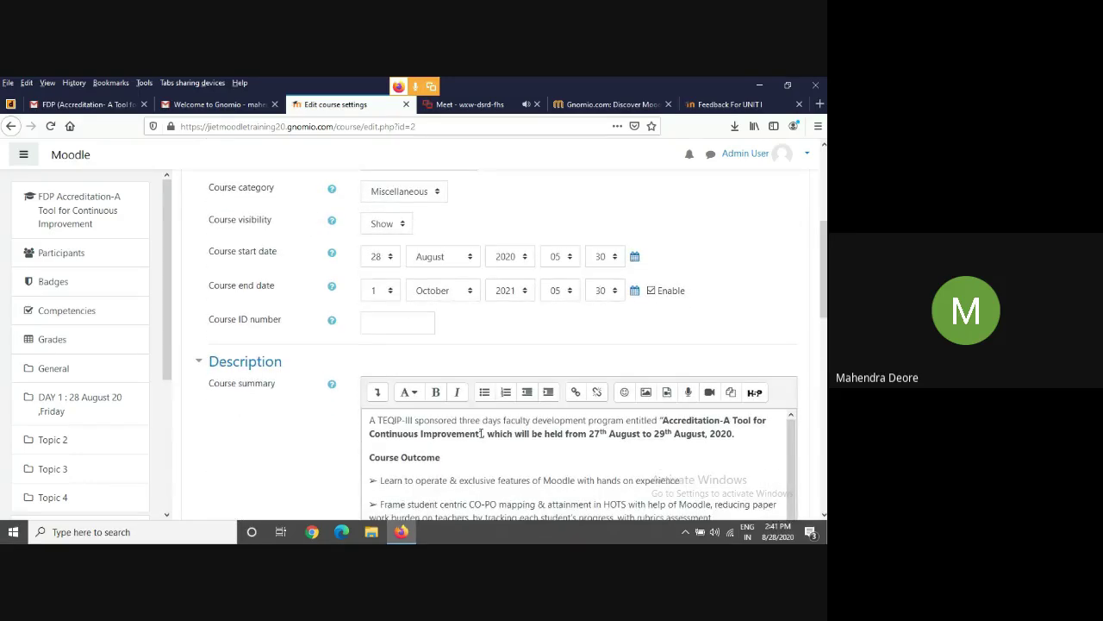
{"action": "scroll", "coordinate": [481, 434], "scroll_direction": "down", "scroll_amount": 3}
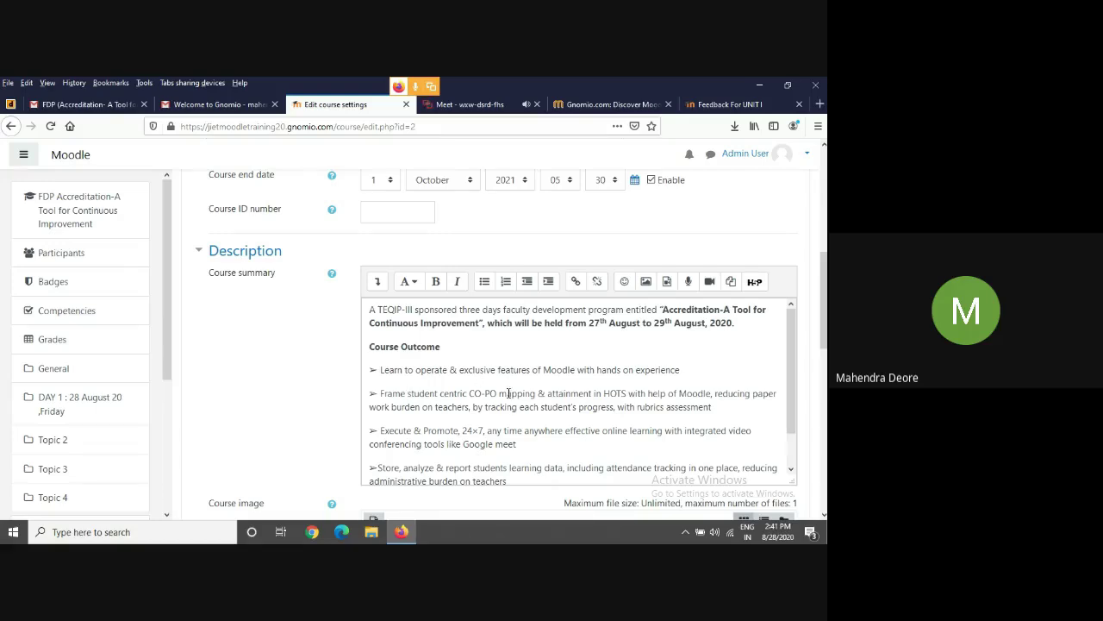
Step: Review the rest of the course settings and save and display the course
{"action": "scroll", "coordinate": [639, 389], "scroll_direction": "down", "scroll_amount": 1}
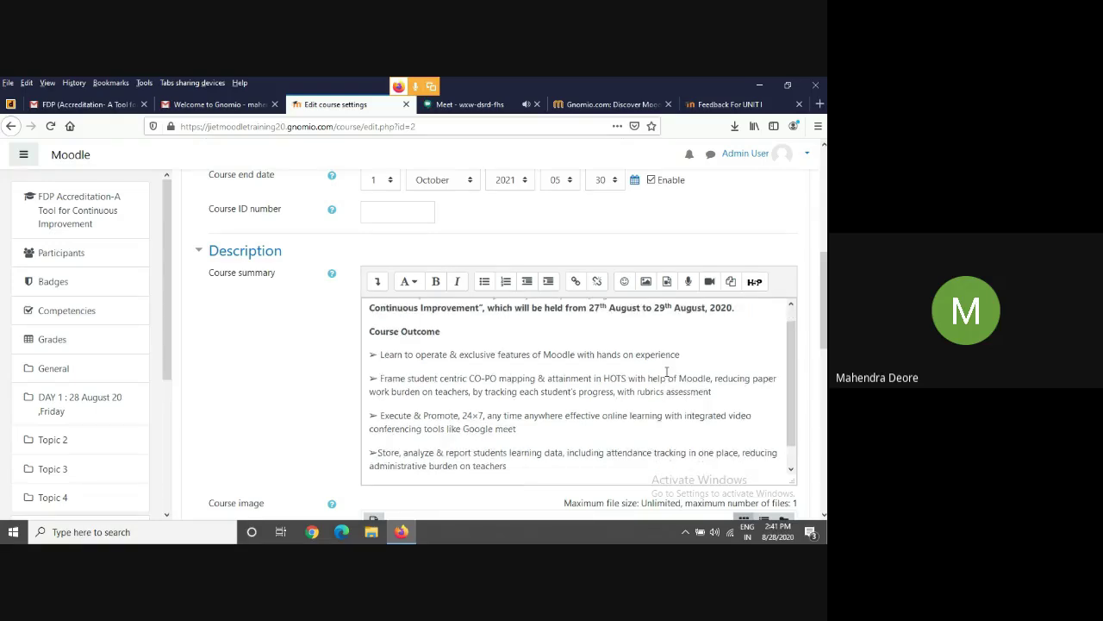
{"action": "scroll", "coordinate": [502, 370], "scroll_direction": "down", "scroll_amount": 5}
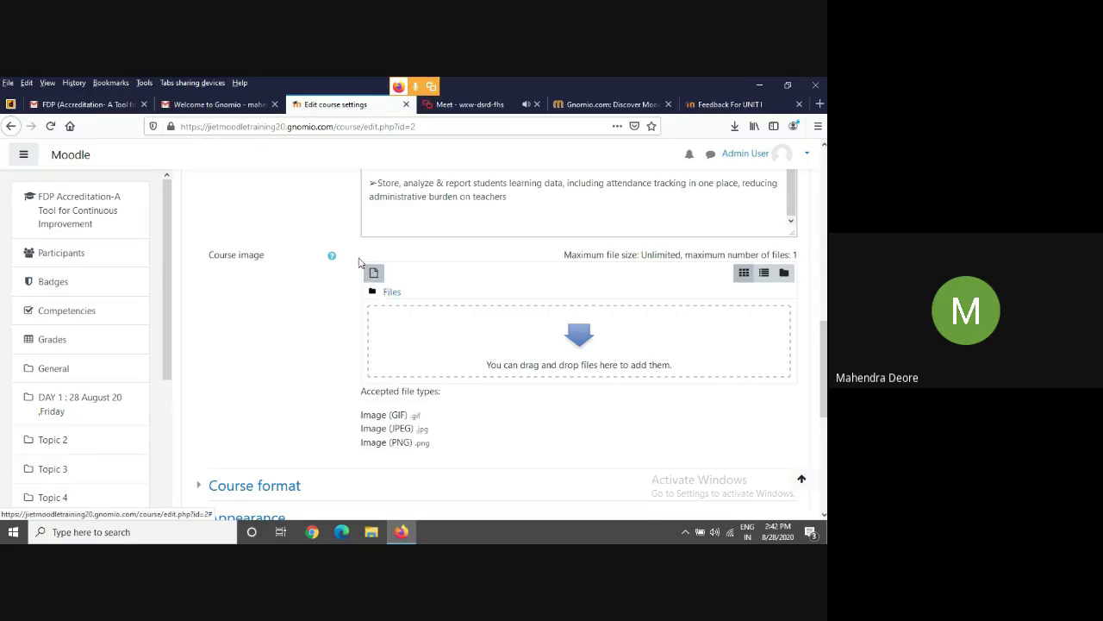
{"action": "scroll", "coordinate": [397, 331], "scroll_direction": "down", "scroll_amount": 5}
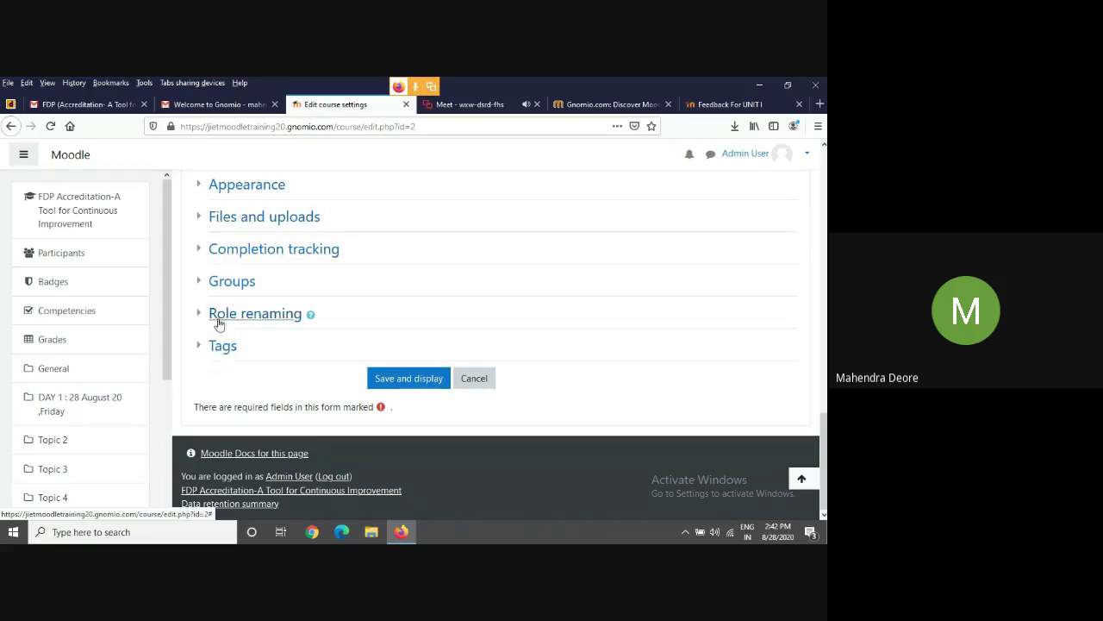
{"action": "scroll", "coordinate": [371, 291], "scroll_direction": "up", "scroll_amount": 8}
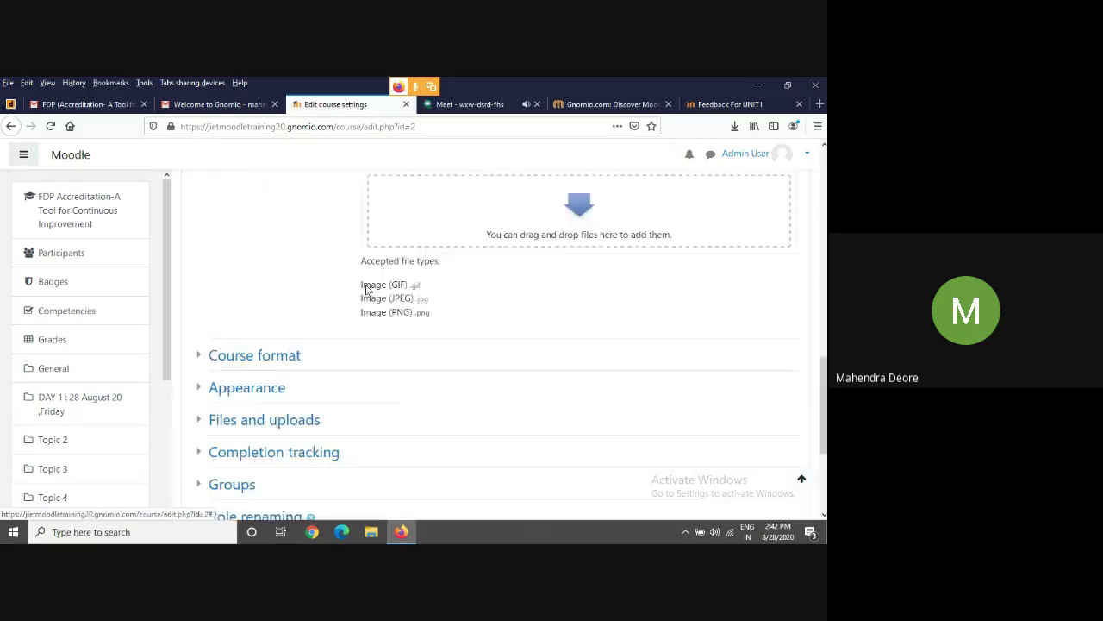
{"action": "scroll", "coordinate": [425, 348], "scroll_direction": "down", "scroll_amount": 1}
{"action": "scroll", "coordinate": [424, 348], "scroll_direction": "down", "scroll_amount": 8}
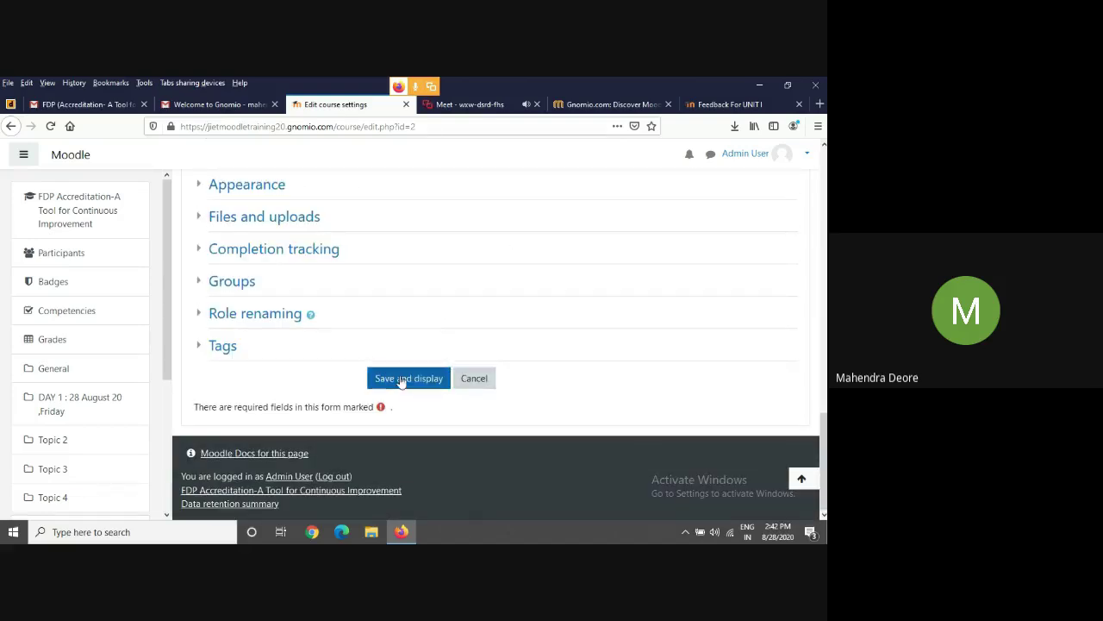
{"action": "left_click", "coordinate": [402, 377]}
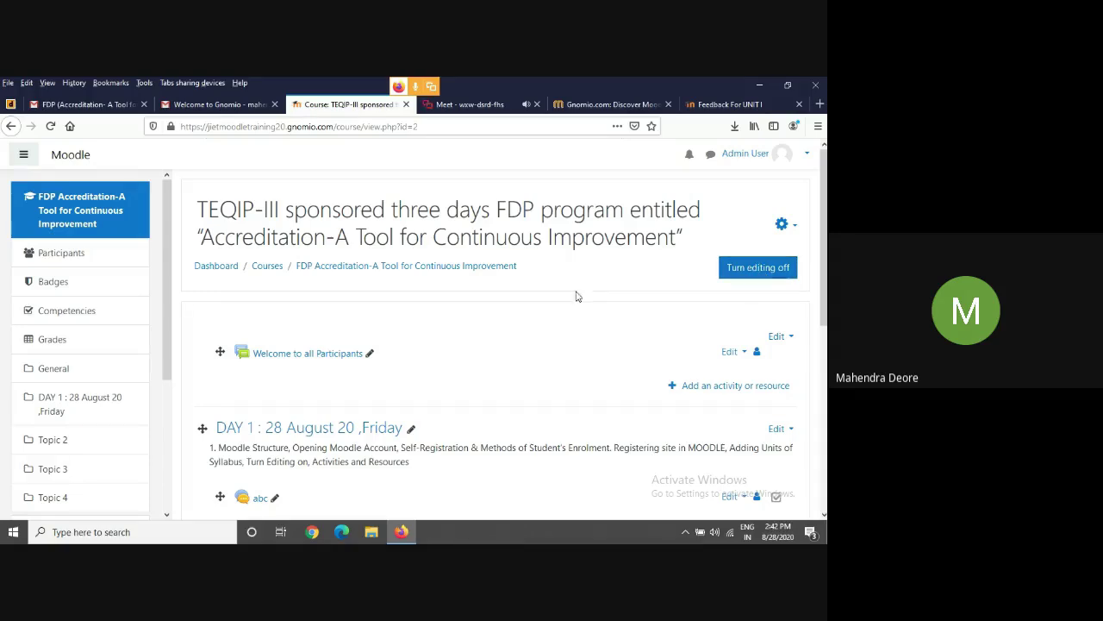
Step: Start and cancel a rename of the Welcome to all Participants forum, then show its Edit menu
{"action": "scroll", "coordinate": [569, 300], "scroll_direction": "down", "scroll_amount": 1}
{"action": "scroll", "coordinate": [313, 246], "scroll_direction": "down", "scroll_amount": 1}
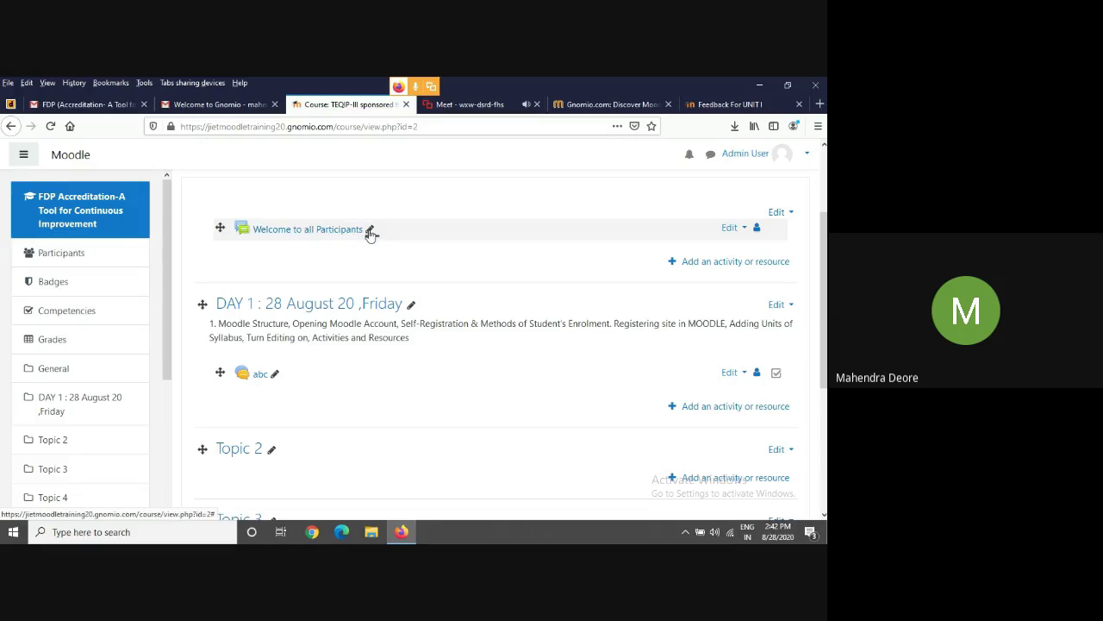
{"action": "left_click", "coordinate": [370, 233]}
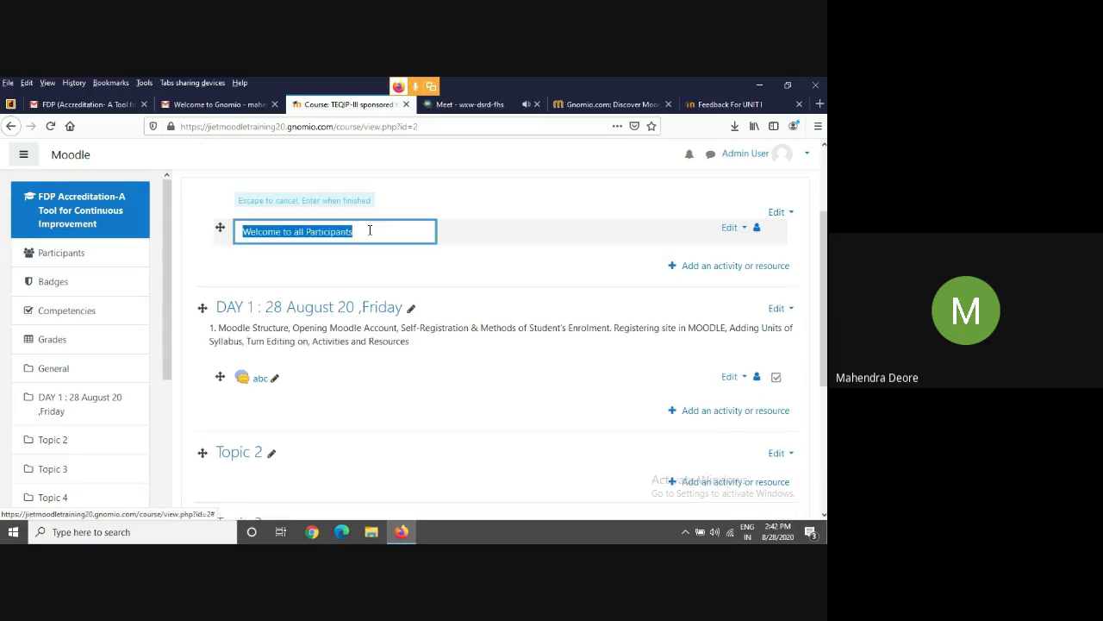
{"action": "left_click", "coordinate": [517, 233]}
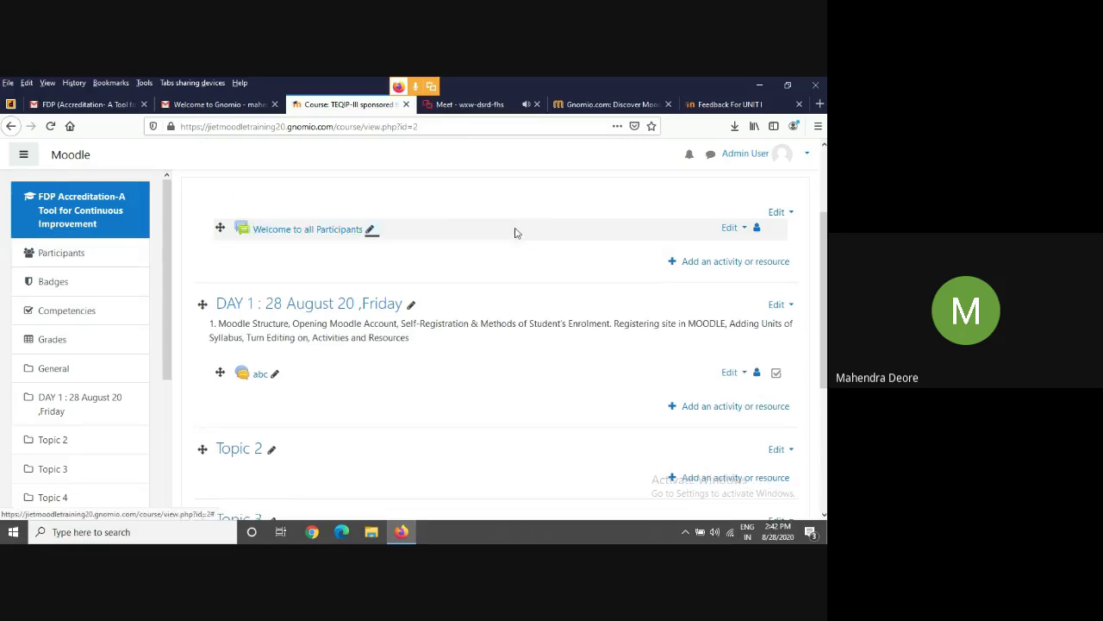
{"action": "left_click", "coordinate": [369, 231]}
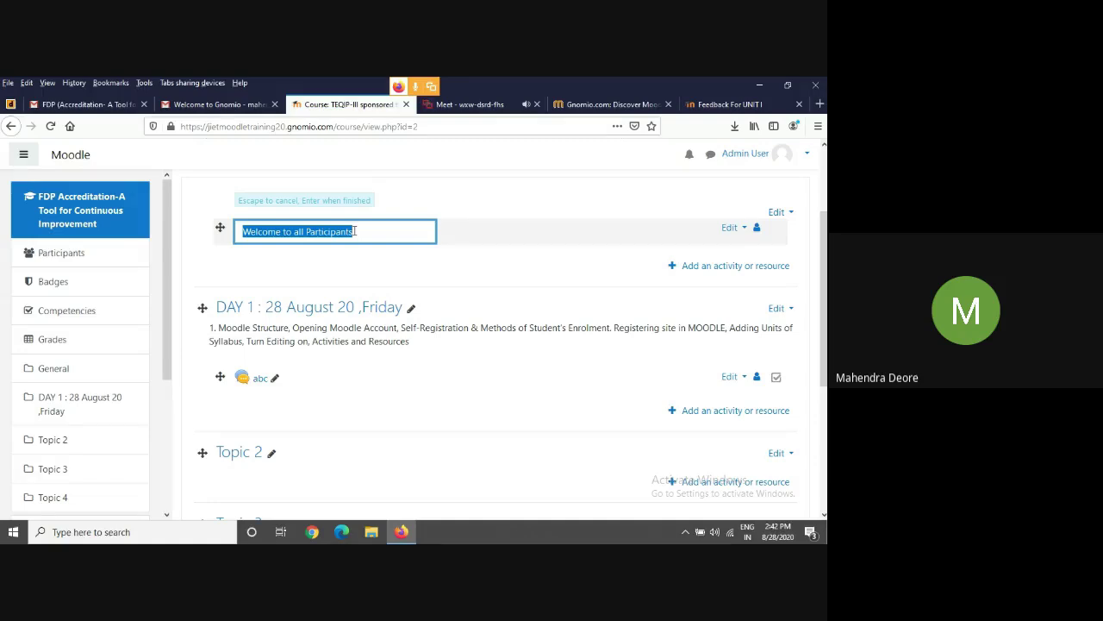
{"action": "key", "text": "Return"}
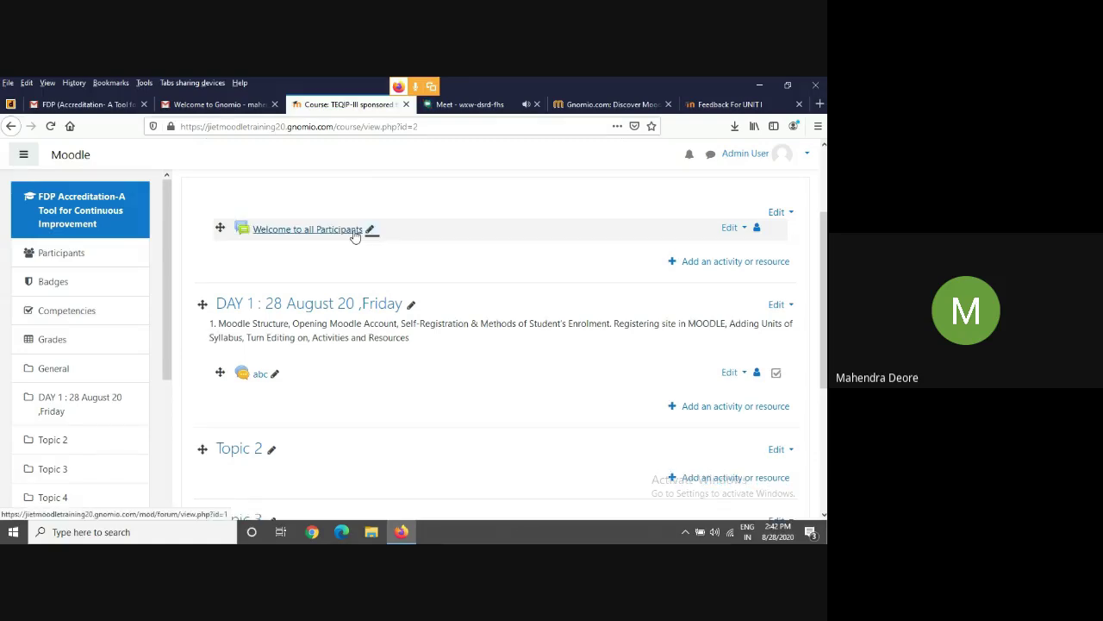
{"action": "left_click", "coordinate": [743, 228]}
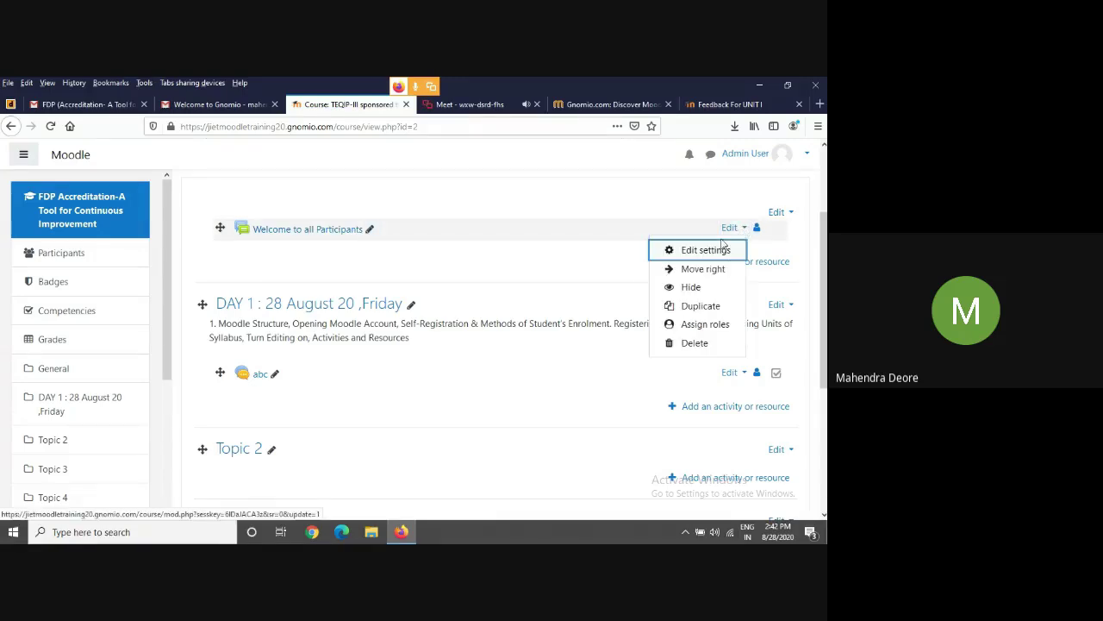
{"action": "left_click", "coordinate": [723, 250]}
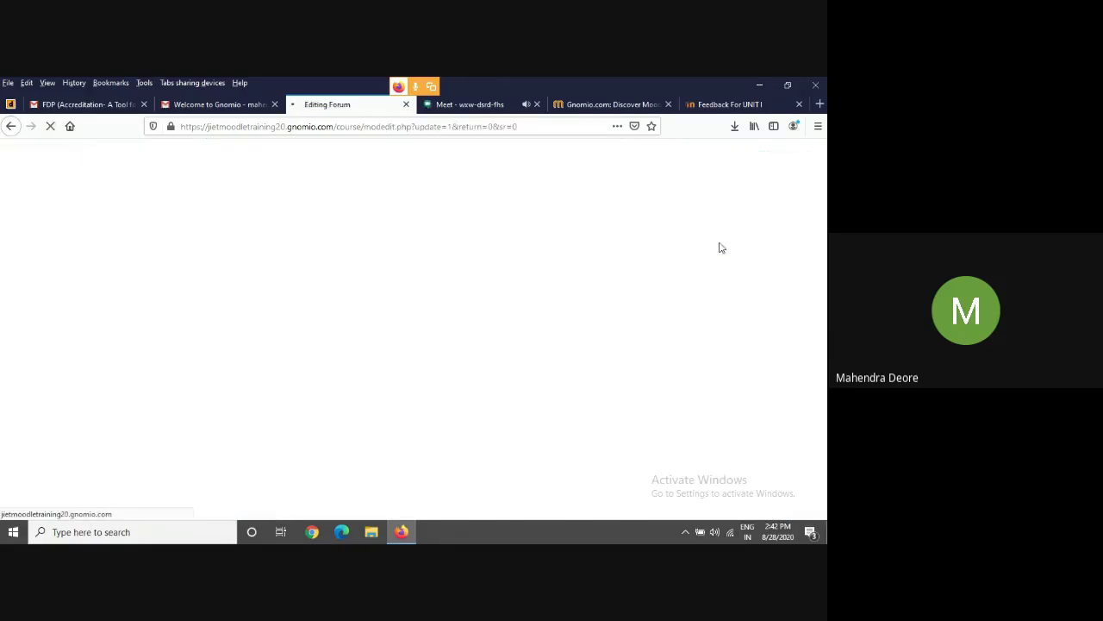
{"action": "scroll", "coordinate": [535, 283], "scroll_direction": "down", "scroll_amount": 2}
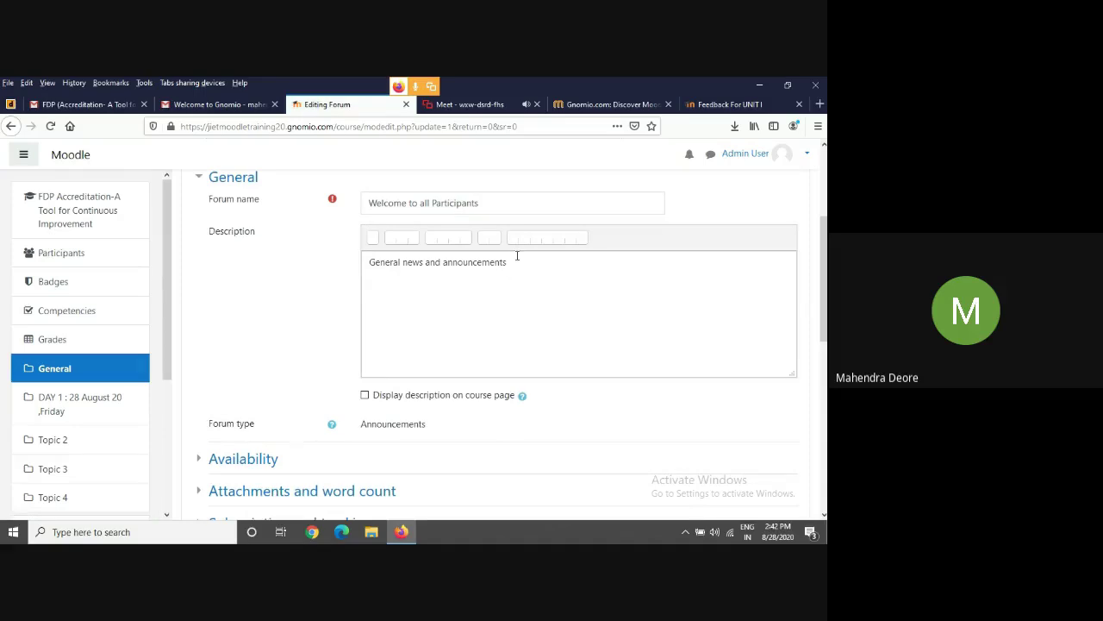
{"action": "left_click_drag", "start_coordinate": [530, 269], "coordinate": [370, 269]}
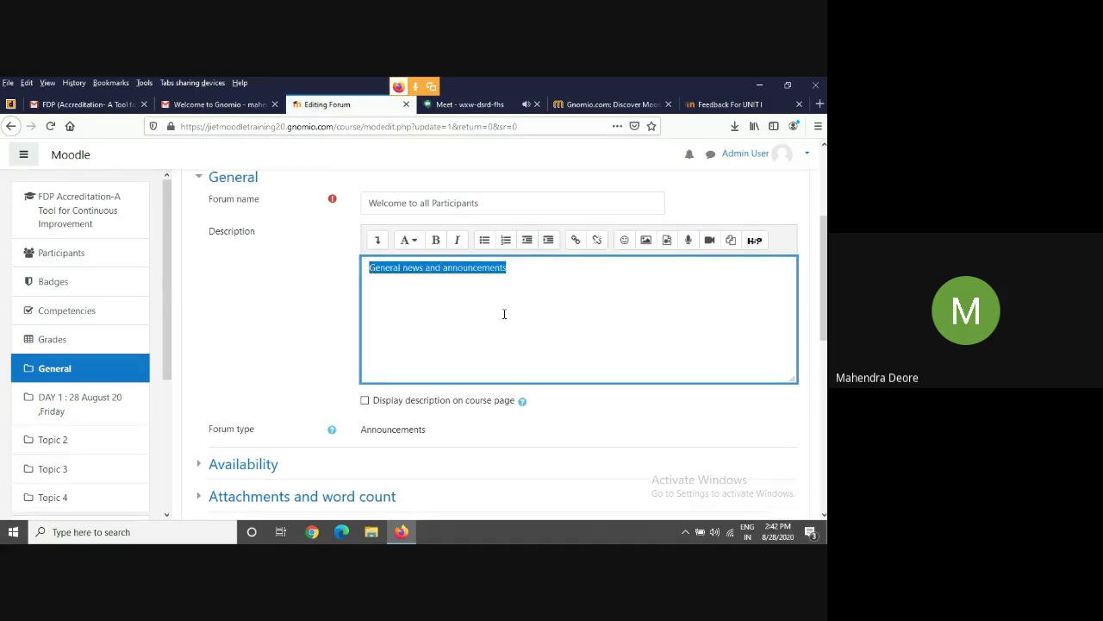
{"action": "scroll", "coordinate": [503, 350], "scroll_direction": "down", "scroll_amount": 10}
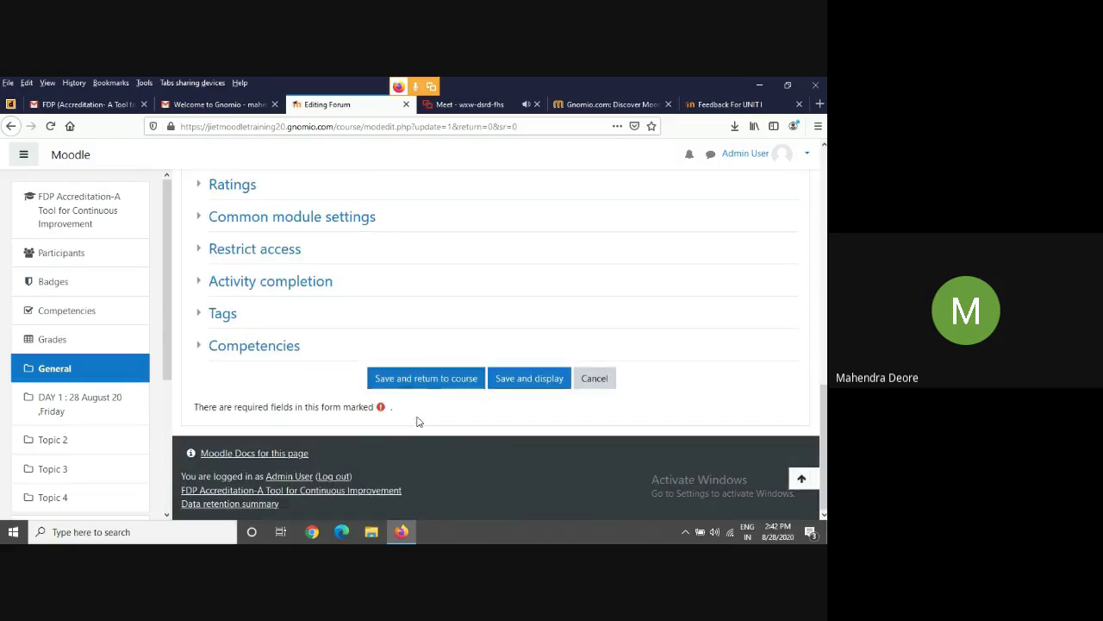
{"action": "left_click", "coordinate": [436, 382]}
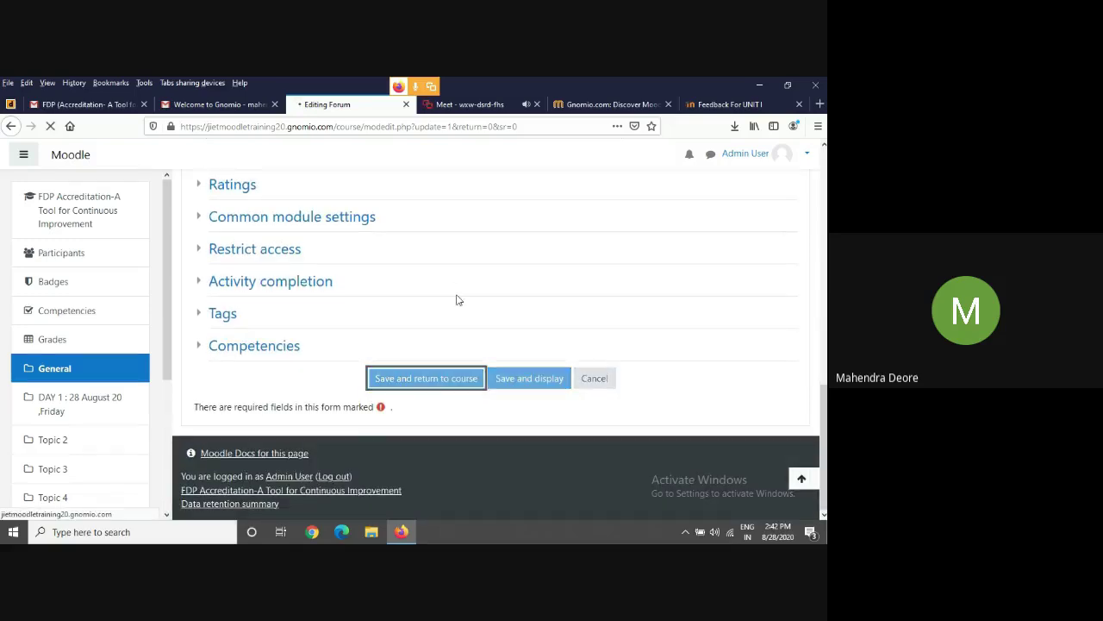
{"action": "scroll", "coordinate": [405, 369], "scroll_direction": "up", "scroll_amount": 3}
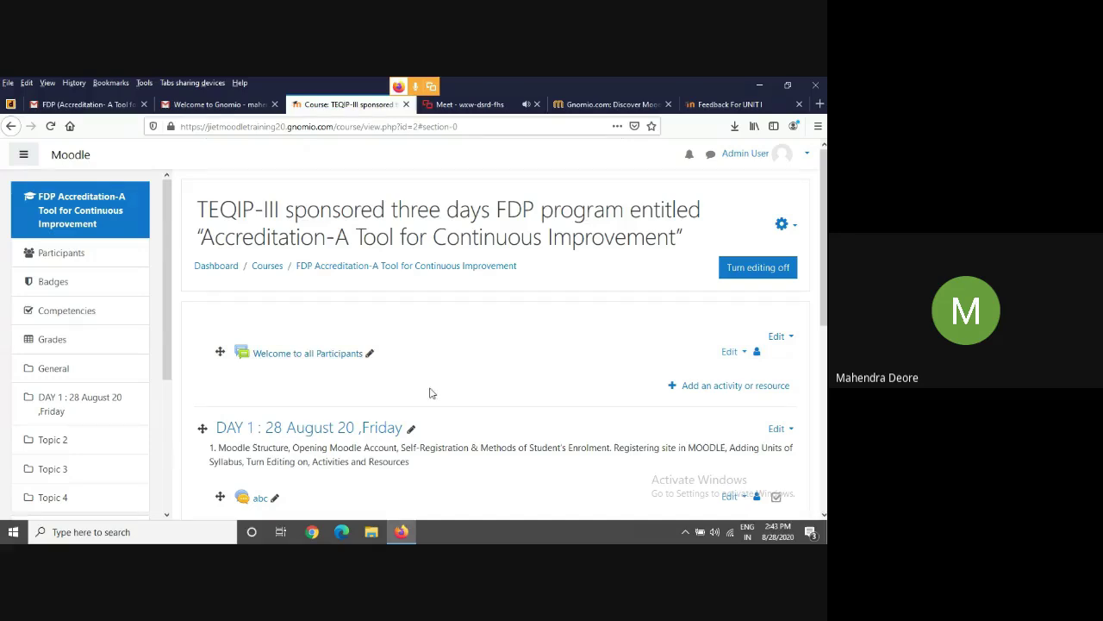
{"action": "left_click", "coordinate": [714, 392]}
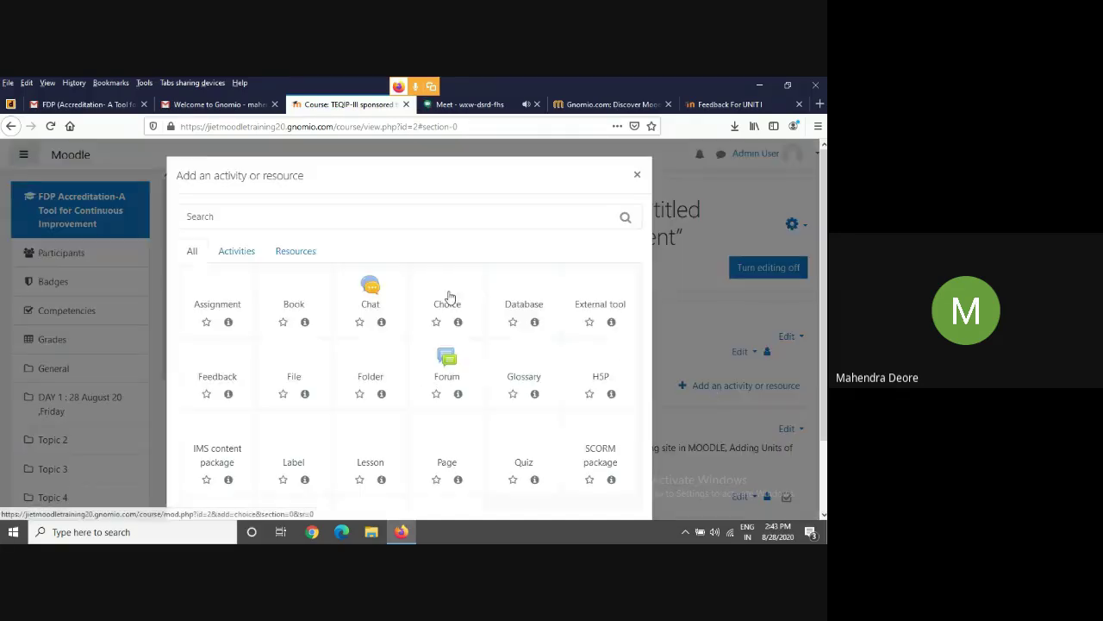
{"action": "scroll", "coordinate": [364, 345], "scroll_direction": "down", "scroll_amount": 2}
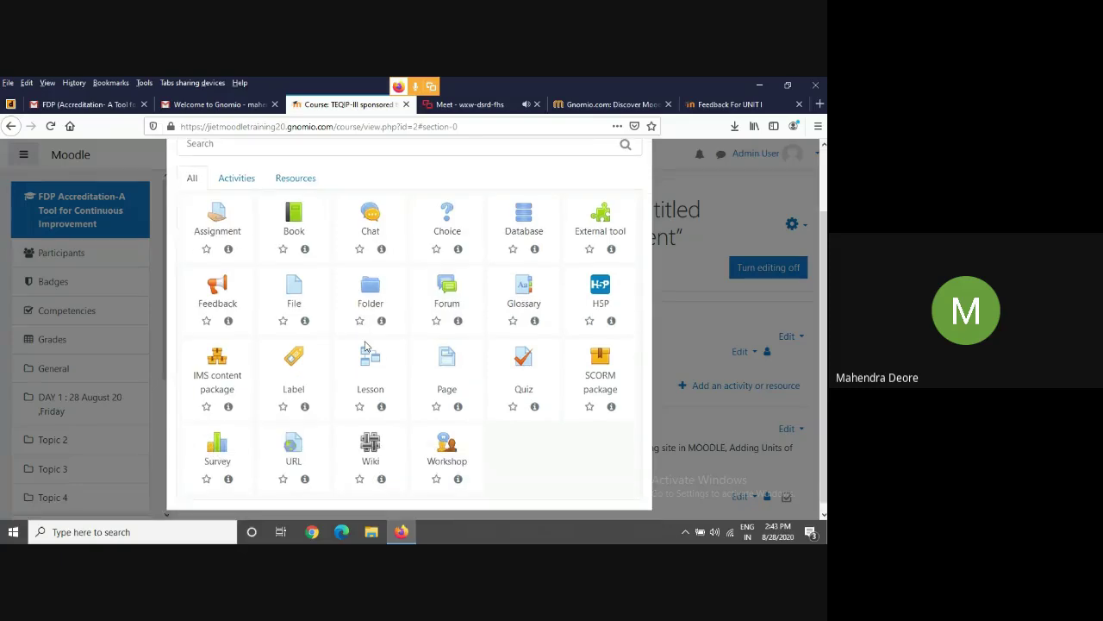
{"action": "left_click", "coordinate": [294, 455]}
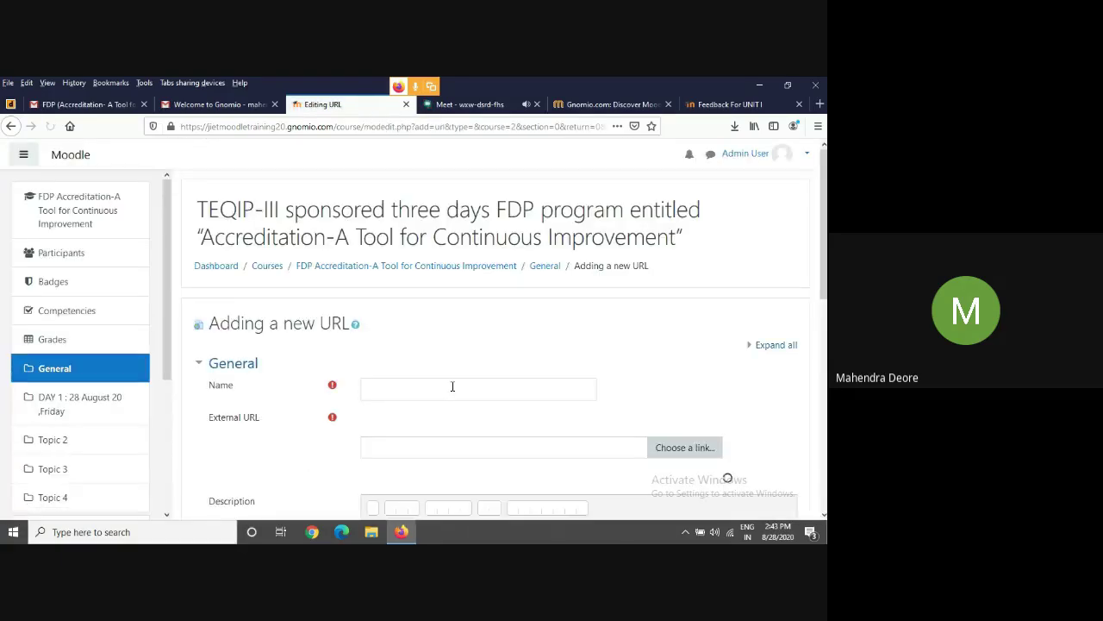
{"action": "left_click", "coordinate": [549, 267]}
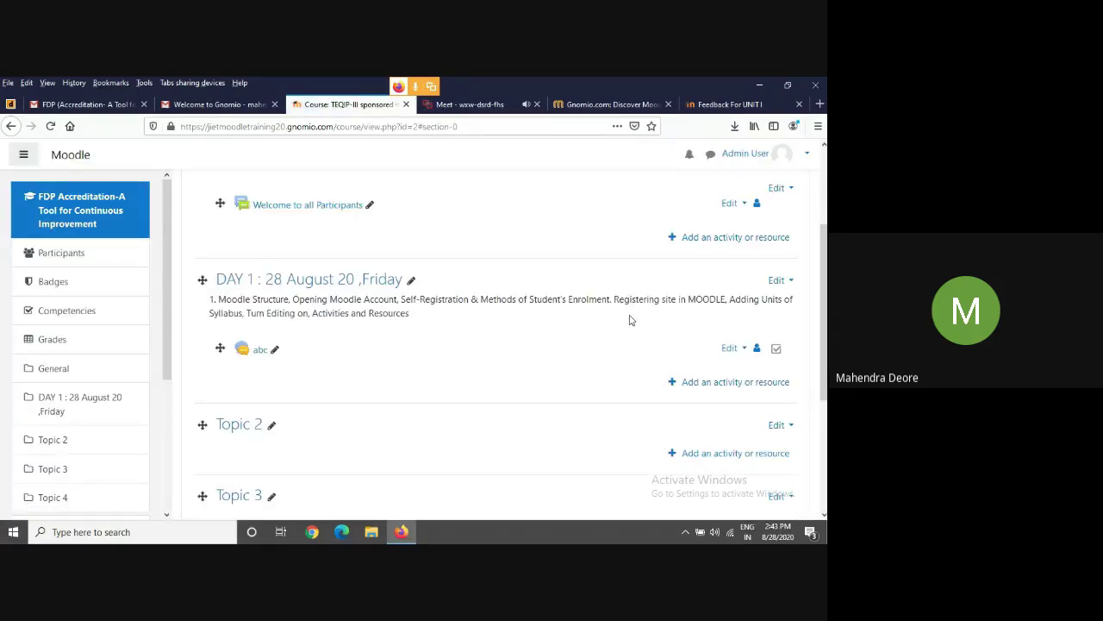
Step: Open Add an activity or resource in General, then reload the FDP course via its breadcrumb
{"action": "scroll", "coordinate": [720, 385], "scroll_direction": "up", "scroll_amount": 3}
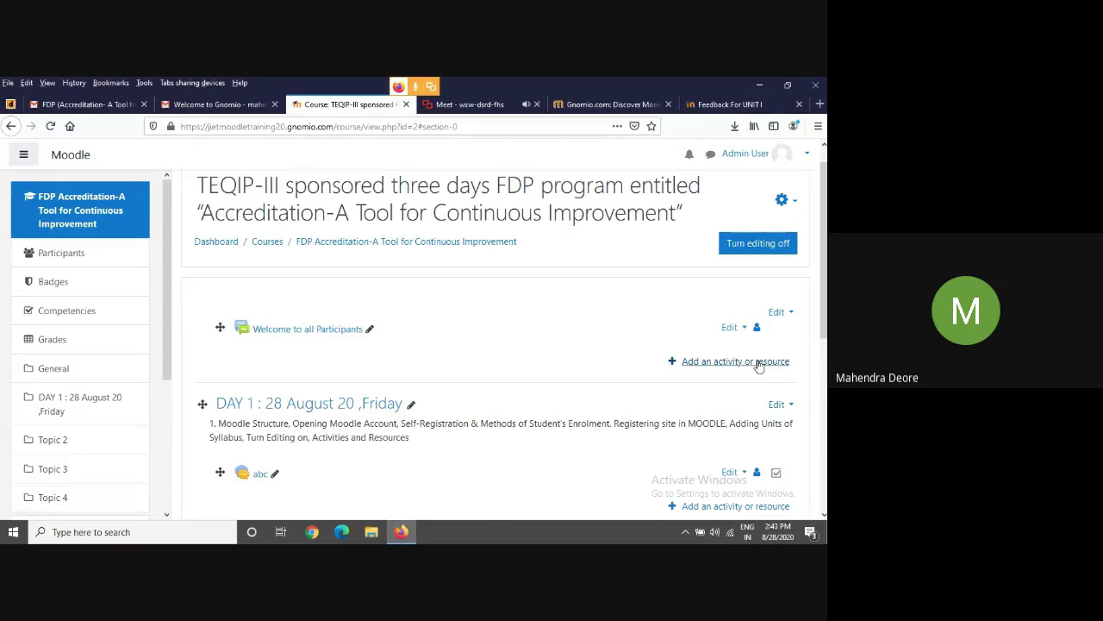
{"action": "left_click", "coordinate": [715, 363]}
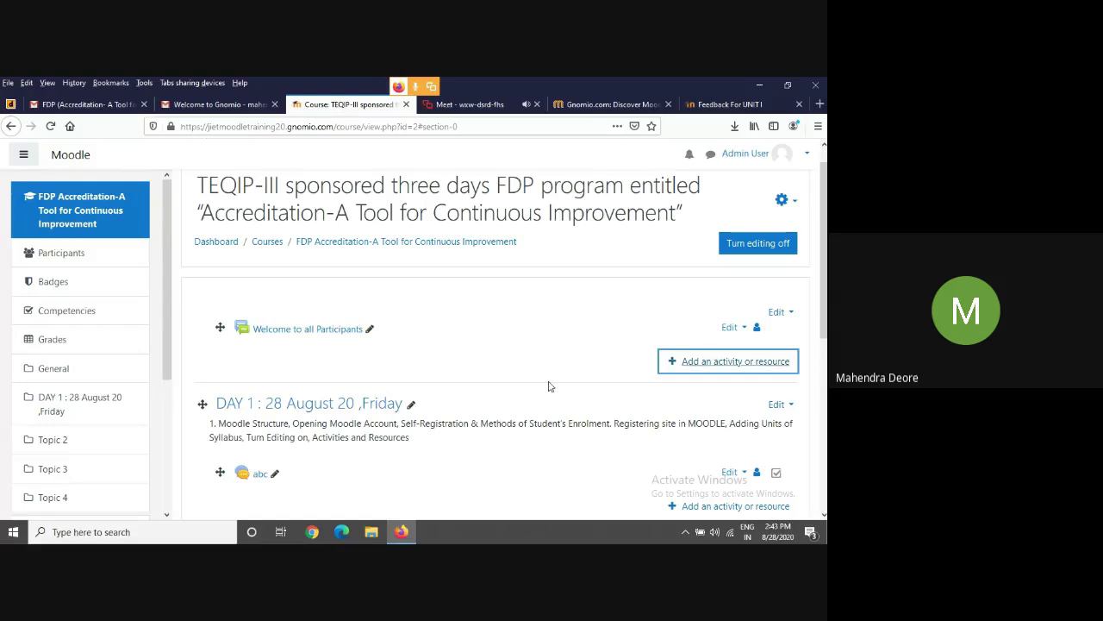
{"action": "scroll", "coordinate": [546, 380], "scroll_direction": "down", "scroll_amount": 1}
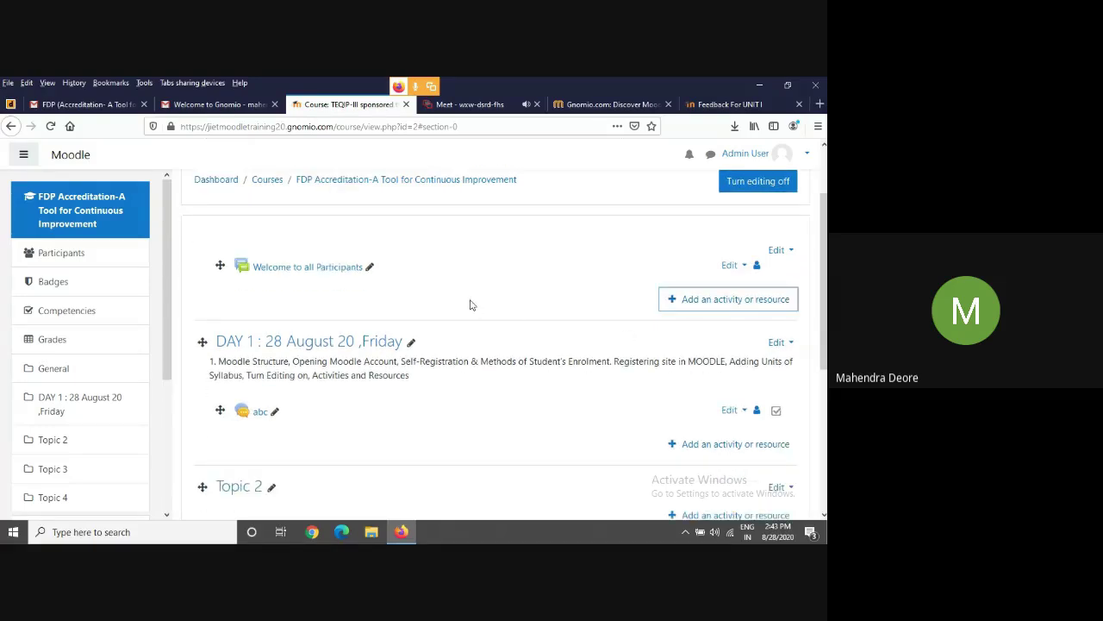
{"action": "scroll", "coordinate": [474, 306], "scroll_direction": "up", "scroll_amount": 2}
{"action": "left_click", "coordinate": [328, 267]}
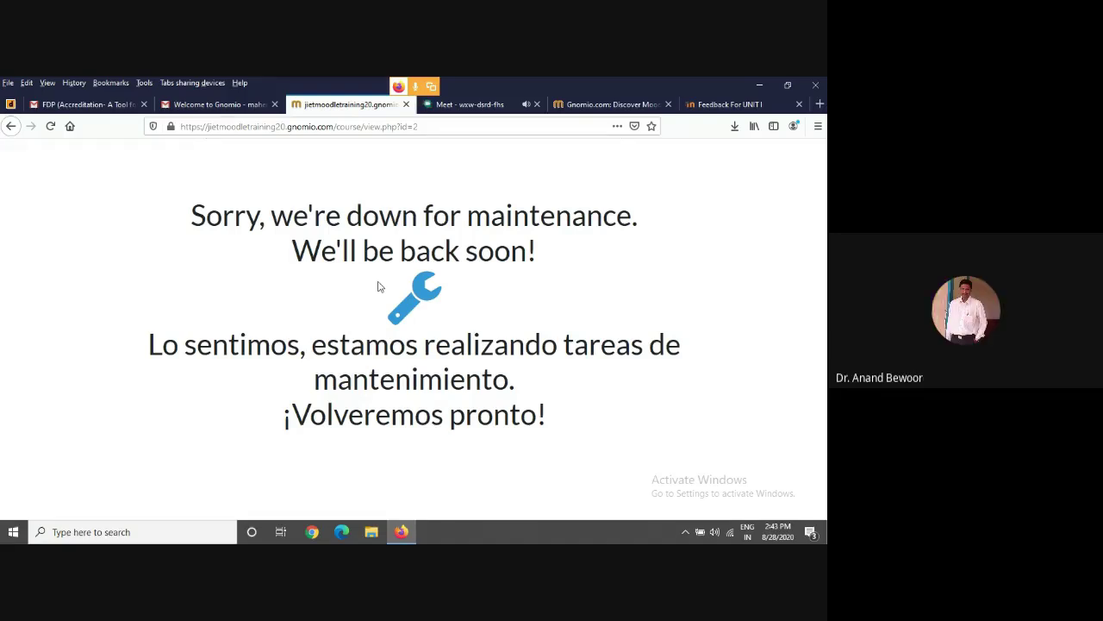
Step: Reload the course page three times, check the Meet tab, then move to Gnomio.com
{"action": "left_click", "coordinate": [49, 126]}
{"action": "left_click", "coordinate": [50, 126]}
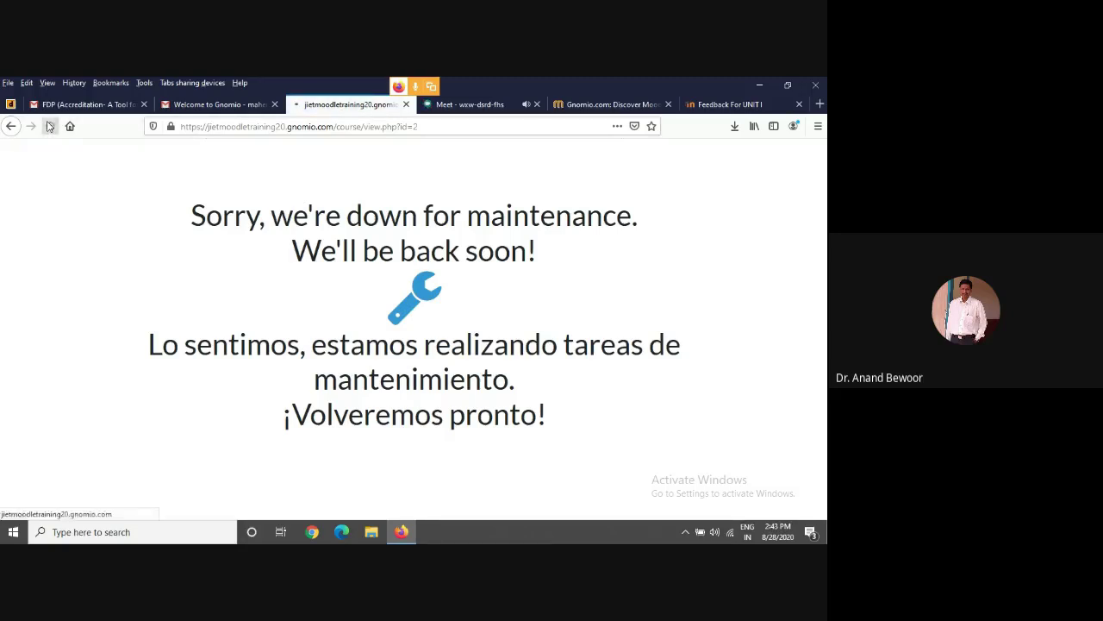
{"action": "left_click", "coordinate": [49, 126]}
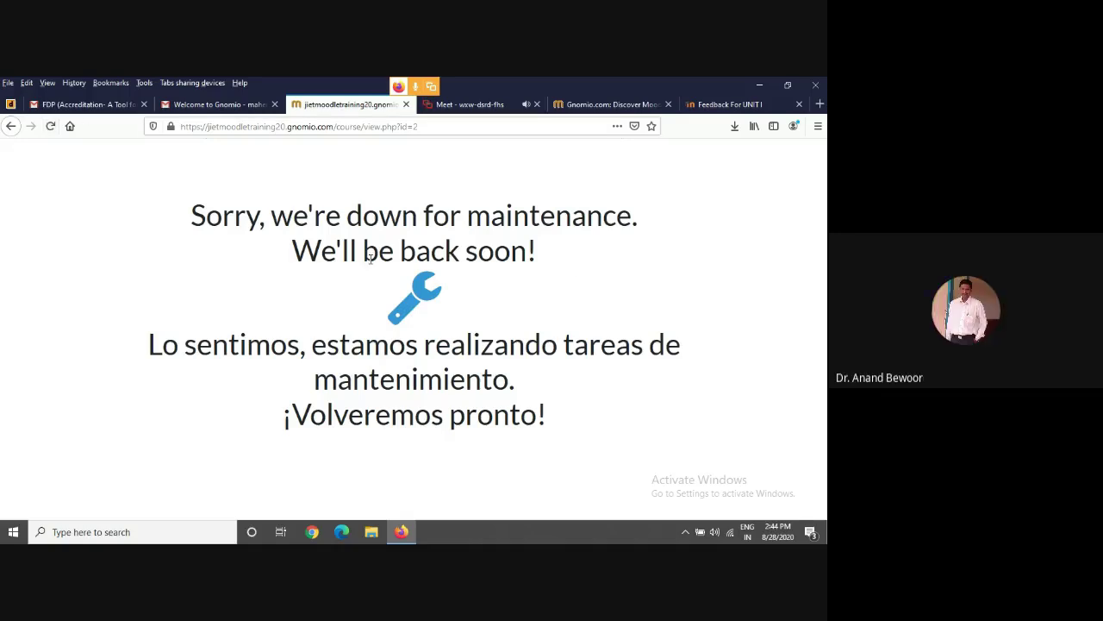
{"action": "left_click", "coordinate": [469, 104]}
{"action": "left_click", "coordinate": [358, 105]}
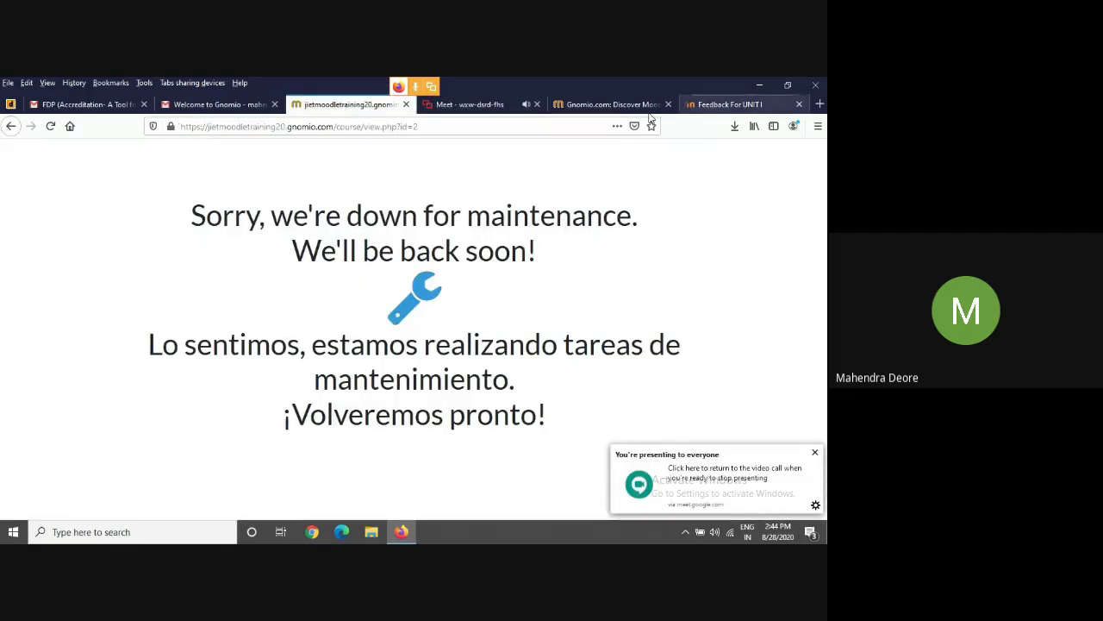
{"action": "left_click", "coordinate": [615, 105]}
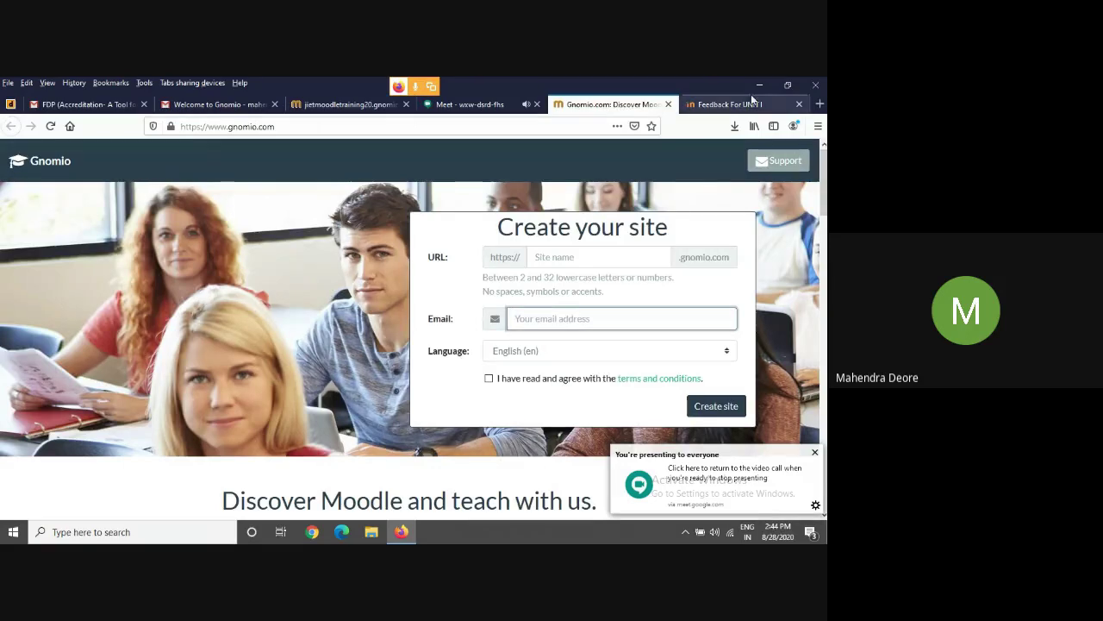
Step: Return to the Moodle tab and scroll the COMPUTER NETWORKS course's general section
{"action": "left_click", "coordinate": [718, 105]}
{"action": "scroll", "coordinate": [362, 297], "scroll_direction": "down", "scroll_amount": 1}
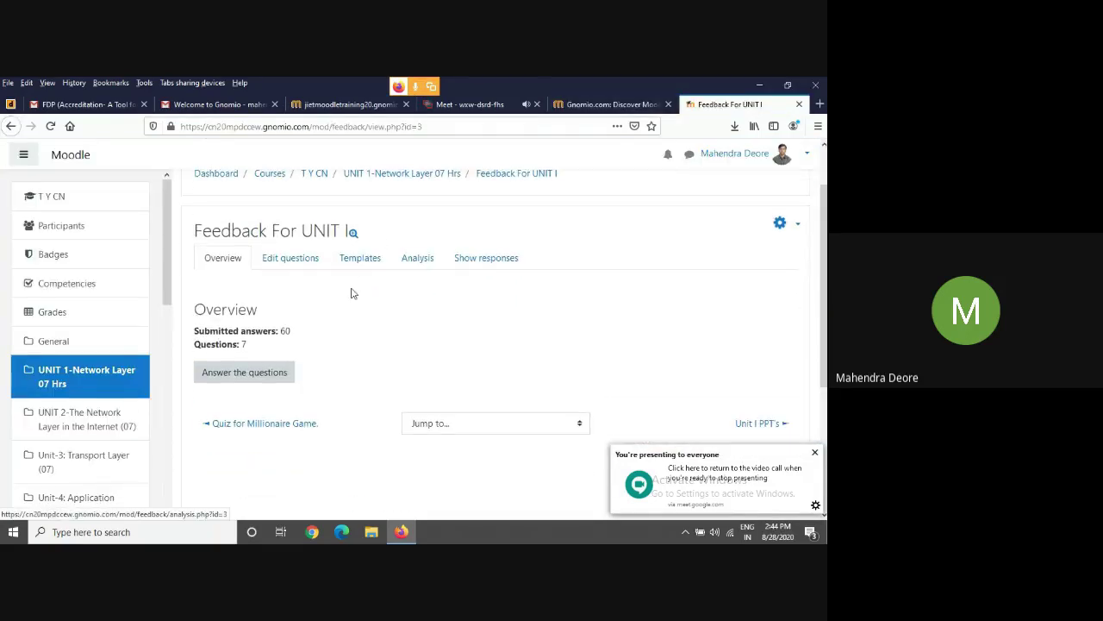
{"action": "scroll", "coordinate": [371, 276], "scroll_direction": "up", "scroll_amount": 1}
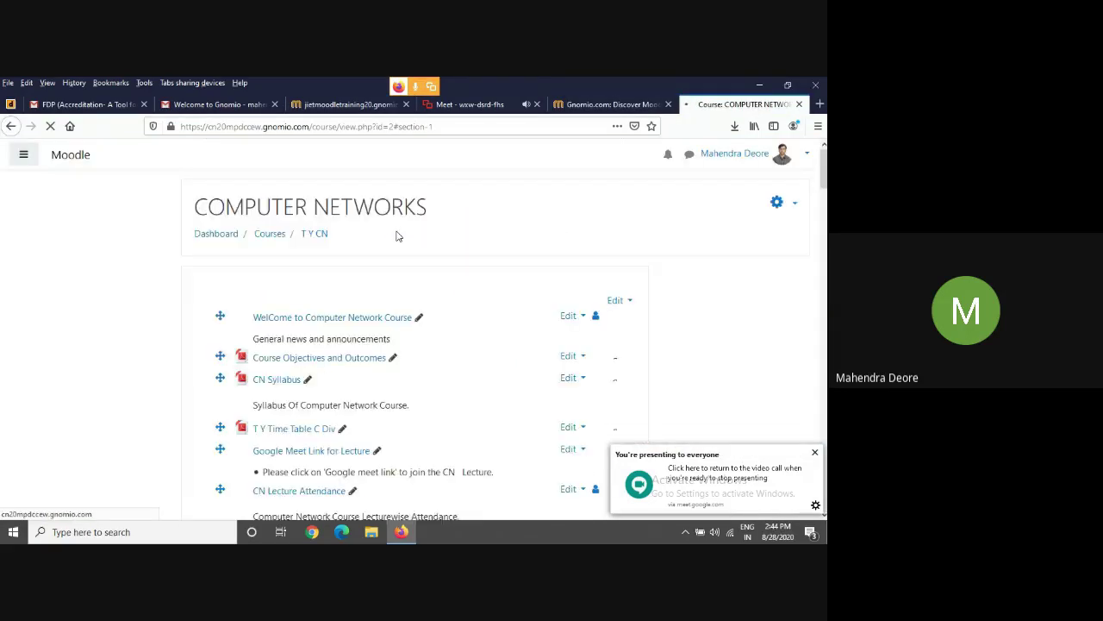
{"action": "scroll", "coordinate": [422, 356], "scroll_direction": "up", "scroll_amount": 3}
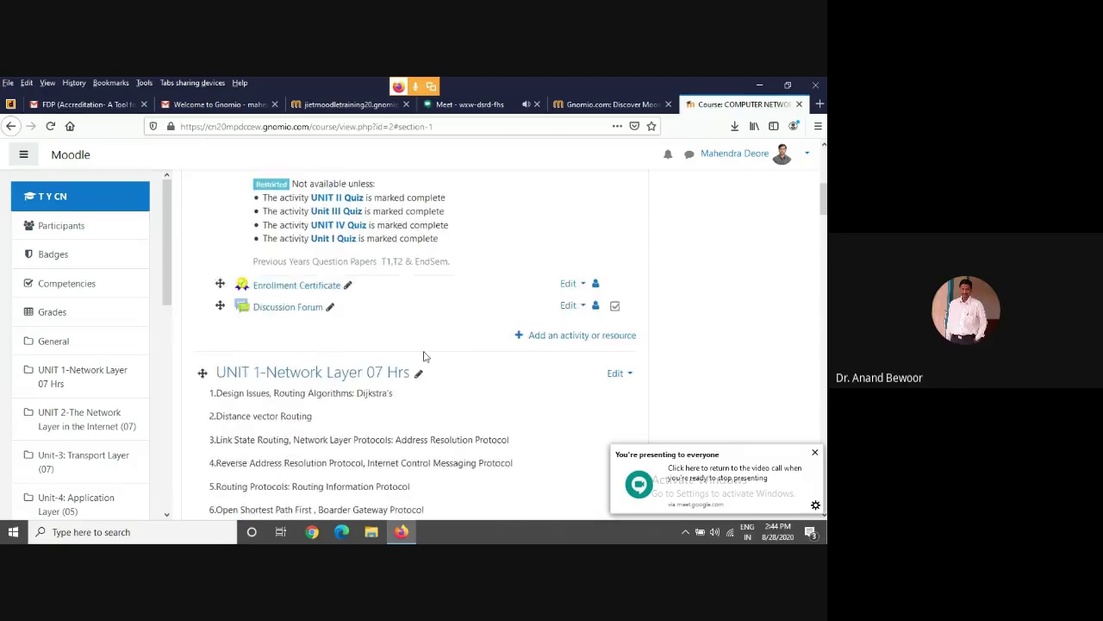
{"action": "scroll", "coordinate": [422, 362], "scroll_direction": "down", "scroll_amount": 3}
{"action": "scroll", "coordinate": [429, 334], "scroll_direction": "up", "scroll_amount": 2}
{"action": "scroll", "coordinate": [429, 333], "scroll_direction": "up", "scroll_amount": 5}
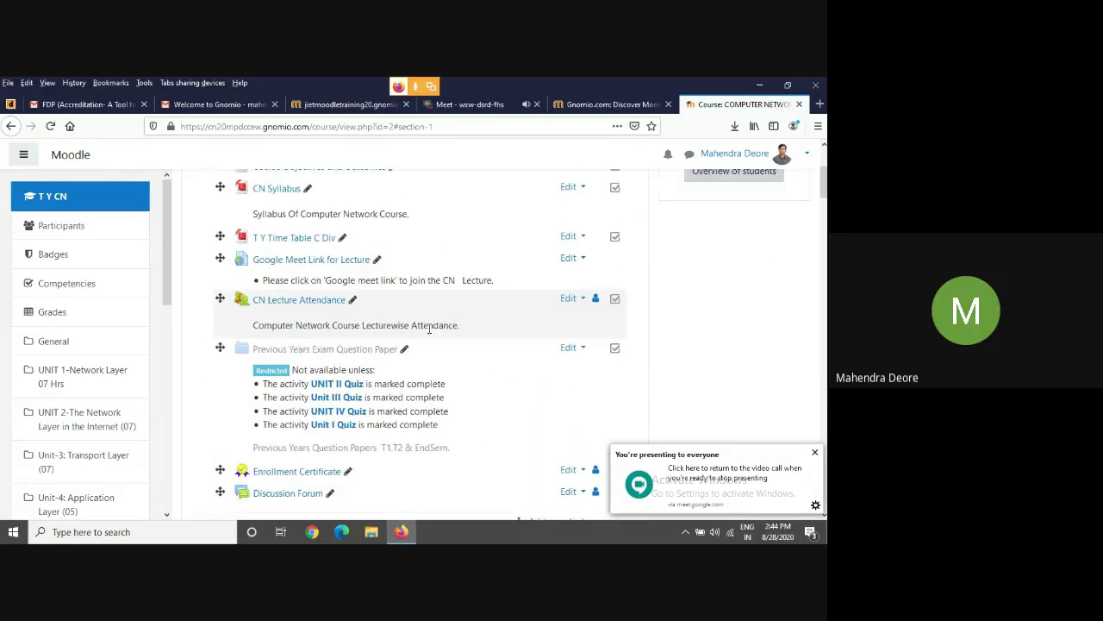
{"action": "scroll", "coordinate": [531, 249], "scroll_direction": "up", "scroll_amount": 3}
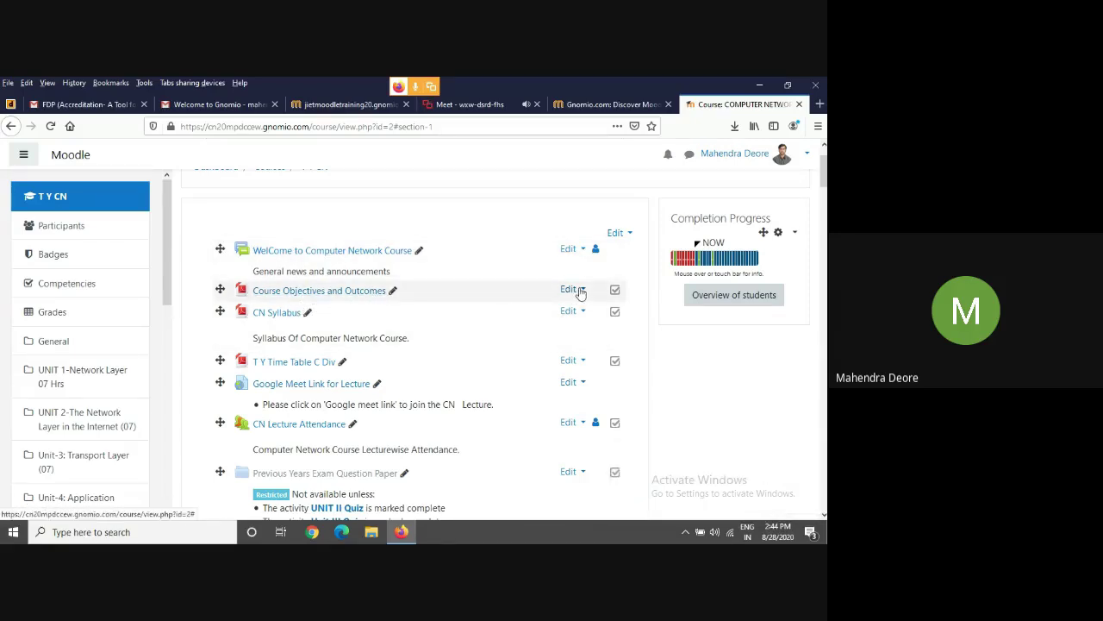
{"action": "scroll", "coordinate": [595, 362], "scroll_direction": "down", "scroll_amount": 3}
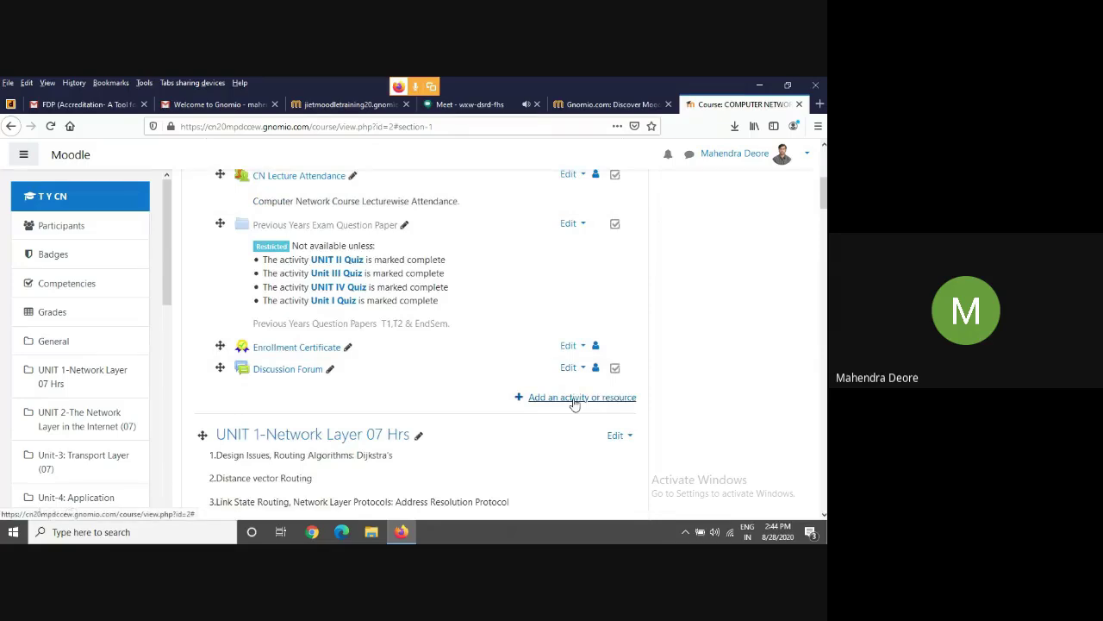
Step: Choose File as the new resource type to add to the General section
{"action": "left_click", "coordinate": [575, 399]}
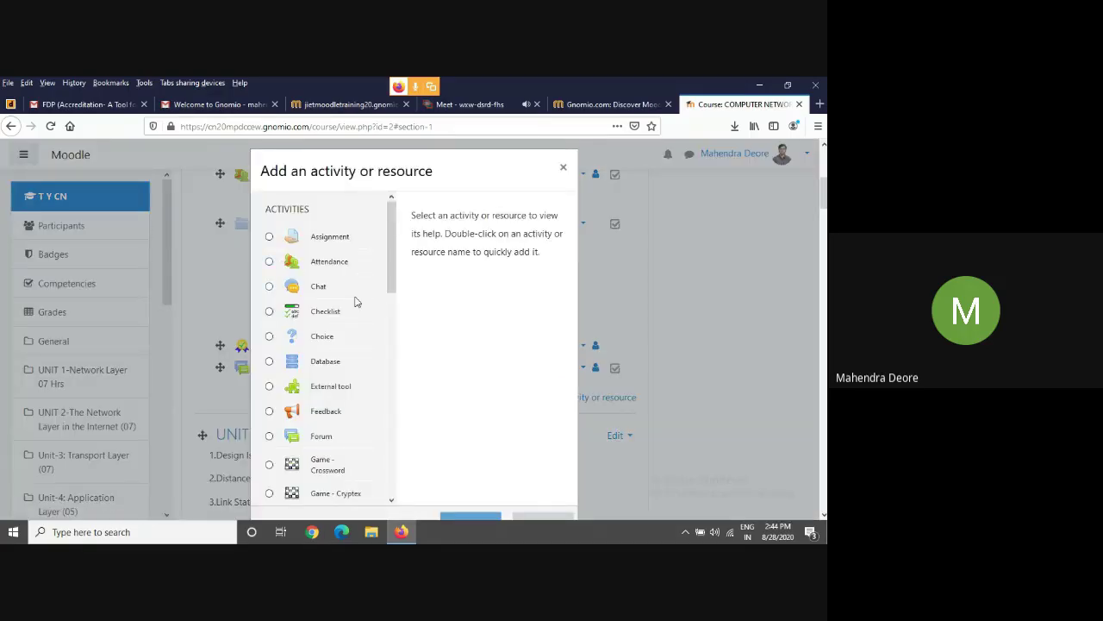
{"action": "scroll", "coordinate": [326, 414], "scroll_direction": "down", "scroll_amount": 8}
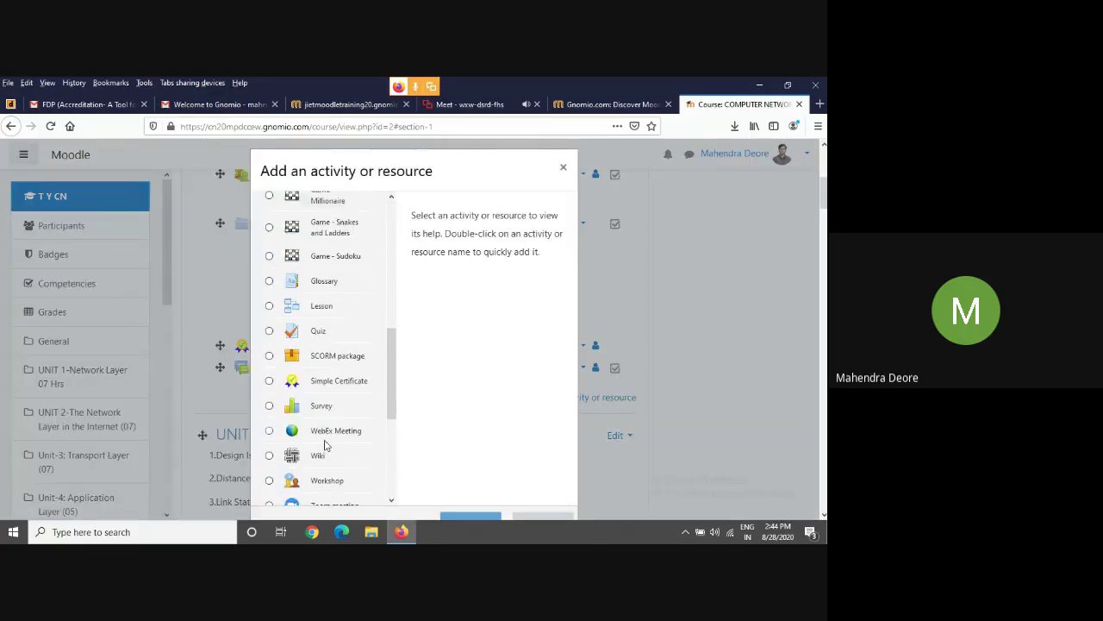
{"action": "scroll", "coordinate": [325, 445], "scroll_direction": "down", "scroll_amount": 3}
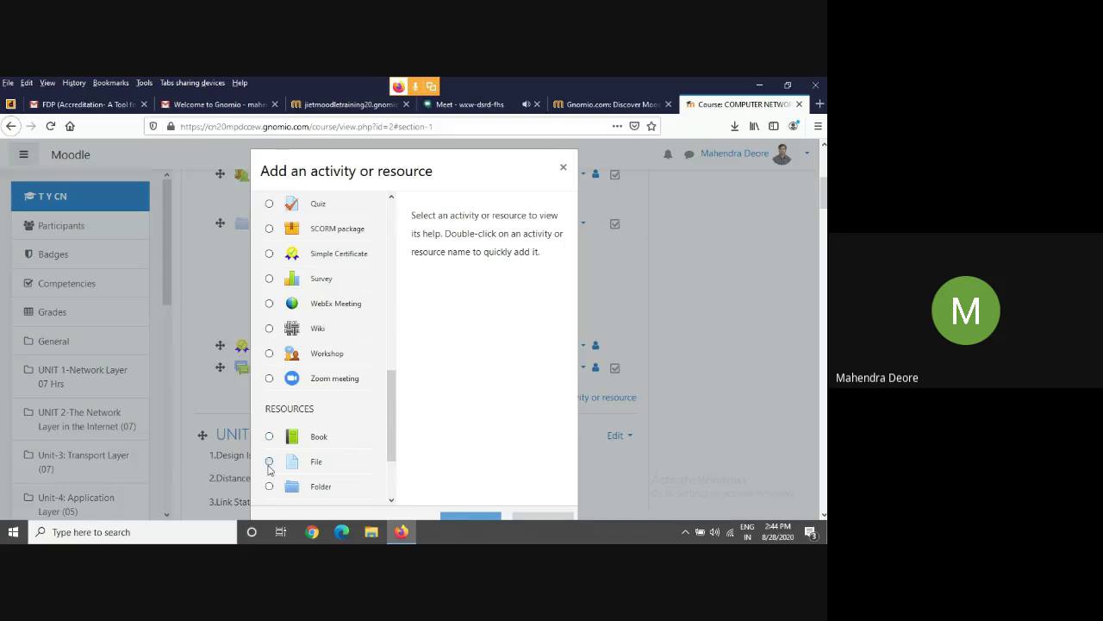
{"action": "left_click", "coordinate": [269, 463]}
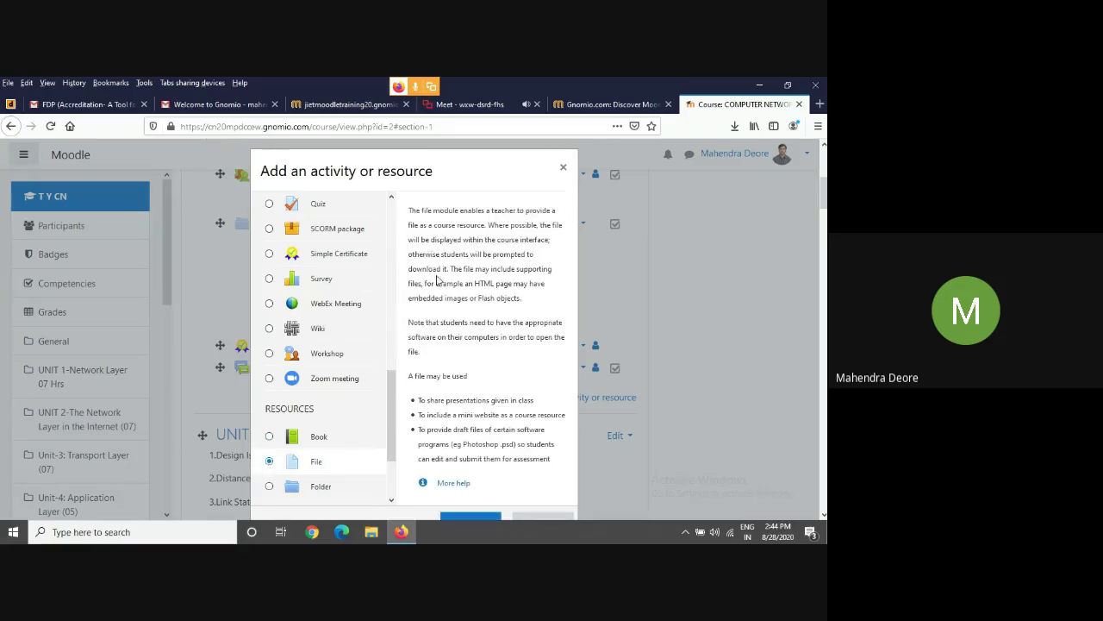
{"action": "scroll", "coordinate": [487, 411], "scroll_direction": "down", "scroll_amount": 3}
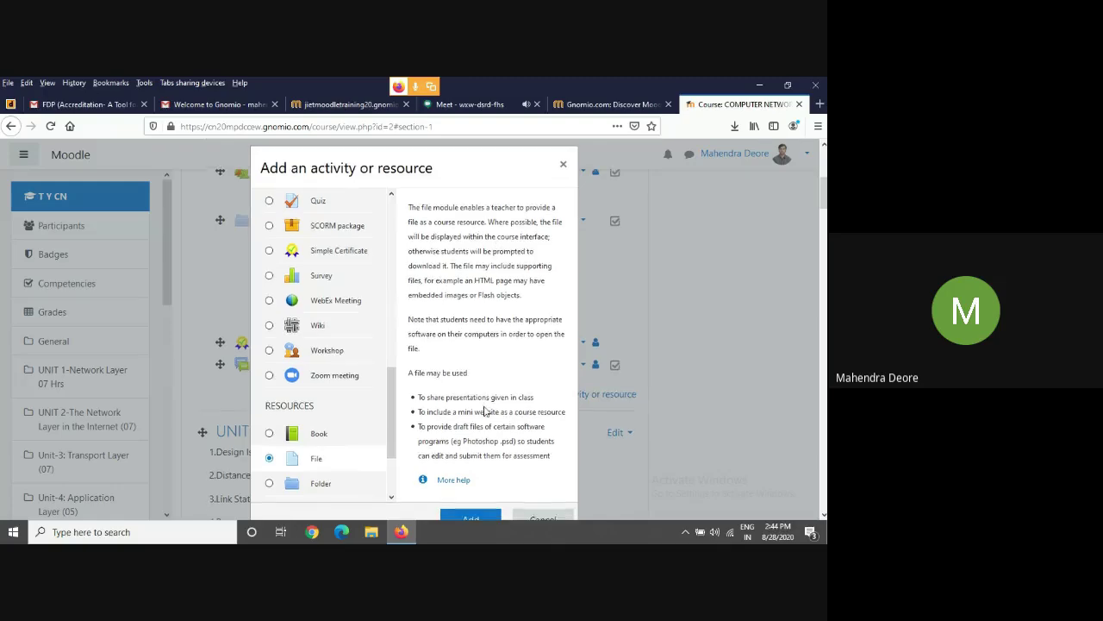
{"action": "scroll", "coordinate": [504, 271], "scroll_direction": "up", "scroll_amount": 3}
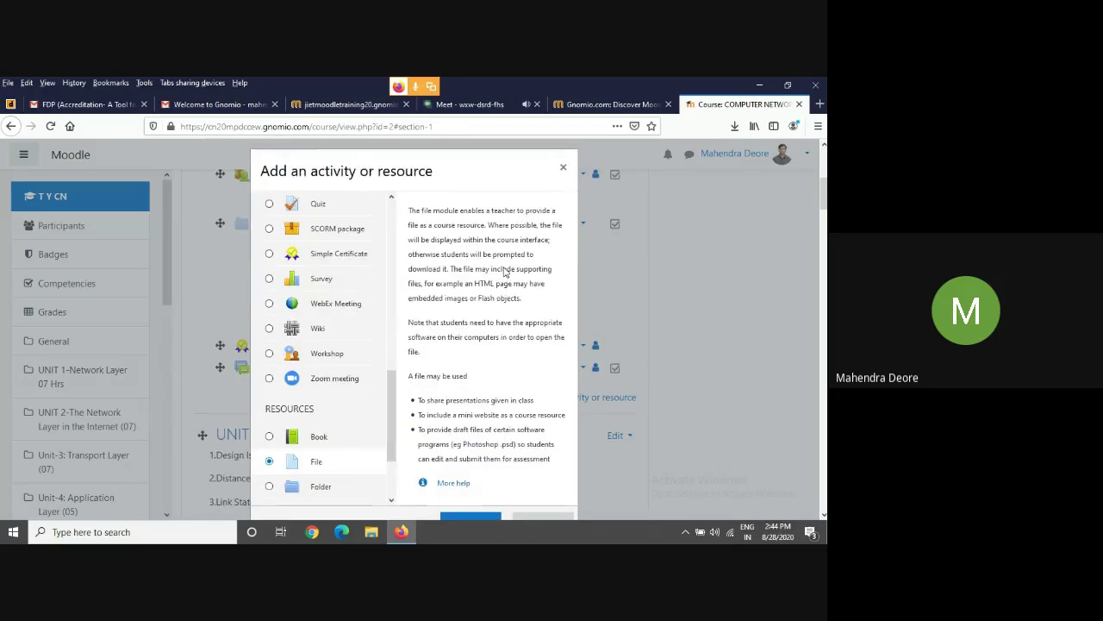
{"action": "scroll", "coordinate": [504, 270], "scroll_direction": "down", "scroll_amount": 3}
{"action": "left_click", "coordinate": [471, 398]}
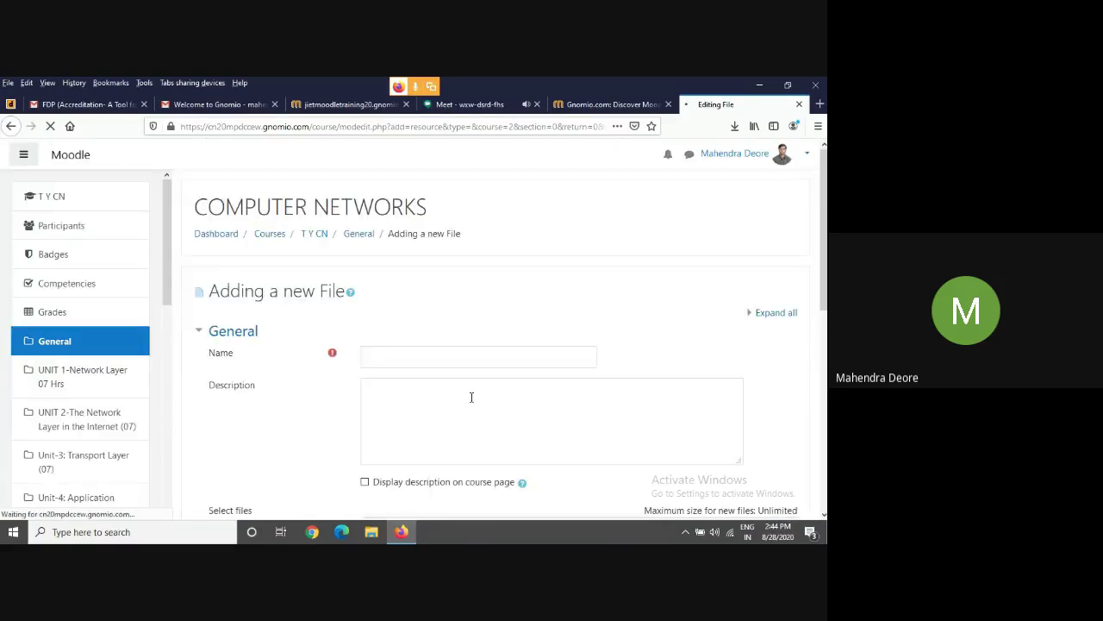
Step: Name the File resource 'Demo' and bring up the file picker under Select files
{"action": "scroll", "coordinate": [457, 371], "scroll_direction": "down", "scroll_amount": 1}
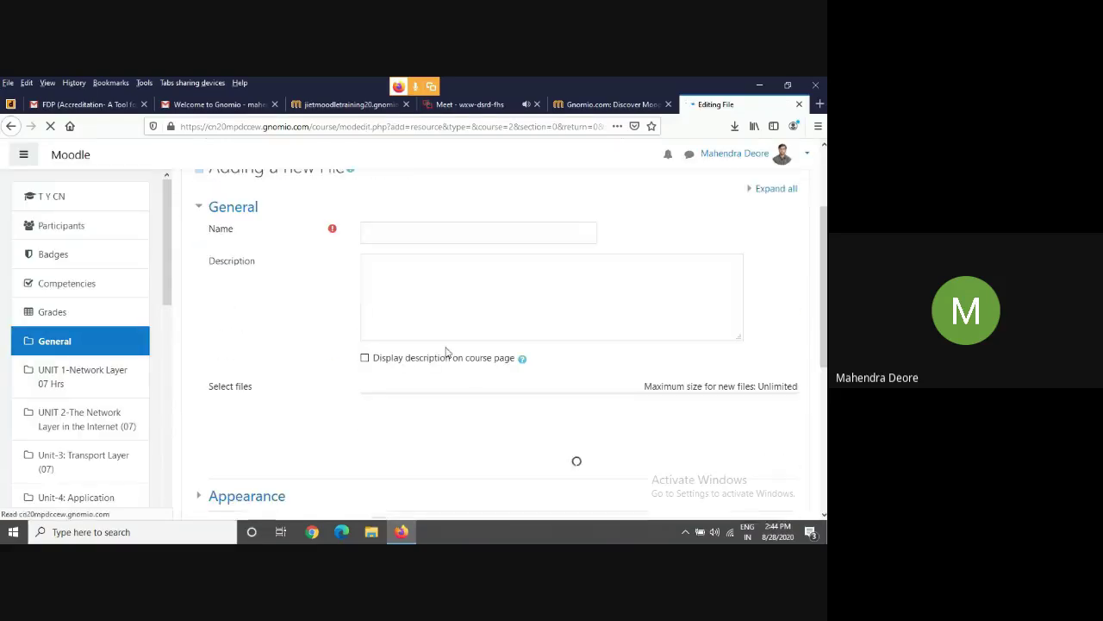
{"action": "left_click", "coordinate": [401, 231]}
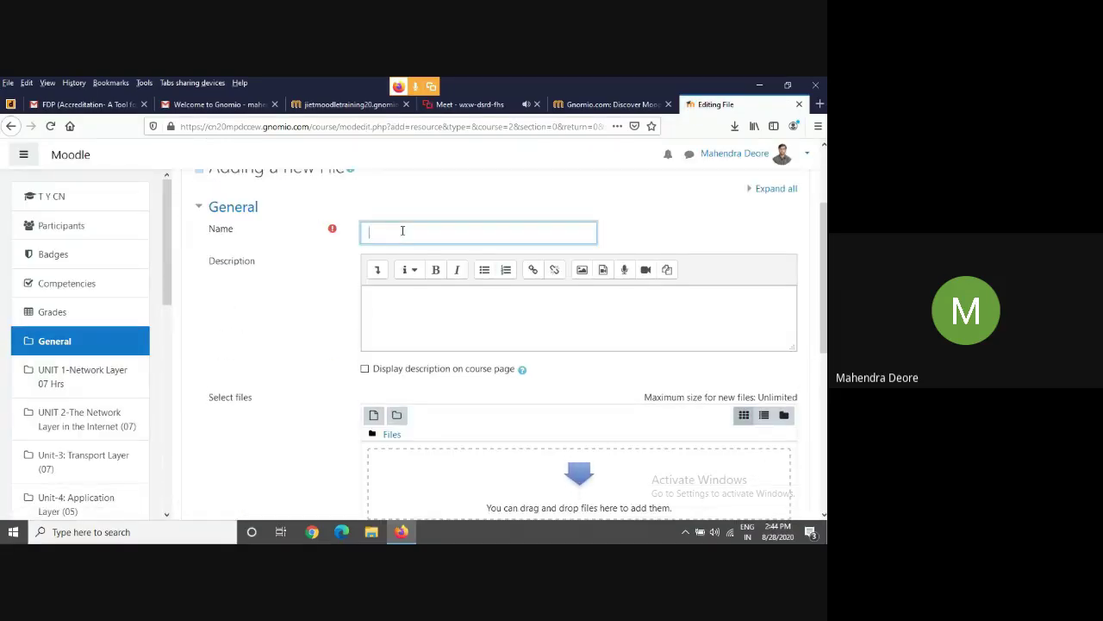
{"action": "type", "text": "Ass"}
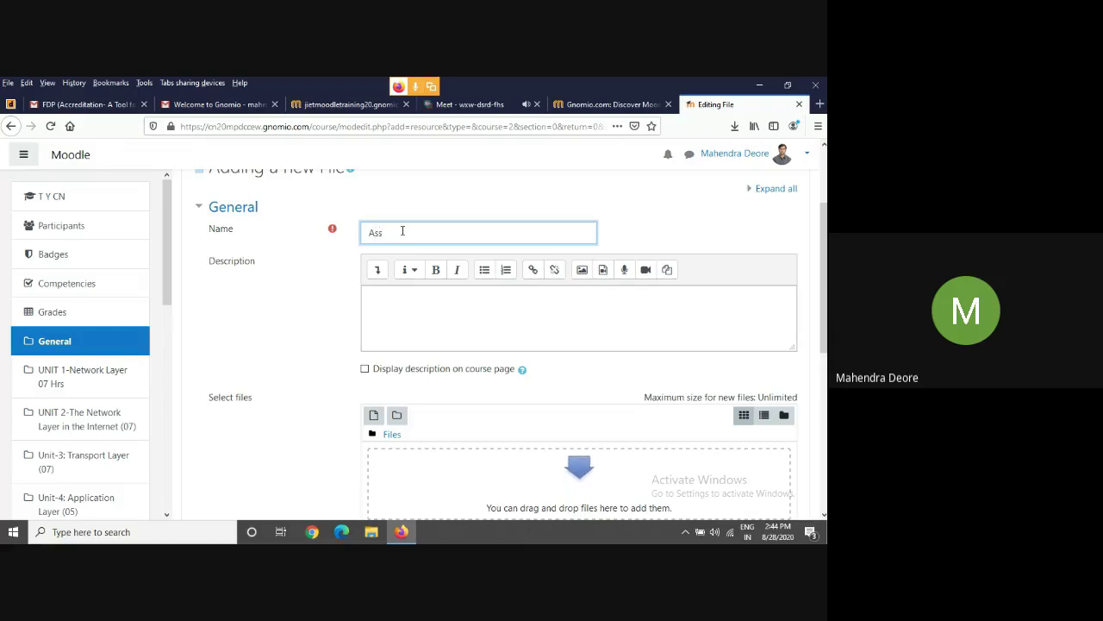
{"action": "key", "text": "BackSpace"}
{"action": "key", "text": "BackSpace"}
{"action": "key", "text": "BackSpace"}
{"action": "type", "text": "De"}
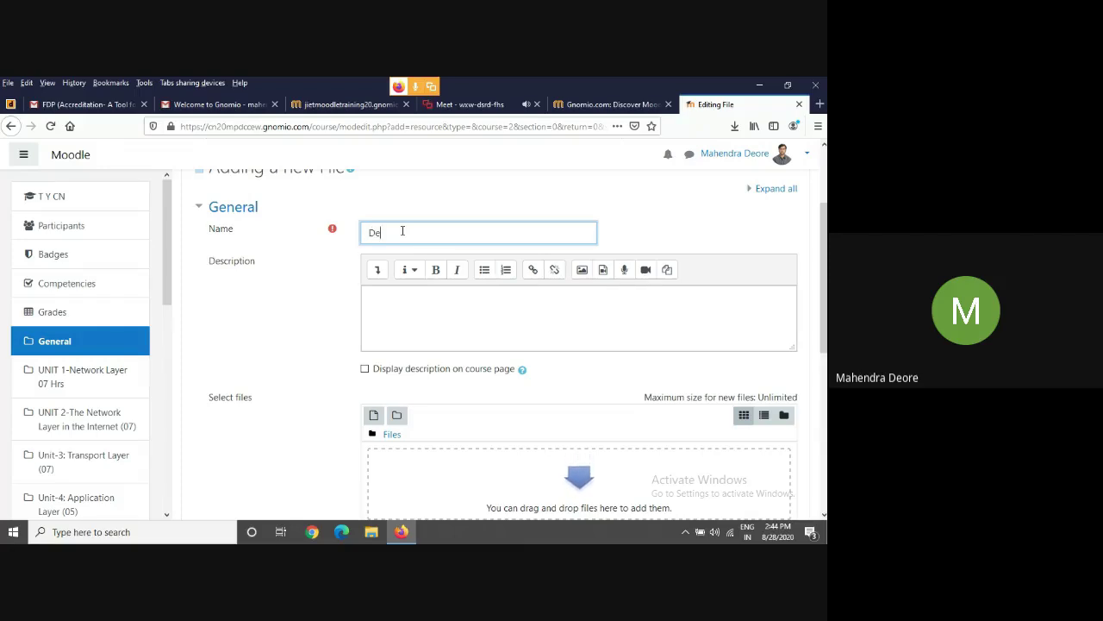
{"action": "type", "text": "mo"}
{"action": "left_click", "coordinate": [396, 325]}
{"action": "scroll", "coordinate": [413, 319], "scroll_direction": "down", "scroll_amount": 3}
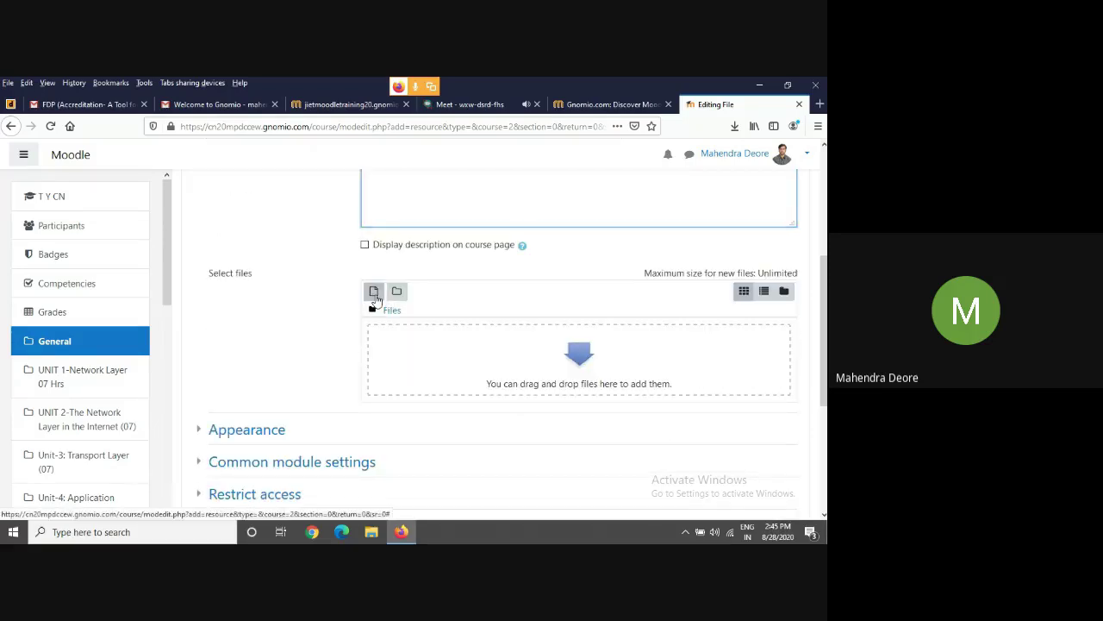
{"action": "left_click", "coordinate": [374, 293]}
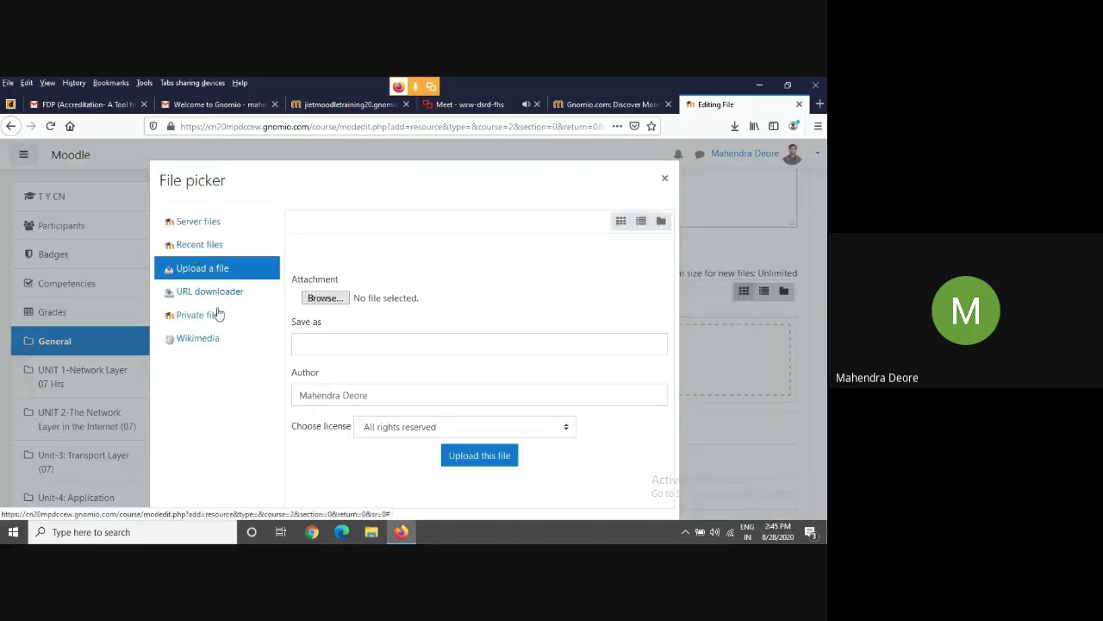
Step: Upload Schedule-FDP.docx from the Desktop as the Demo resource's file
{"action": "left_click", "coordinate": [322, 299]}
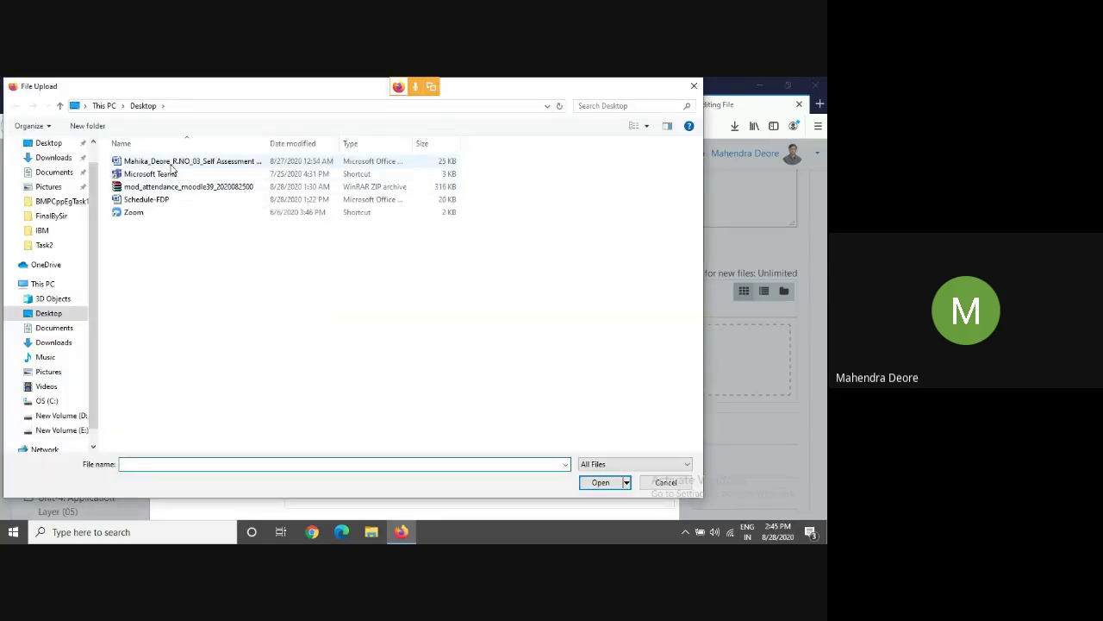
{"action": "left_click", "coordinate": [160, 199]}
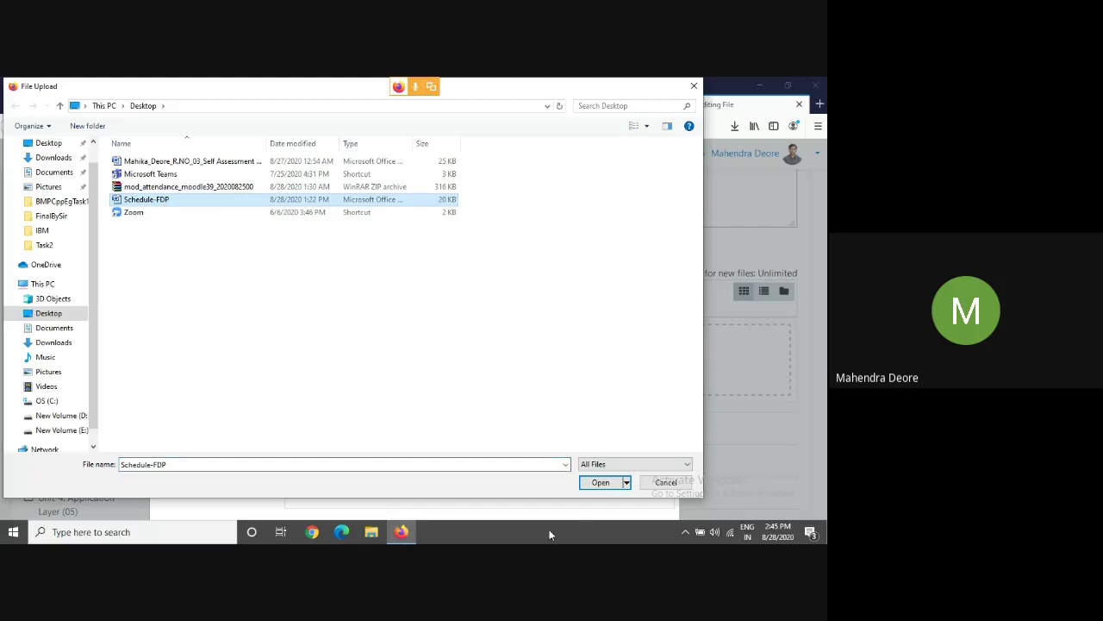
{"action": "left_click", "coordinate": [598, 483]}
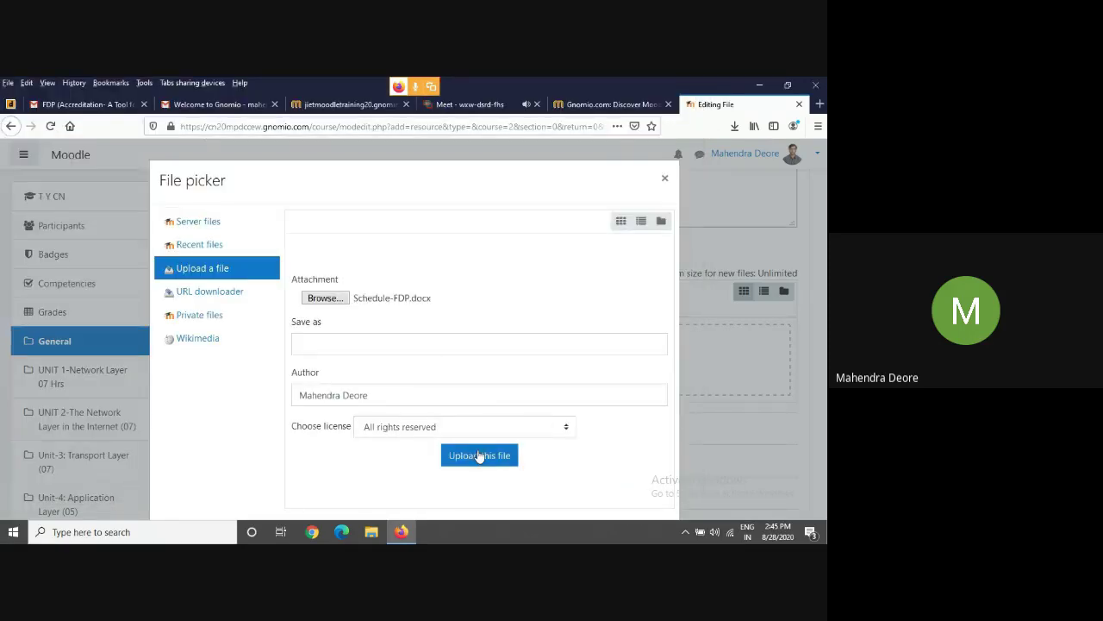
{"action": "left_click", "coordinate": [480, 456]}
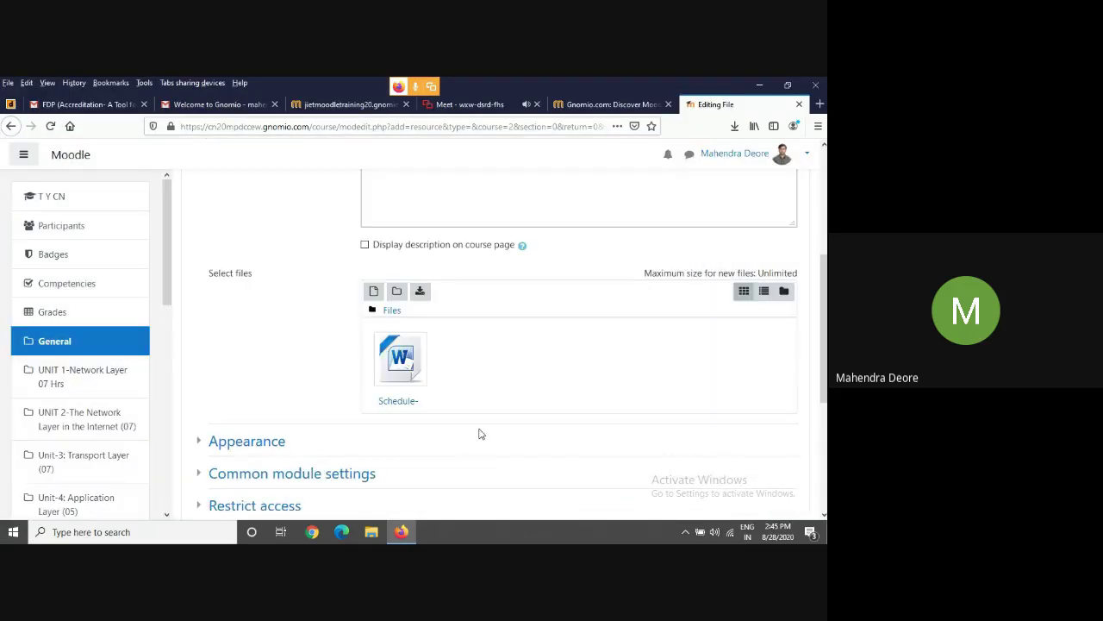
{"action": "scroll", "coordinate": [480, 434], "scroll_direction": "down", "scroll_amount": 5}
Step: Save the Demo resource, then try Schedule-FDP.docx in Word and dismiss its error
{"action": "left_click", "coordinate": [419, 393]}
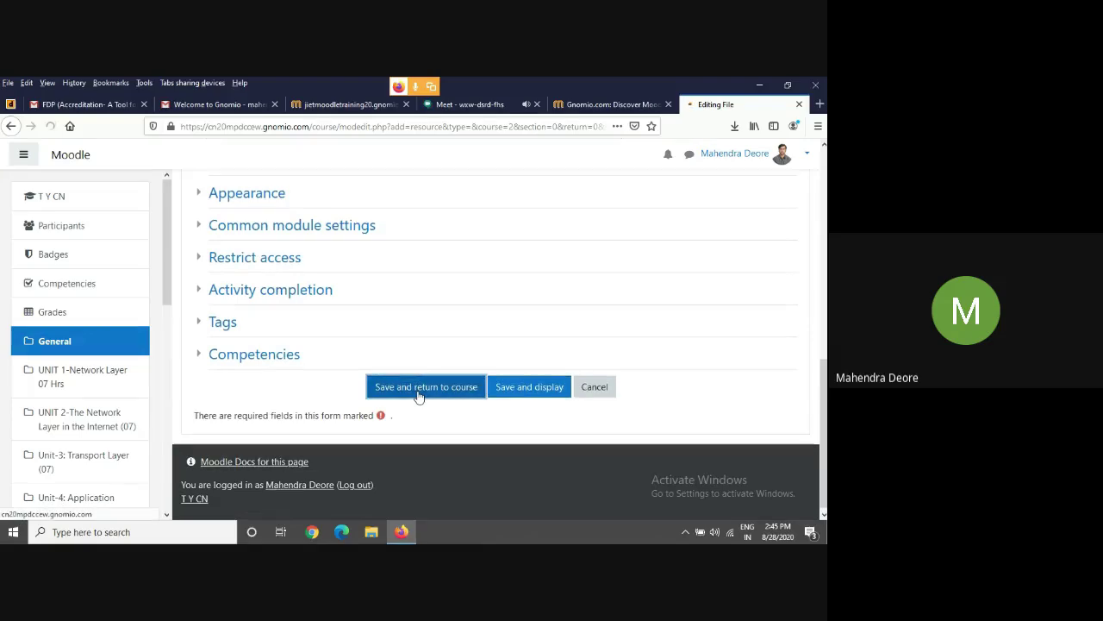
{"action": "scroll", "coordinate": [417, 394], "scroll_direction": "down", "scroll_amount": 6}
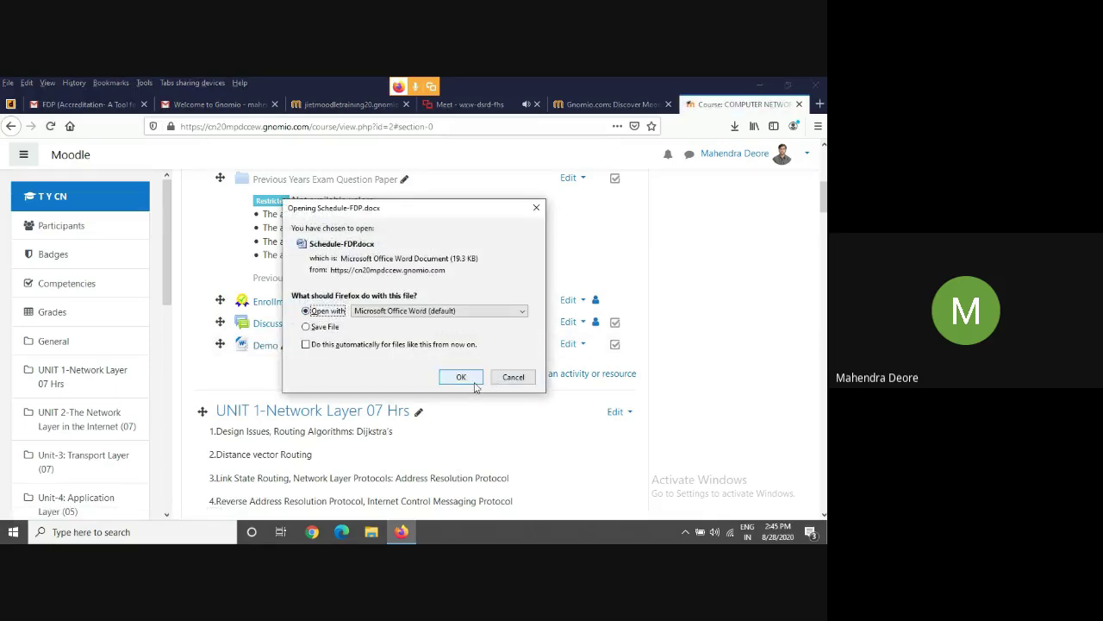
{"action": "left_click", "coordinate": [461, 378]}
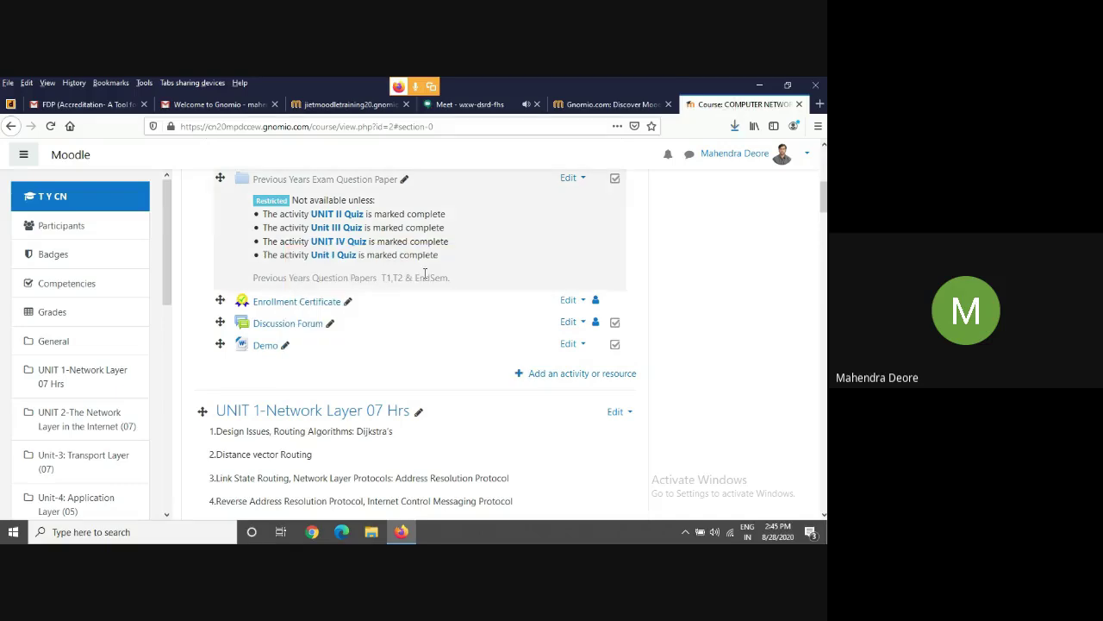
{"action": "left_click", "coordinate": [416, 334]}
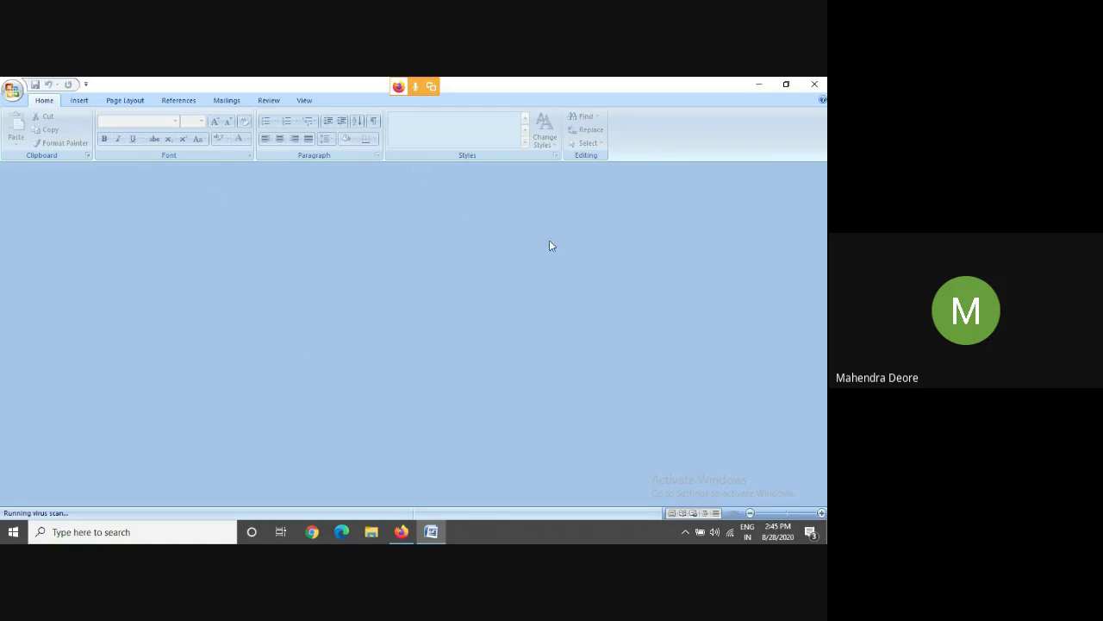
{"action": "left_click", "coordinate": [444, 525]}
Step: Check the actions list for Google Meet Link for Lecture without choosing anything
{"action": "scroll", "coordinate": [448, 243], "scroll_direction": "up", "scroll_amount": 5}
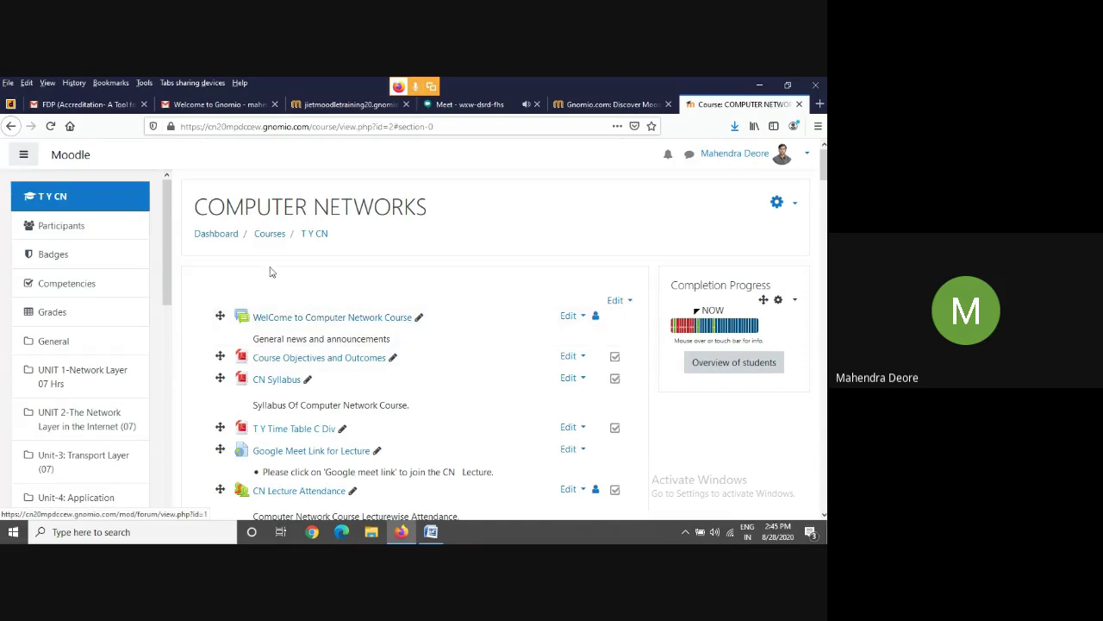
{"action": "scroll", "coordinate": [310, 345], "scroll_direction": "down", "scroll_amount": 3}
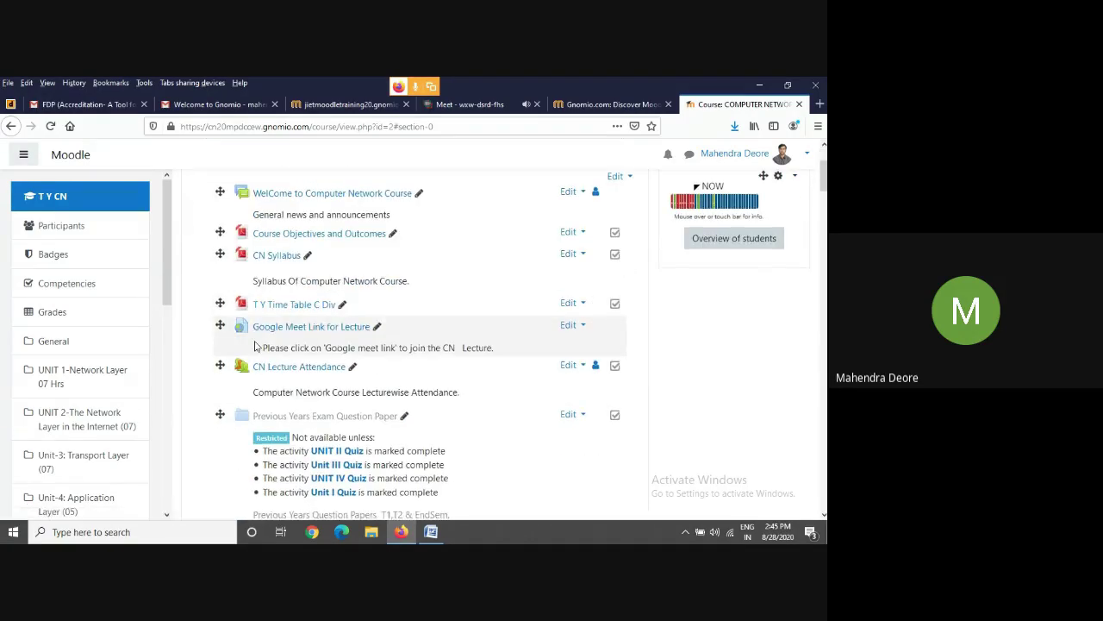
{"action": "left_click", "coordinate": [582, 326]}
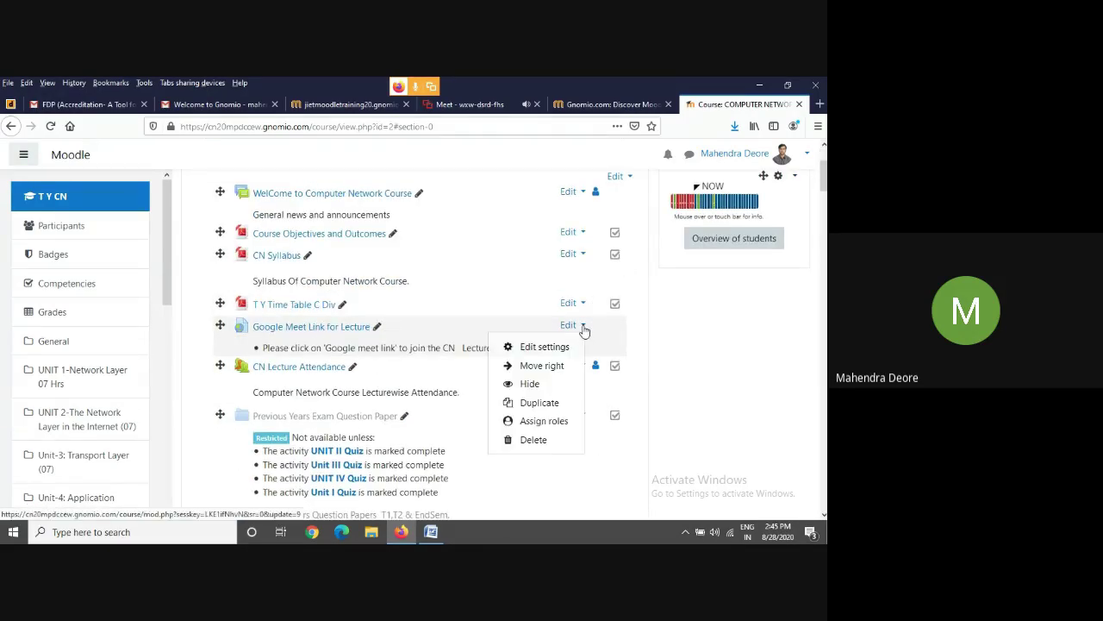
{"action": "left_click", "coordinate": [630, 408]}
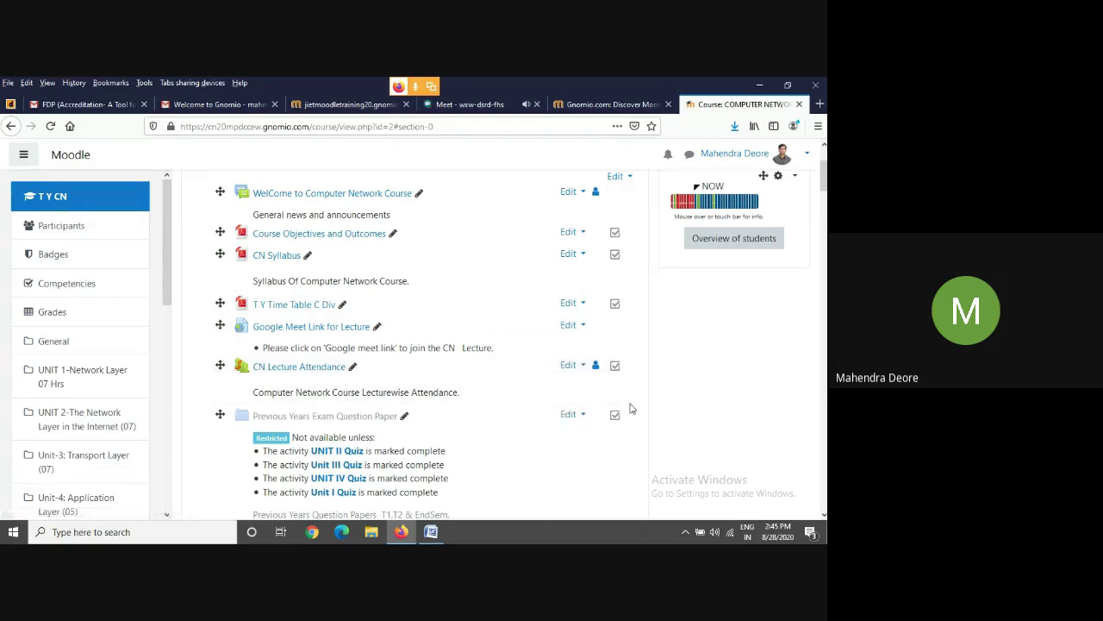
{"action": "scroll", "coordinate": [587, 437], "scroll_direction": "down", "scroll_amount": 4}
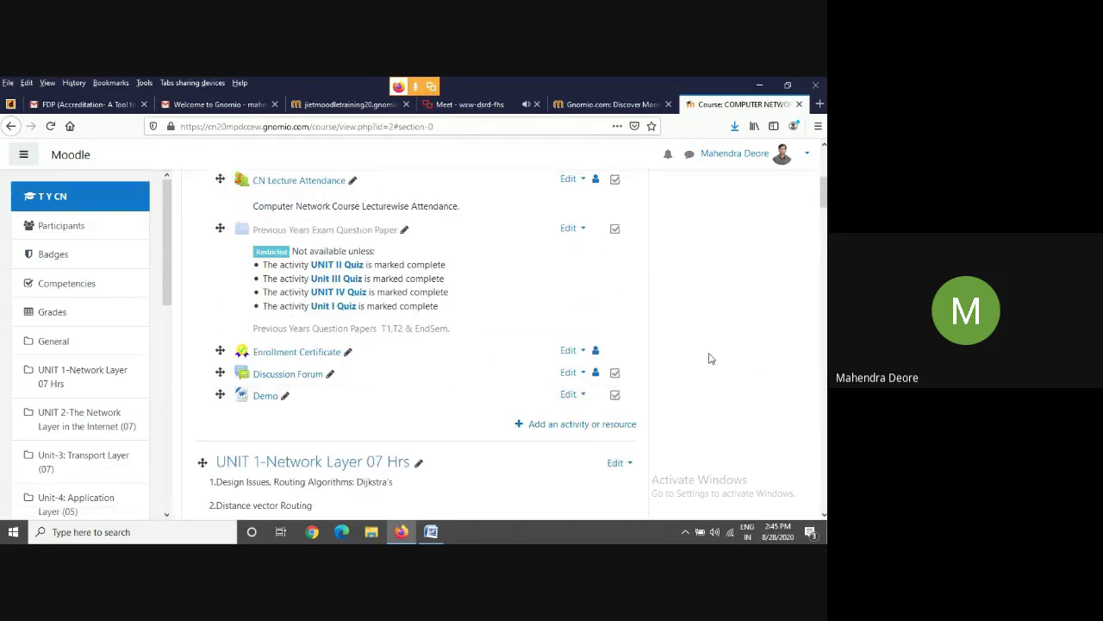
{"action": "scroll", "coordinate": [710, 359], "scroll_direction": "up", "scroll_amount": 6}
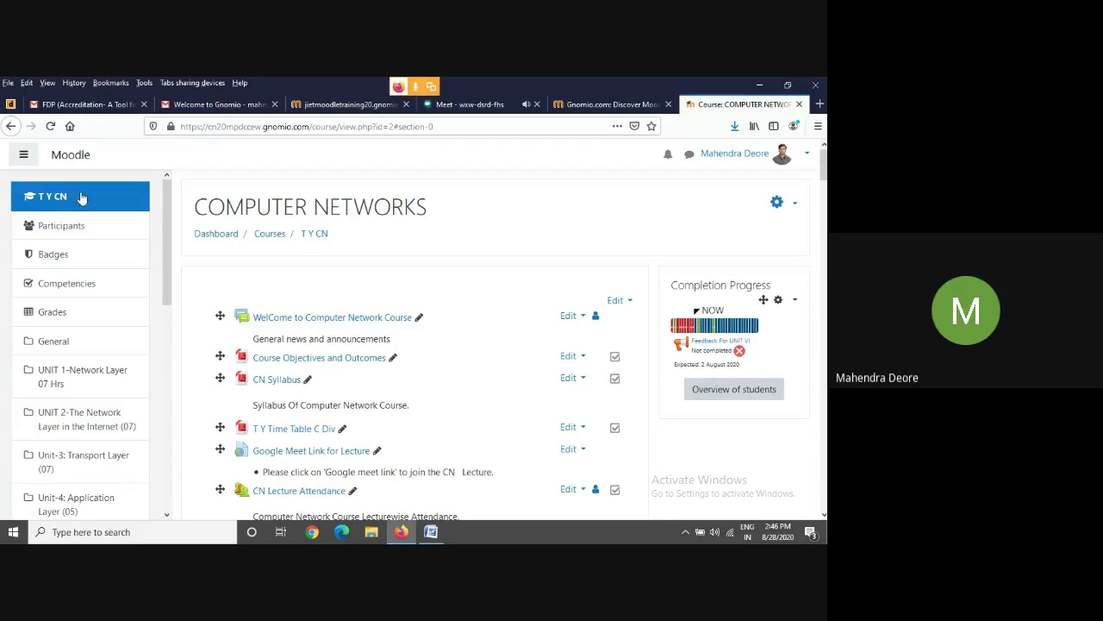
Step: Open the Computer Networks Participants page and browse its 71 participants
{"action": "left_click", "coordinate": [75, 225]}
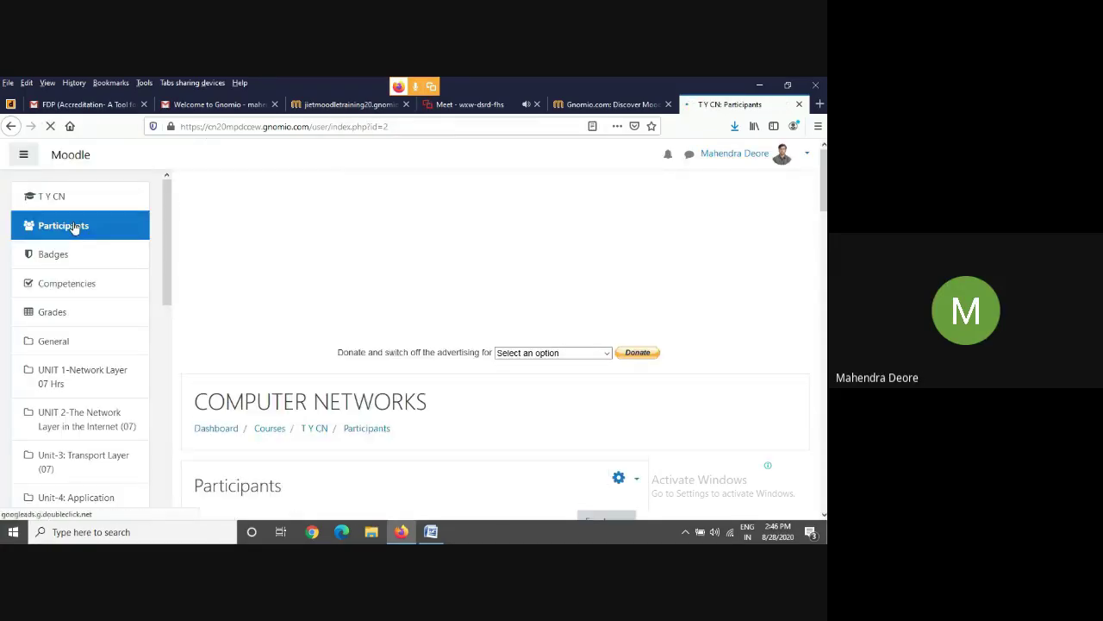
{"action": "left_click", "coordinate": [74, 226]}
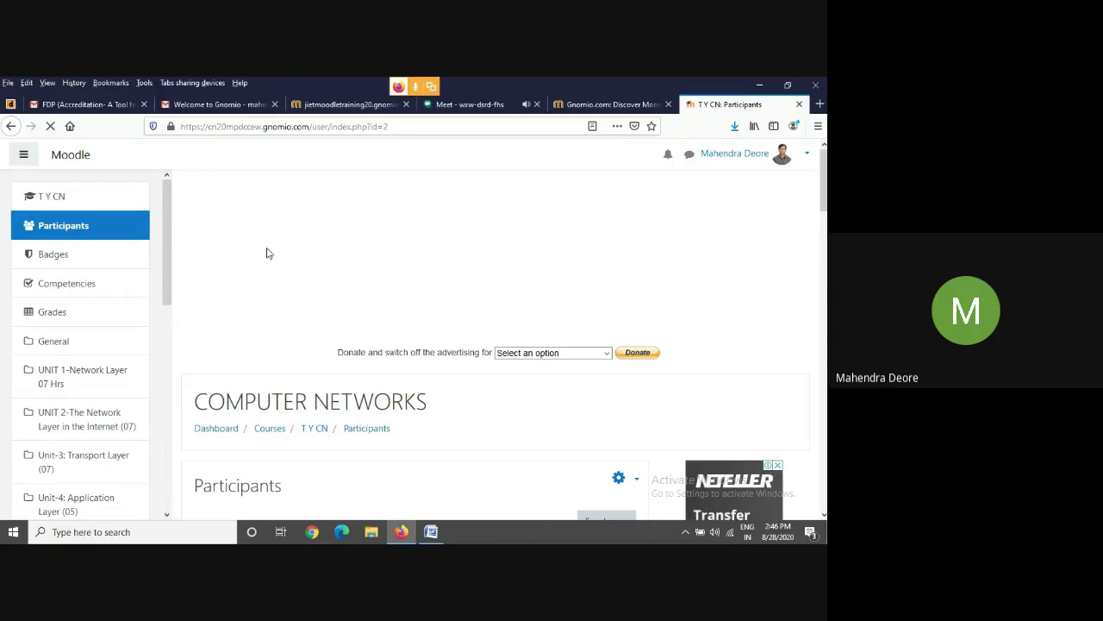
{"action": "scroll", "coordinate": [524, 270], "scroll_direction": "down", "scroll_amount": 4}
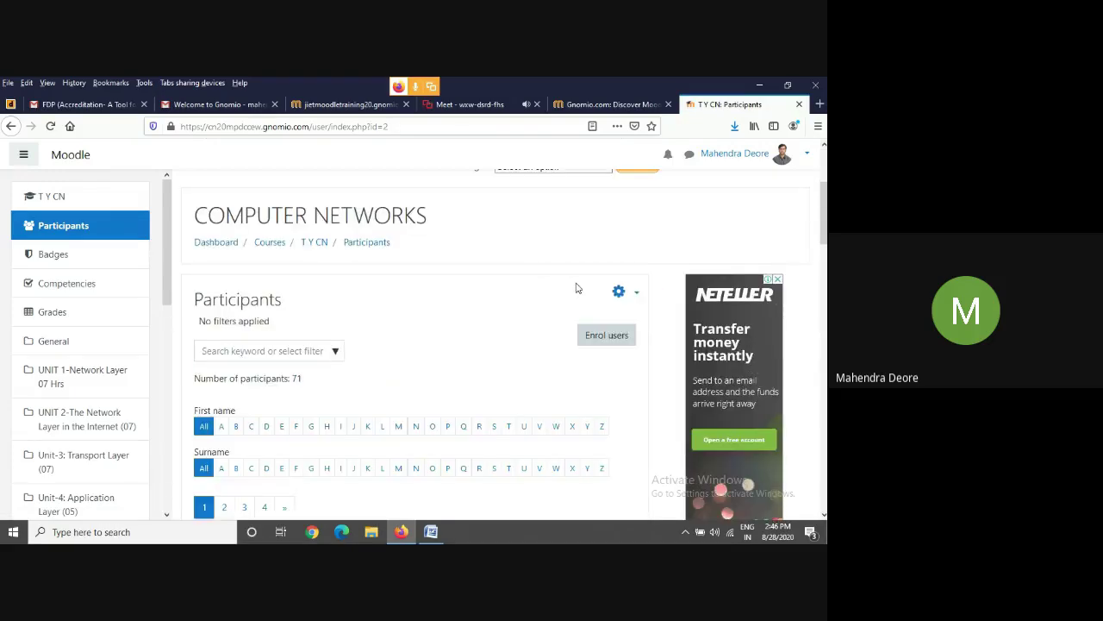
{"action": "scroll", "coordinate": [577, 288], "scroll_direction": "down", "scroll_amount": 3}
{"action": "scroll", "coordinate": [520, 306], "scroll_direction": "down", "scroll_amount": 3}
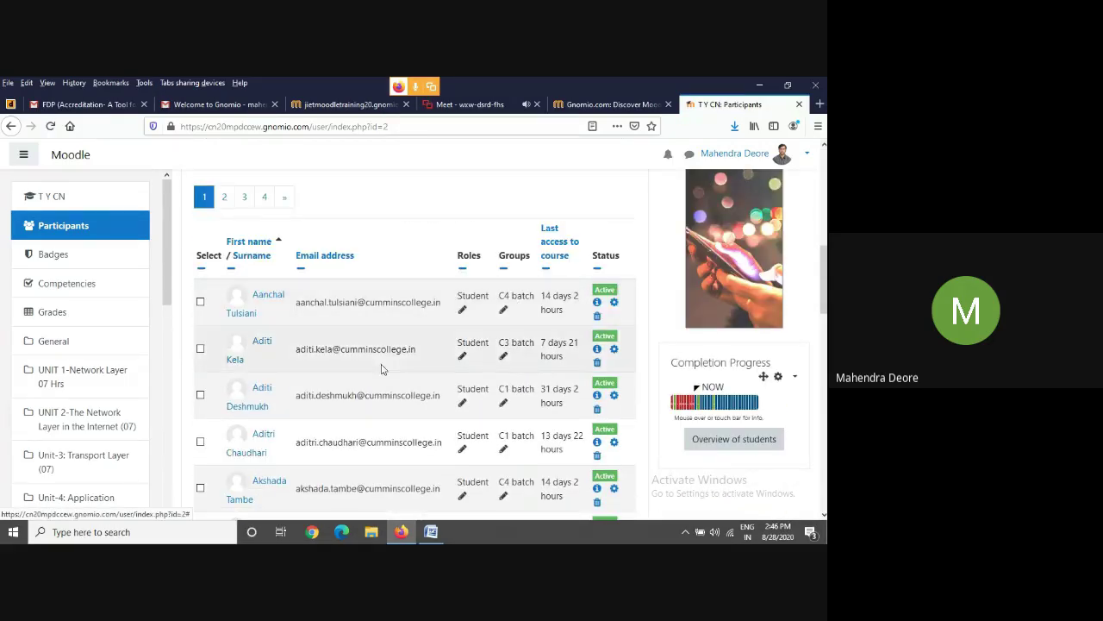
{"action": "scroll", "coordinate": [368, 362], "scroll_direction": "up", "scroll_amount": 3}
{"action": "scroll", "coordinate": [369, 353], "scroll_direction": "down", "scroll_amount": 3}
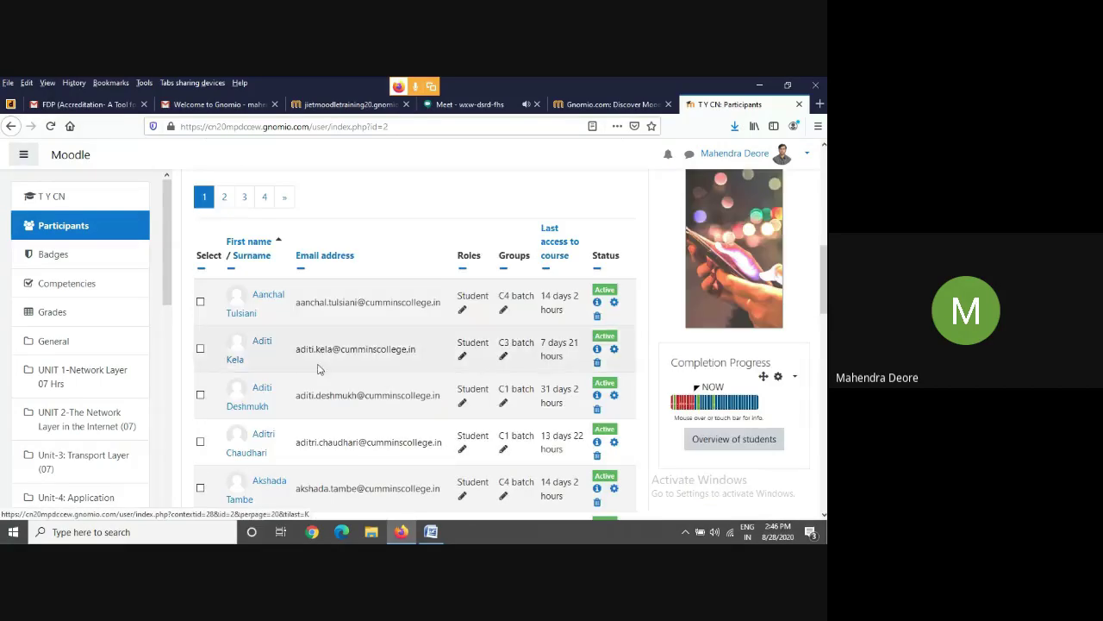
{"action": "scroll", "coordinate": [221, 487], "scroll_direction": "up", "scroll_amount": 4}
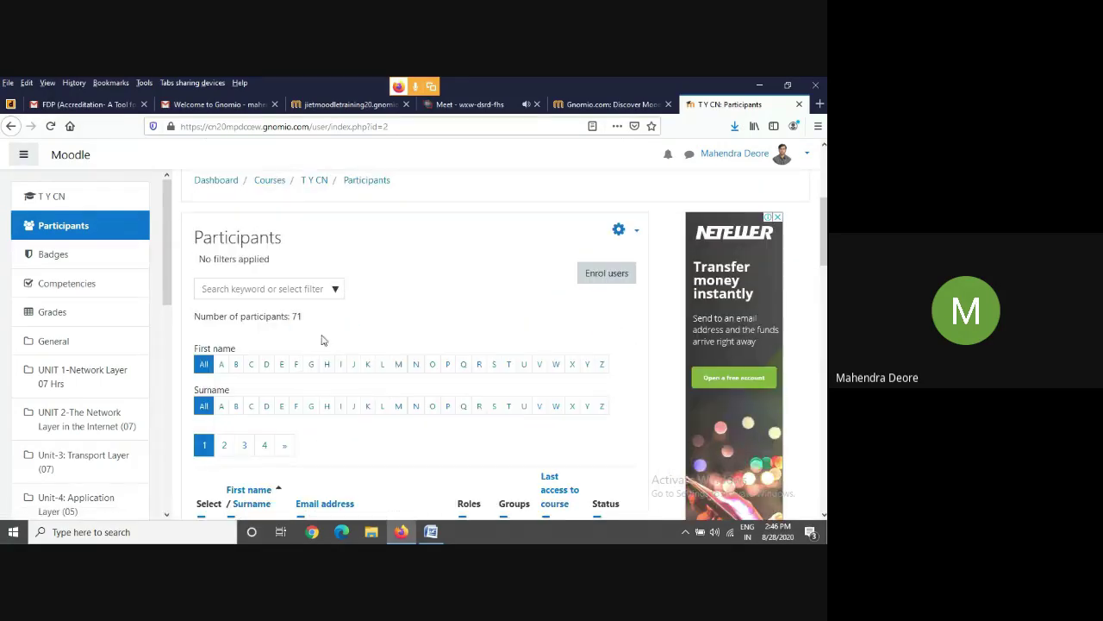
{"action": "scroll", "coordinate": [489, 405], "scroll_direction": "up", "scroll_amount": 3}
{"action": "scroll", "coordinate": [488, 405], "scroll_direction": "up", "scroll_amount": 1}
{"action": "scroll", "coordinate": [474, 426], "scroll_direction": "down", "scroll_amount": 2}
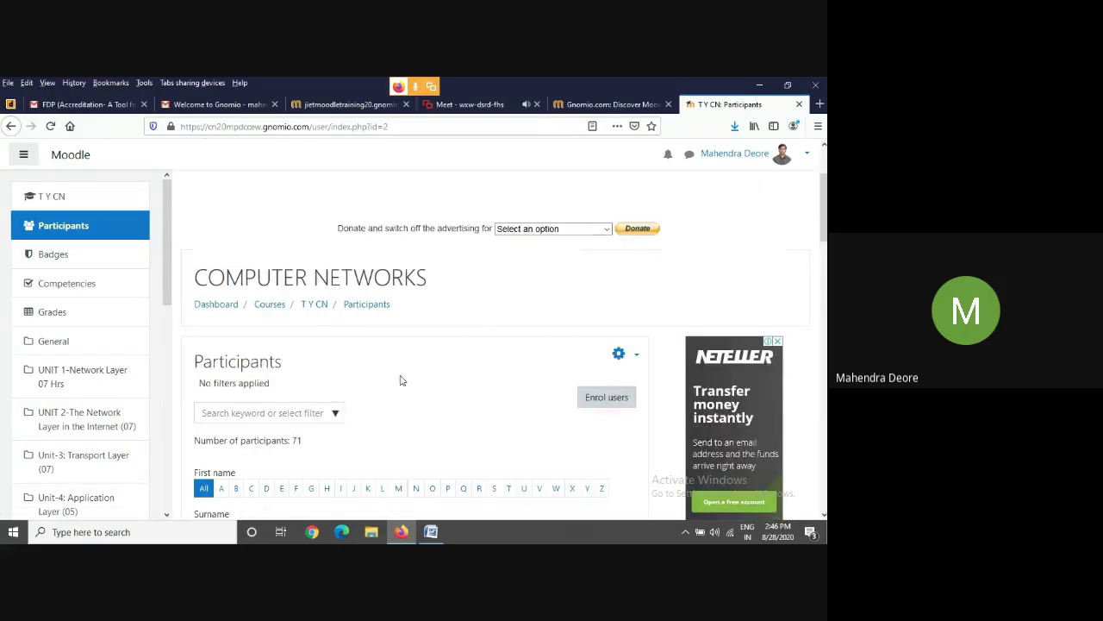
Step: Cancel the Enrol users dialog without adding anyone and reload the participants list
{"action": "left_click", "coordinate": [615, 398]}
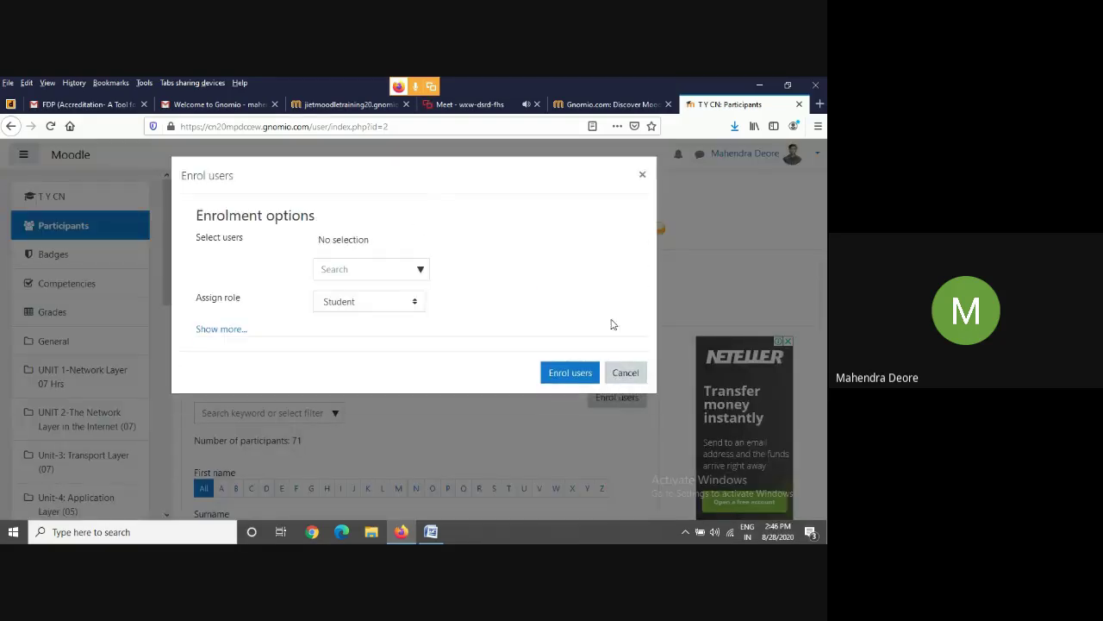
{"action": "left_click", "coordinate": [620, 374]}
{"action": "scroll", "coordinate": [441, 337], "scroll_direction": "down", "scroll_amount": 3}
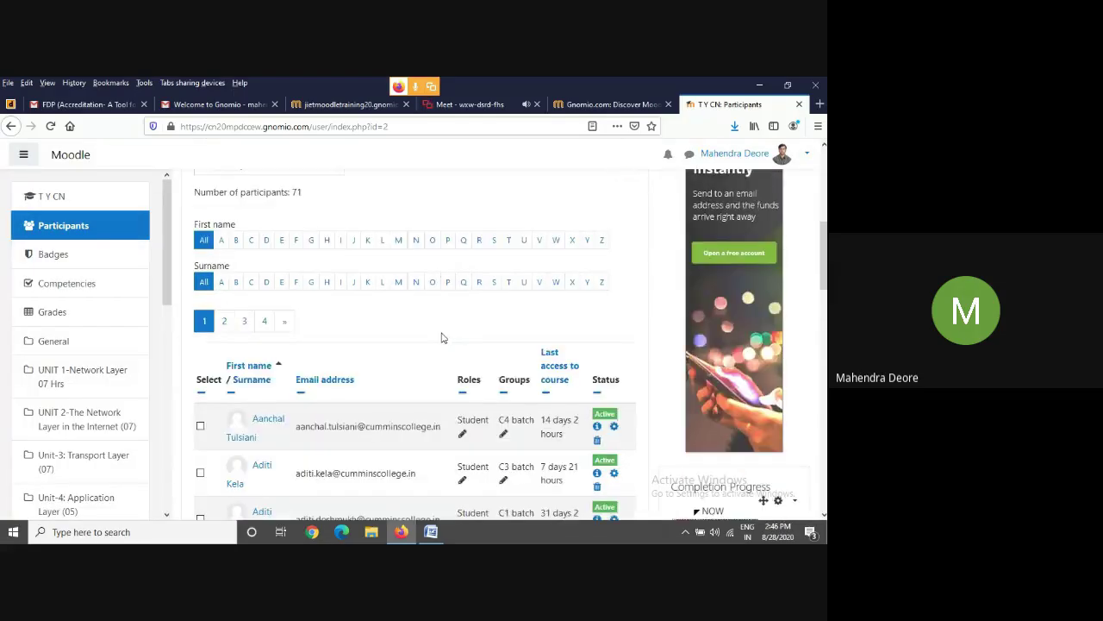
{"action": "scroll", "coordinate": [441, 337], "scroll_direction": "down", "scroll_amount": 2}
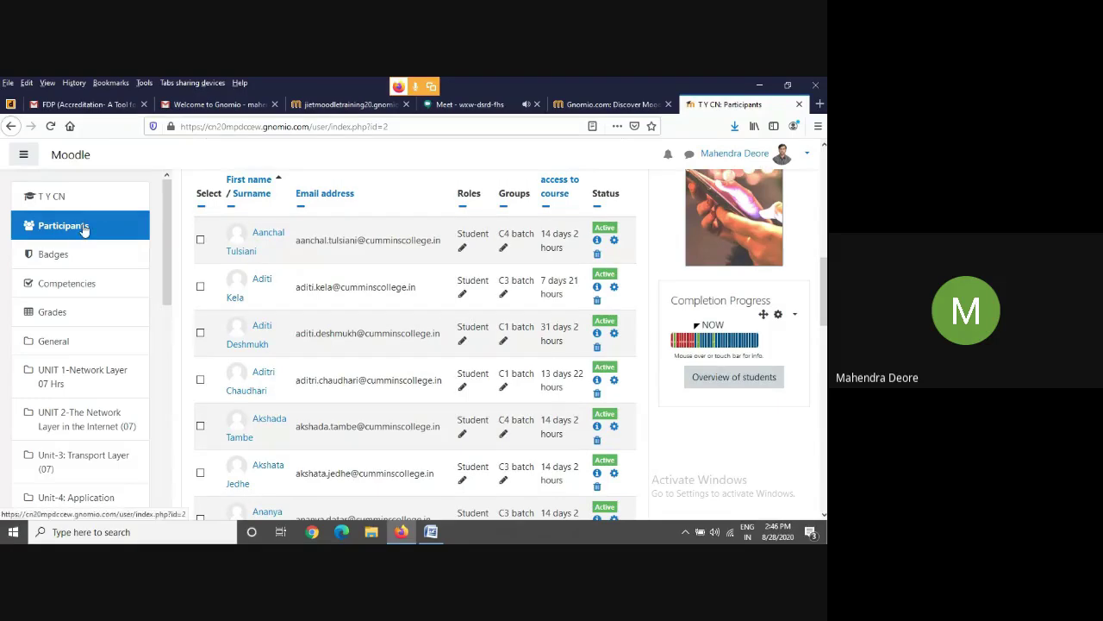
{"action": "left_click", "coordinate": [81, 227]}
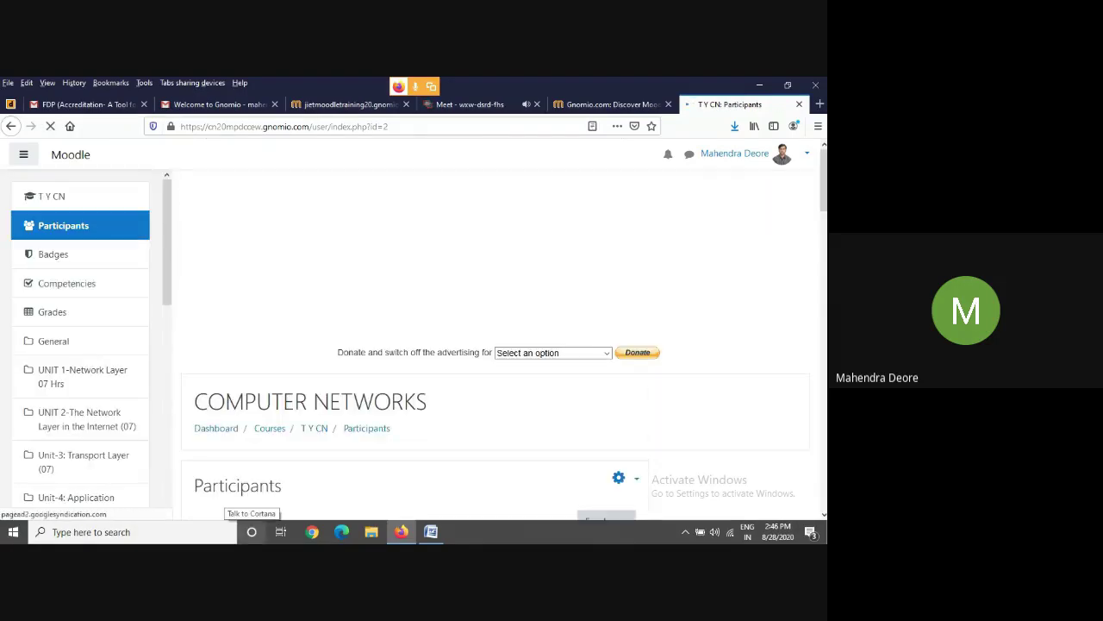
{"action": "scroll", "coordinate": [114, 302], "scroll_direction": "down", "scroll_amount": 10}
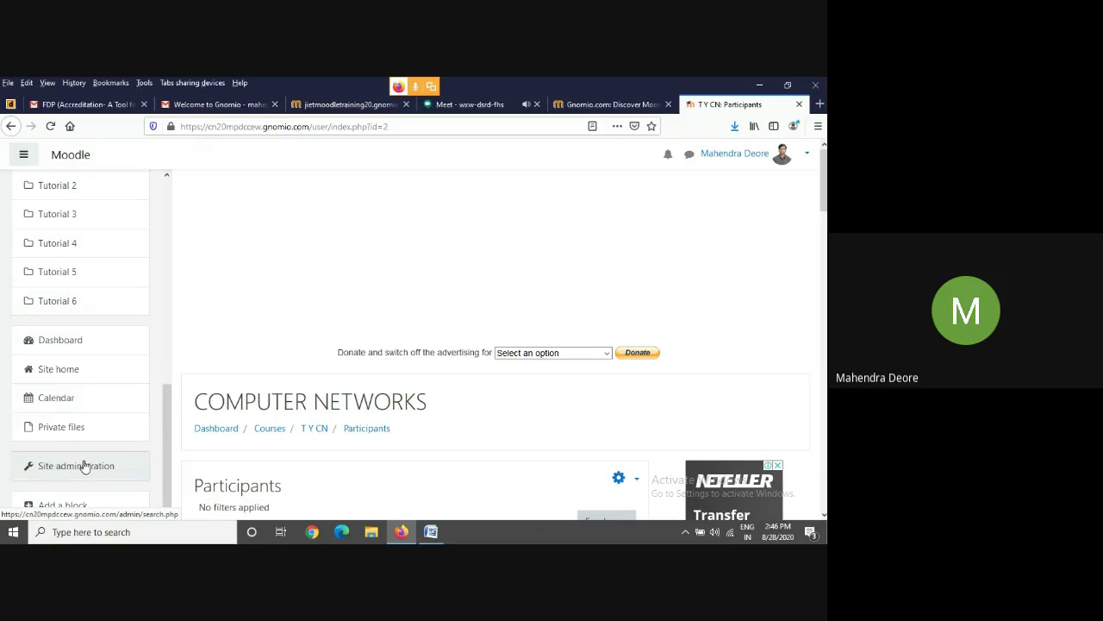
Step: Search the Site administration settings for 'self registration'
{"action": "left_click", "coordinate": [82, 465]}
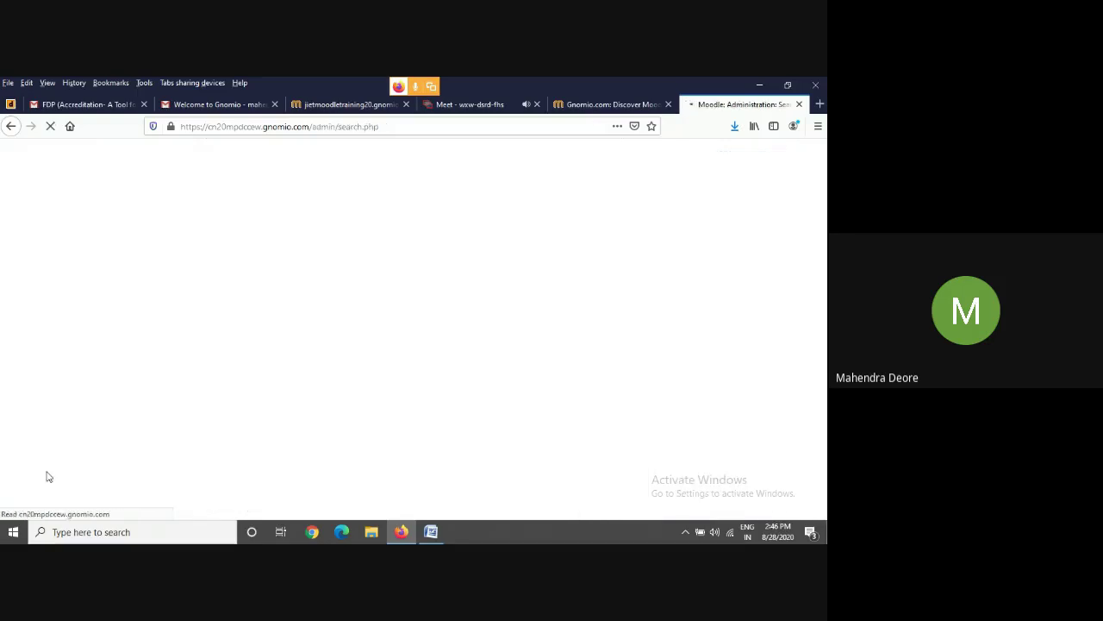
{"action": "scroll", "coordinate": [473, 442], "scroll_direction": "down", "scroll_amount": 2}
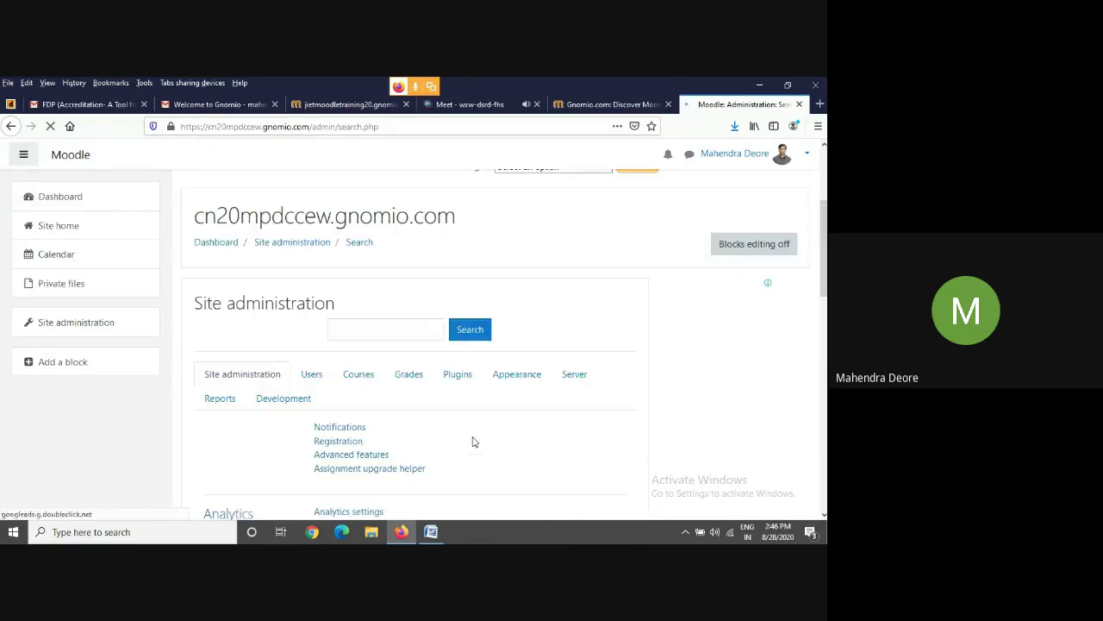
{"action": "left_click", "coordinate": [367, 323]}
{"action": "type", "text": "se"}
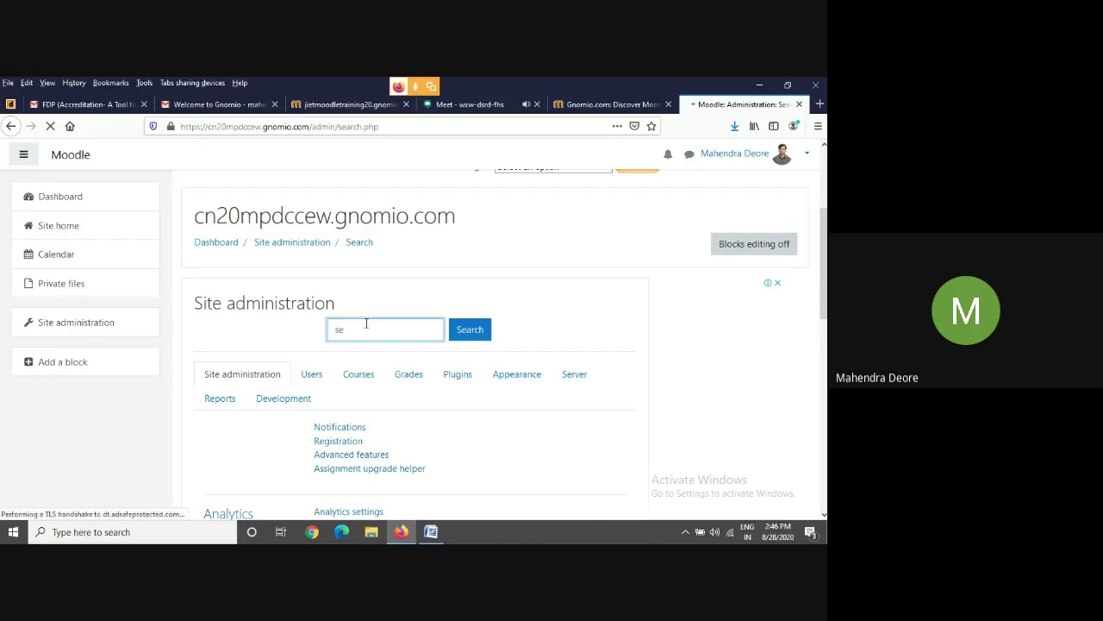
{"action": "type", "text": "lf re"}
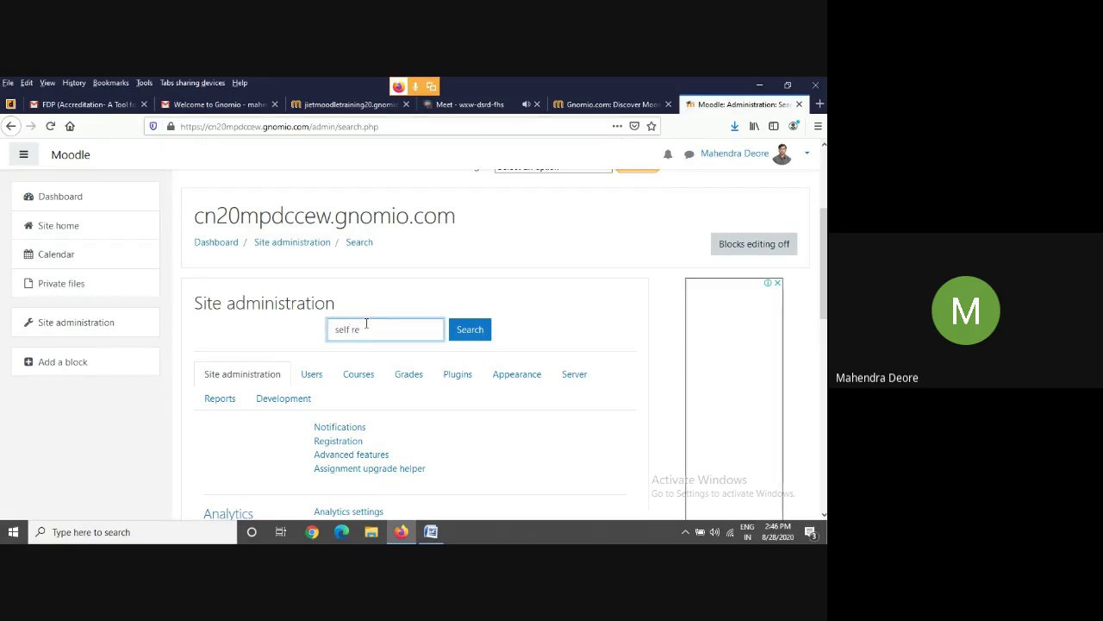
{"action": "type", "text": "gistrat"}
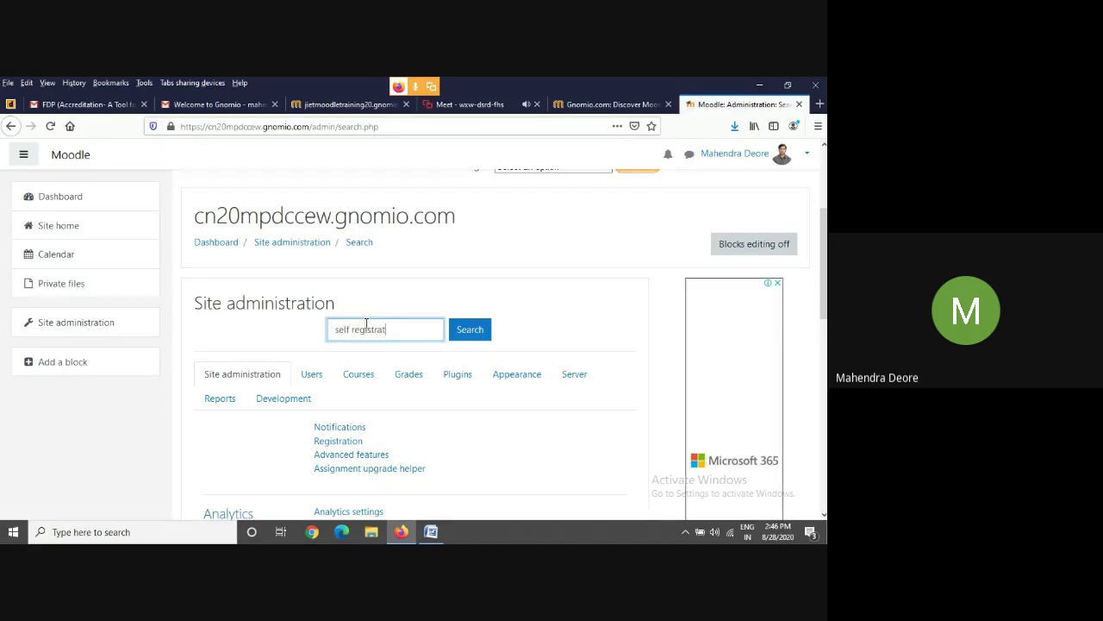
{"action": "type", "text": "ion"}
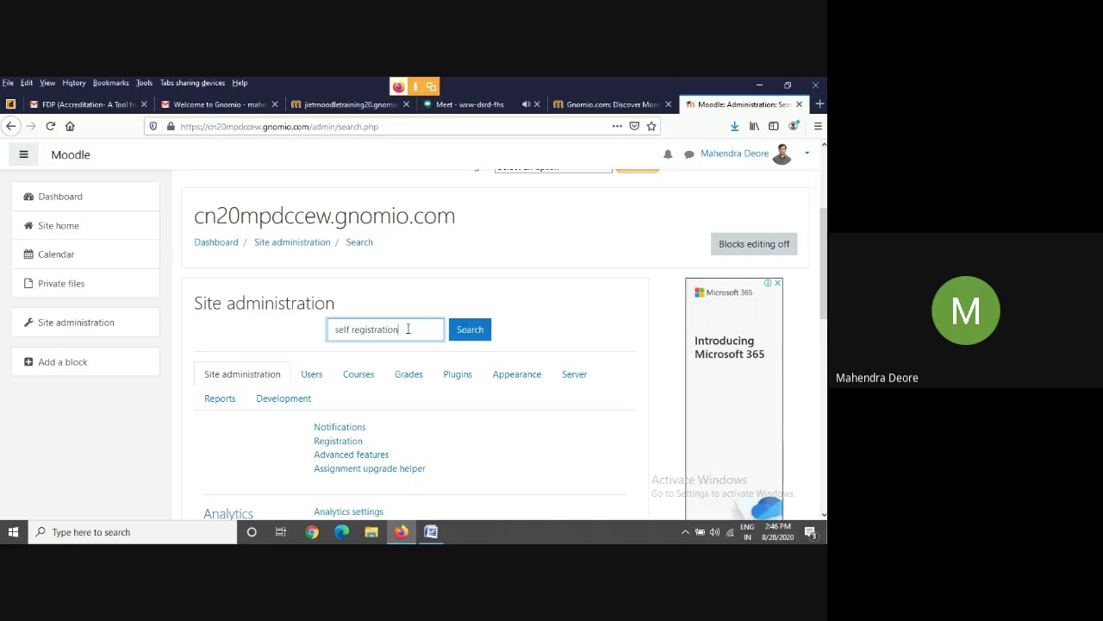
{"action": "left_click", "coordinate": [471, 335]}
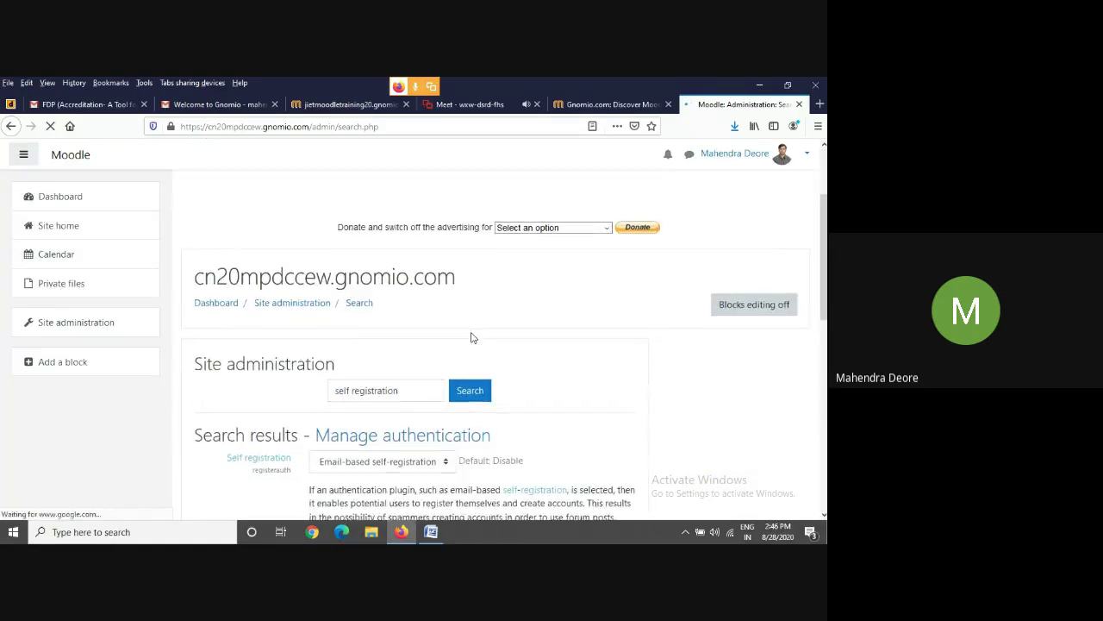
Step: Save Self registration as Email-based self-registration, then return to the Welcome to Gnomio email
{"action": "scroll", "coordinate": [346, 375], "scroll_direction": "down", "scroll_amount": 2}
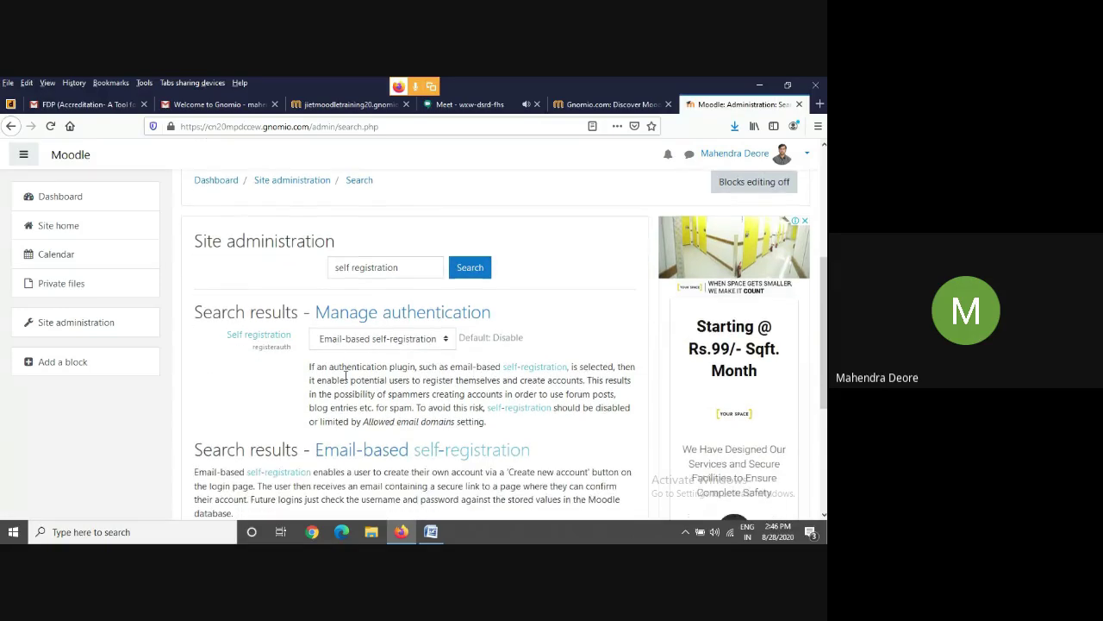
{"action": "left_click", "coordinate": [446, 339]}
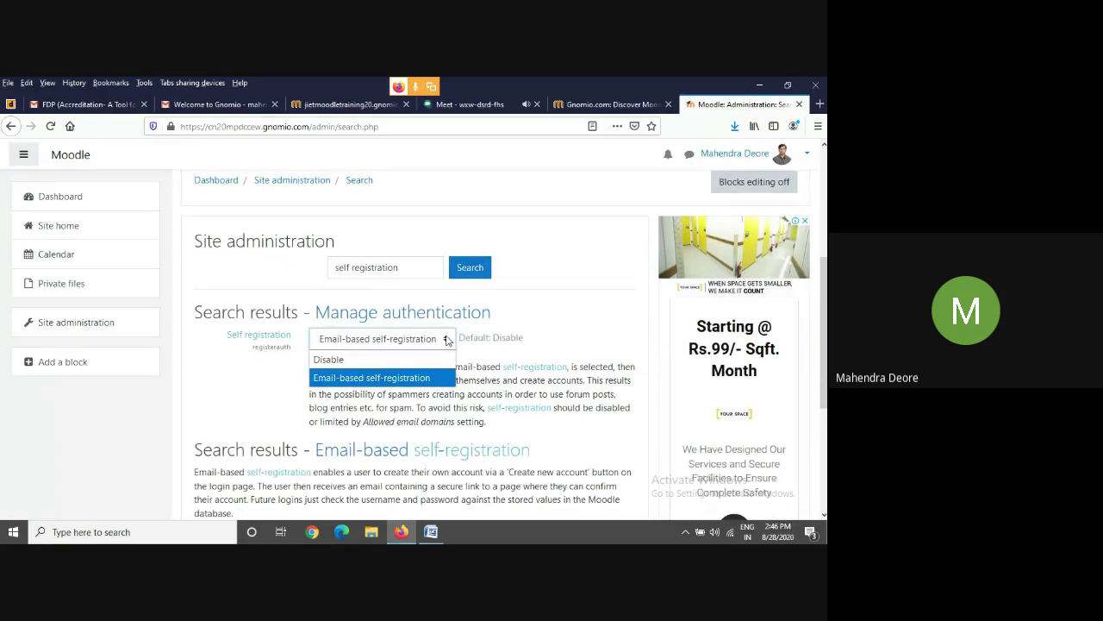
{"action": "left_click", "coordinate": [362, 377]}
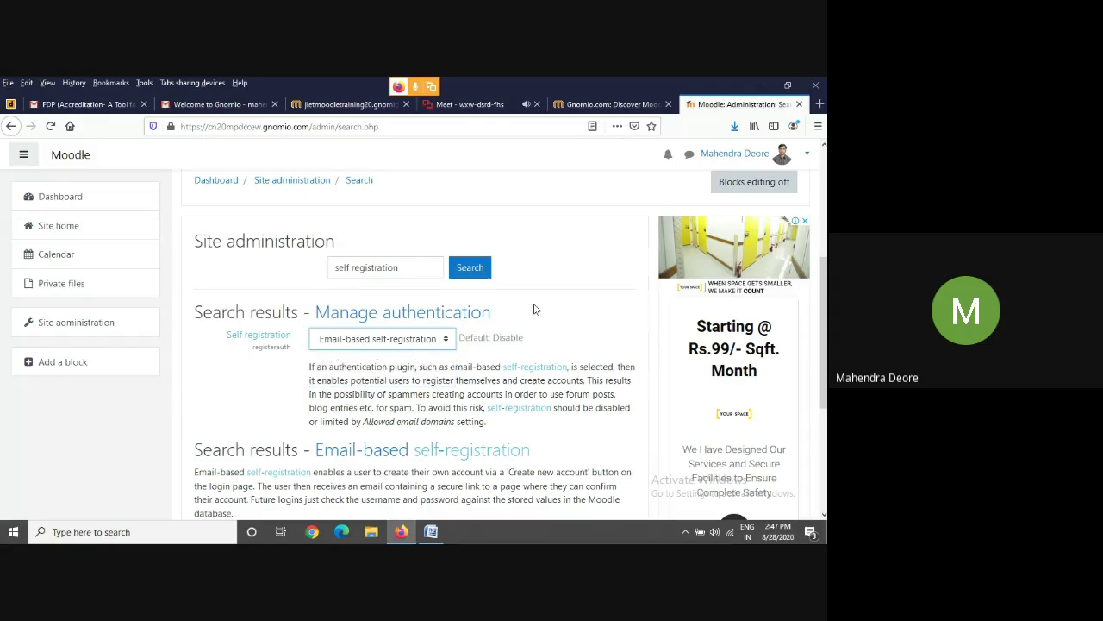
{"action": "scroll", "coordinate": [535, 309], "scroll_direction": "down", "scroll_amount": 5}
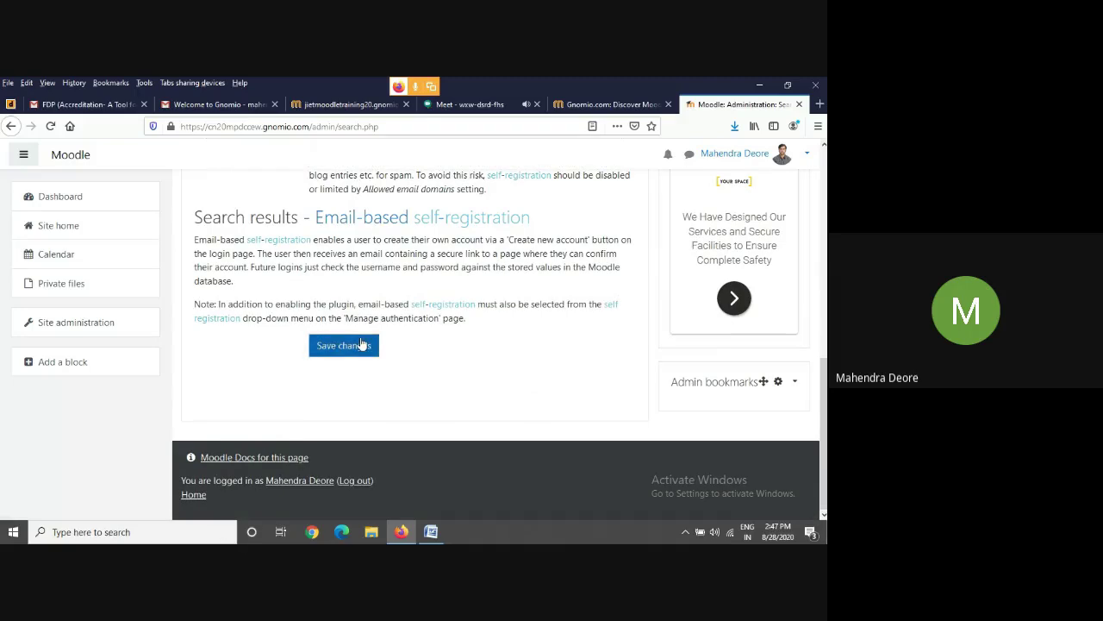
{"action": "left_click", "coordinate": [362, 345]}
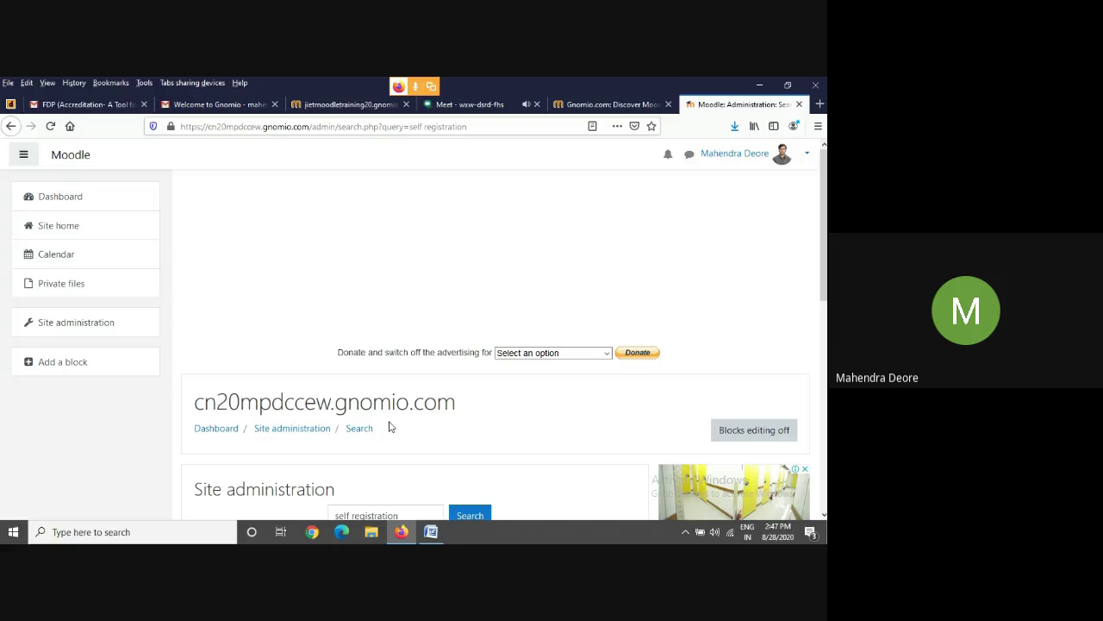
{"action": "left_click", "coordinate": [195, 104]}
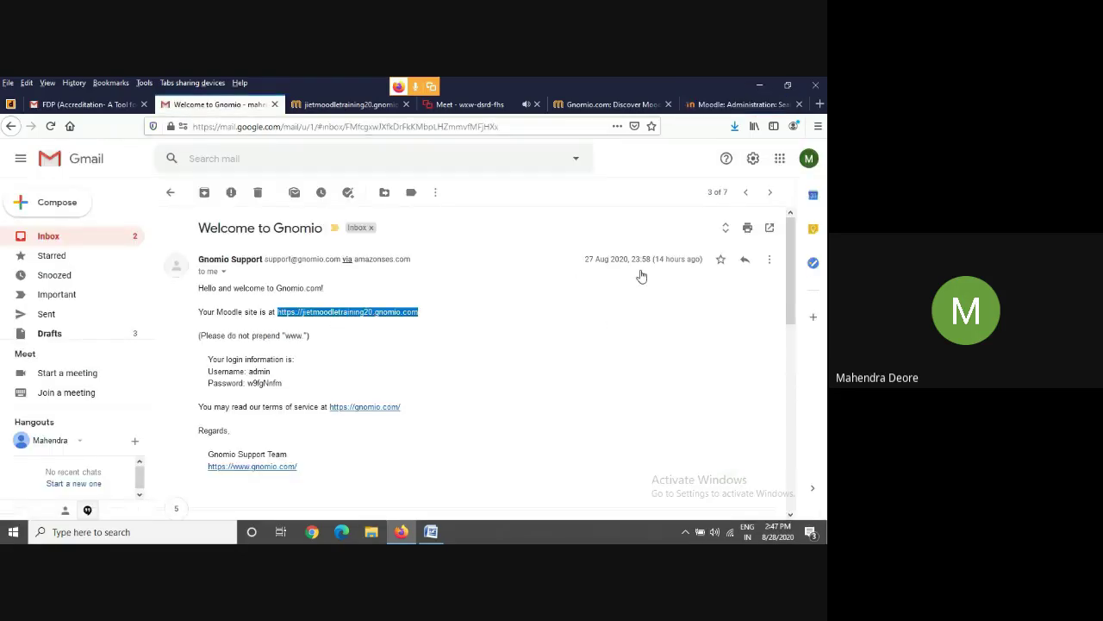
{"action": "left_click", "coordinate": [481, 105]}
{"action": "left_click", "coordinate": [349, 104]}
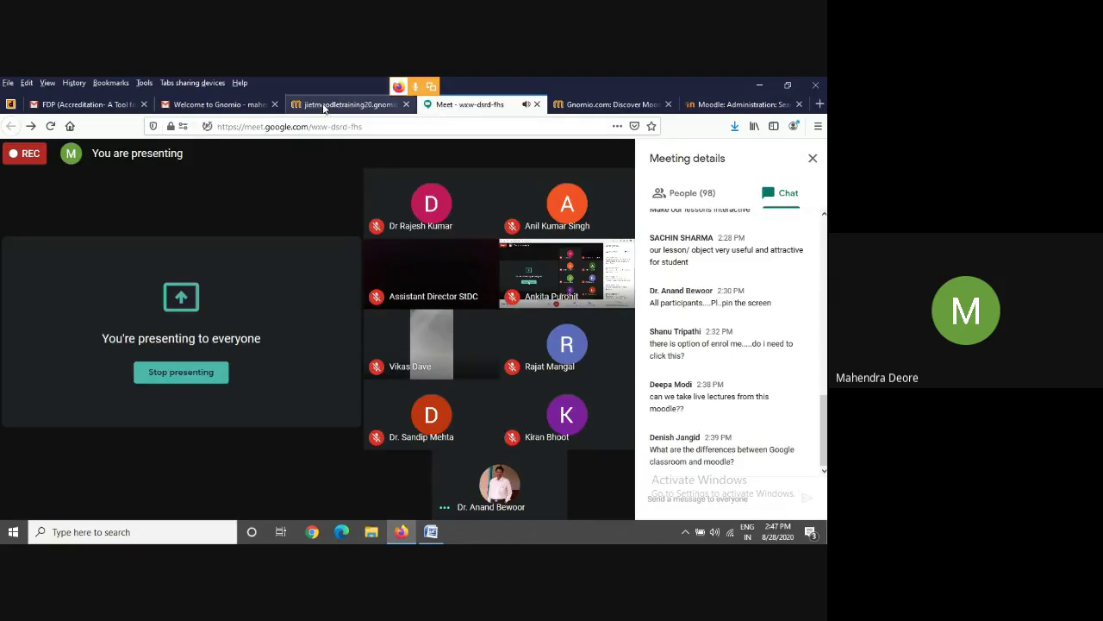
{"action": "left_click", "coordinate": [49, 125]}
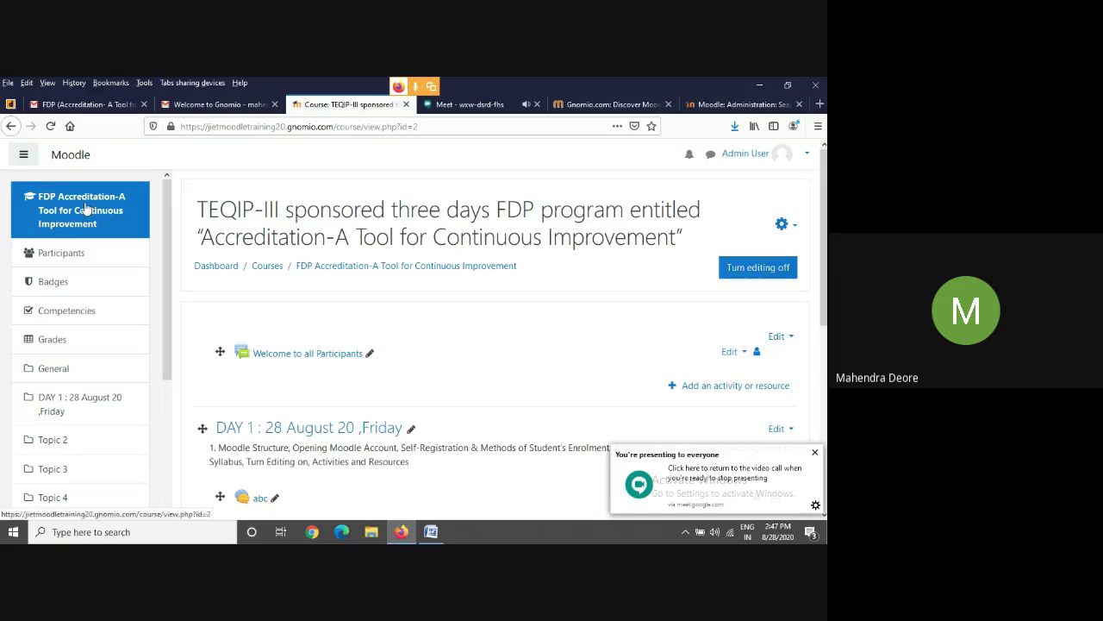
{"action": "left_click", "coordinate": [54, 246]}
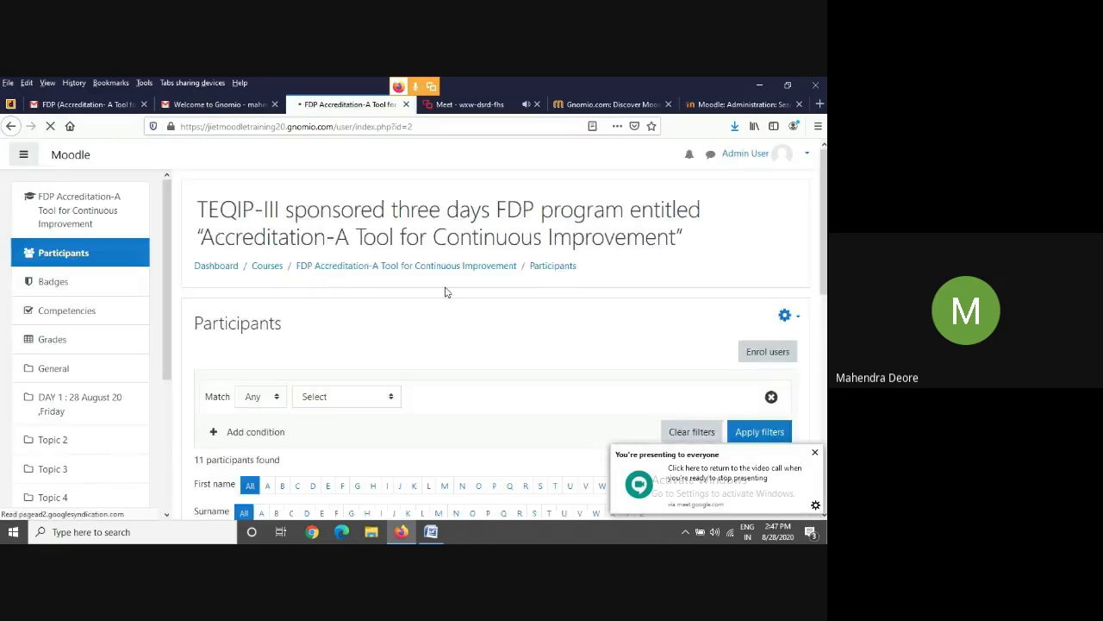
{"action": "scroll", "coordinate": [458, 379], "scroll_direction": "down", "scroll_amount": 5}
{"action": "scroll", "coordinate": [458, 379], "scroll_direction": "down", "scroll_amount": 3}
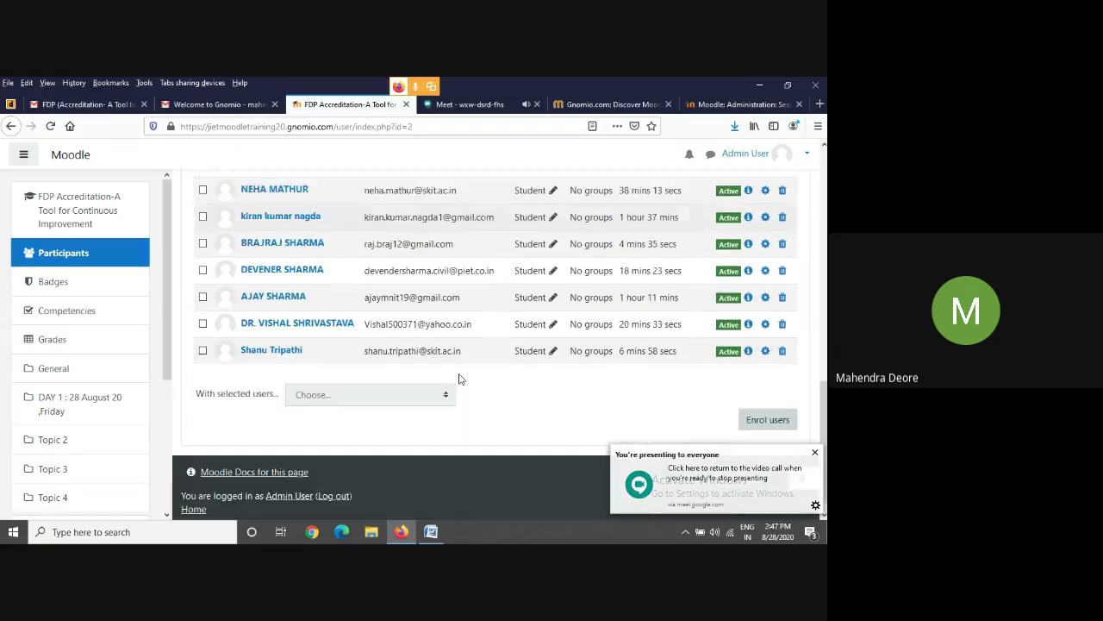
{"action": "scroll", "coordinate": [541, 369], "scroll_direction": "up", "scroll_amount": 3}
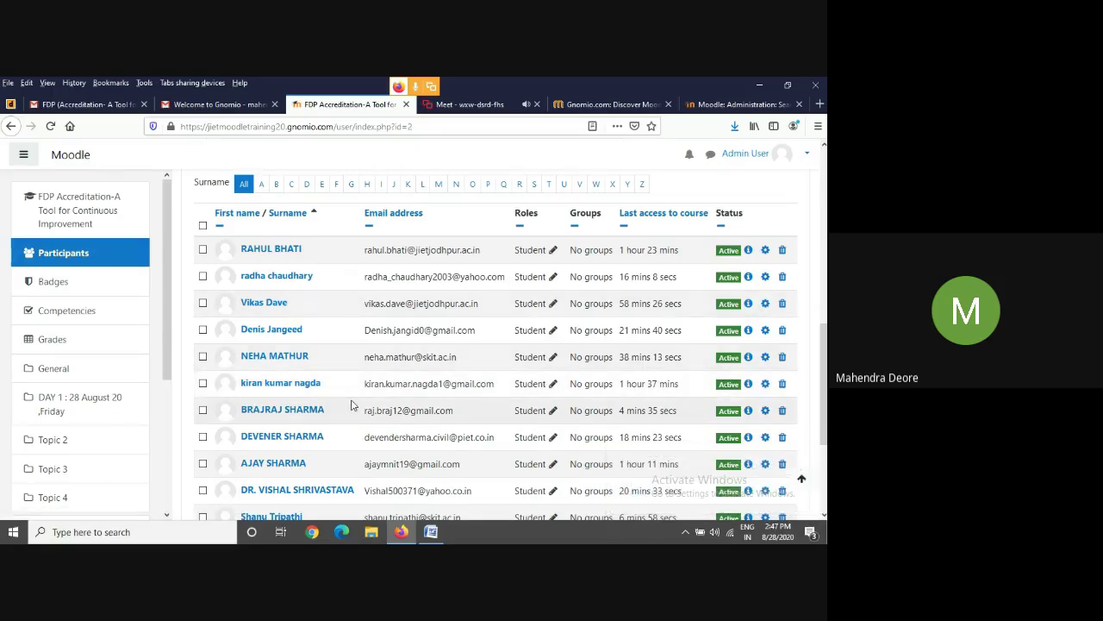
{"action": "scroll", "coordinate": [351, 405], "scroll_direction": "down", "scroll_amount": 2}
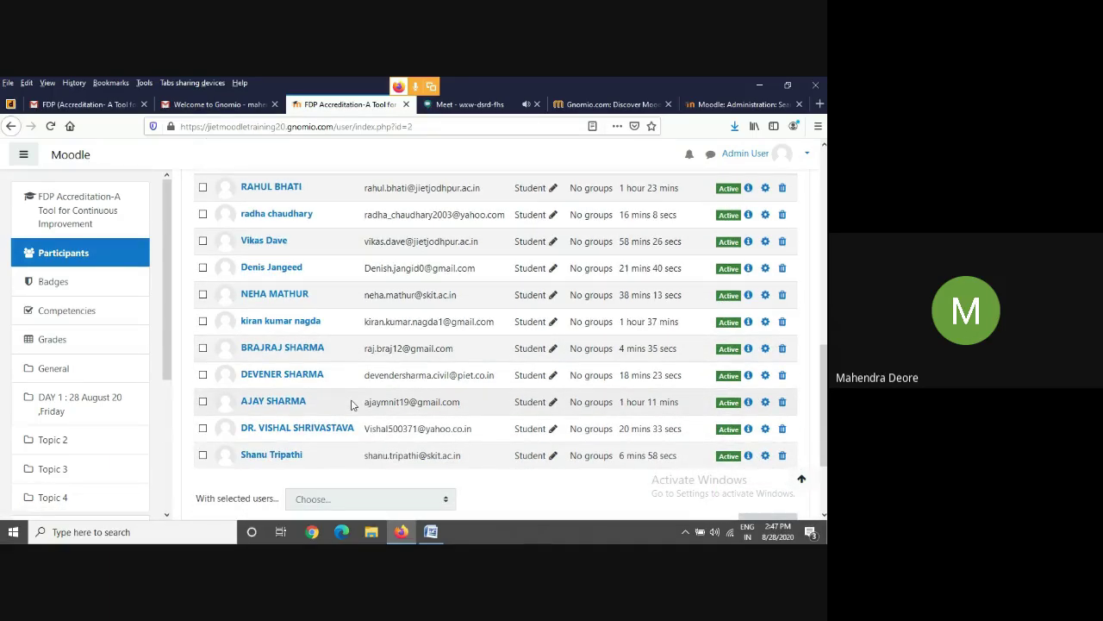
{"action": "scroll", "coordinate": [380, 401], "scroll_direction": "up", "scroll_amount": 4}
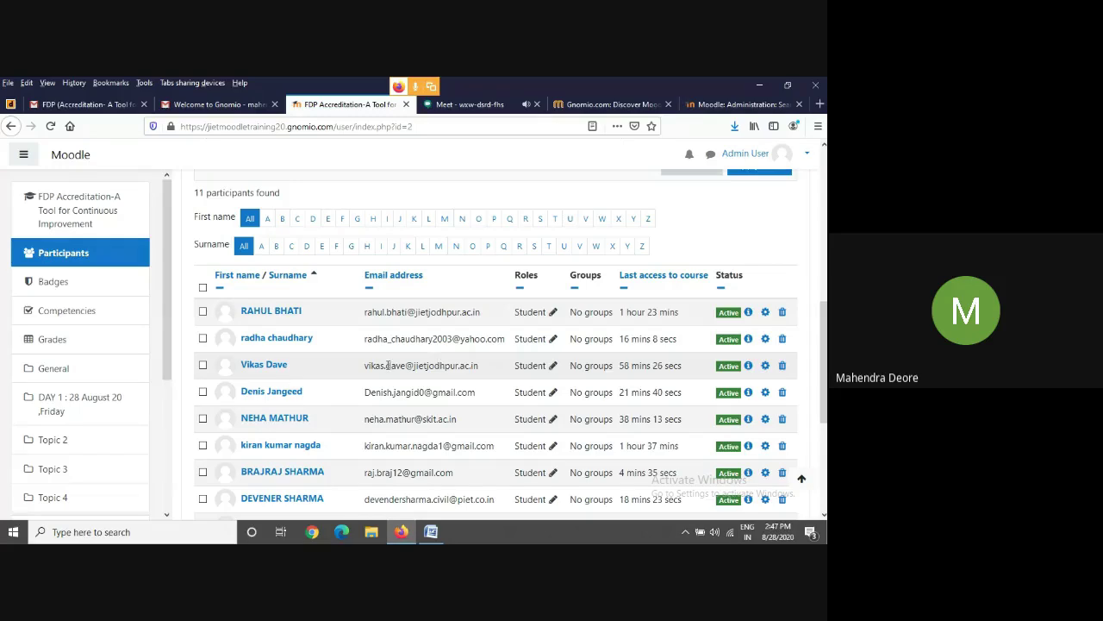
{"action": "scroll", "coordinate": [388, 365], "scroll_direction": "down", "scroll_amount": 3}
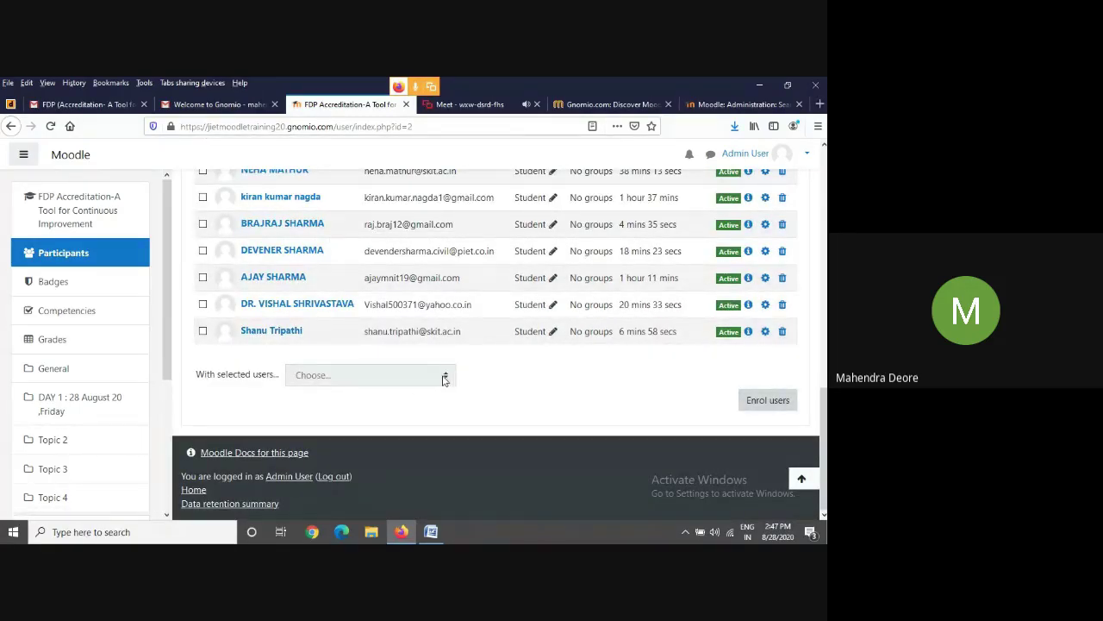
{"action": "scroll", "coordinate": [445, 380], "scroll_direction": "up", "scroll_amount": 3}
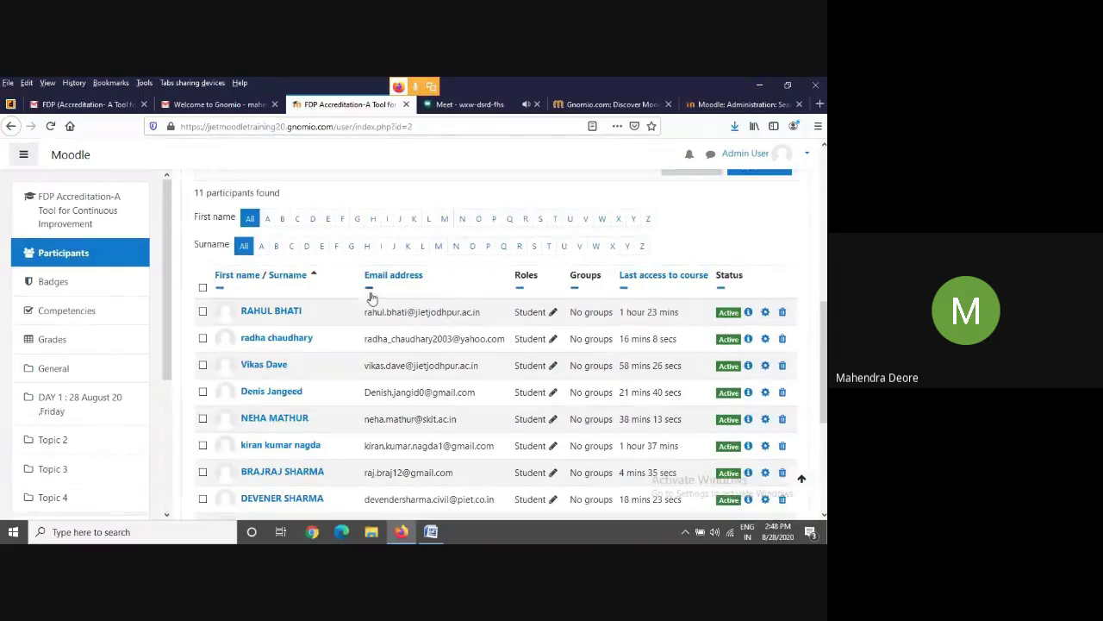
Step: Select all 11 FDP participants and choose Send a message for them
{"action": "left_click", "coordinate": [67, 252]}
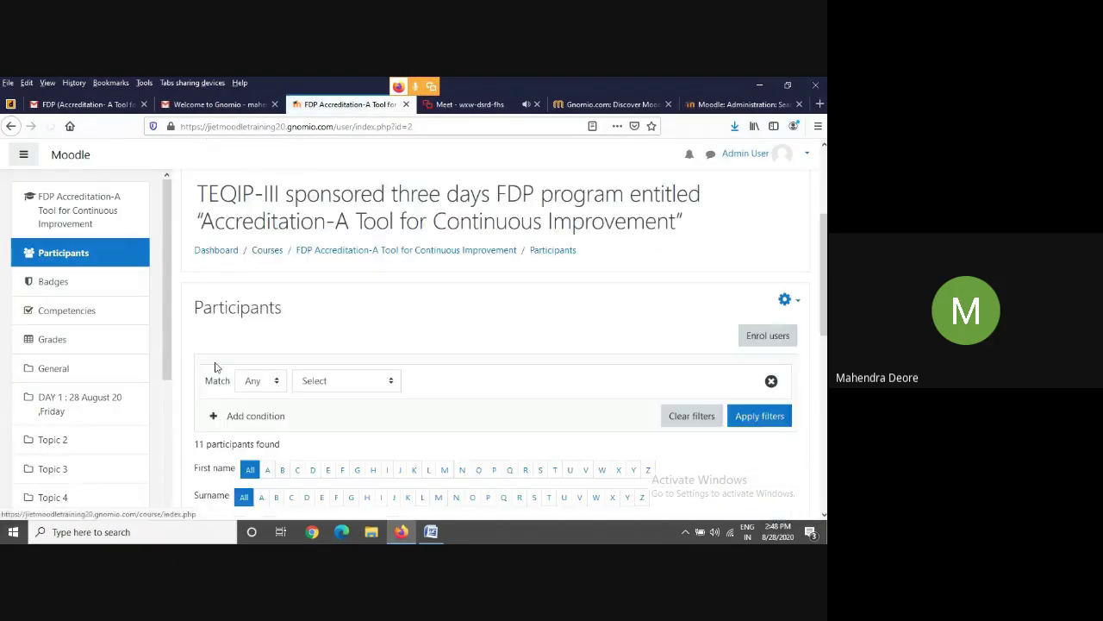
{"action": "scroll", "coordinate": [328, 429], "scroll_direction": "down", "scroll_amount": 2}
{"action": "left_click", "coordinate": [203, 352]}
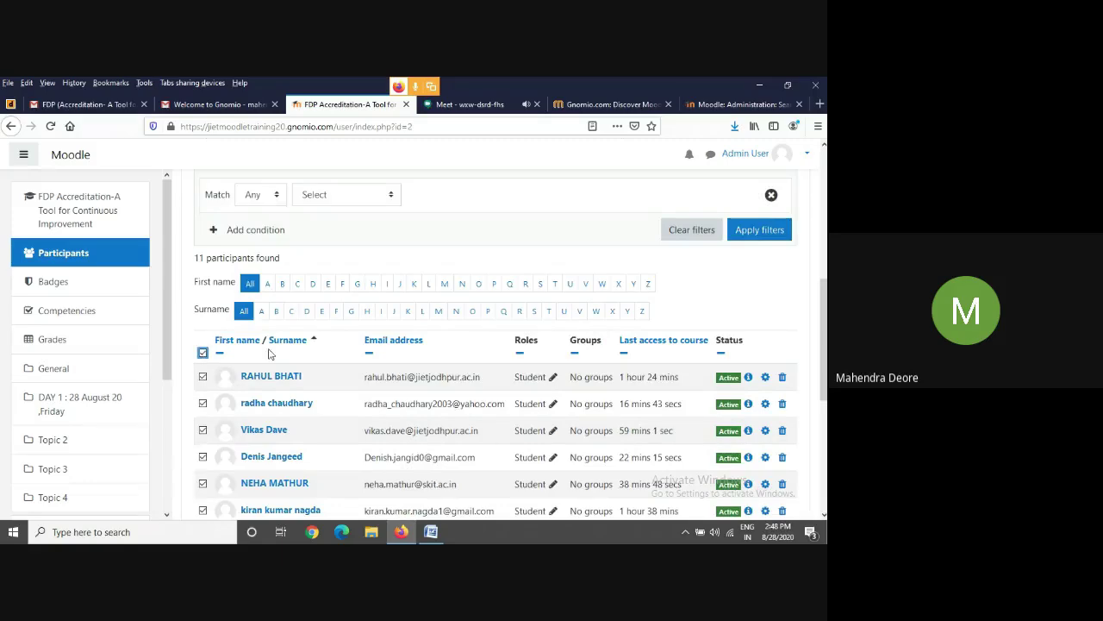
{"action": "scroll", "coordinate": [328, 367], "scroll_direction": "down", "scroll_amount": 3}
{"action": "left_click", "coordinate": [371, 374]}
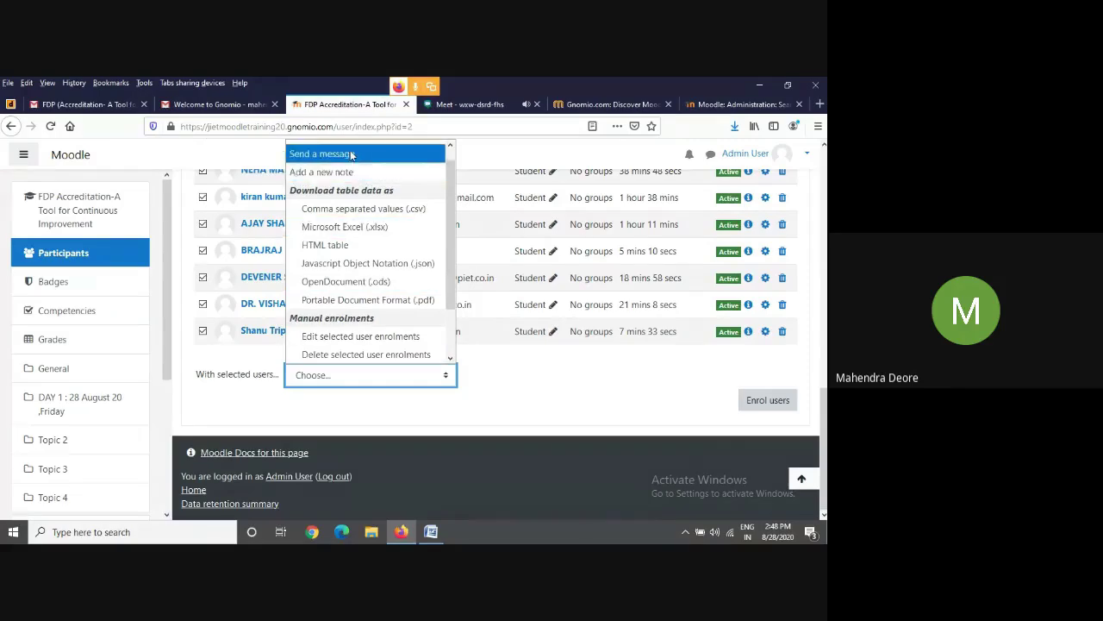
{"action": "left_click", "coordinate": [350, 152]}
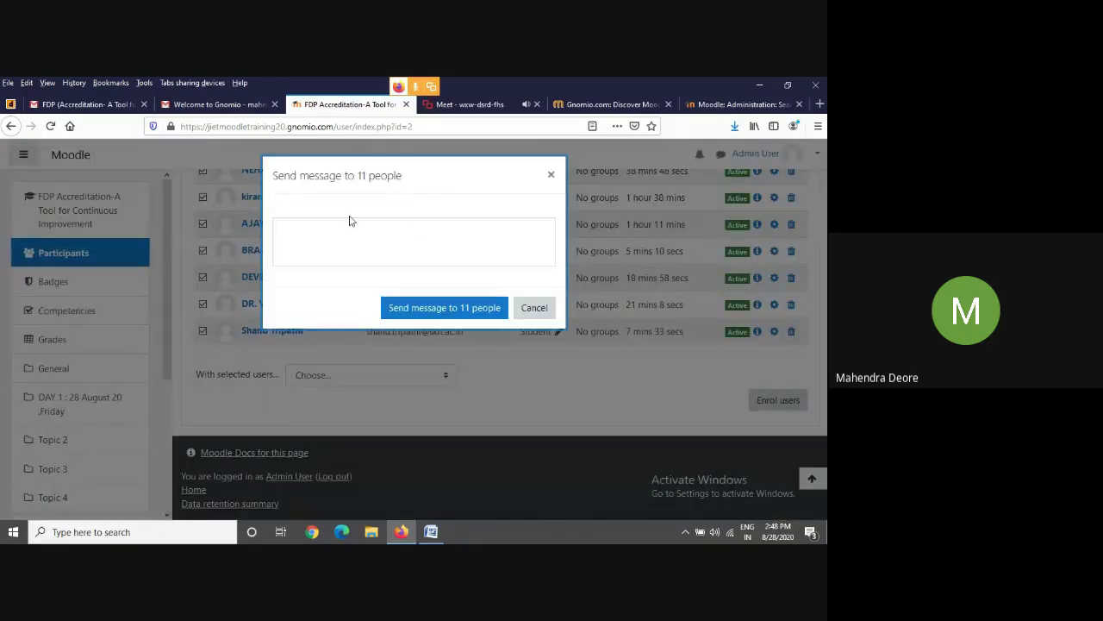
Step: Send 'Welcome to Ginimio moodle demo!' to all 11 selected participants
{"action": "left_click", "coordinate": [328, 229]}
{"action": "type", "text": "W"}
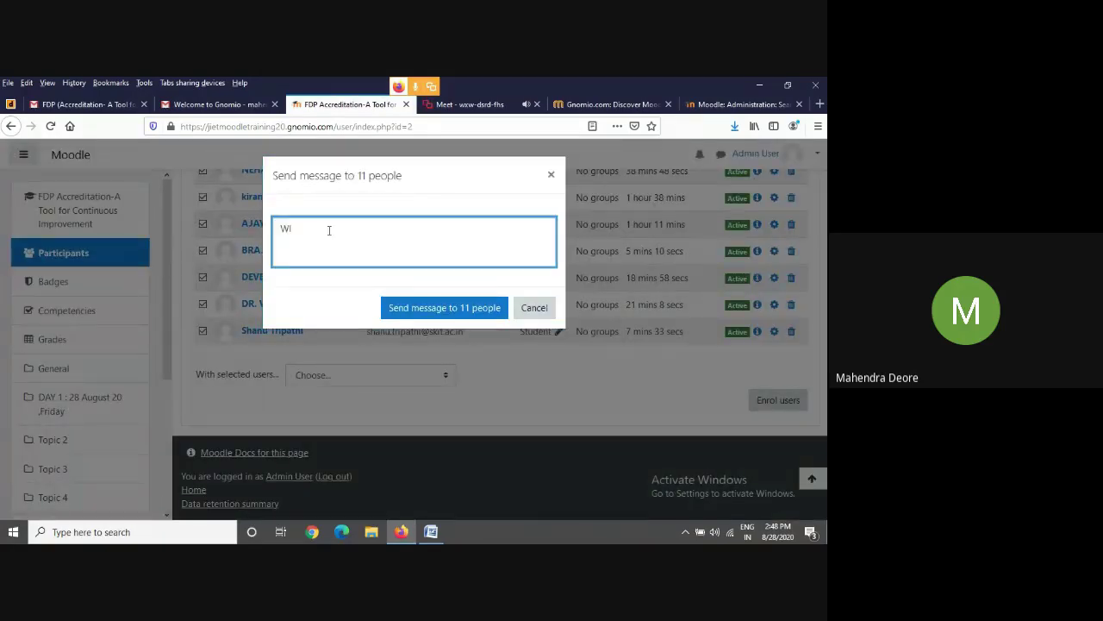
{"action": "type", "text": "elcome to ginimio m"}
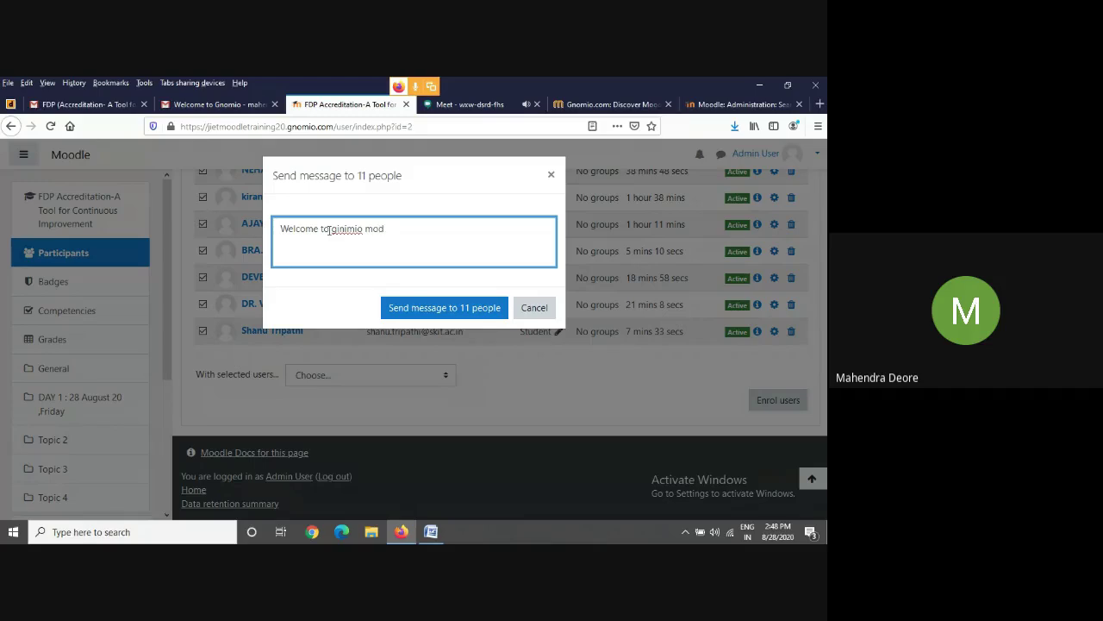
{"action": "type", "text": "oodle demo!"}
{"action": "left_click", "coordinate": [336, 229]}
{"action": "key", "text": "BackSpace"}
{"action": "type", "text": "G"}
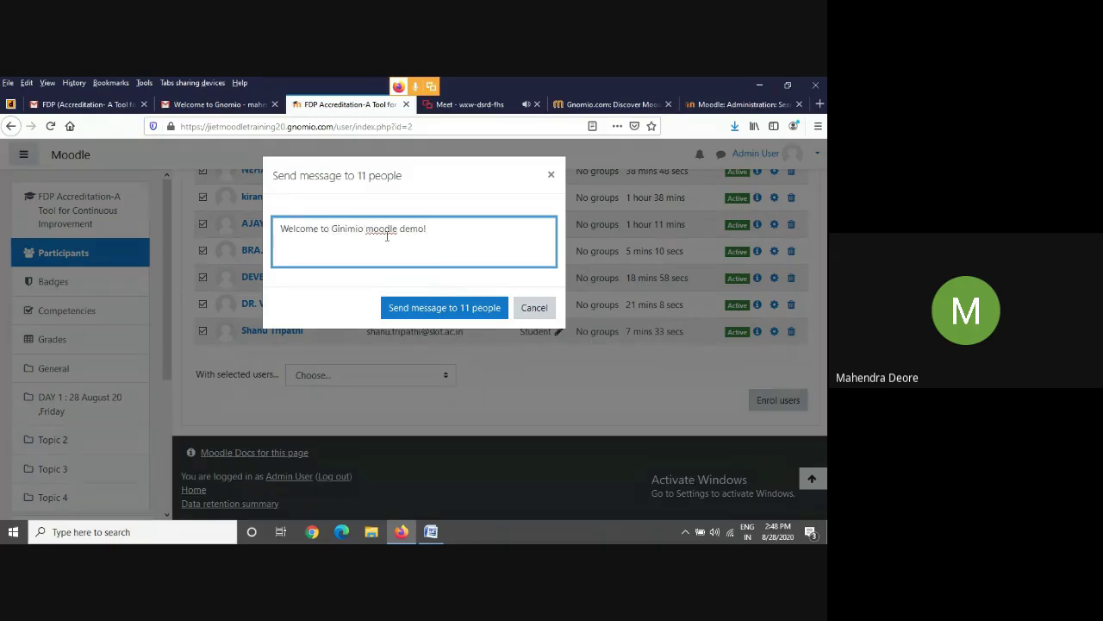
{"action": "type", "text": "i"}
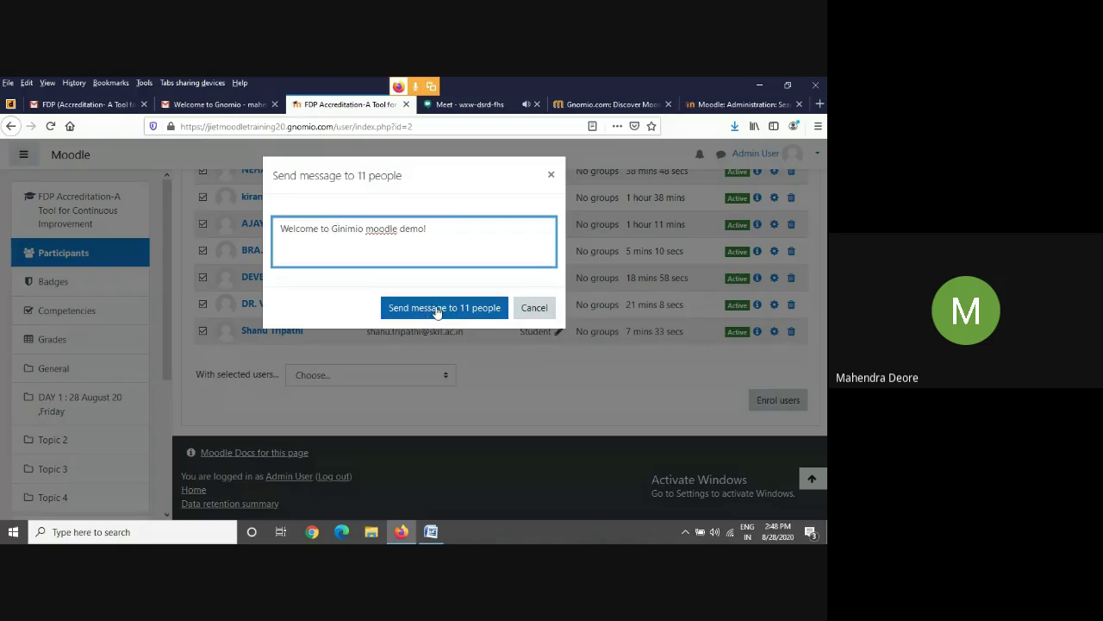
{"action": "left_click", "coordinate": [437, 308]}
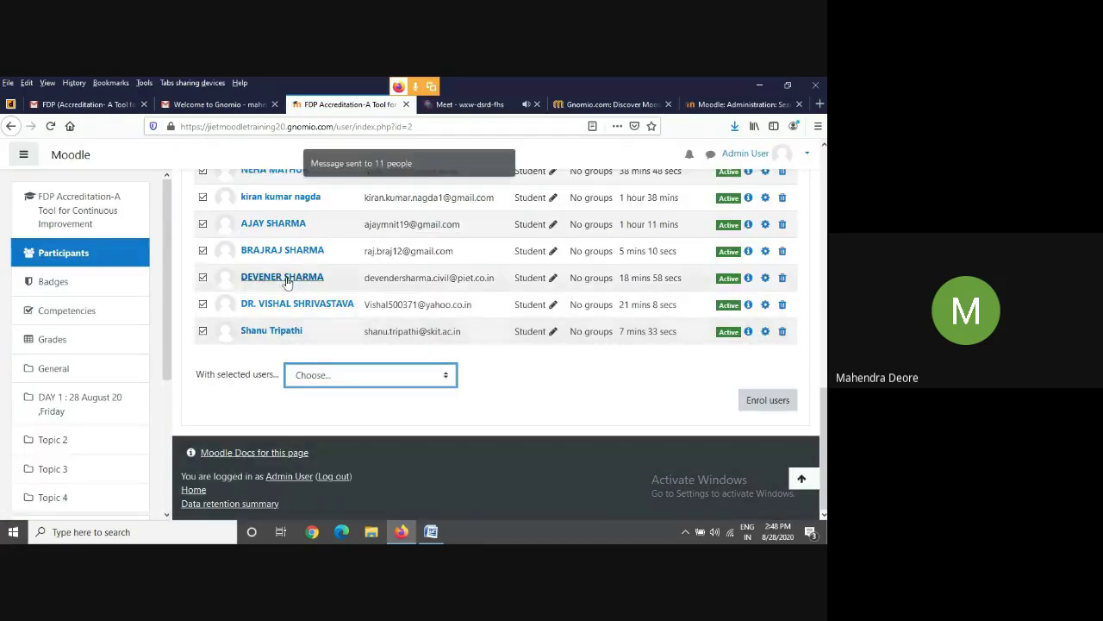
{"action": "scroll", "coordinate": [483, 259], "scroll_direction": "up", "scroll_amount": 10}
{"action": "left_click", "coordinate": [470, 104]}
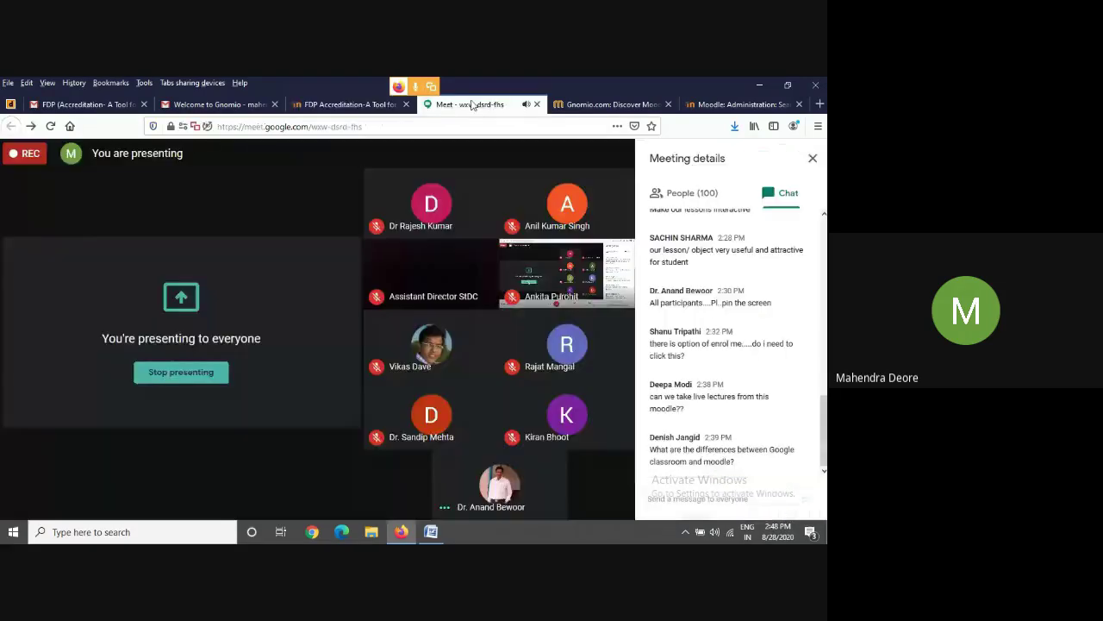
{"action": "left_click", "coordinate": [338, 106]}
{"action": "scroll", "coordinate": [446, 372], "scroll_direction": "down", "scroll_amount": 3}
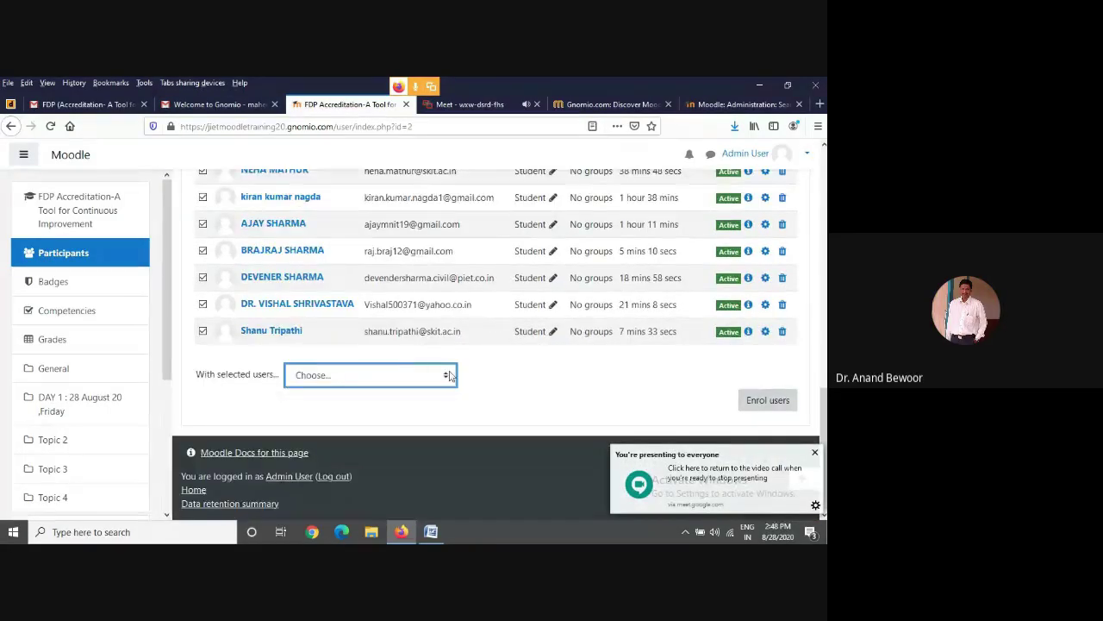
{"action": "scroll", "coordinate": [415, 372], "scroll_direction": "up", "scroll_amount": 3}
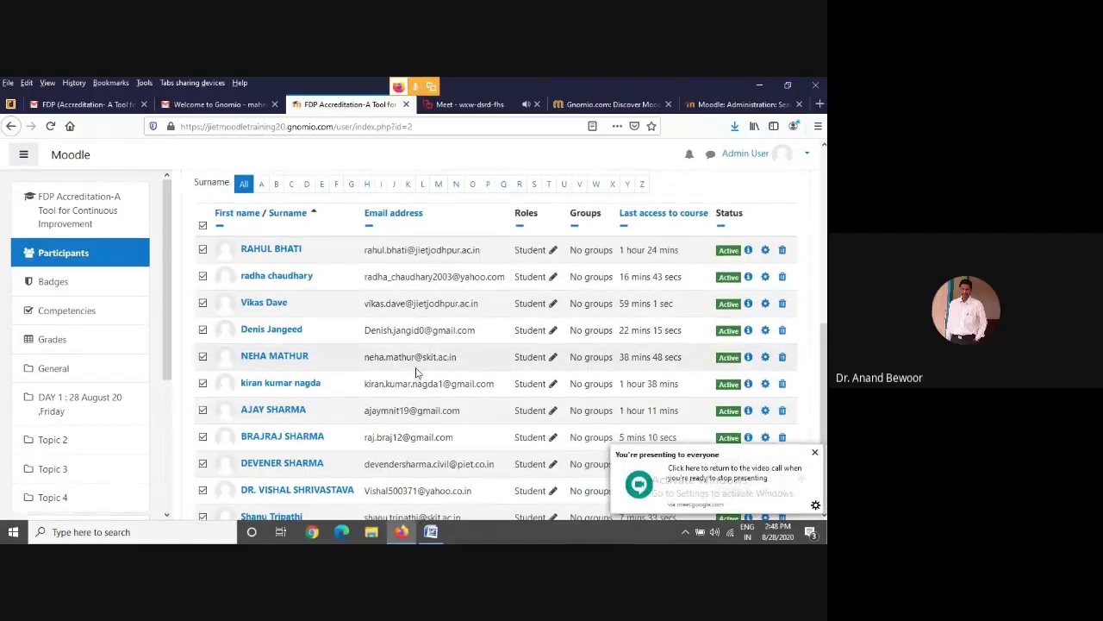
{"action": "left_click", "coordinate": [815, 454]}
{"action": "scroll", "coordinate": [436, 407], "scroll_direction": "down", "scroll_amount": 2}
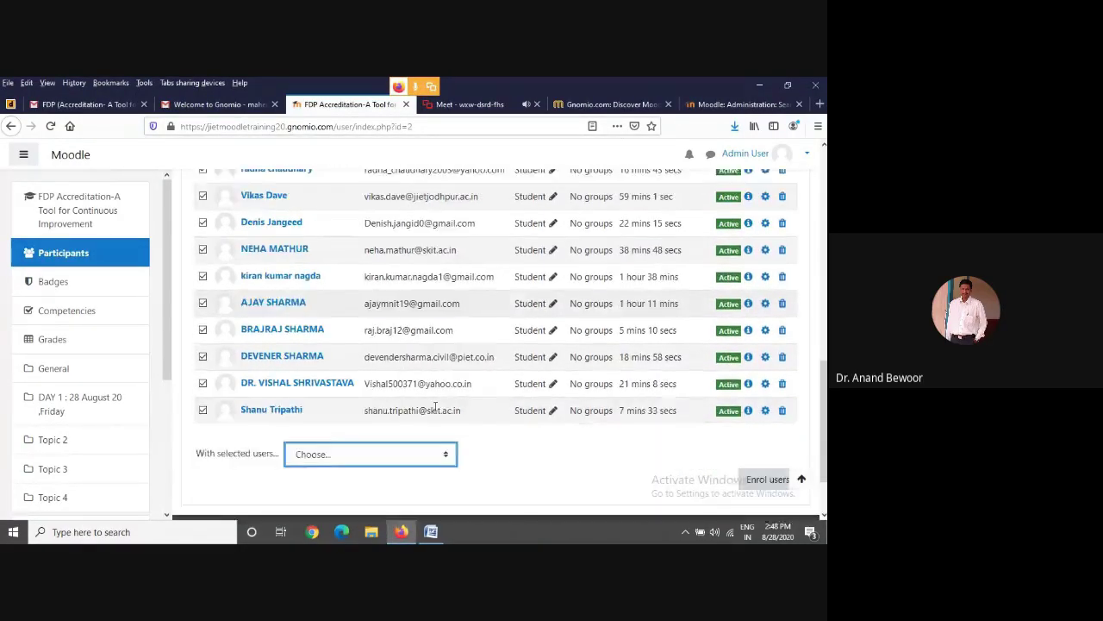
{"action": "scroll", "coordinate": [435, 406], "scroll_direction": "up", "scroll_amount": 1}
{"action": "scroll", "coordinate": [435, 407], "scroll_direction": "up", "scroll_amount": 1}
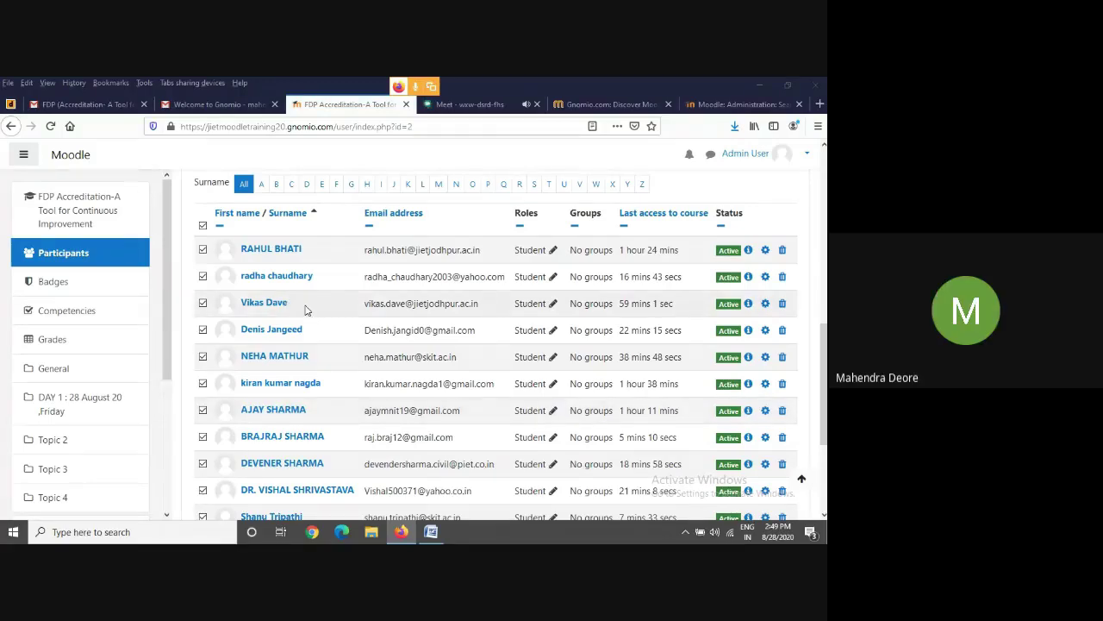
{"action": "scroll", "coordinate": [3, 267], "scroll_direction": "up", "scroll_amount": 3}
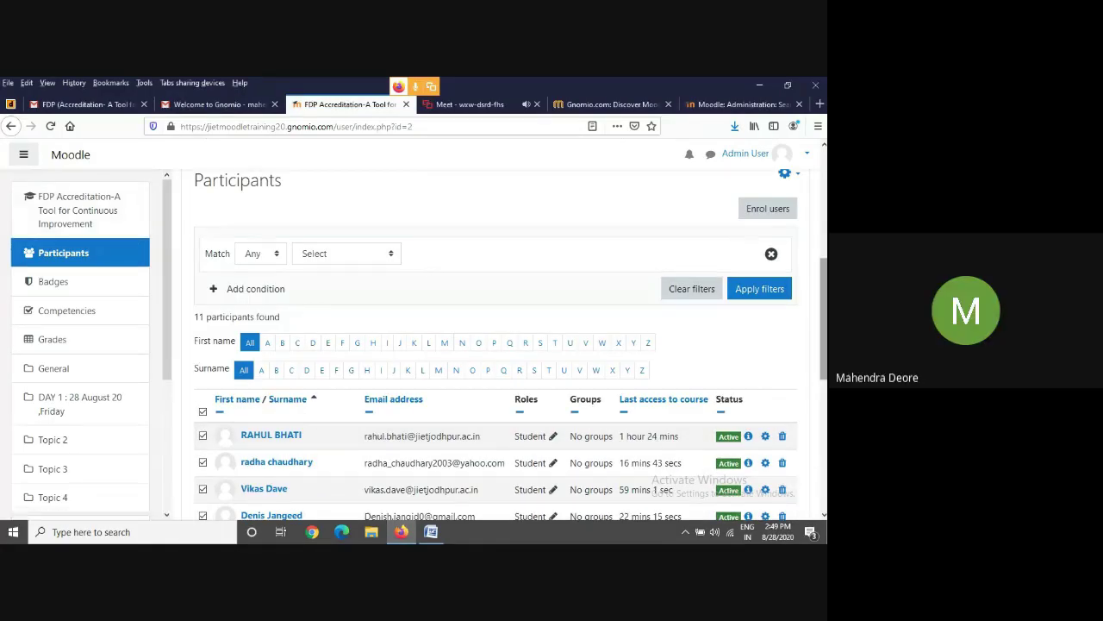
{"action": "scroll", "coordinate": [798, 320], "scroll_direction": "up", "scroll_amount": 3}
{"action": "left_click", "coordinate": [789, 420]}
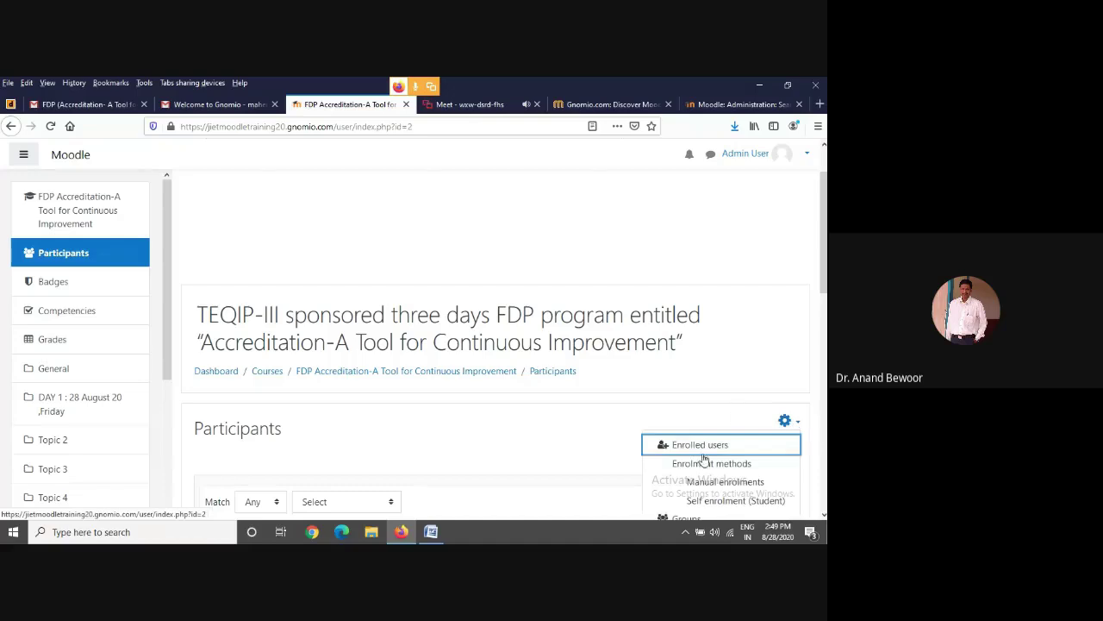
{"action": "scroll", "coordinate": [720, 454], "scroll_direction": "down", "scroll_amount": 1}
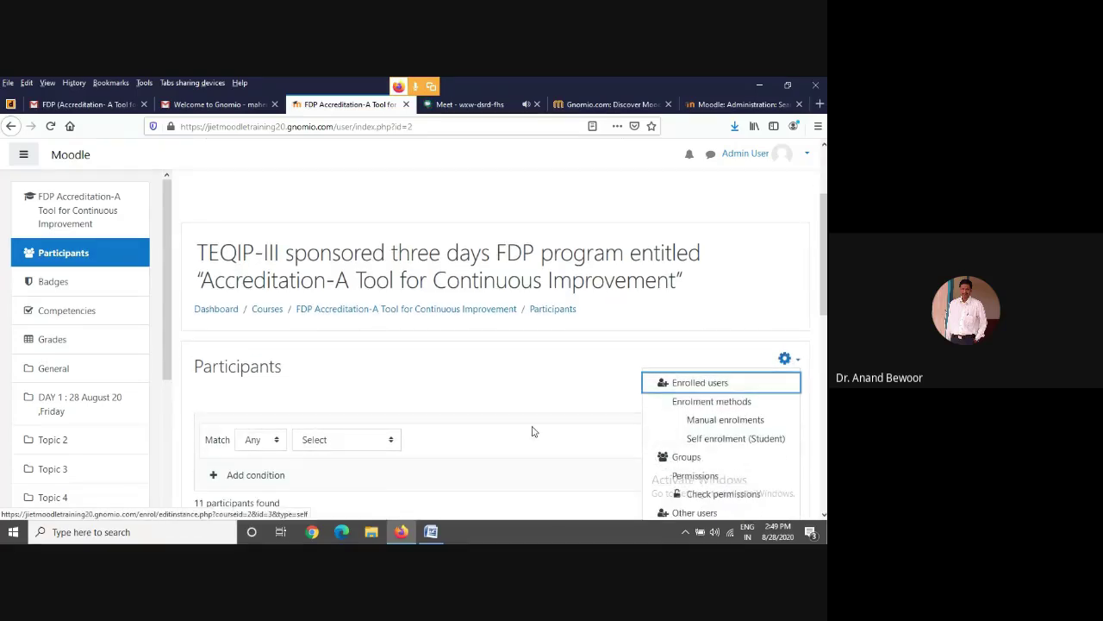
{"action": "left_click", "coordinate": [423, 352]}
{"action": "scroll", "coordinate": [429, 362], "scroll_direction": "down", "scroll_amount": 2}
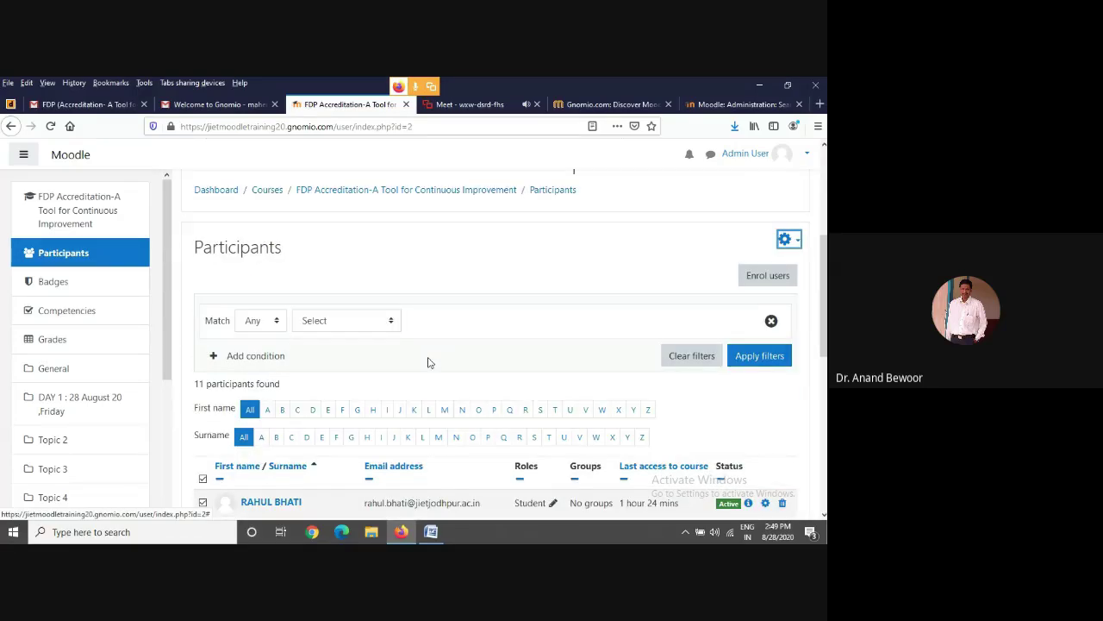
{"action": "scroll", "coordinate": [426, 362], "scroll_direction": "down", "scroll_amount": 5}
{"action": "left_click", "coordinate": [415, 372]}
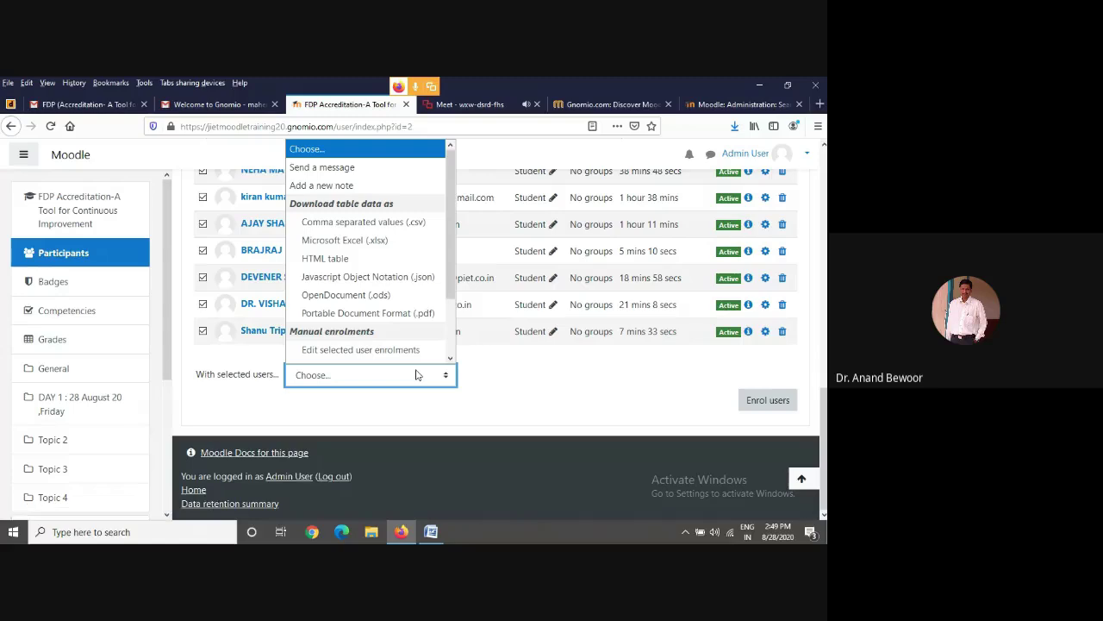
{"action": "scroll", "coordinate": [388, 353], "scroll_direction": "down", "scroll_amount": 1}
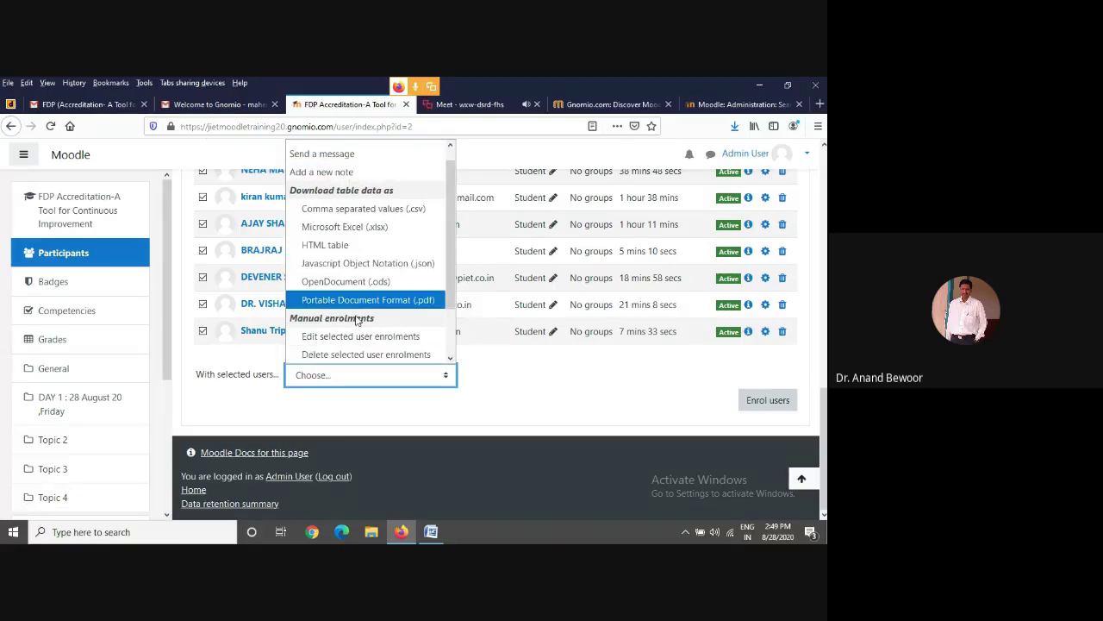
{"action": "scroll", "coordinate": [368, 337], "scroll_direction": "up", "scroll_amount": 1}
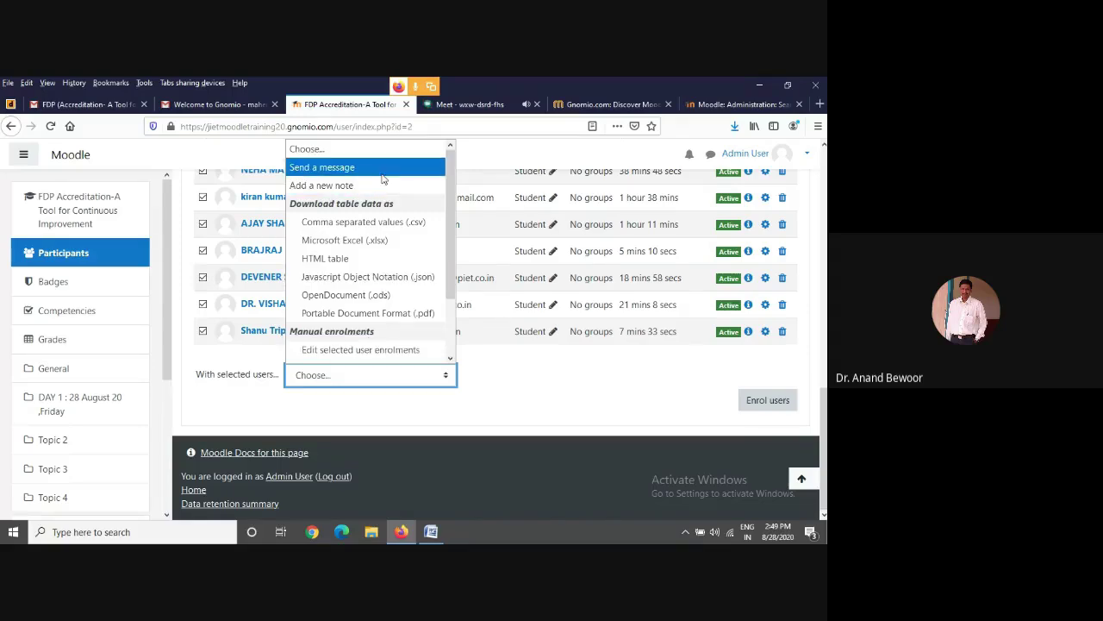
{"action": "scroll", "coordinate": [630, 397], "scroll_direction": "up", "scroll_amount": 4}
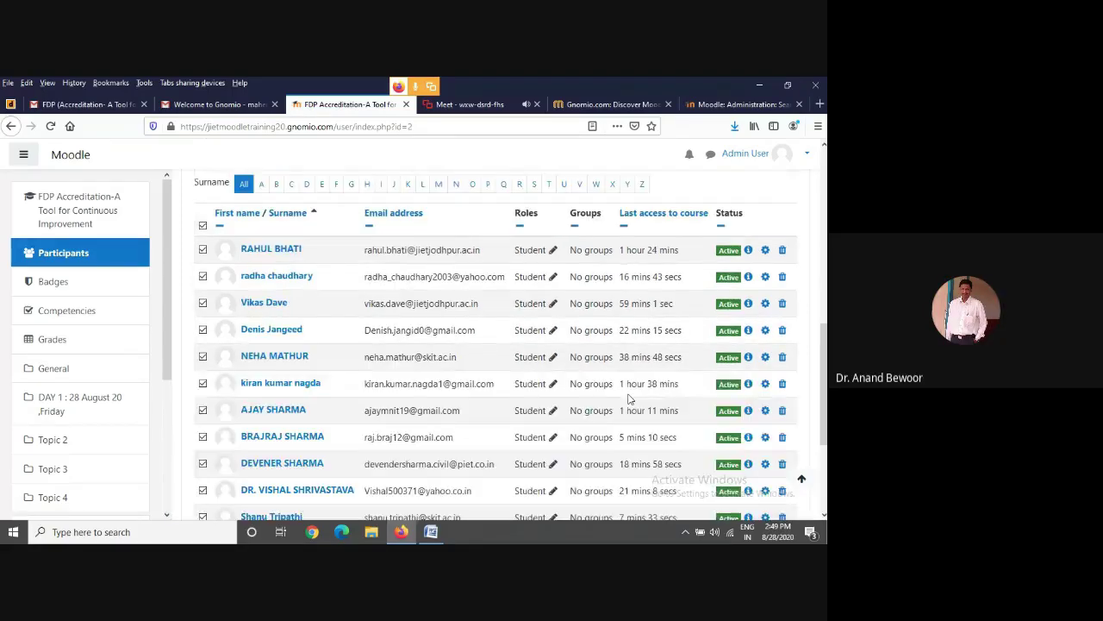
Step: Add the Non-editing teacher role to the first participant alongside Student
{"action": "left_click", "coordinate": [555, 255]}
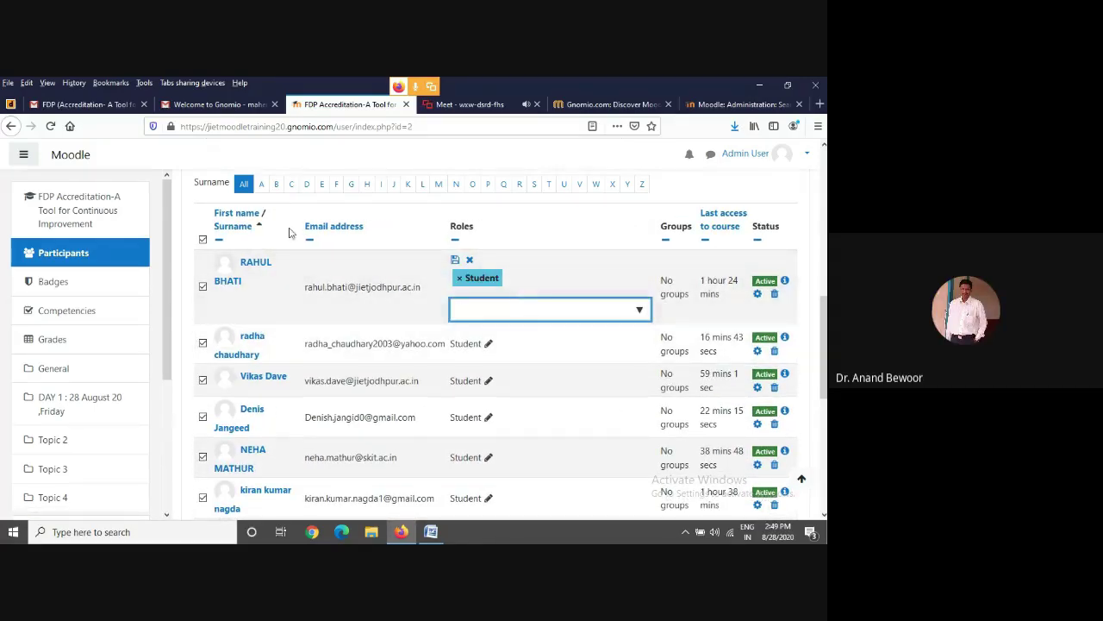
{"action": "left_click", "coordinate": [203, 240]}
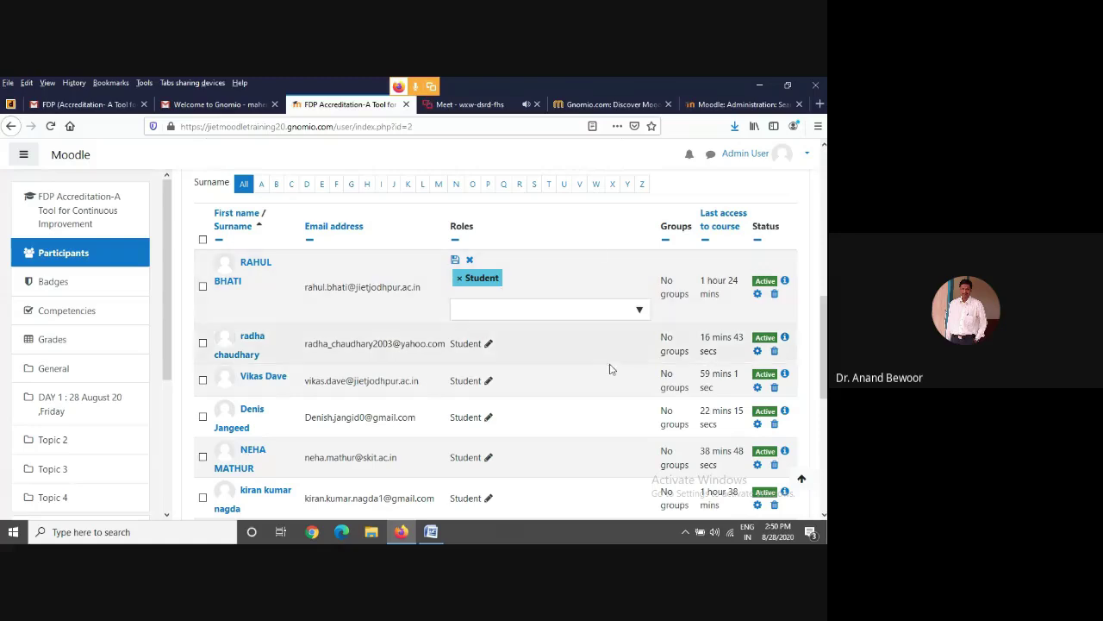
{"action": "left_click", "coordinate": [638, 312]}
{"action": "left_click", "coordinate": [638, 312]}
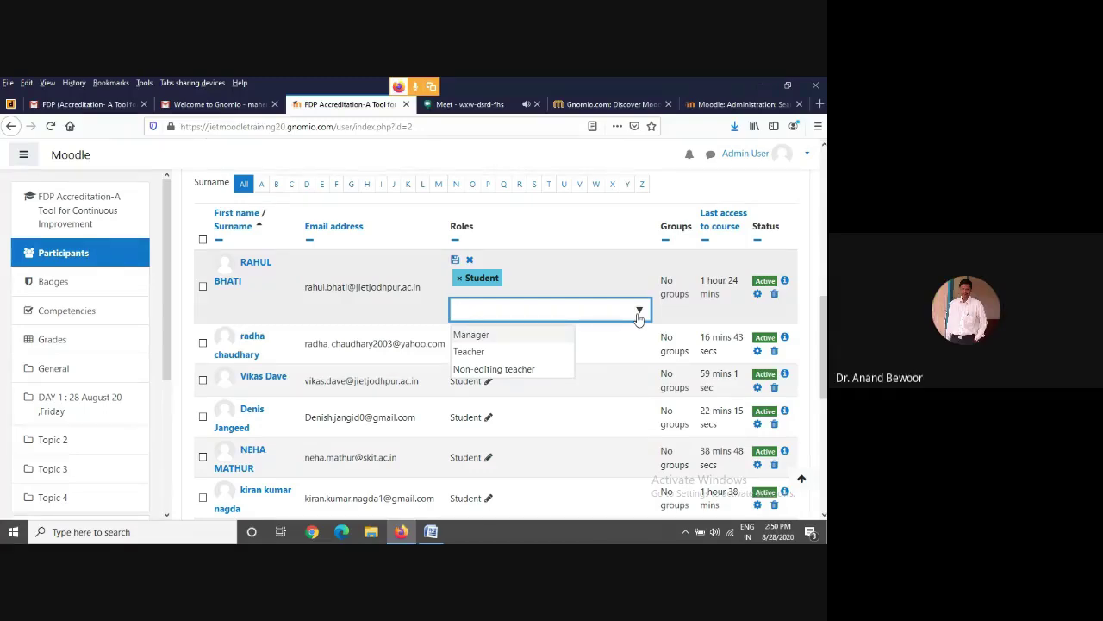
{"action": "left_click", "coordinate": [528, 372]}
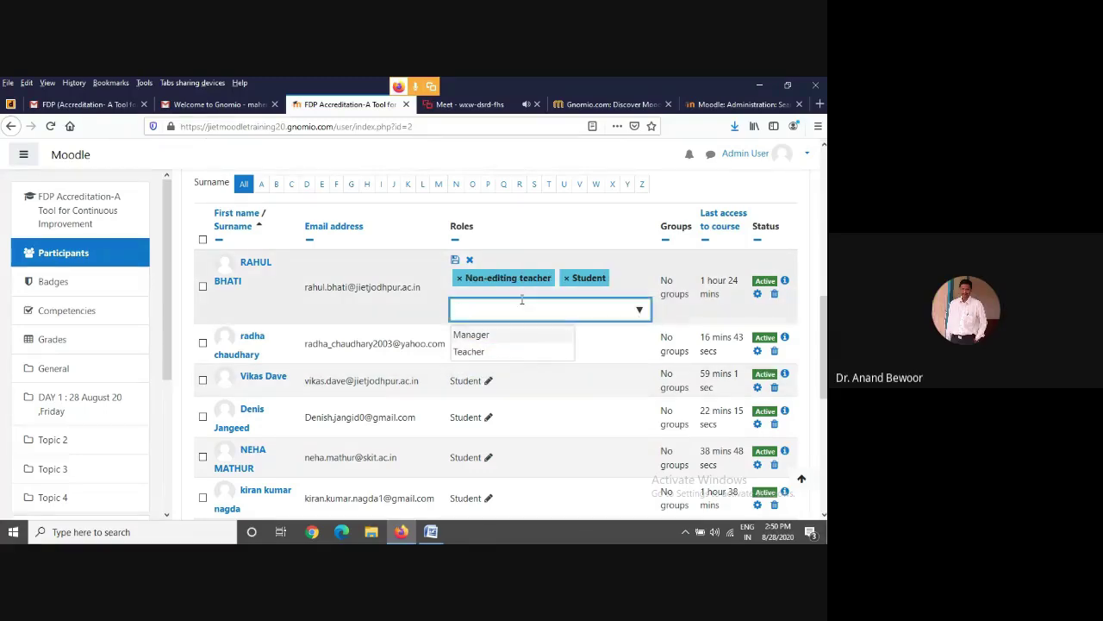
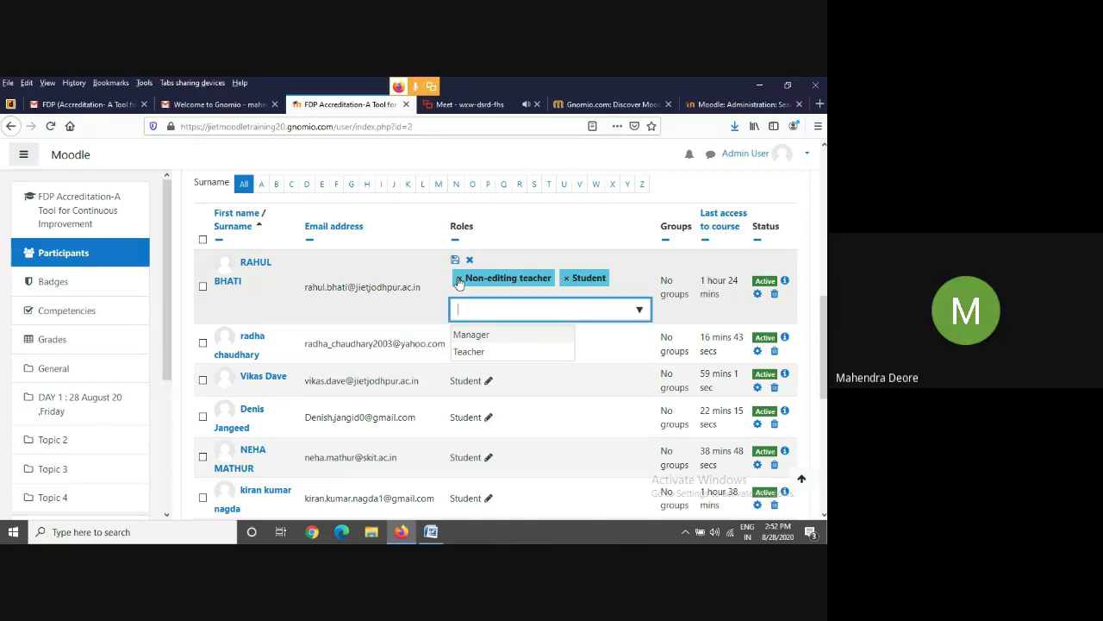
Step: Remove the Non-editing teacher role from the first participant, leaving only Student
{"action": "left_click", "coordinate": [459, 278]}
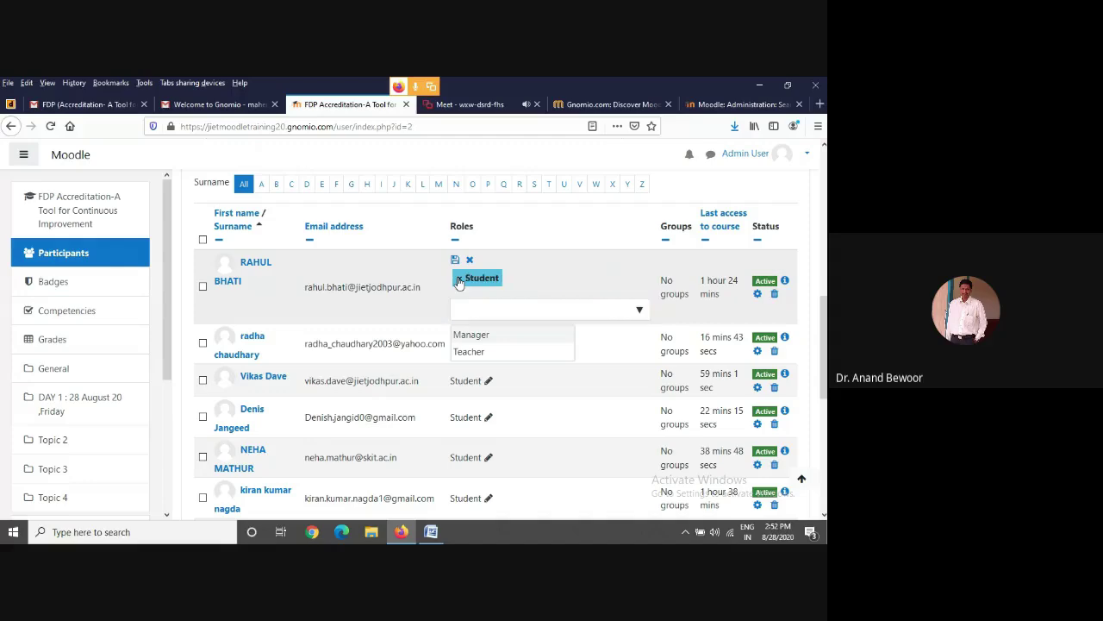
{"action": "scroll", "coordinate": [293, 296], "scroll_direction": "up", "scroll_amount": 3}
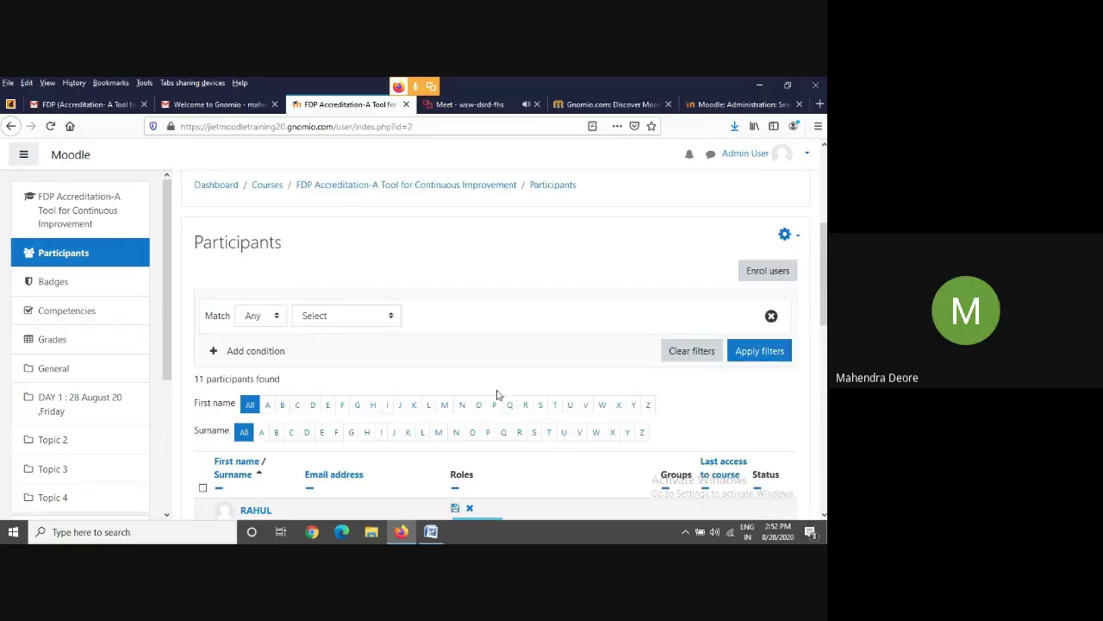
{"action": "scroll", "coordinate": [327, 336], "scroll_direction": "down", "scroll_amount": 5}
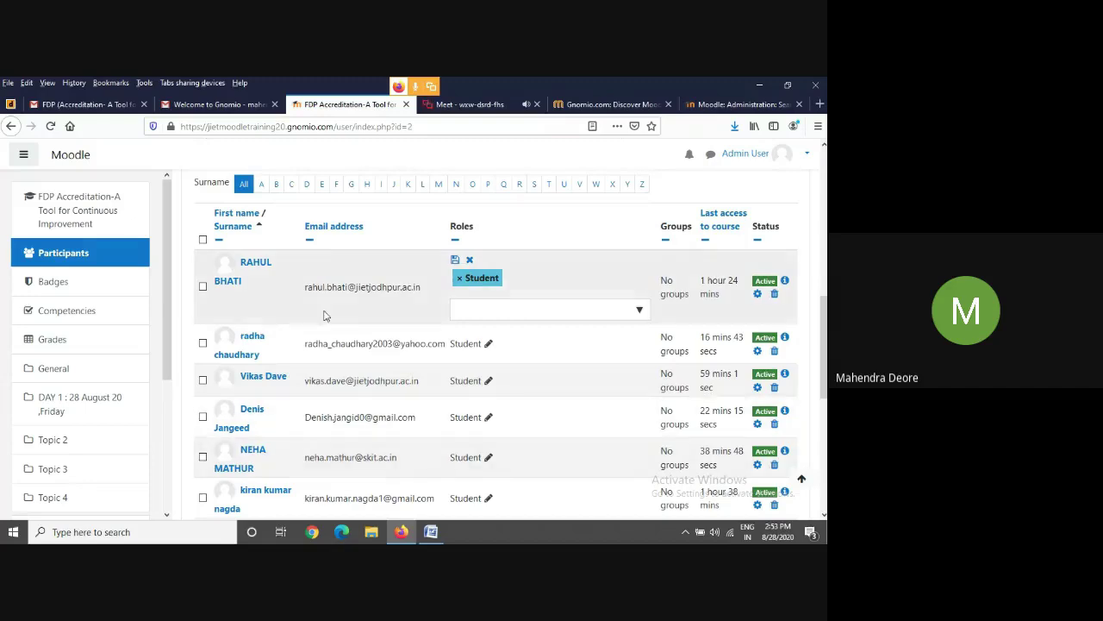
{"action": "scroll", "coordinate": [642, 348], "scroll_direction": "up", "scroll_amount": 3}
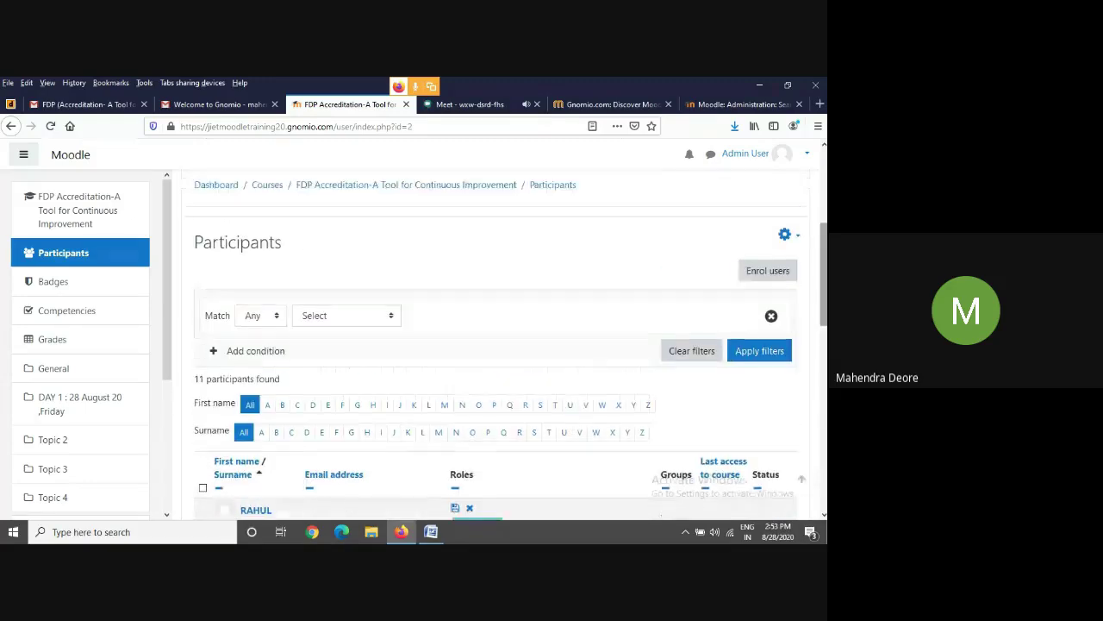
Step: Go to the course's main page and turn editing off
{"action": "left_click", "coordinate": [75, 251]}
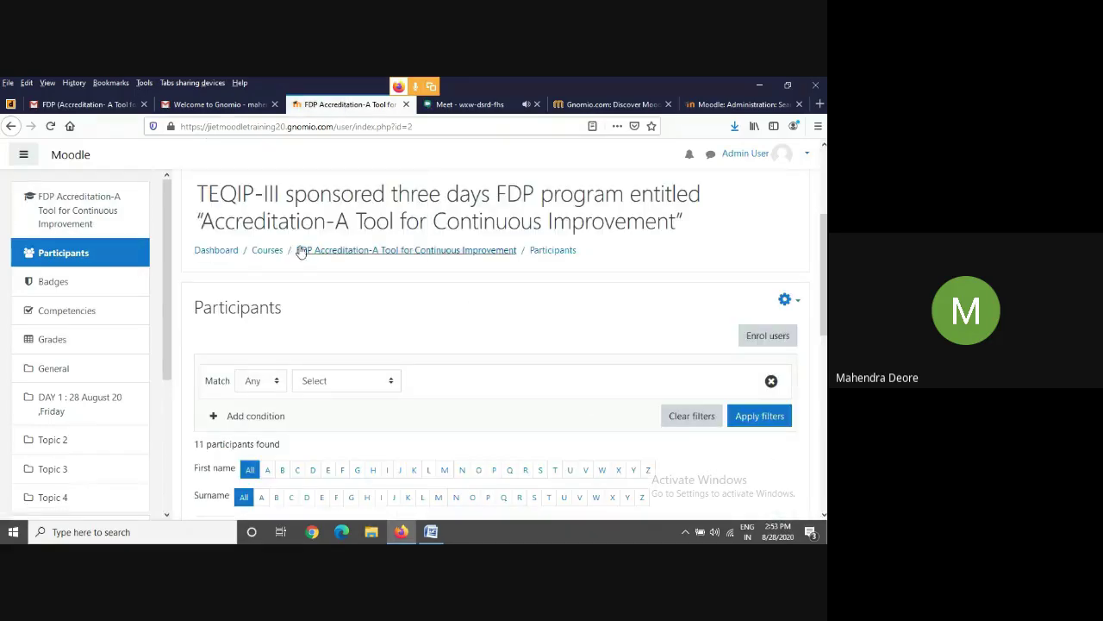
{"action": "left_click", "coordinate": [81, 208]}
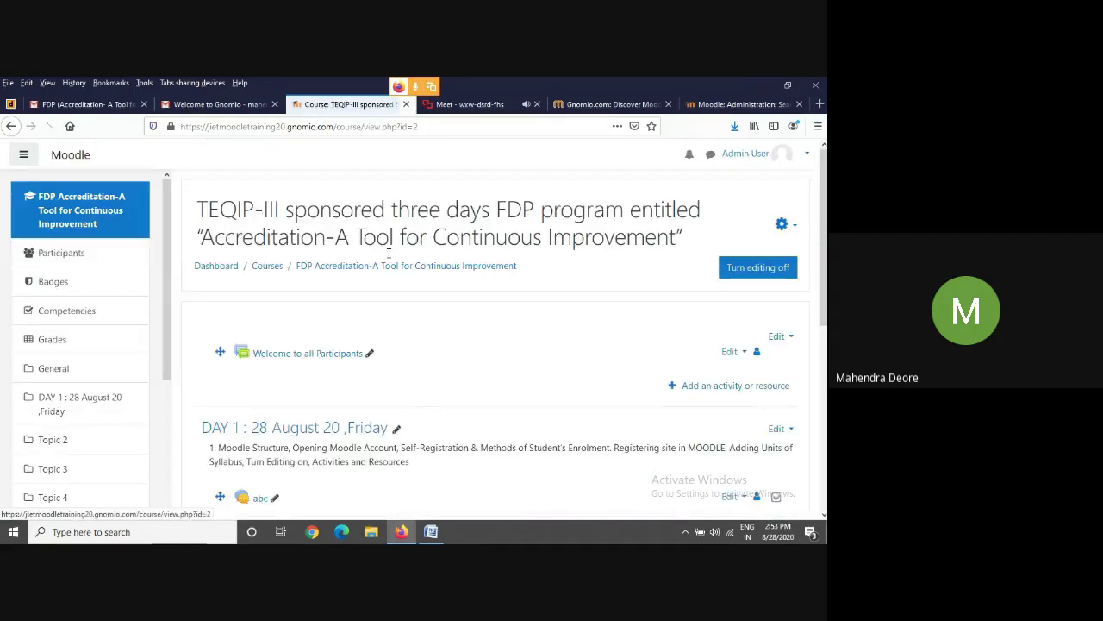
{"action": "scroll", "coordinate": [408, 276], "scroll_direction": "down", "scroll_amount": 2}
{"action": "scroll", "coordinate": [499, 306], "scroll_direction": "up", "scroll_amount": 2}
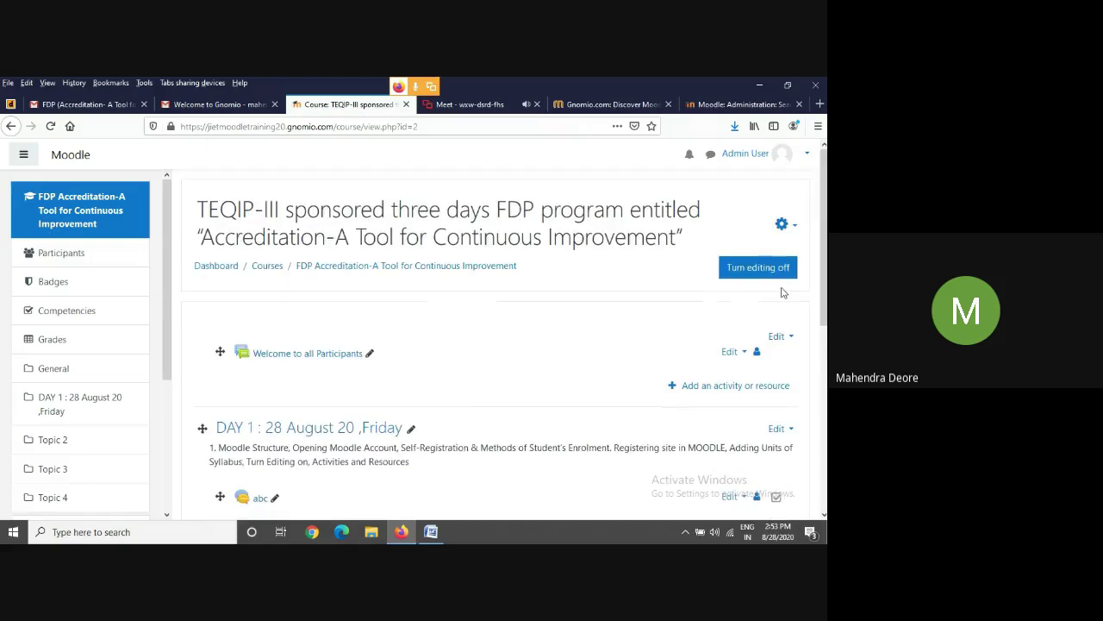
{"action": "left_click", "coordinate": [756, 269]}
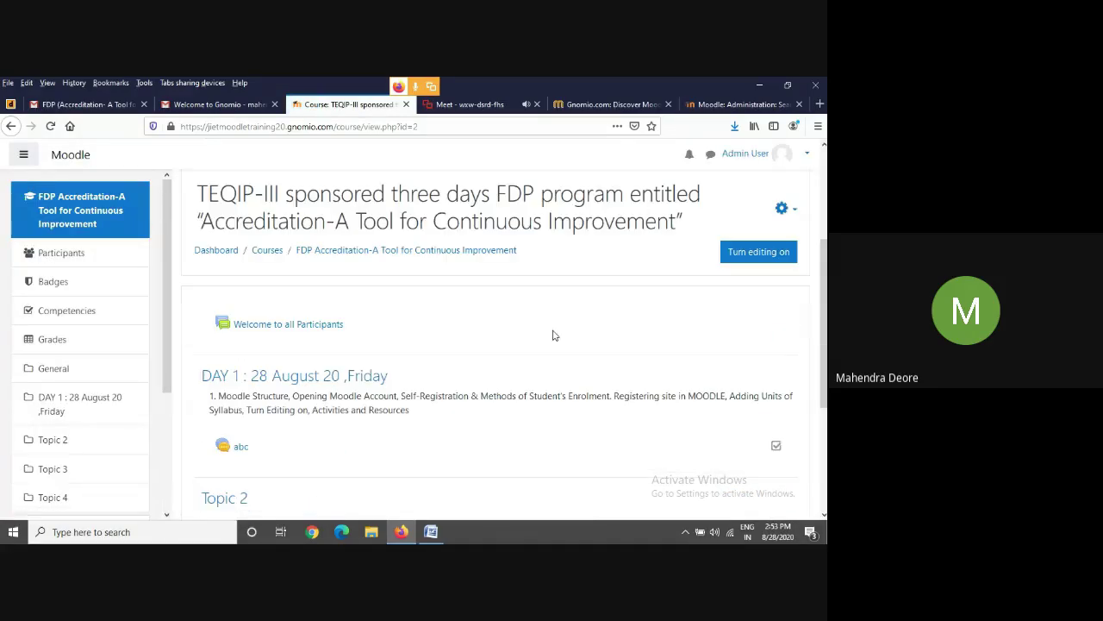
{"action": "scroll", "coordinate": [697, 344], "scroll_direction": "down", "scroll_amount": 2}
{"action": "scroll", "coordinate": [698, 345], "scroll_direction": "up", "scroll_amount": 2}
Step: From Participants, open the Self enrolment (Student) method settings and save them unchanged
{"action": "left_click", "coordinate": [76, 253]}
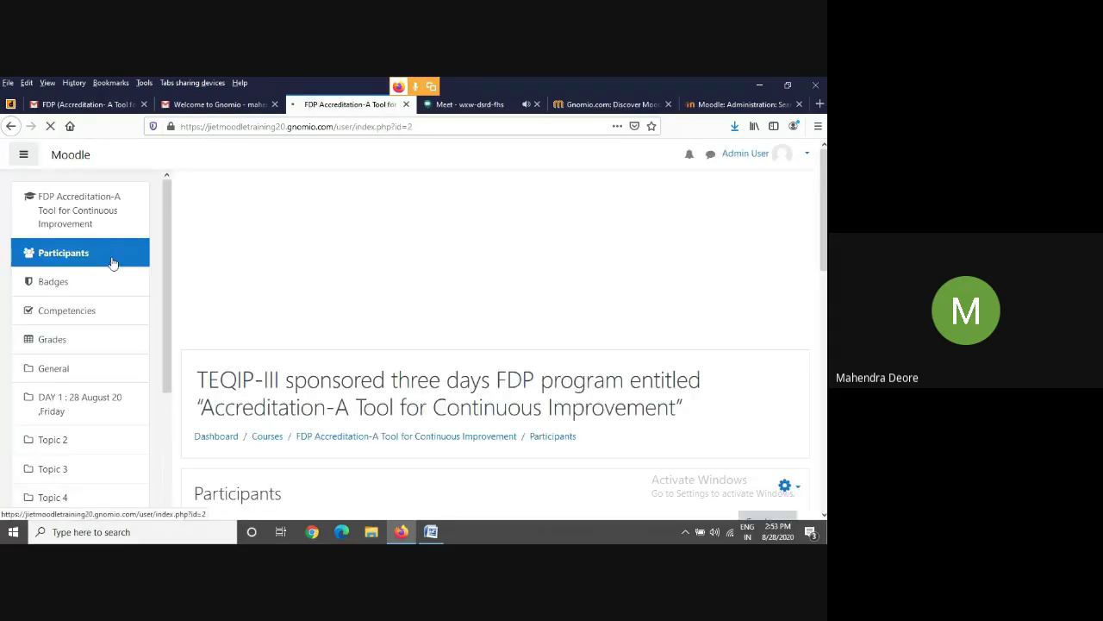
{"action": "scroll", "coordinate": [593, 362], "scroll_direction": "down", "scroll_amount": 2}
{"action": "scroll", "coordinate": [593, 362], "scroll_direction": "down", "scroll_amount": 1}
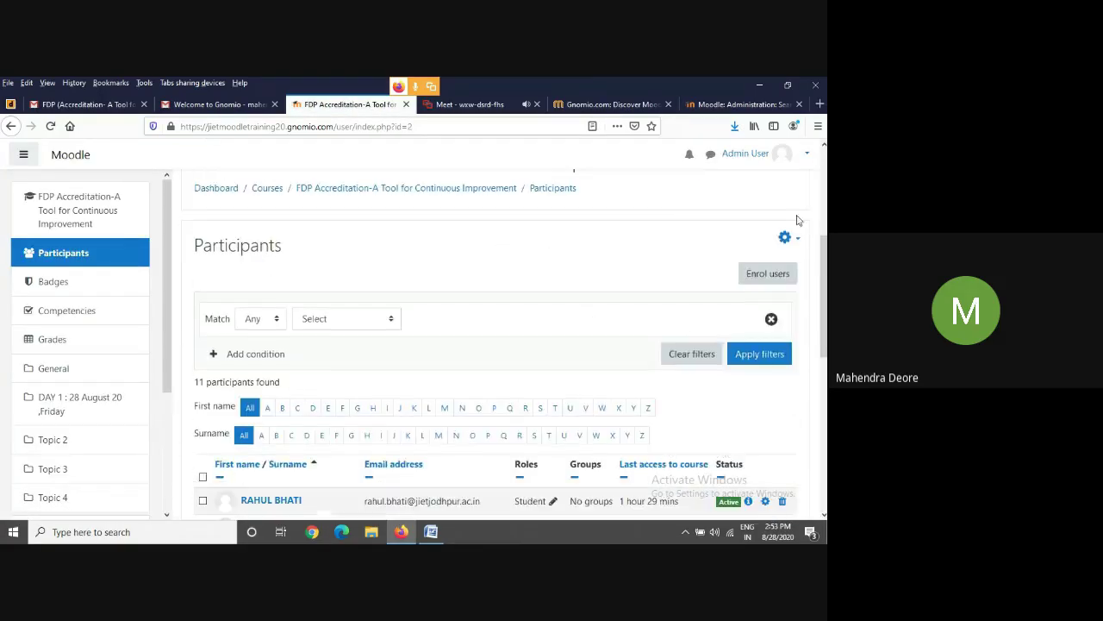
{"action": "left_click", "coordinate": [784, 237]}
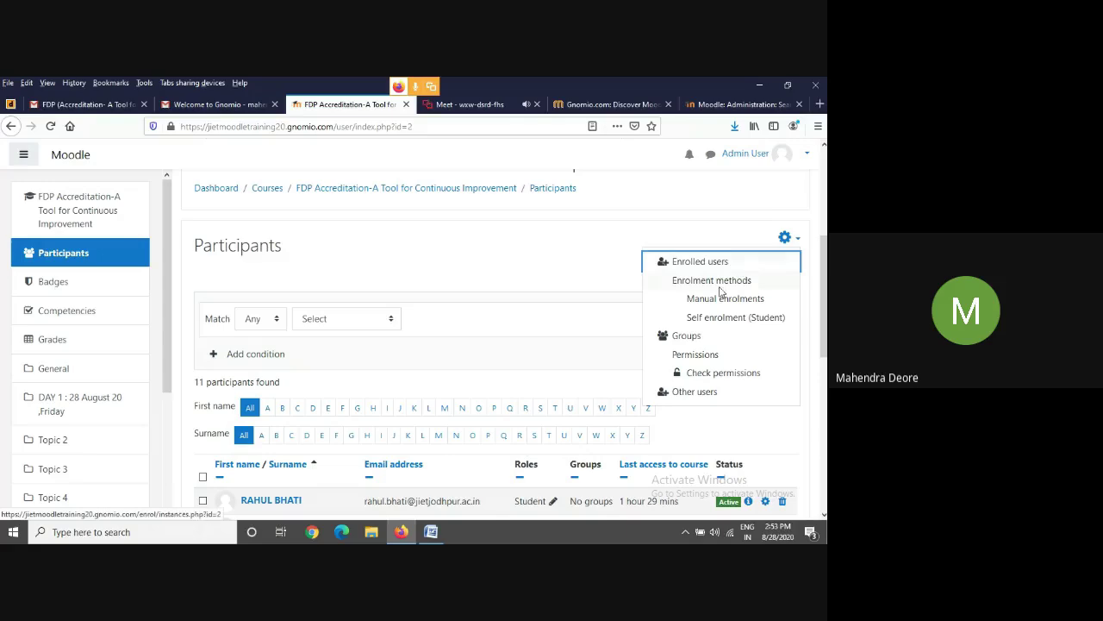
{"action": "left_click", "coordinate": [722, 318]}
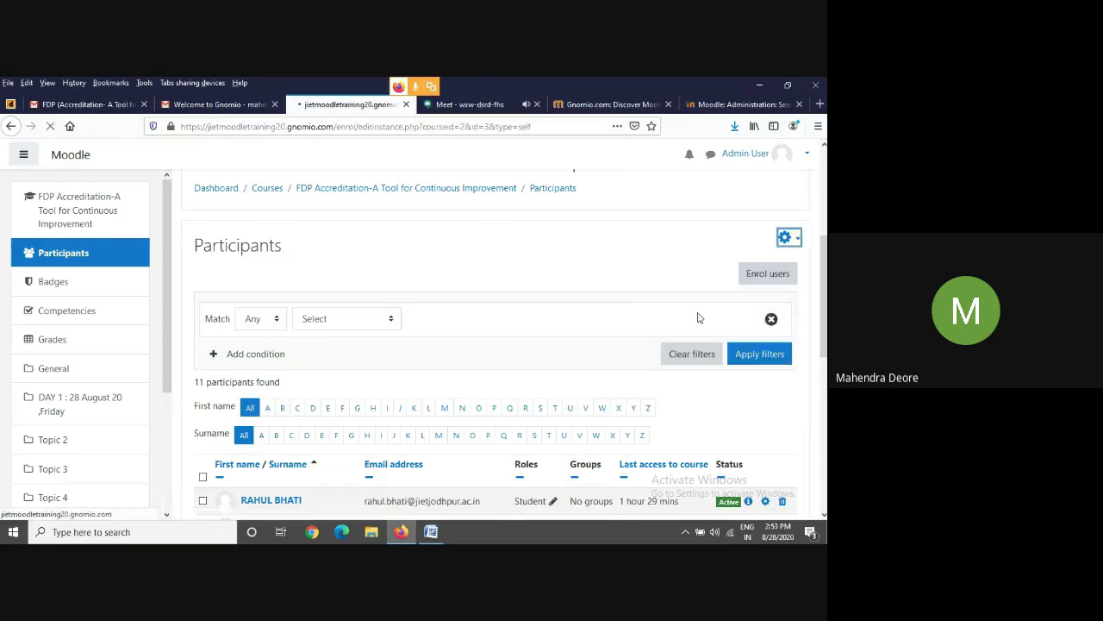
{"action": "scroll", "coordinate": [489, 319], "scroll_direction": "down", "scroll_amount": 8}
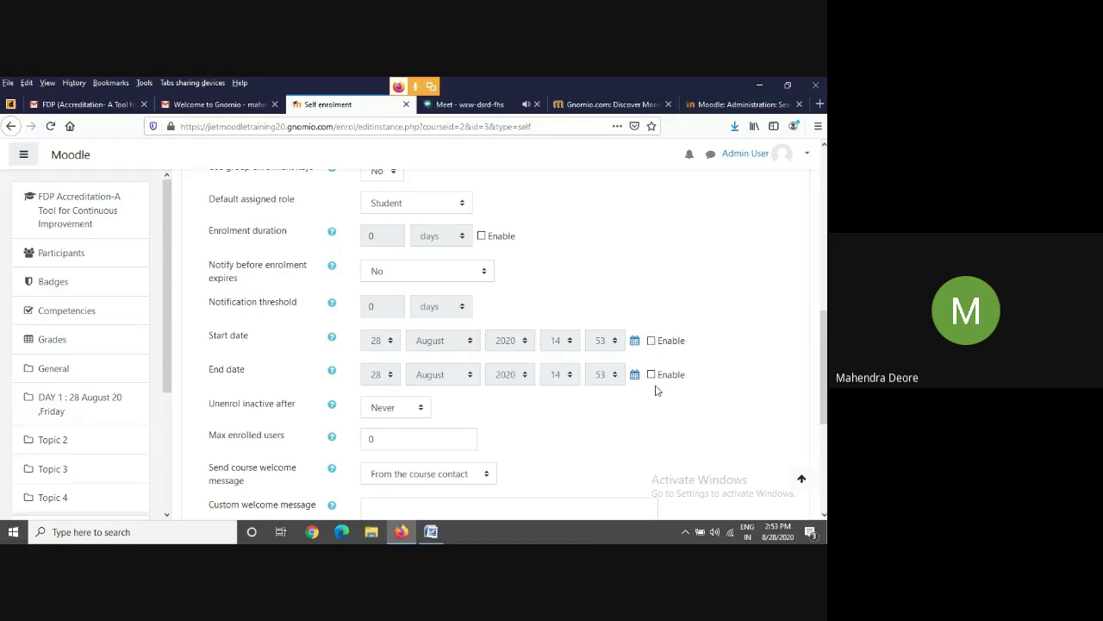
{"action": "scroll", "coordinate": [387, 453], "scroll_direction": "down", "scroll_amount": 5}
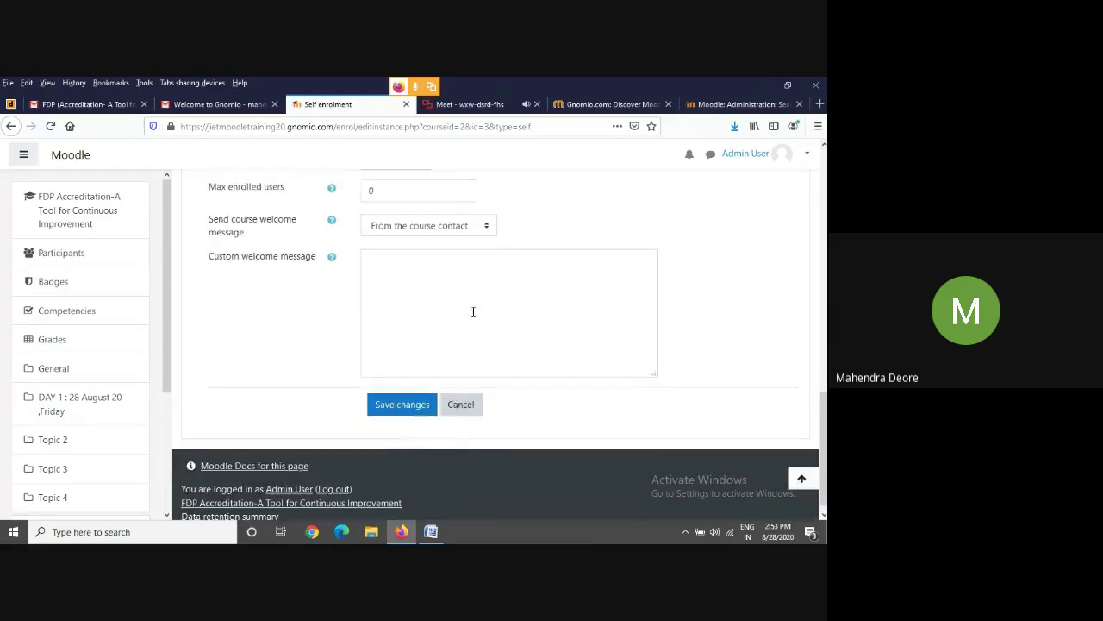
{"action": "left_click", "coordinate": [424, 396]}
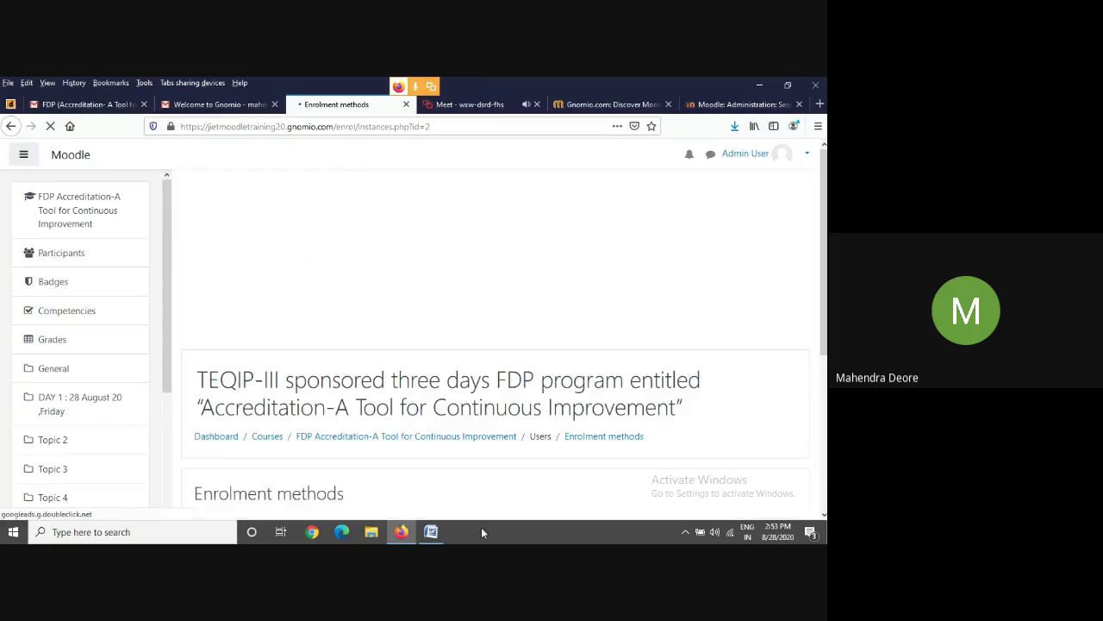
{"action": "scroll", "coordinate": [104, 396], "scroll_direction": "down", "scroll_amount": 2}
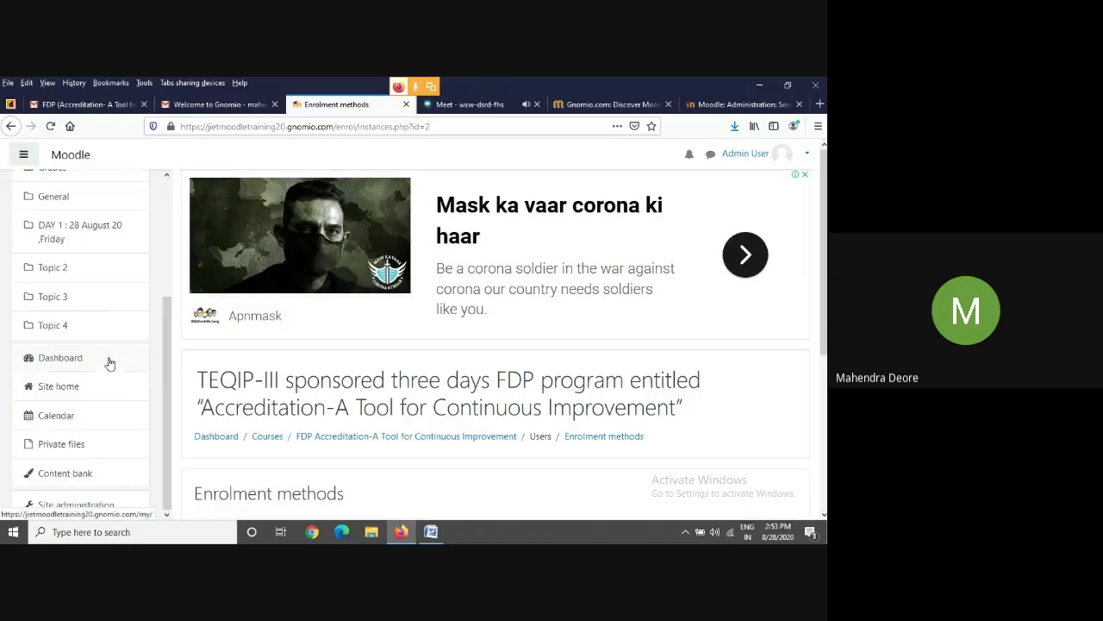
Step: In Site administration, search the settings for 'self registration'
{"action": "left_click", "coordinate": [96, 508]}
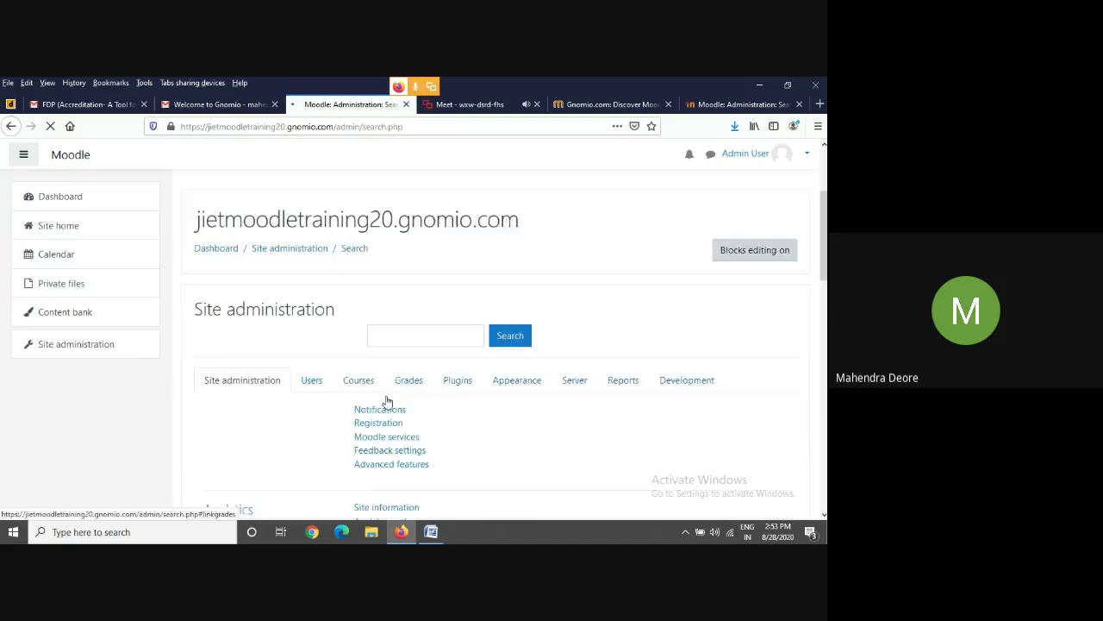
{"action": "left_click", "coordinate": [386, 307]}
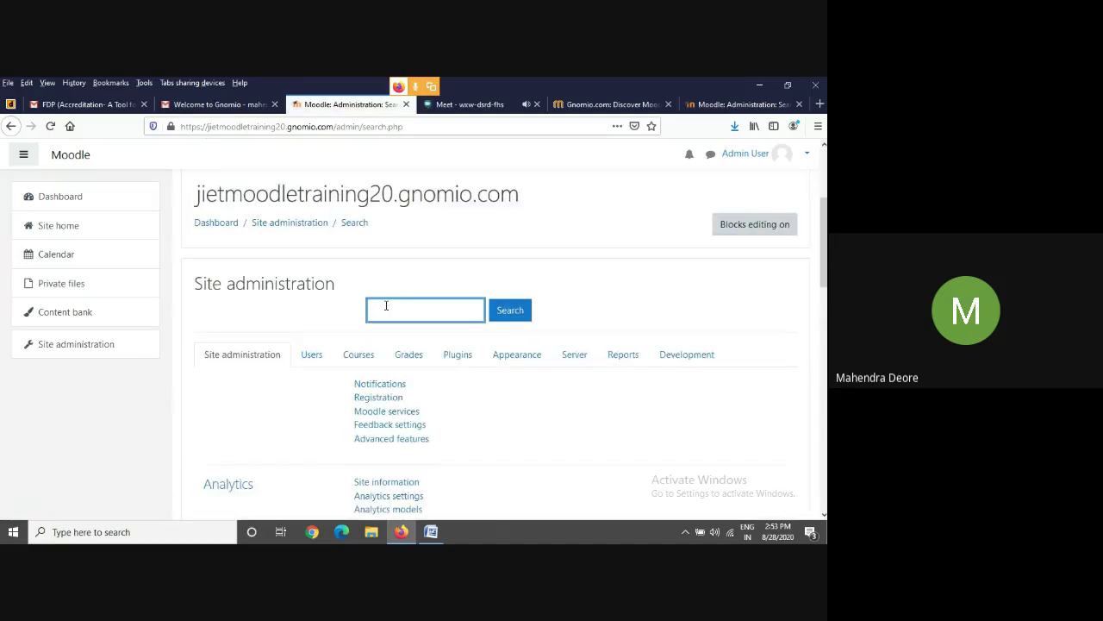
{"action": "type", "text": "se"}
{"action": "type", "text": "tion"}
{"action": "left_click", "coordinate": [522, 313]}
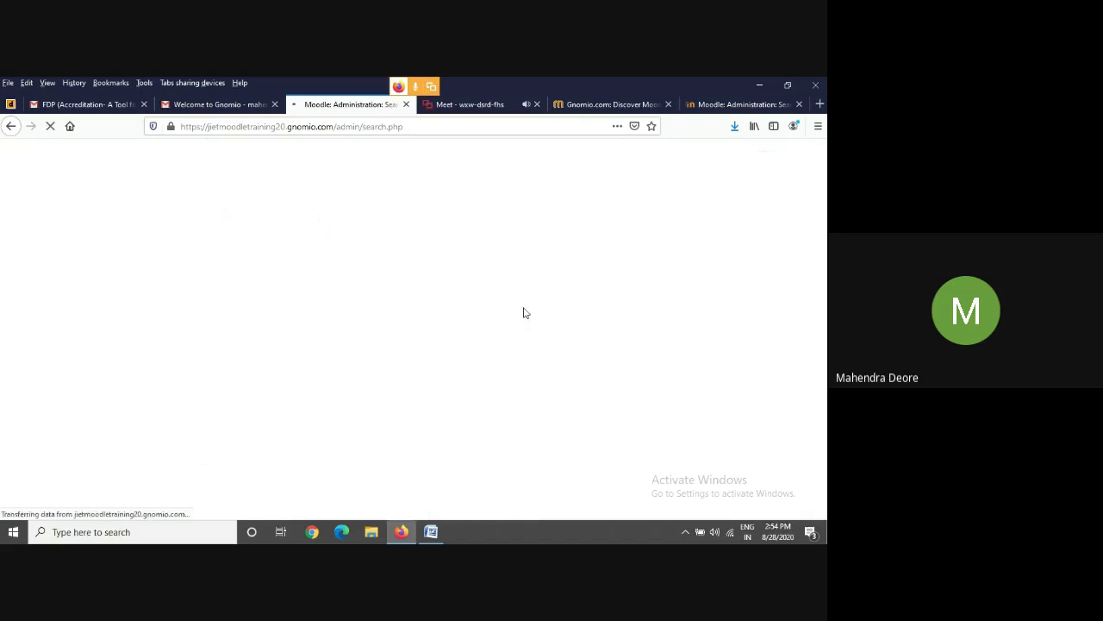
Step: Set Self registration to Email-based self-registration, save, and return to Site administration
{"action": "scroll", "coordinate": [463, 338], "scroll_direction": "down", "scroll_amount": 5}
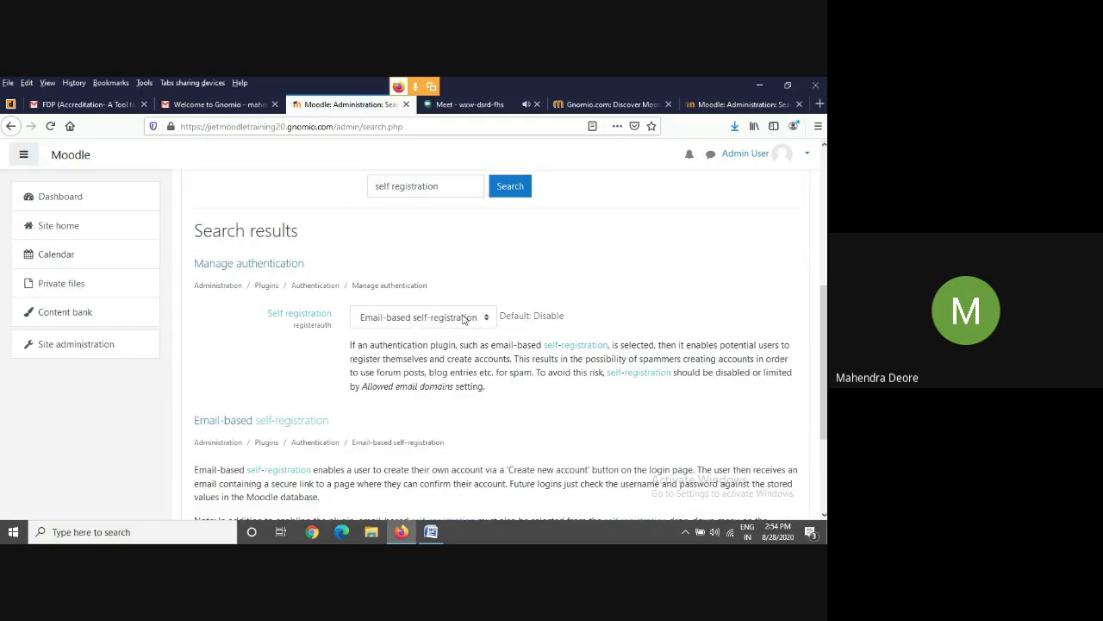
{"action": "left_click", "coordinate": [491, 320]}
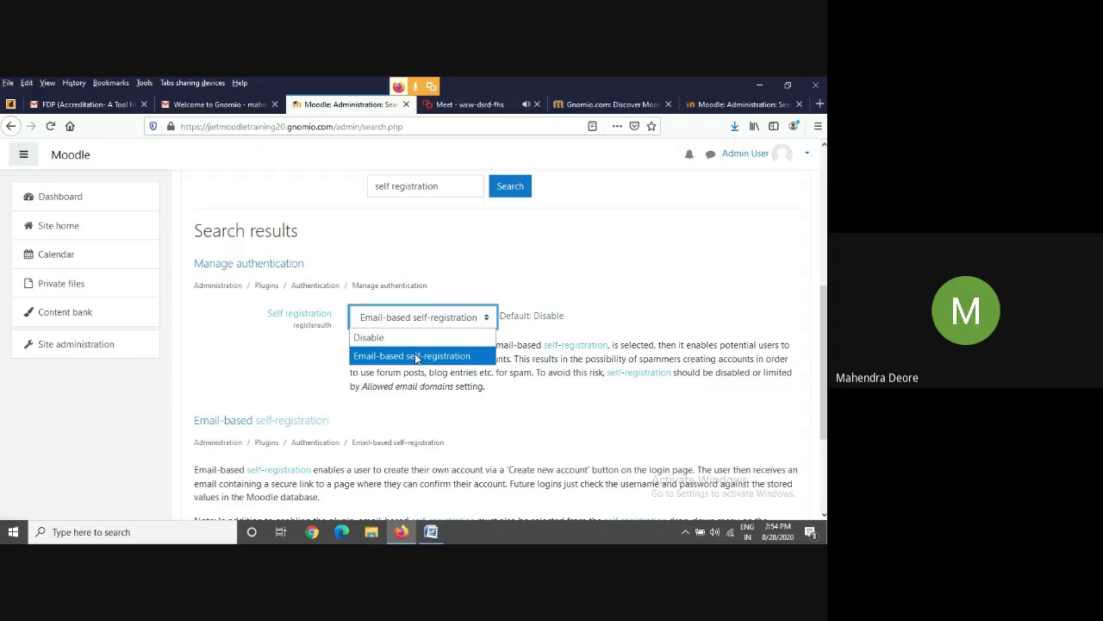
{"action": "left_click", "coordinate": [415, 356]}
{"action": "scroll", "coordinate": [392, 379], "scroll_direction": "down", "scroll_amount": 4}
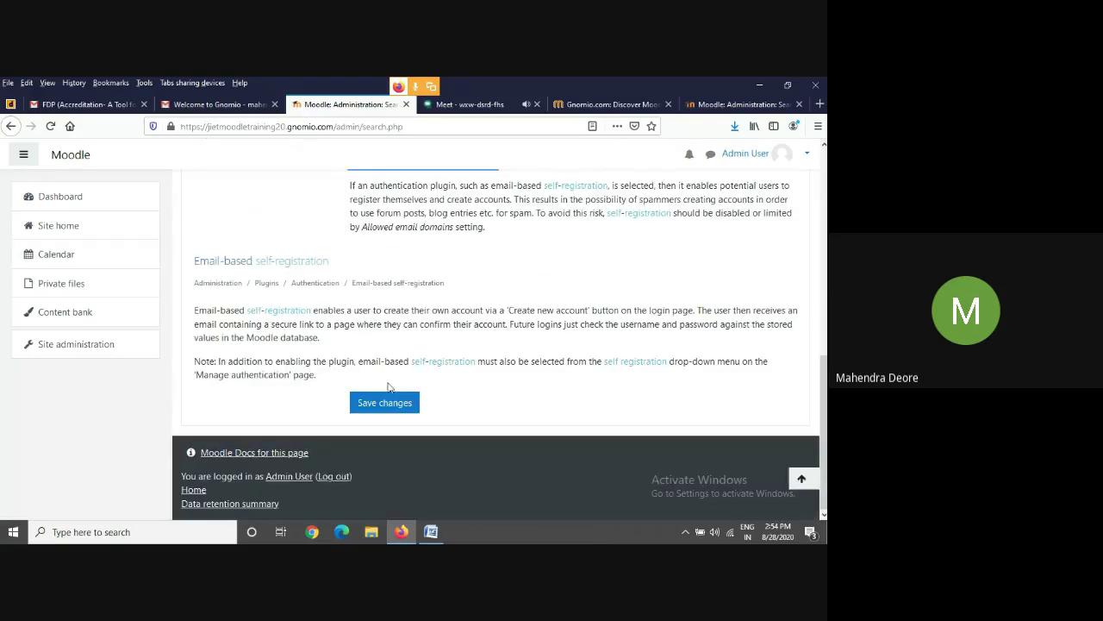
{"action": "left_click", "coordinate": [385, 402]}
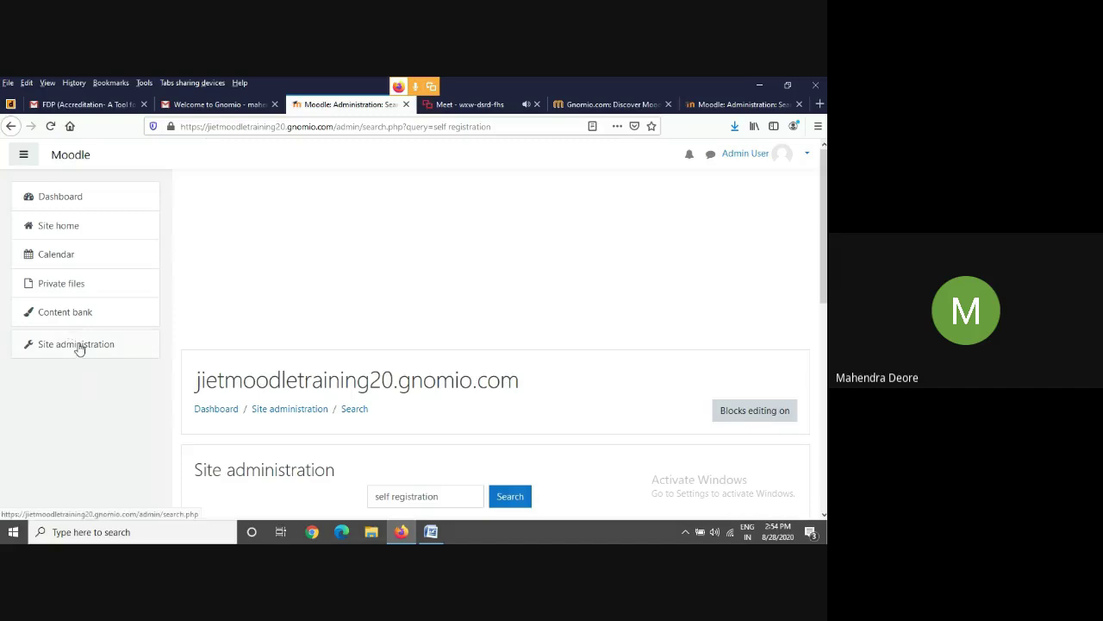
{"action": "left_click", "coordinate": [76, 346]}
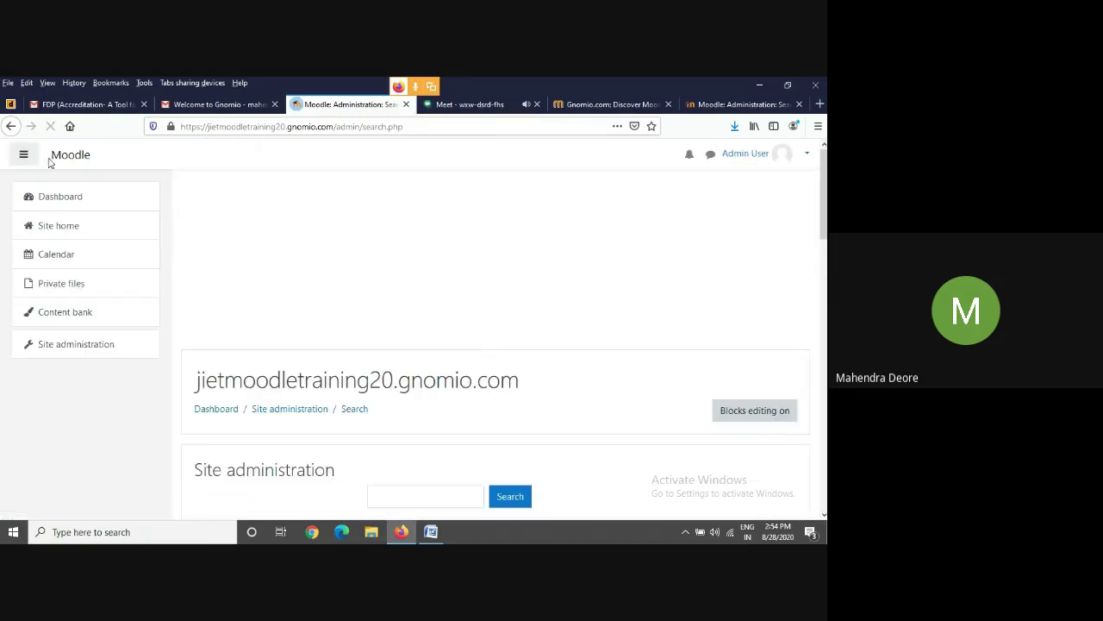
{"action": "left_click", "coordinate": [72, 344]}
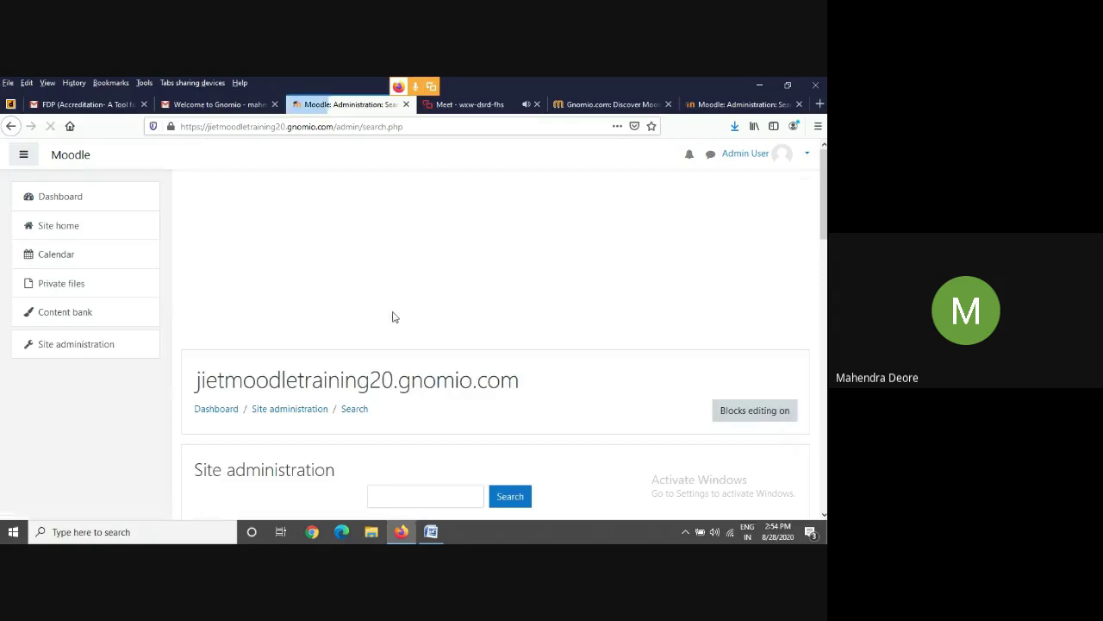
{"action": "scroll", "coordinate": [414, 327], "scroll_direction": "down", "scroll_amount": 3}
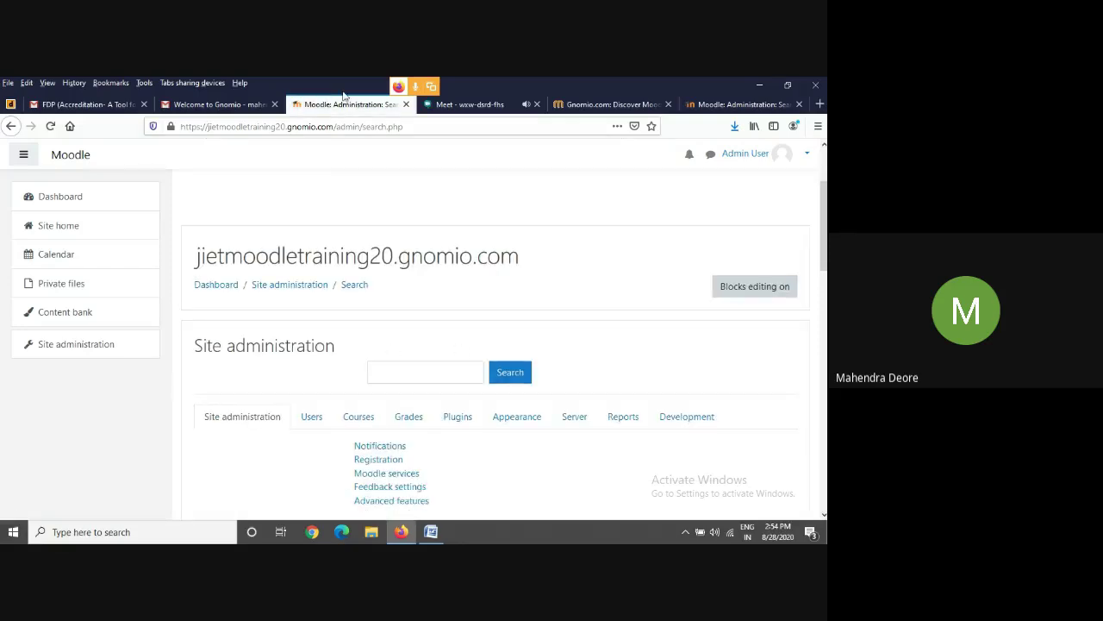
{"action": "left_click", "coordinate": [229, 105]}
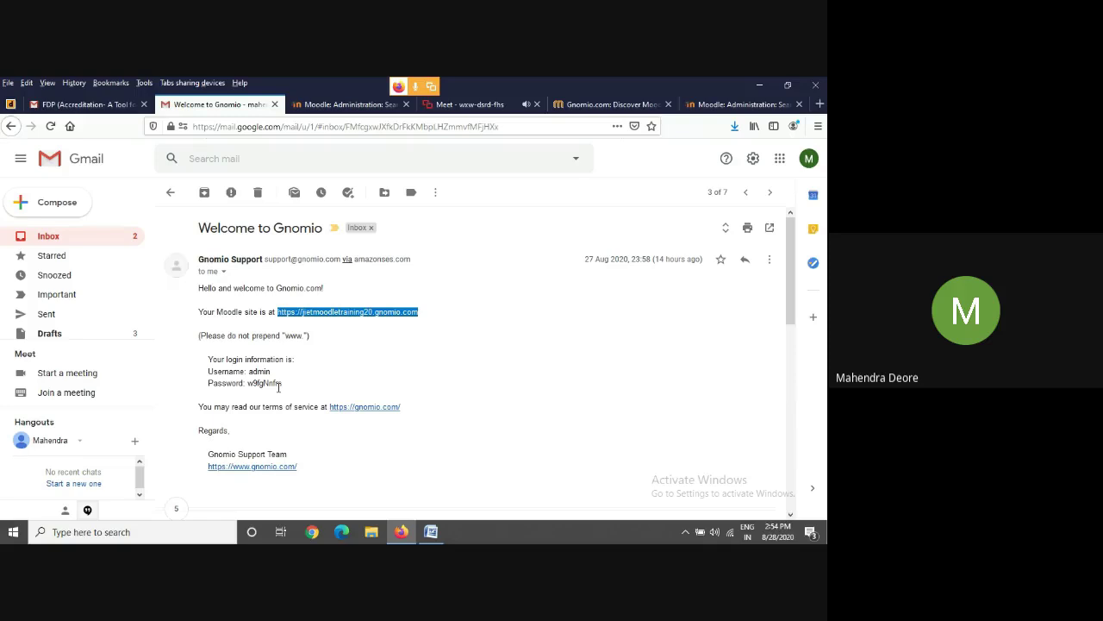
{"action": "left_click", "coordinate": [341, 103]}
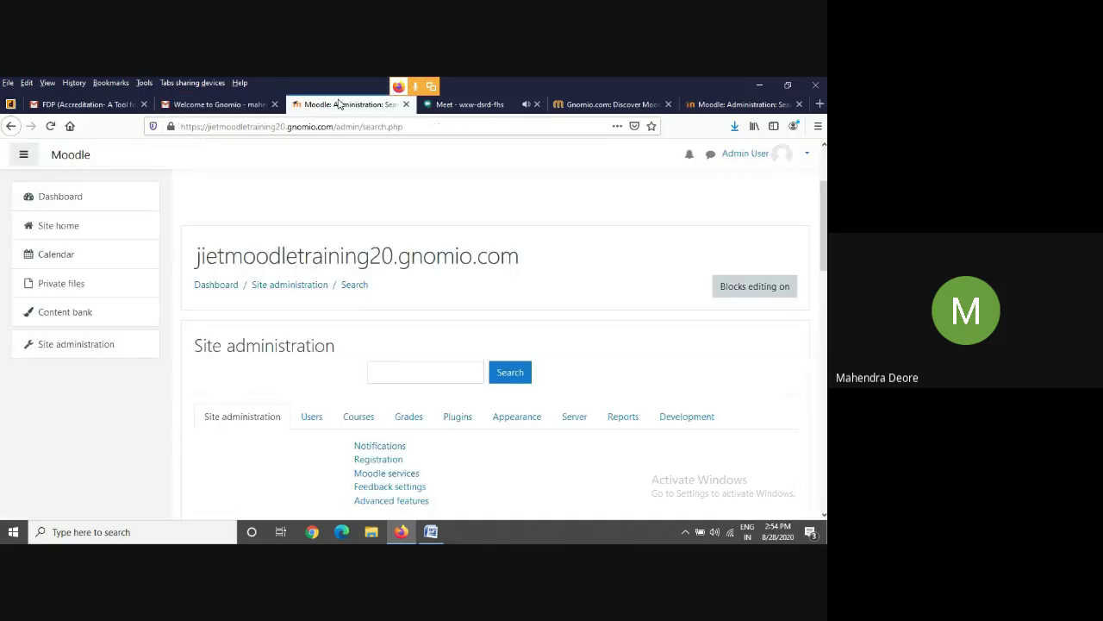
Step: Go from Site home to the FDP Accreditation course and scroll through DAY 1 and Topics 2–4
{"action": "left_click", "coordinate": [66, 229]}
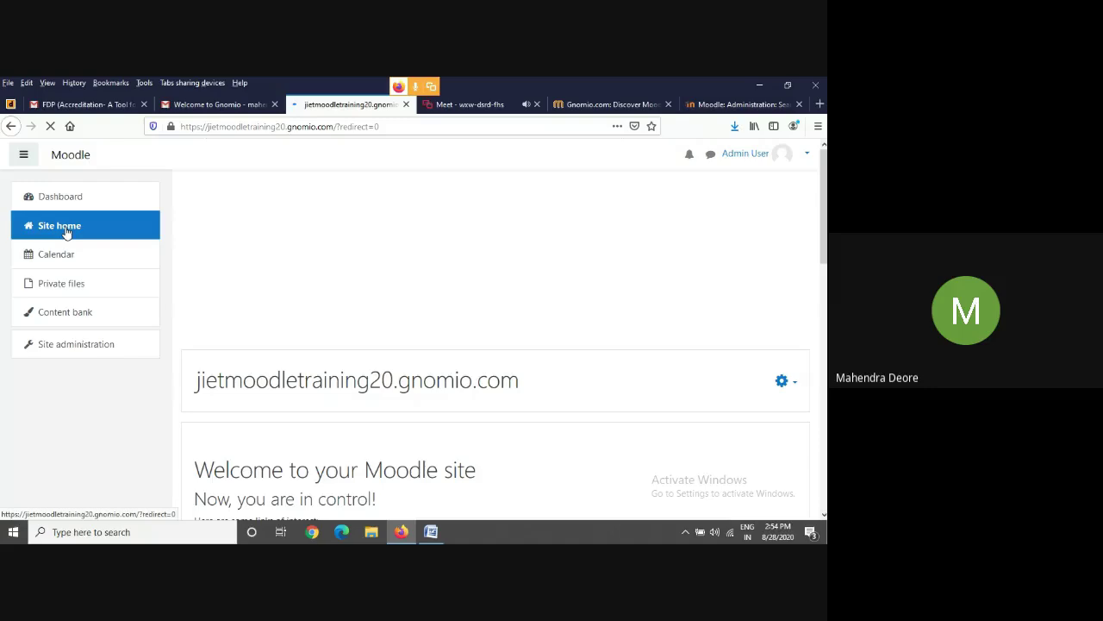
{"action": "scroll", "coordinate": [463, 423], "scroll_direction": "down", "scroll_amount": 8}
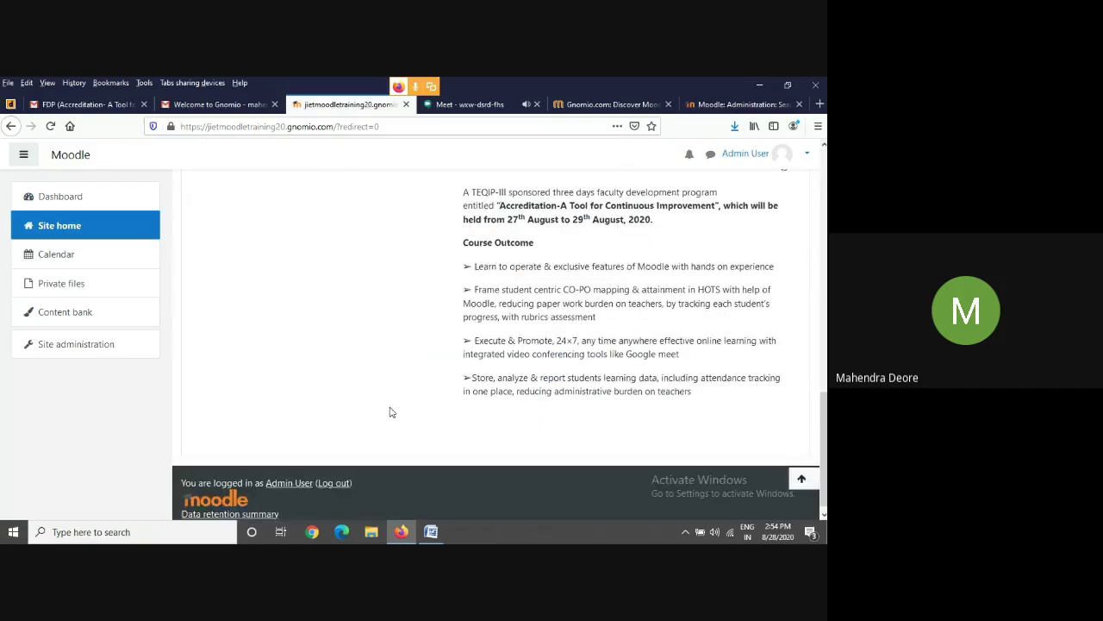
{"action": "scroll", "coordinate": [390, 412], "scroll_direction": "up", "scroll_amount": 3}
{"action": "left_click", "coordinate": [356, 390]}
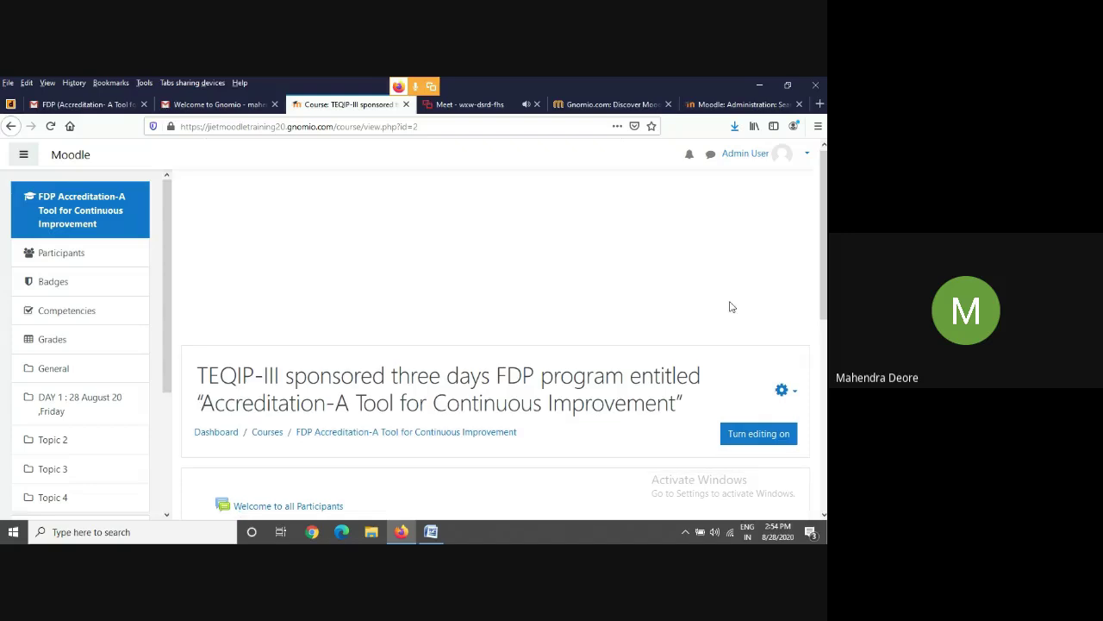
{"action": "scroll", "coordinate": [690, 309], "scroll_direction": "down", "scroll_amount": 3}
{"action": "scroll", "coordinate": [464, 317], "scroll_direction": "up", "scroll_amount": 2}
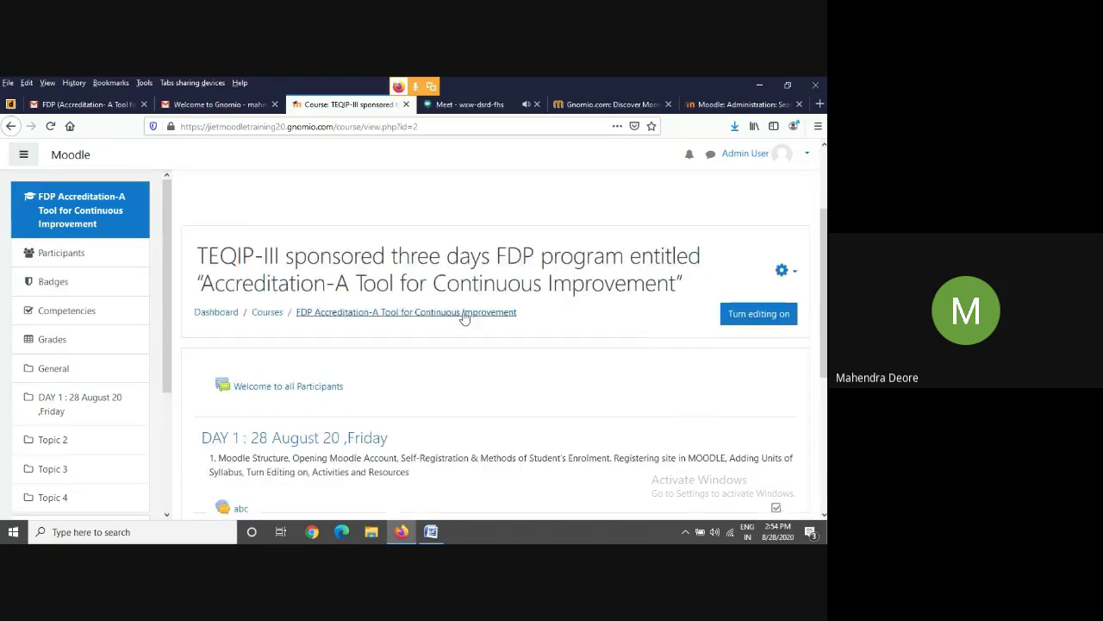
{"action": "scroll", "coordinate": [443, 393], "scroll_direction": "down", "scroll_amount": 2}
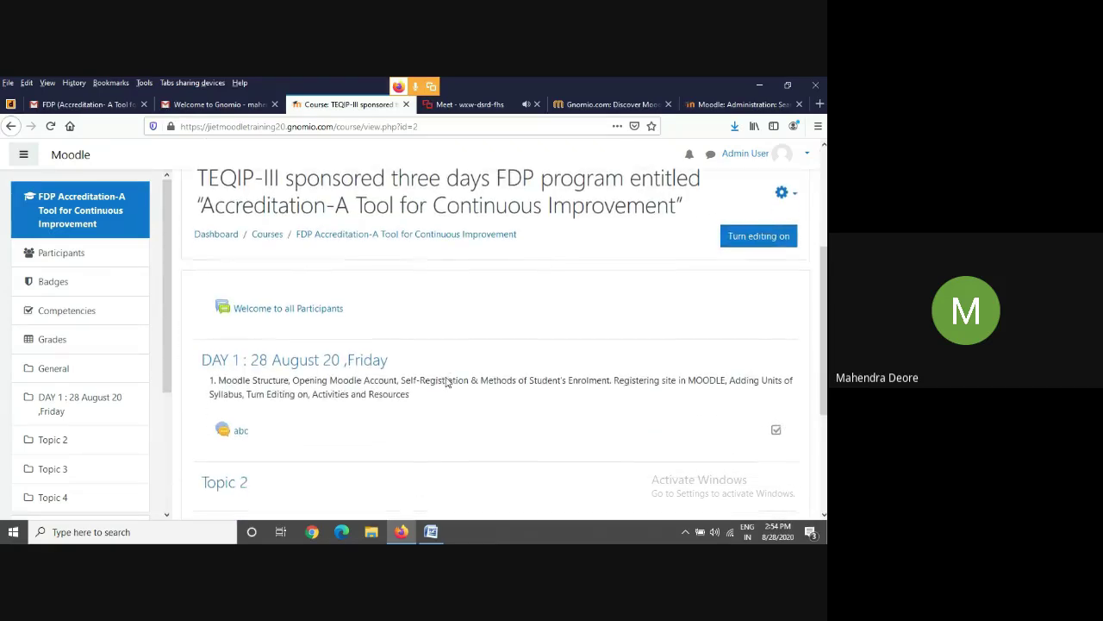
{"action": "scroll", "coordinate": [448, 383], "scroll_direction": "down", "scroll_amount": 1}
{"action": "scroll", "coordinate": [520, 333], "scroll_direction": "up", "scroll_amount": 3}
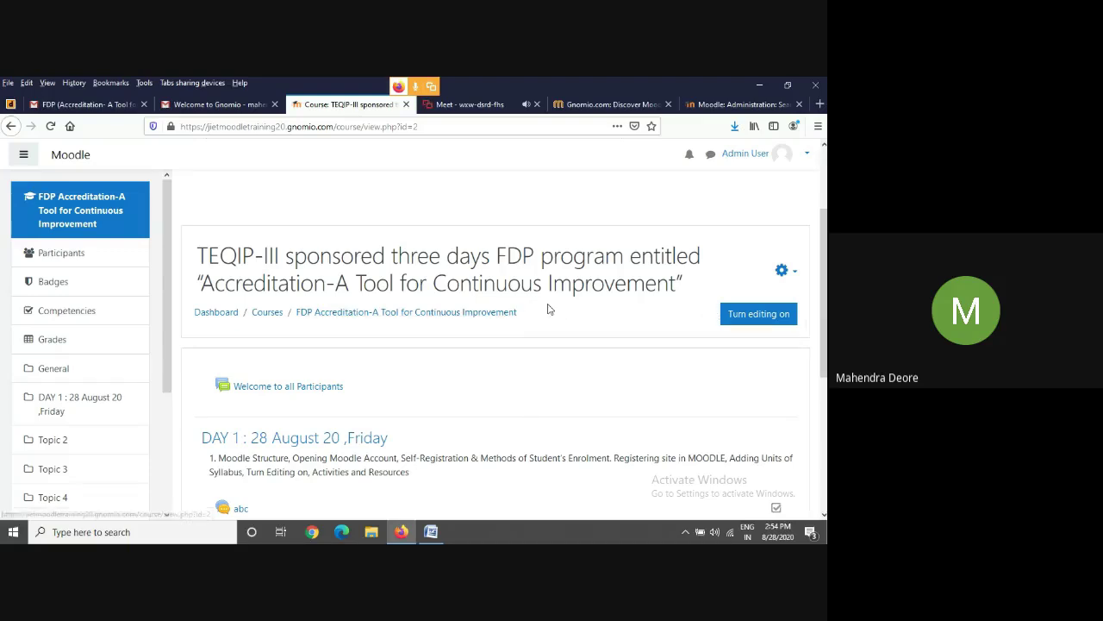
{"action": "scroll", "coordinate": [549, 308], "scroll_direction": "down", "scroll_amount": 1}
{"action": "scroll", "coordinate": [549, 307], "scroll_direction": "down", "scroll_amount": 1}
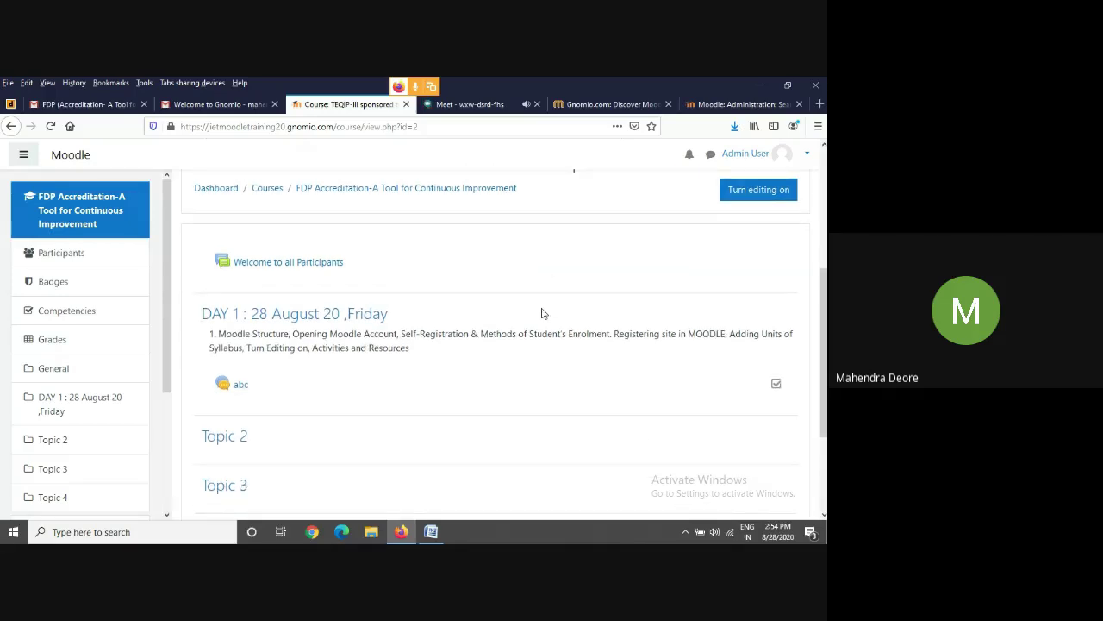
{"action": "scroll", "coordinate": [542, 313], "scroll_direction": "down", "scroll_amount": 1}
{"action": "scroll", "coordinate": [106, 344], "scroll_direction": "down", "scroll_amount": 3}
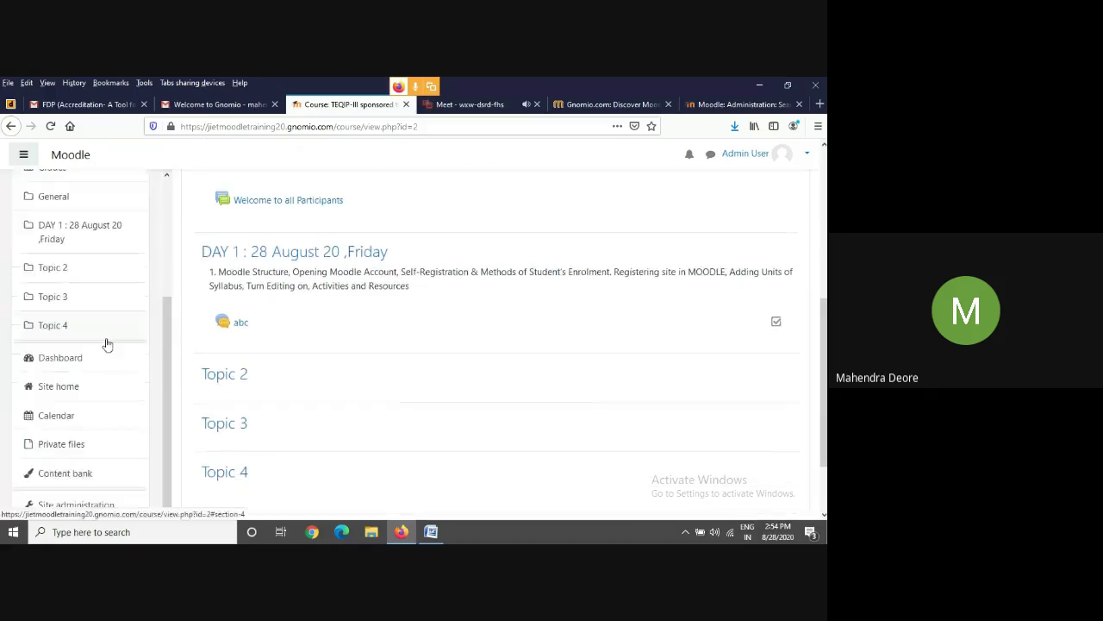
Step: Open Site administration and view the Users, Courses and Grades settings tabs
{"action": "left_click", "coordinate": [94, 504]}
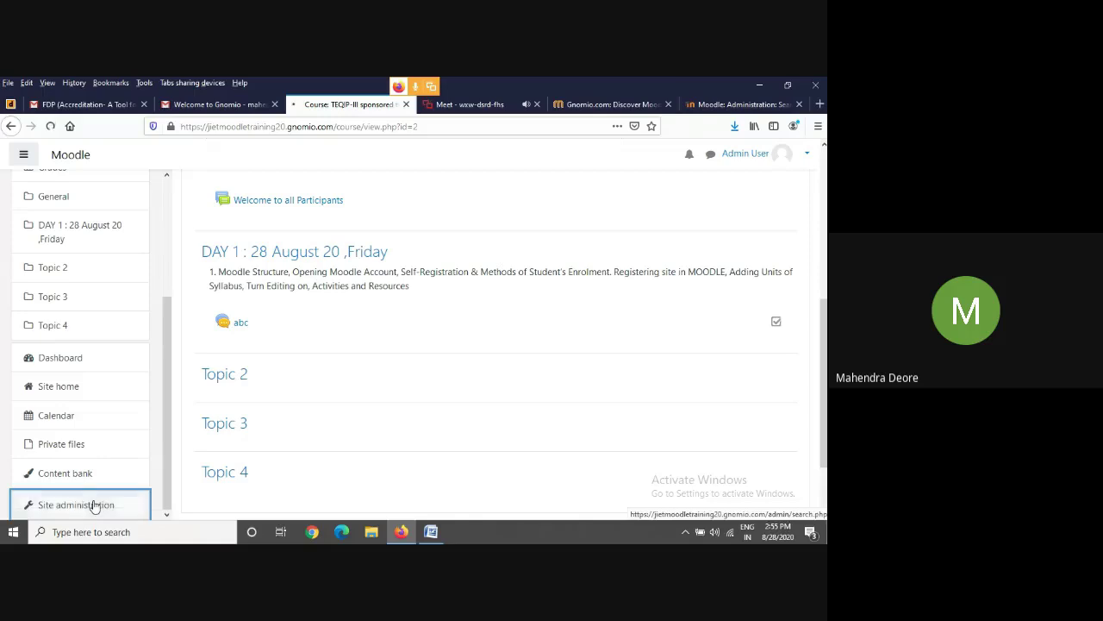
{"action": "scroll", "coordinate": [435, 399], "scroll_direction": "down", "scroll_amount": 3}
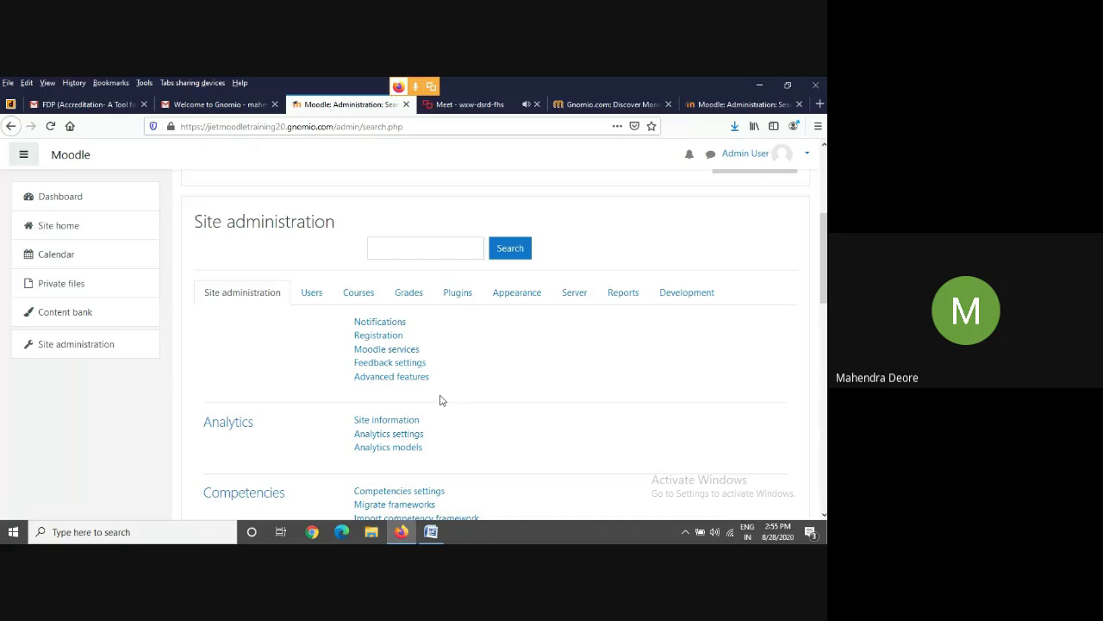
{"action": "left_click", "coordinate": [312, 295]}
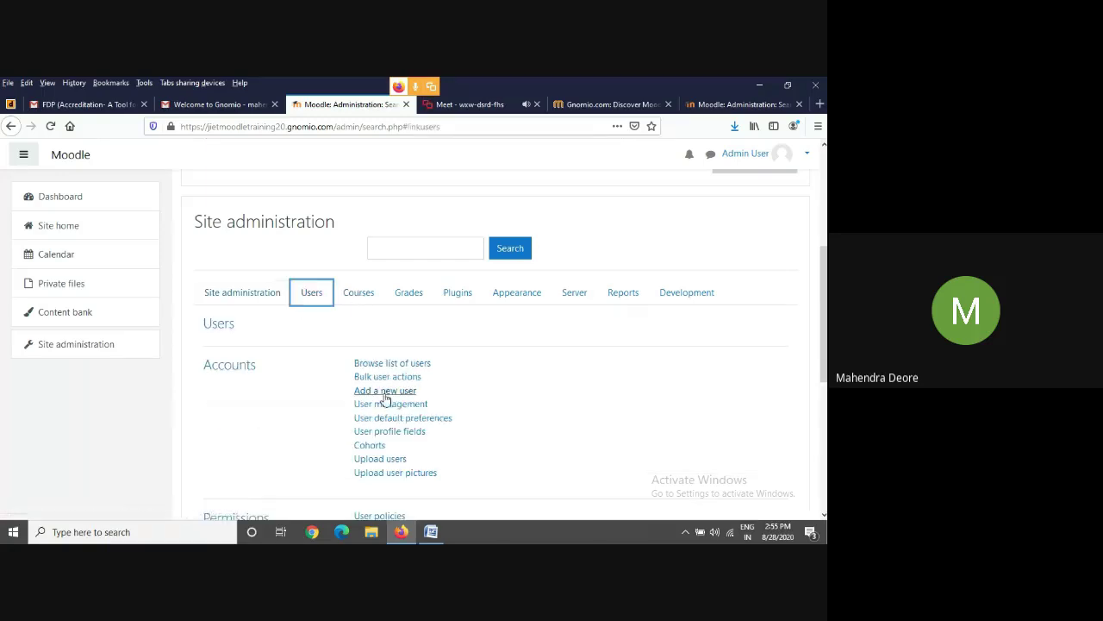
{"action": "left_click", "coordinate": [362, 298]}
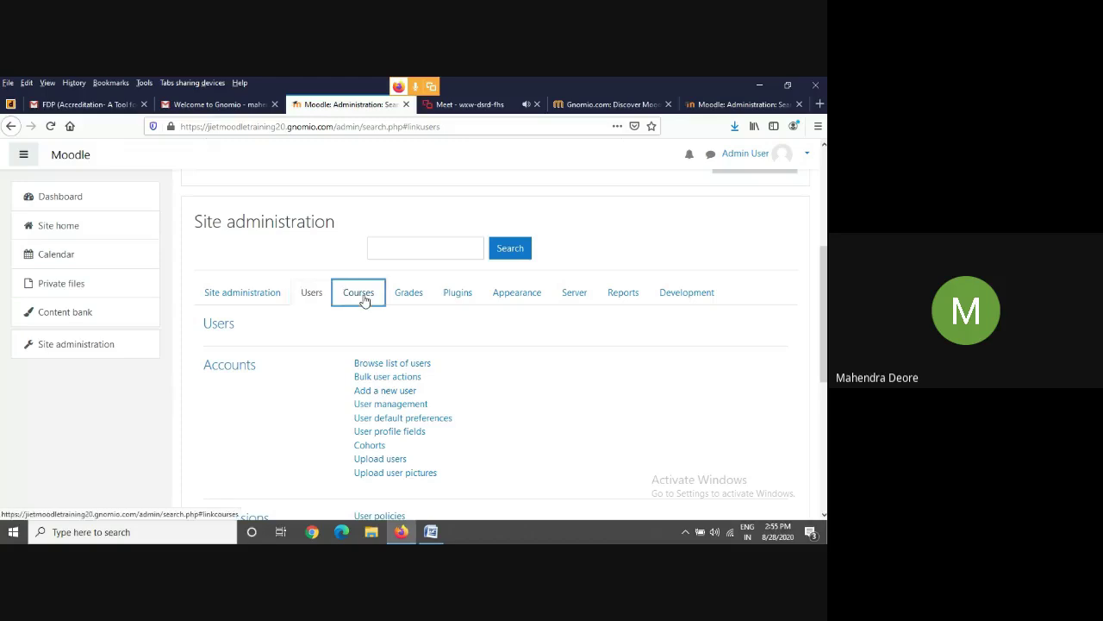
{"action": "left_click", "coordinate": [408, 293]}
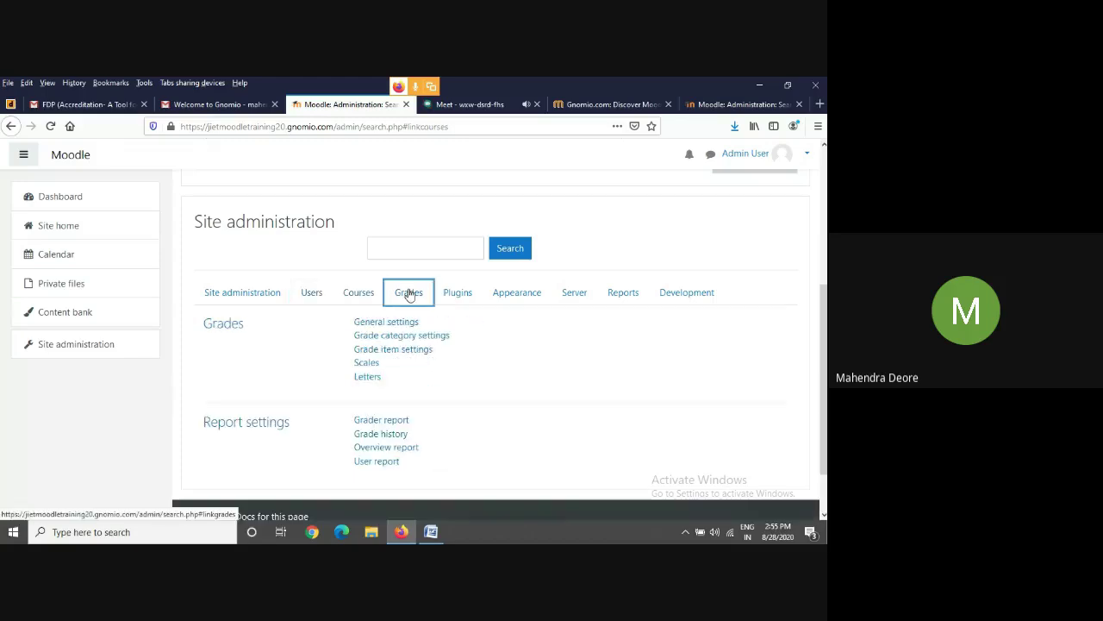
Step: Show the Plugins tab and scroll through its Activity modules settings list
{"action": "left_click", "coordinate": [456, 294]}
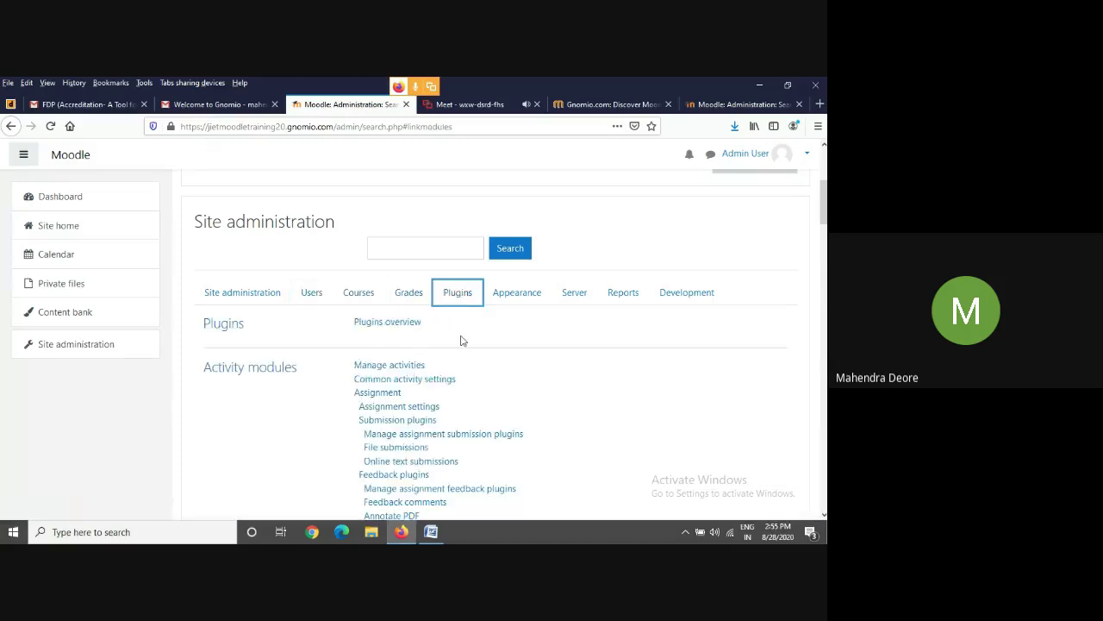
{"action": "scroll", "coordinate": [461, 338], "scroll_direction": "down", "scroll_amount": 2}
{"action": "scroll", "coordinate": [549, 239], "scroll_direction": "up", "scroll_amount": 2}
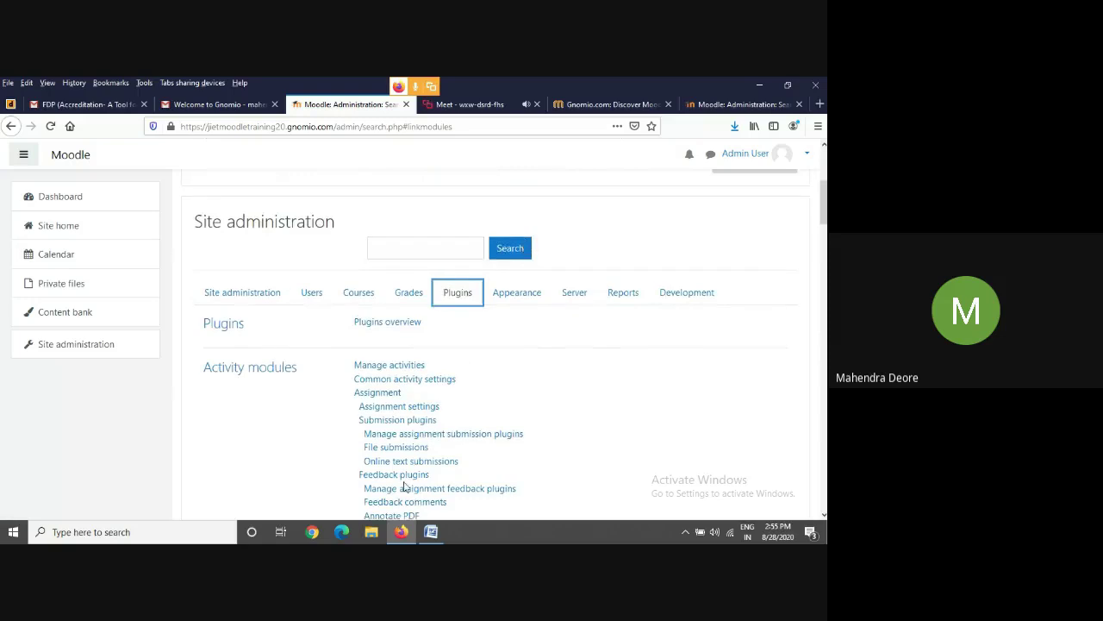
{"action": "scroll", "coordinate": [401, 487], "scroll_direction": "down", "scroll_amount": 5}
{"action": "scroll", "coordinate": [401, 487], "scroll_direction": "up", "scroll_amount": 6}
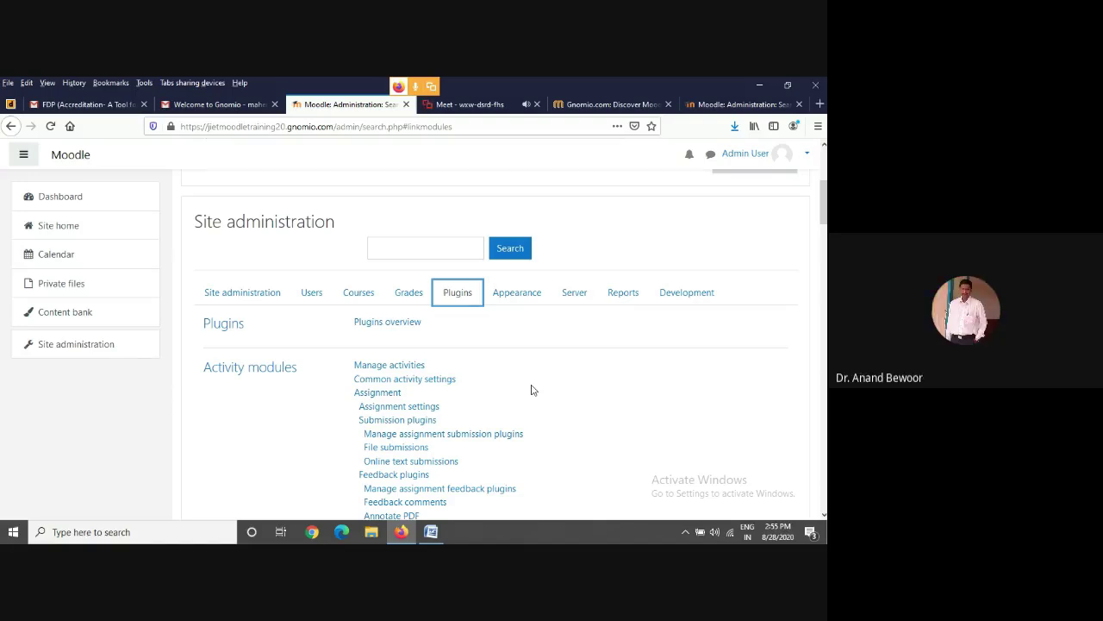
{"action": "scroll", "coordinate": [532, 389], "scroll_direction": "down", "scroll_amount": 3}
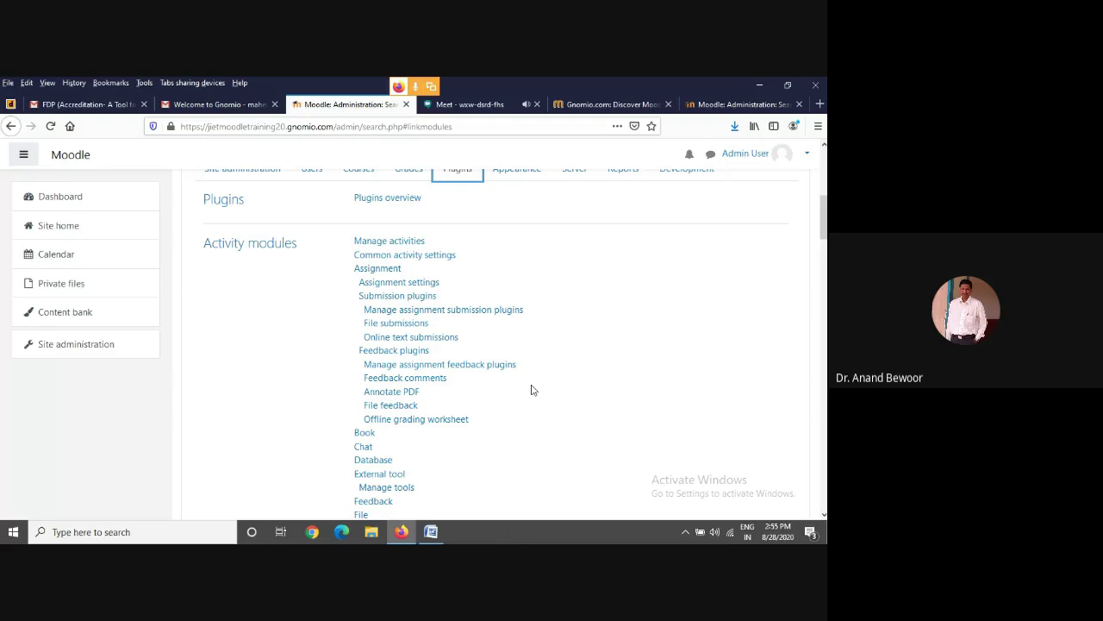
{"action": "scroll", "coordinate": [532, 390], "scroll_direction": "down", "scroll_amount": 8}
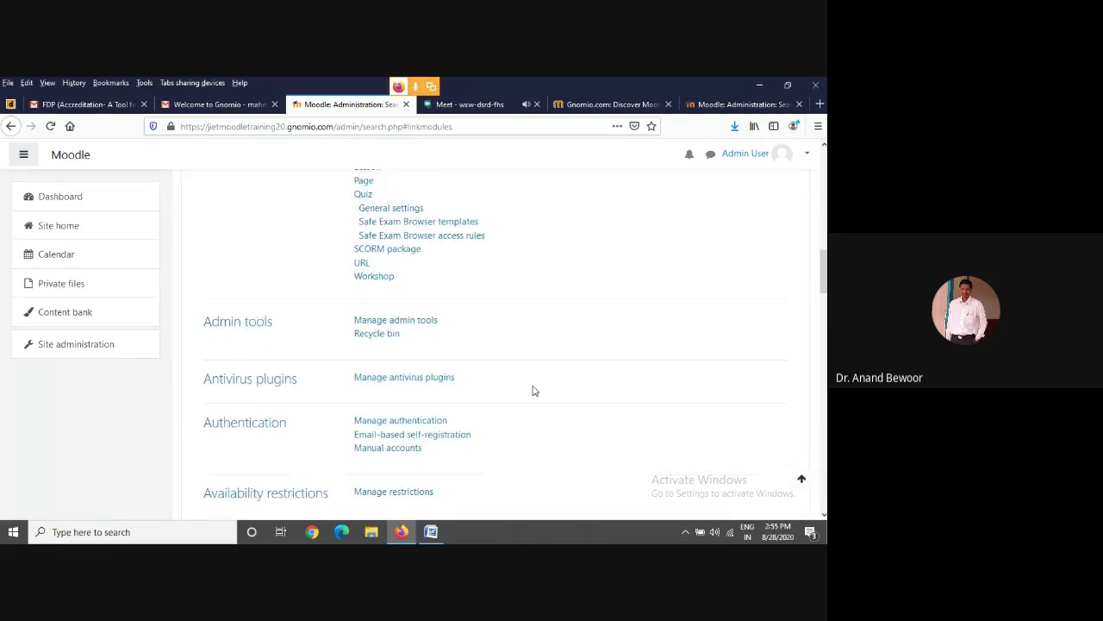
{"action": "scroll", "coordinate": [533, 390], "scroll_direction": "down", "scroll_amount": 5}
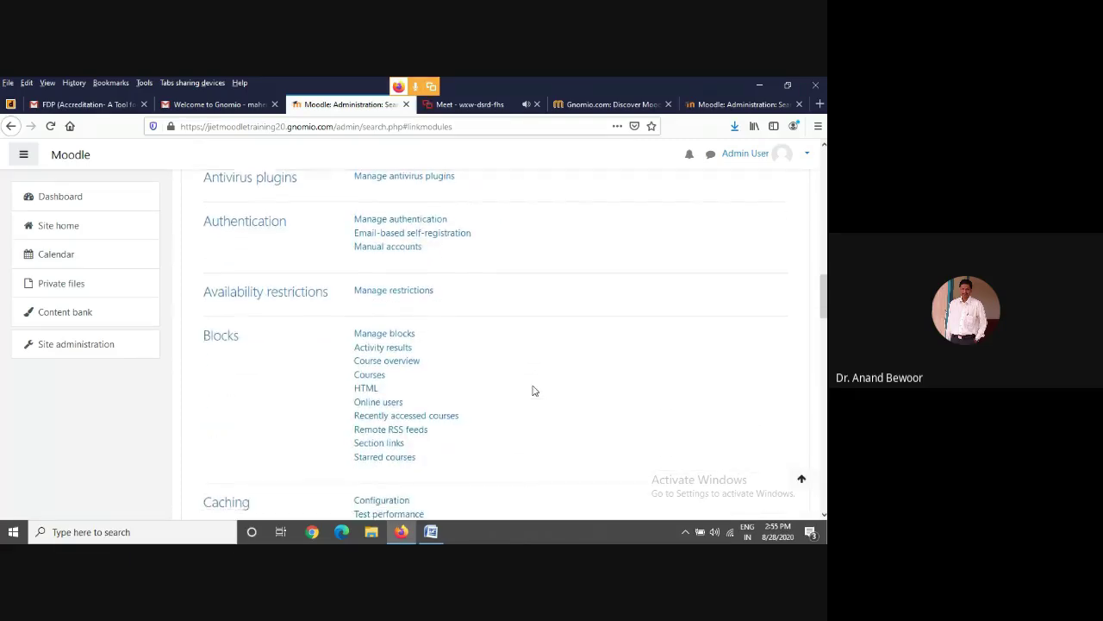
{"action": "scroll", "coordinate": [532, 390], "scroll_direction": "down", "scroll_amount": 10}
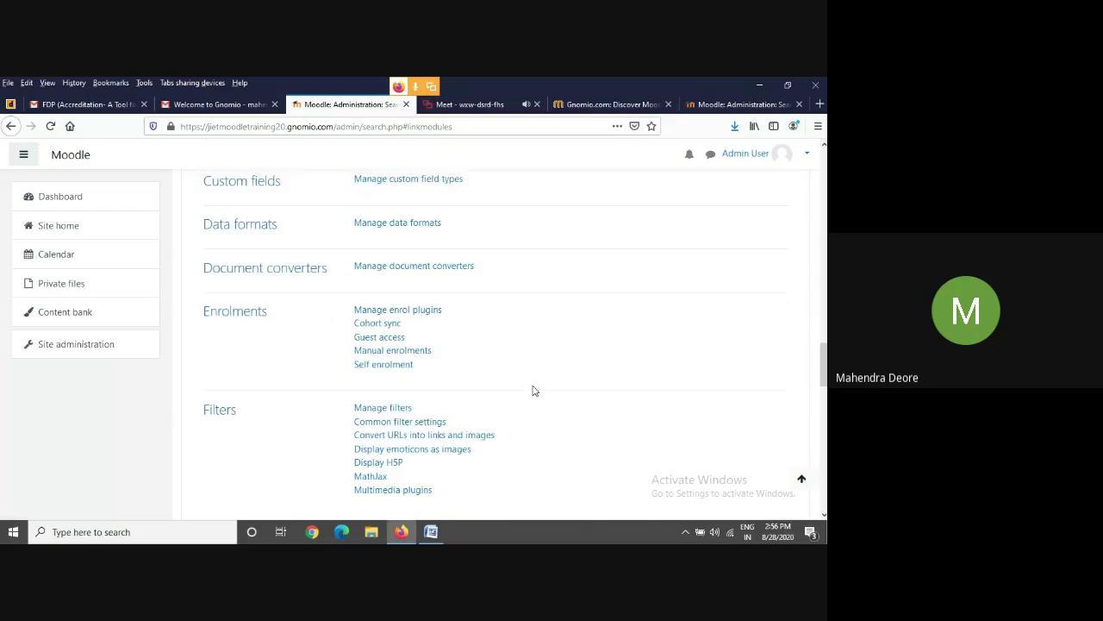
{"action": "scroll", "coordinate": [533, 390], "scroll_direction": "down", "scroll_amount": 10}
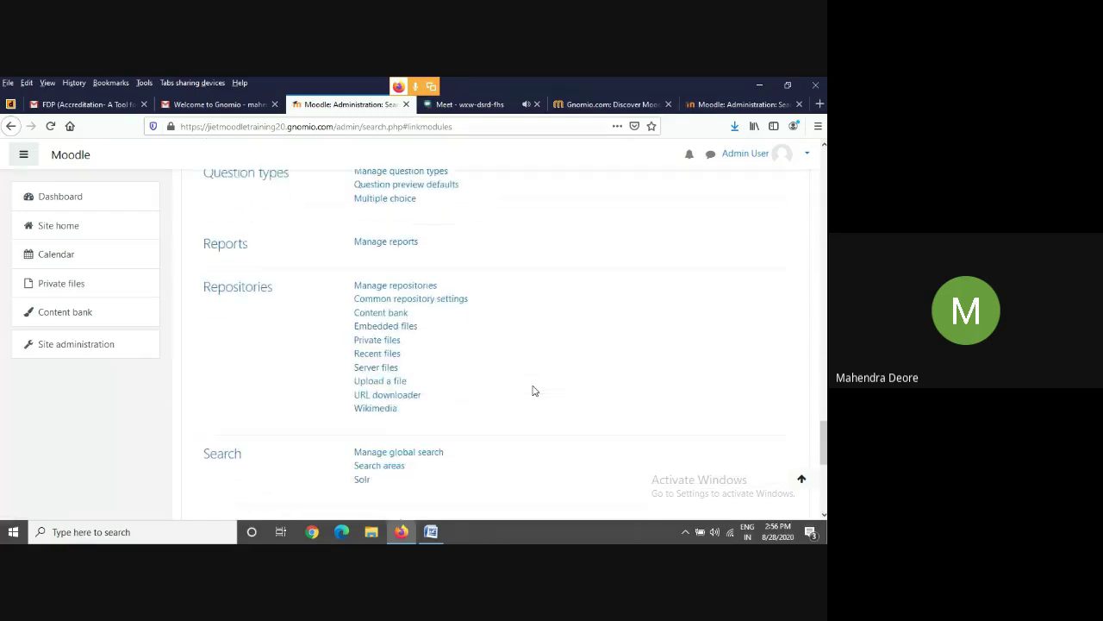
{"action": "scroll", "coordinate": [533, 390], "scroll_direction": "down", "scroll_amount": 7}
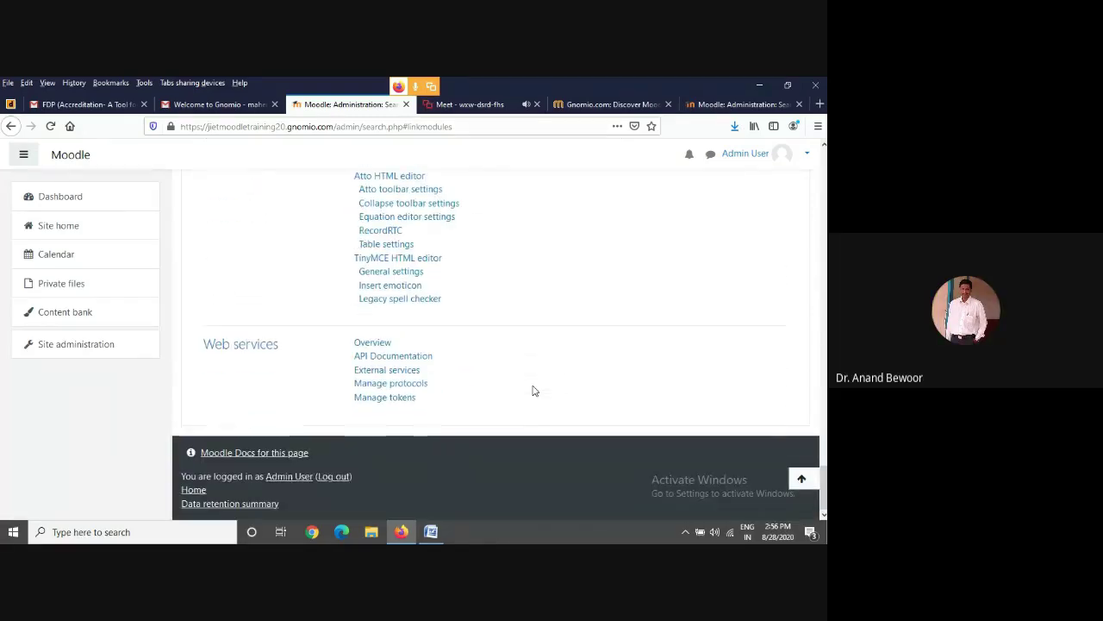
{"action": "scroll", "coordinate": [533, 391], "scroll_direction": "up", "scroll_amount": 12}
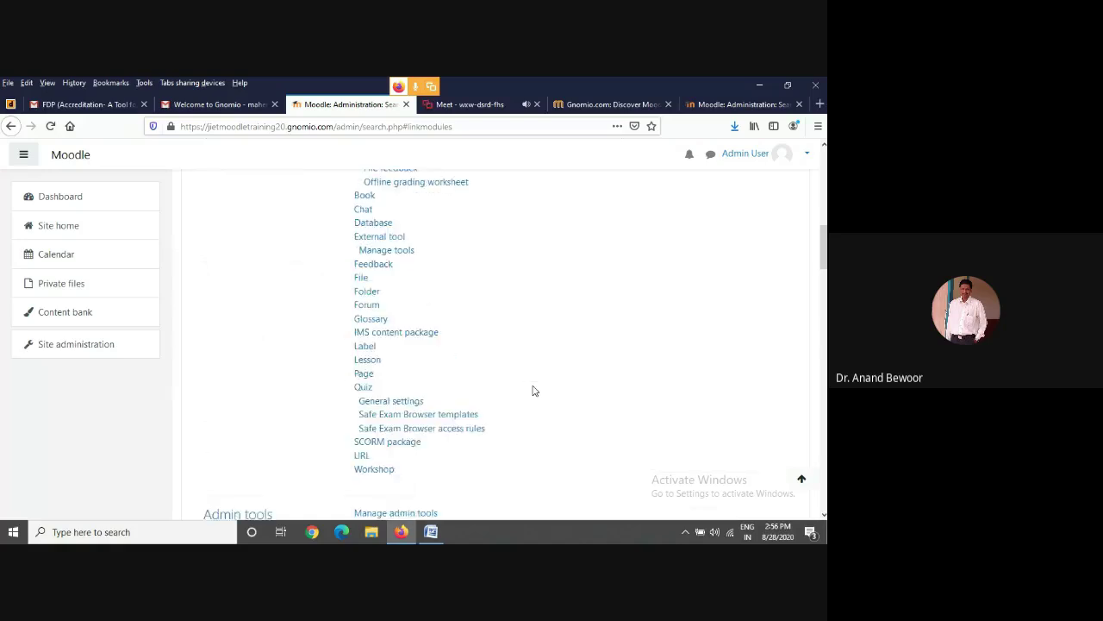
{"action": "scroll", "coordinate": [533, 390], "scroll_direction": "up", "scroll_amount": 10}
{"action": "scroll", "coordinate": [532, 391], "scroll_direction": "down", "scroll_amount": 5}
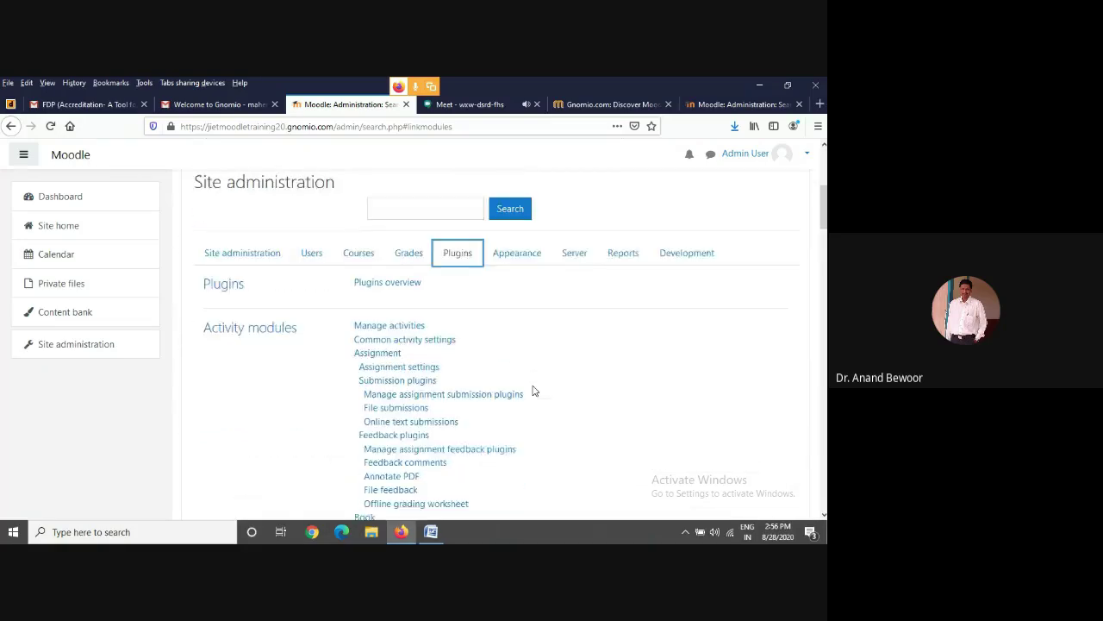
{"action": "scroll", "coordinate": [533, 391], "scroll_direction": "down", "scroll_amount": 1}
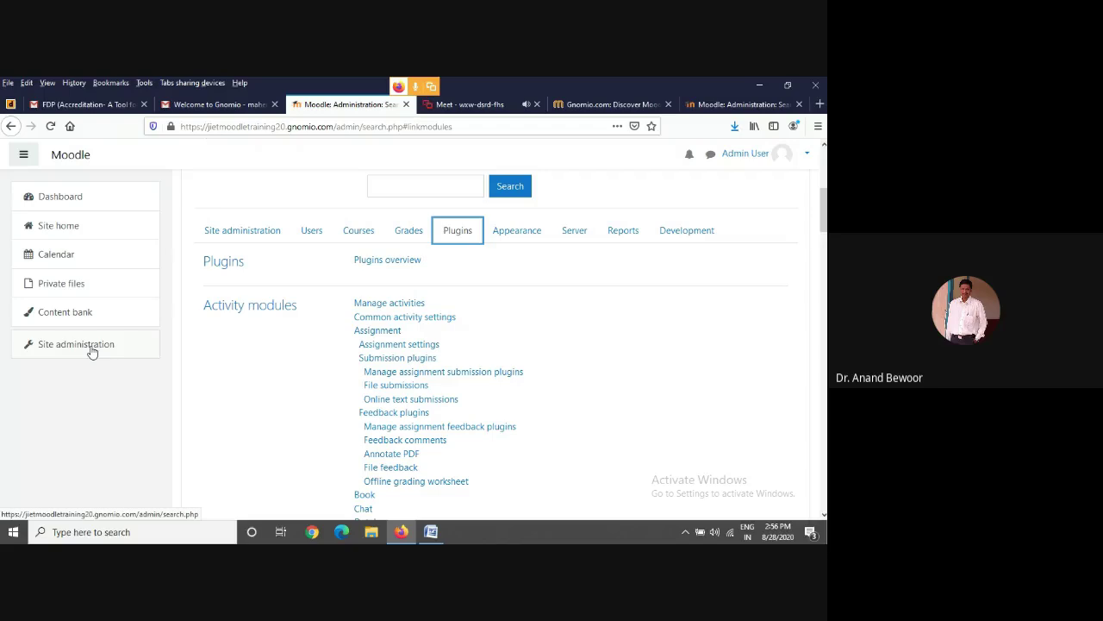
{"action": "scroll", "coordinate": [435, 354], "scroll_direction": "down", "scroll_amount": 3}
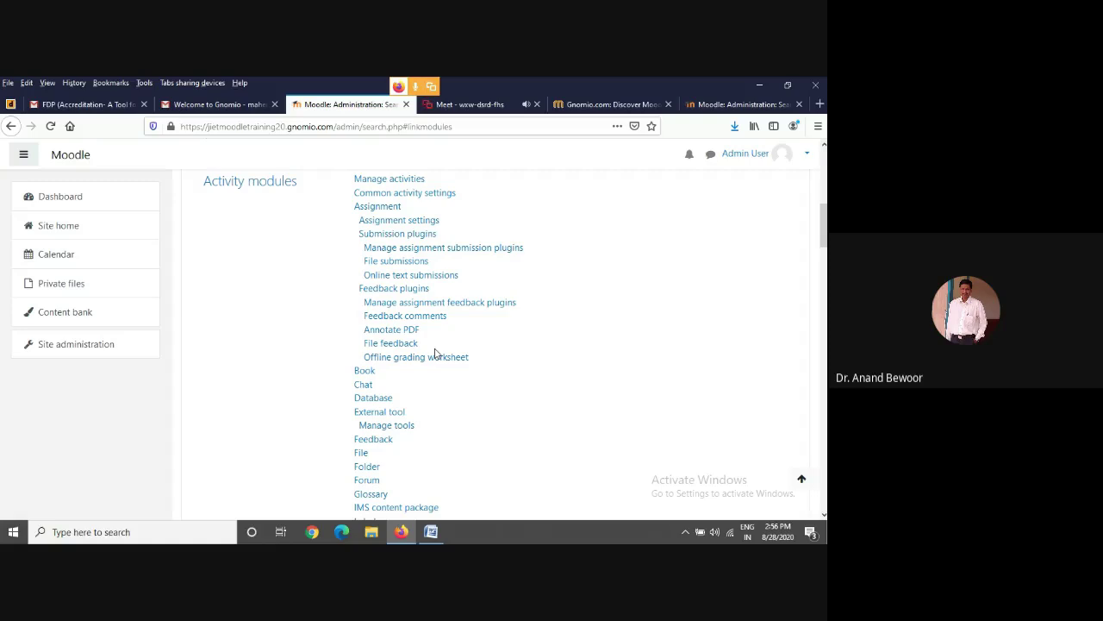
{"action": "scroll", "coordinate": [435, 354], "scroll_direction": "down", "scroll_amount": 7}
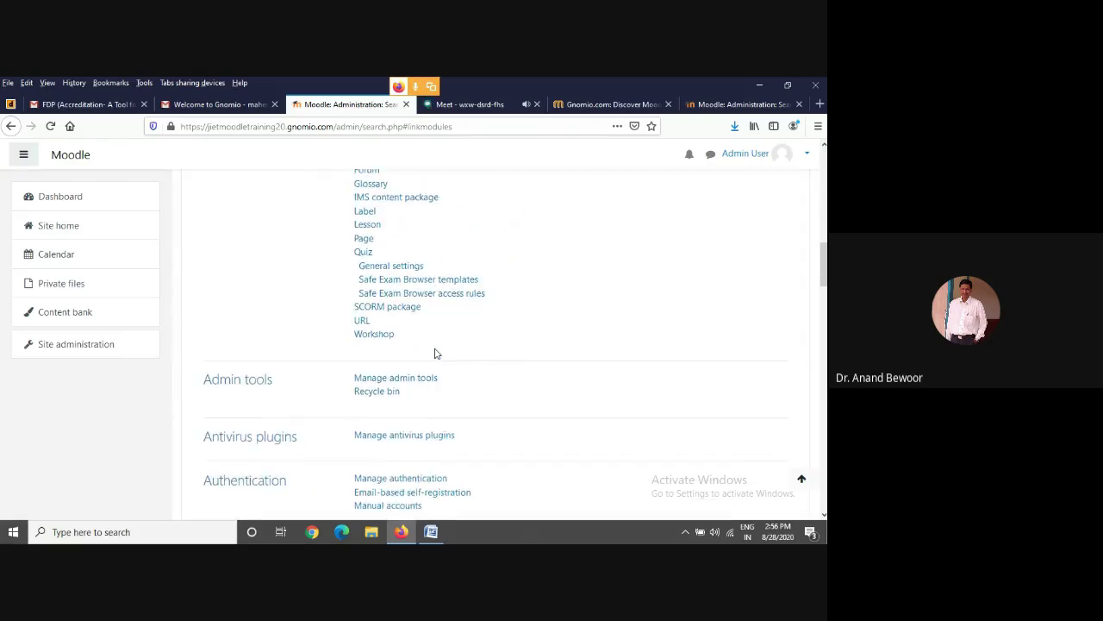
{"action": "scroll", "coordinate": [435, 353], "scroll_direction": "down", "scroll_amount": 2}
{"action": "scroll", "coordinate": [435, 354], "scroll_direction": "up", "scroll_amount": 15}
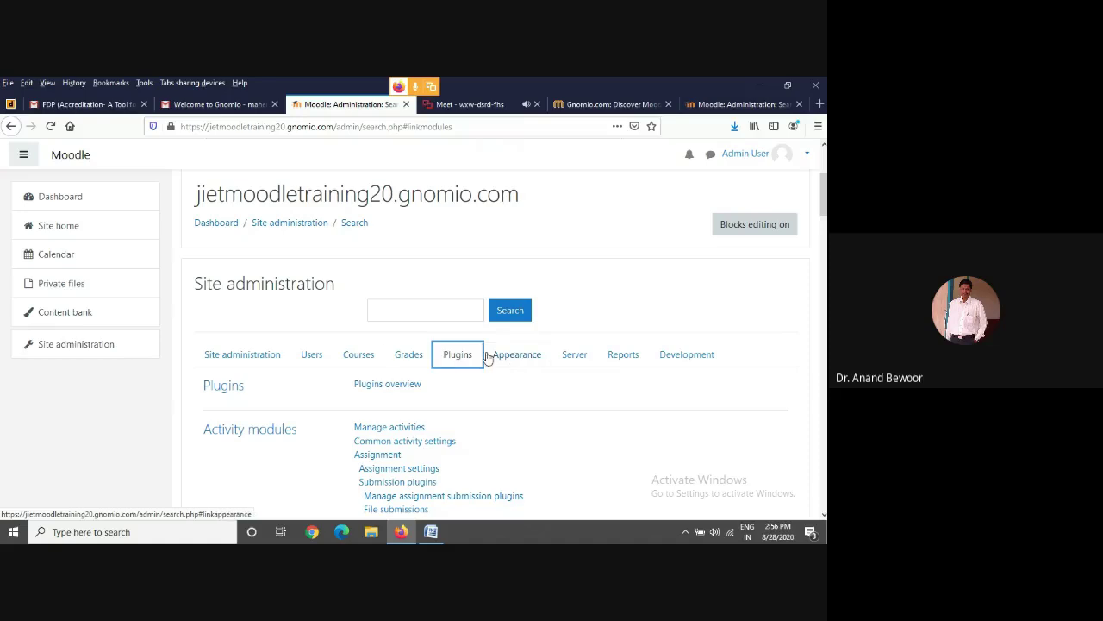
Step: View the Appearance, Server, Reports and Development admin tabs, ending back on Plugins
{"action": "left_click", "coordinate": [535, 360]}
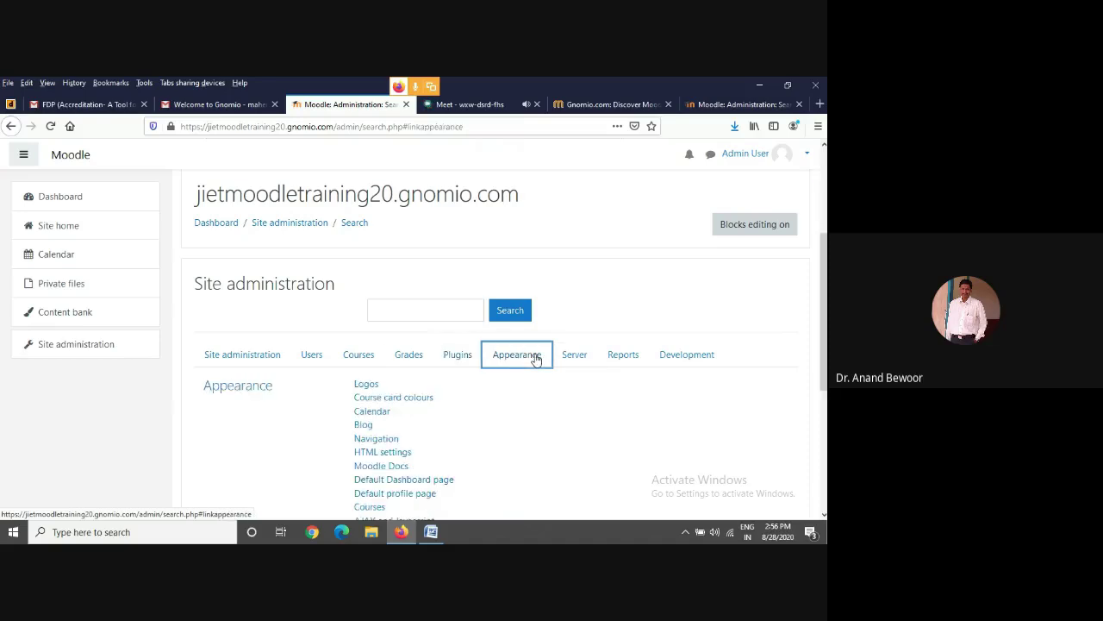
{"action": "scroll", "coordinate": [535, 359], "scroll_direction": "down", "scroll_amount": 3}
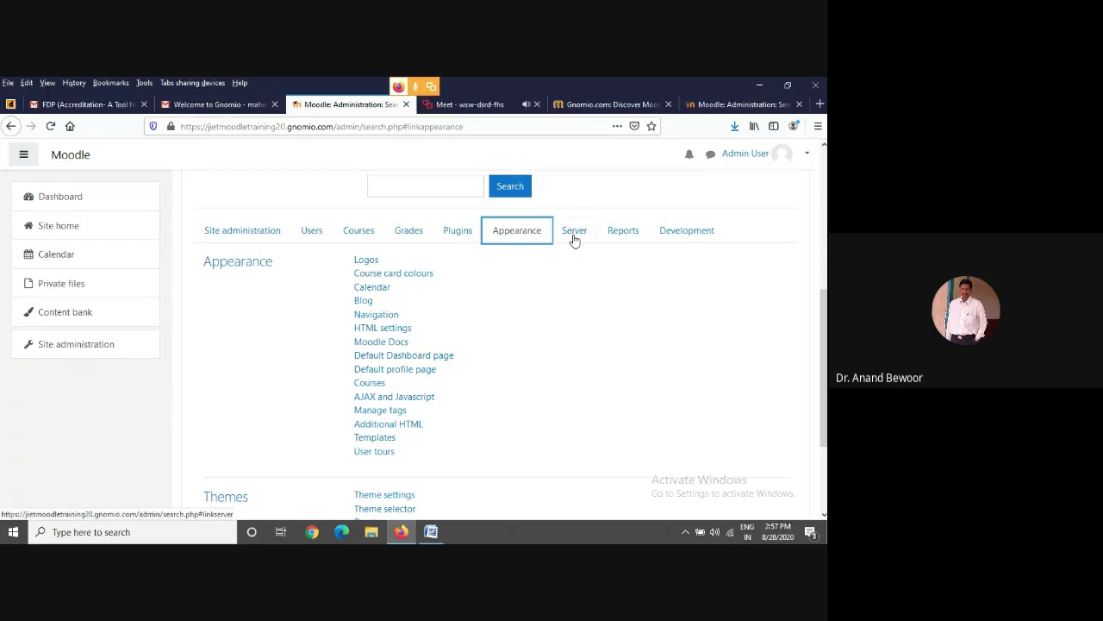
{"action": "left_click", "coordinate": [574, 231]}
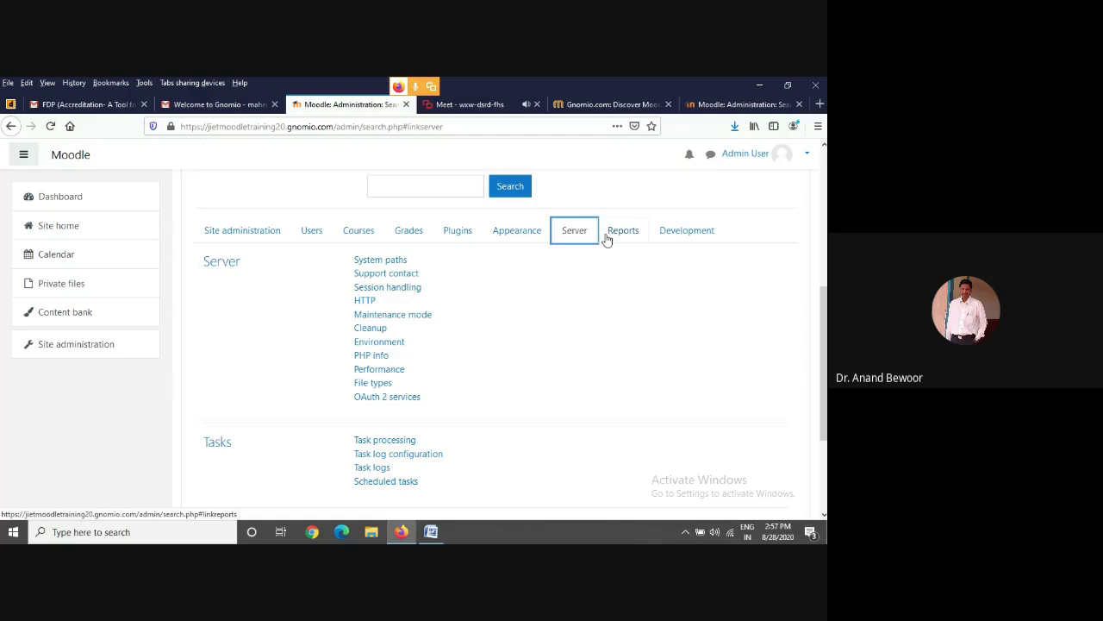
{"action": "left_click", "coordinate": [606, 239]}
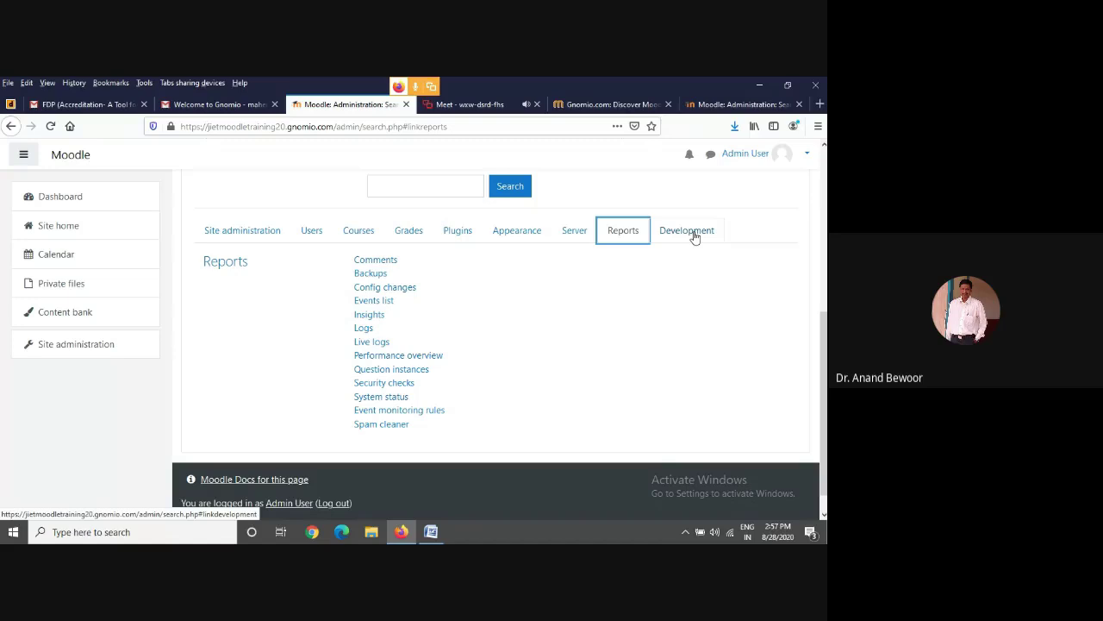
{"action": "left_click", "coordinate": [695, 236]}
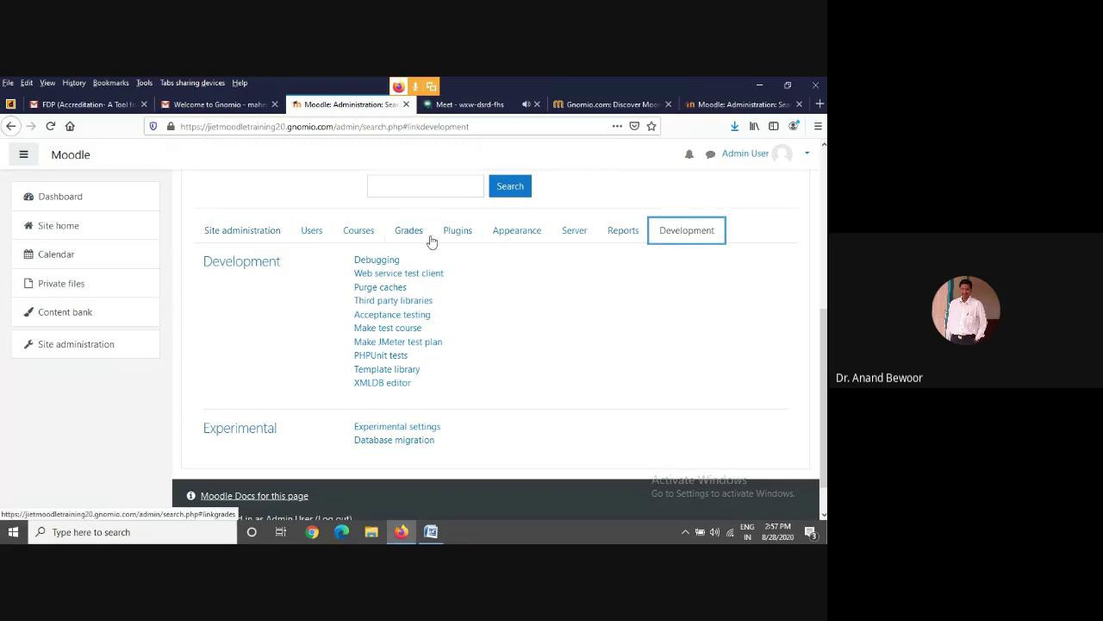
{"action": "left_click", "coordinate": [465, 240]}
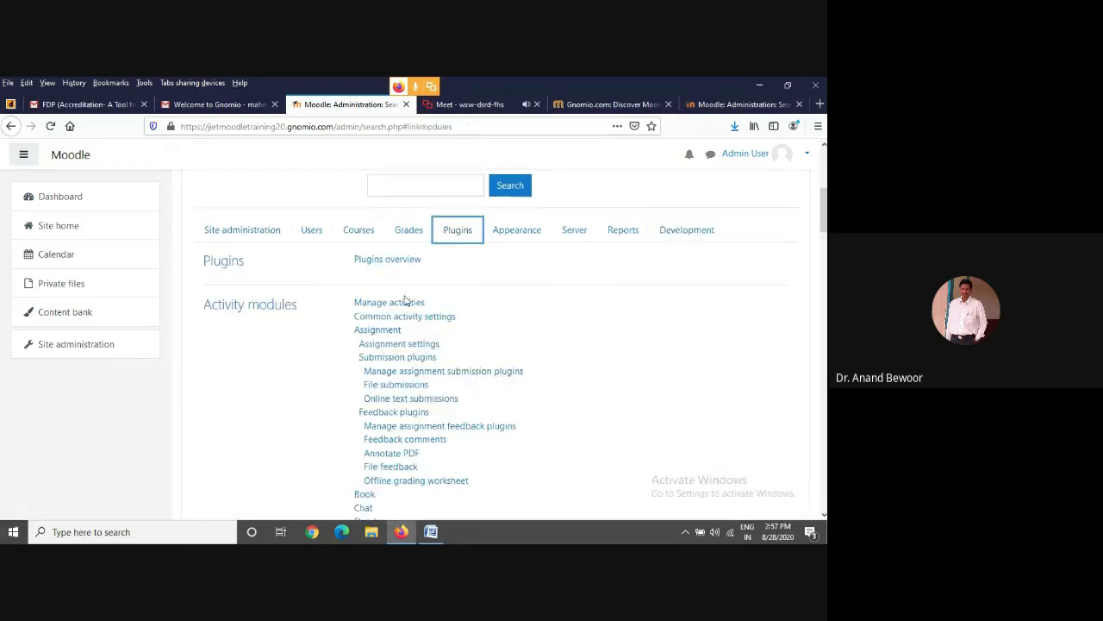
Step: Scroll the Plugins tab categories from Activity modules down to Text editors and Web services
{"action": "scroll", "coordinate": [405, 299], "scroll_direction": "down", "scroll_amount": 20}
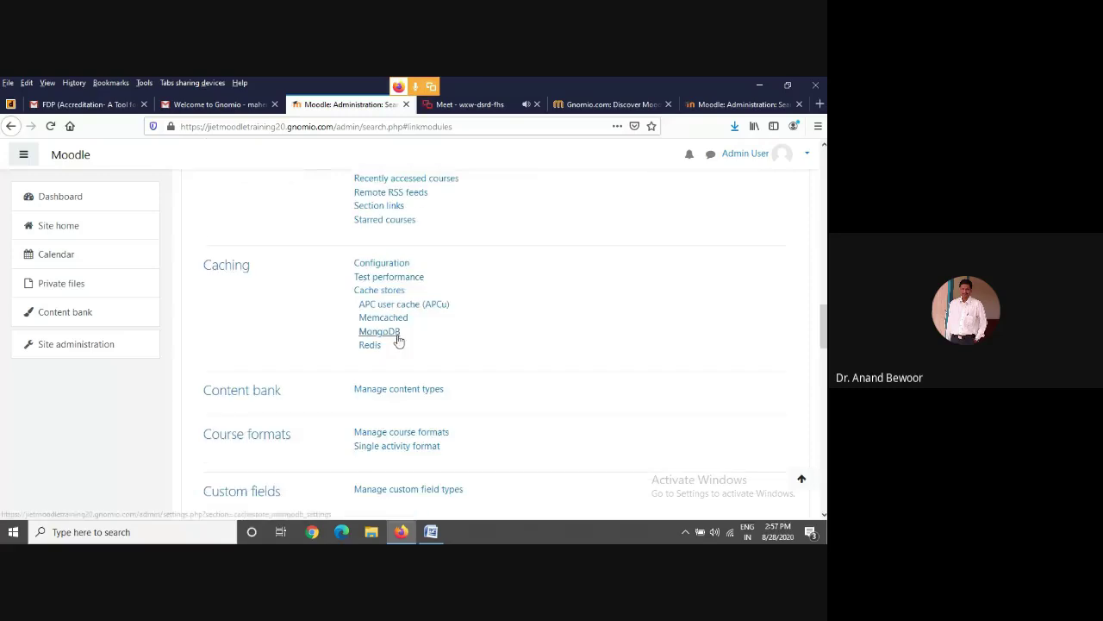
{"action": "scroll", "coordinate": [399, 342], "scroll_direction": "down", "scroll_amount": 12}
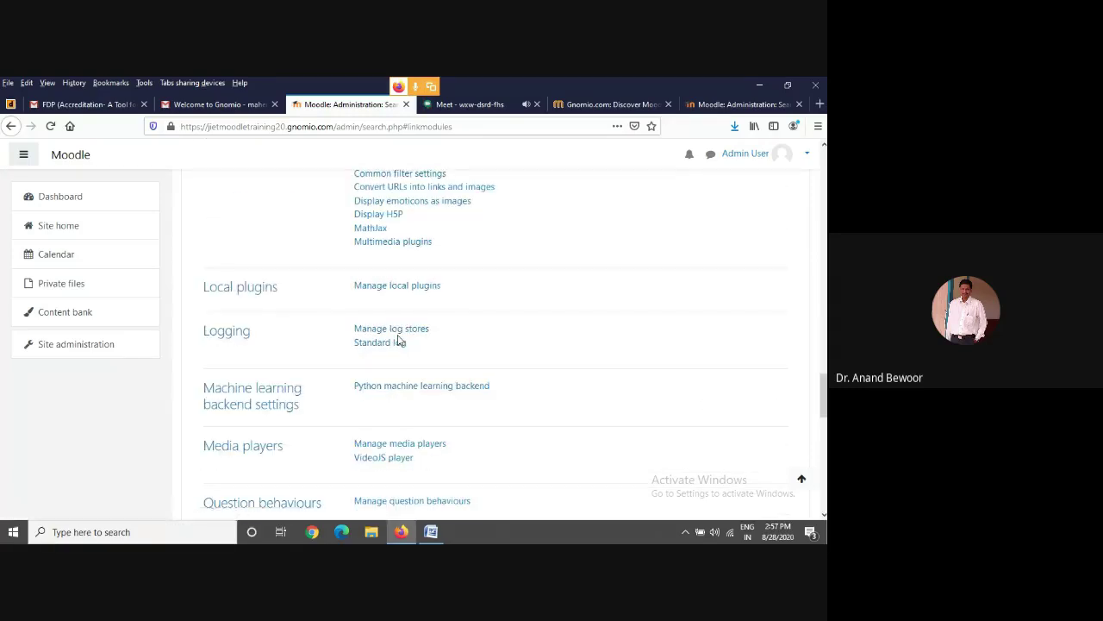
{"action": "scroll", "coordinate": [399, 341], "scroll_direction": "down", "scroll_amount": 5}
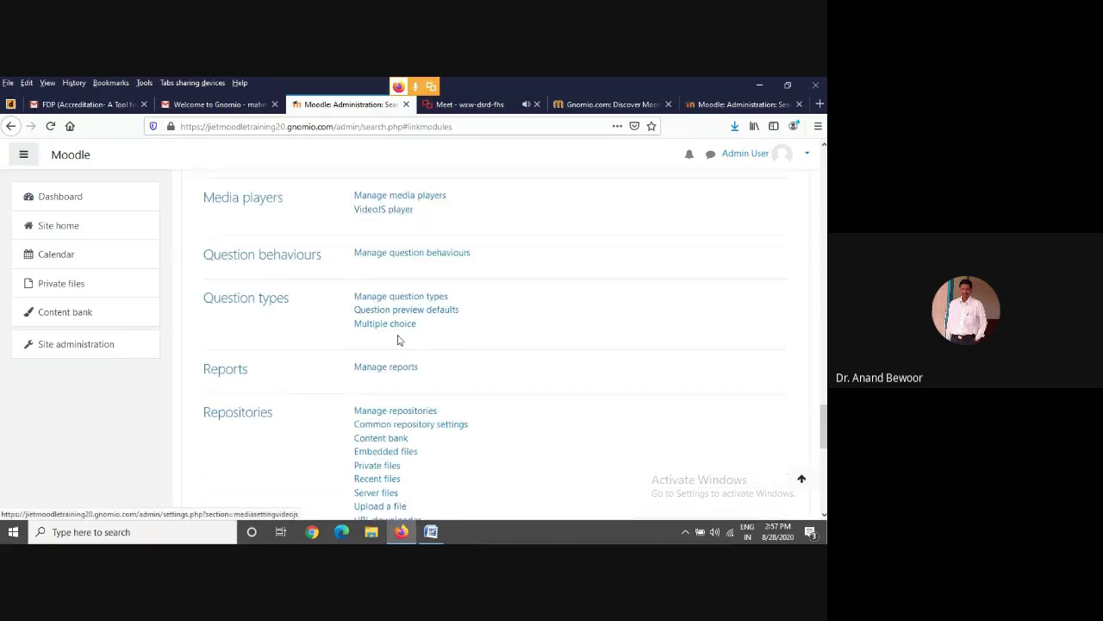
{"action": "scroll", "coordinate": [398, 340], "scroll_direction": "down", "scroll_amount": 3}
{"action": "scroll", "coordinate": [400, 340], "scroll_direction": "down", "scroll_amount": 3}
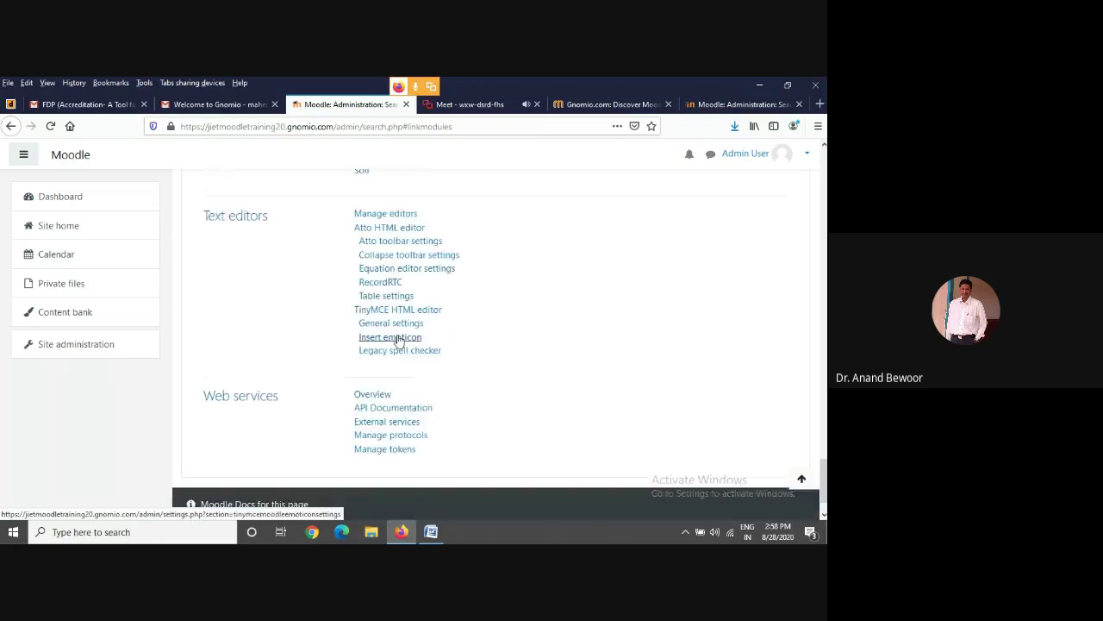
{"action": "scroll", "coordinate": [398, 339], "scroll_direction": "up", "scroll_amount": 20}
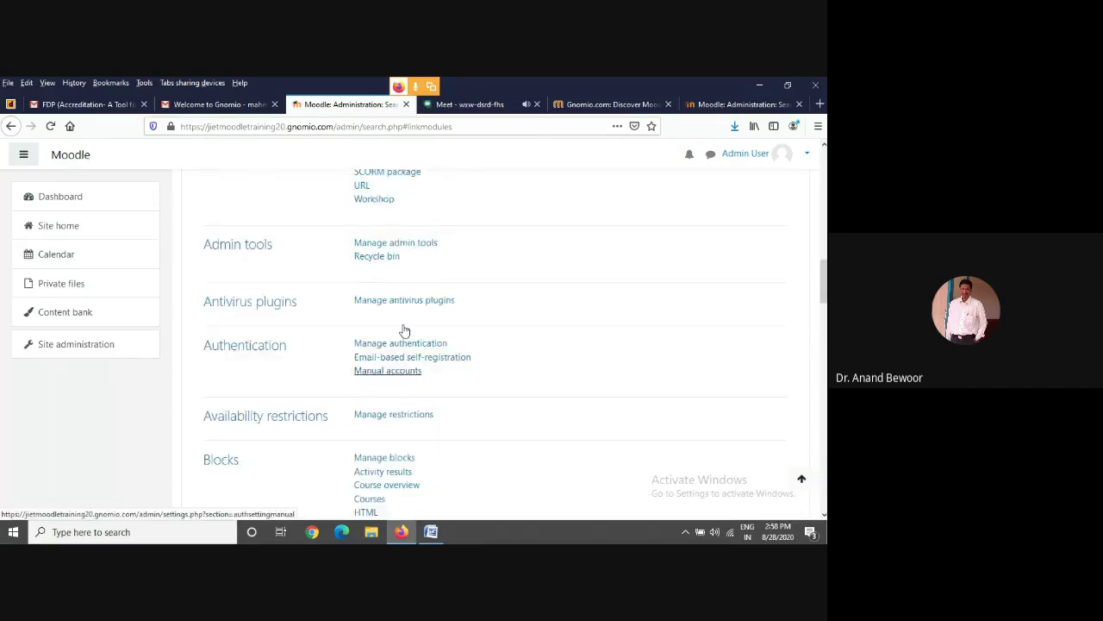
{"action": "scroll", "coordinate": [405, 331], "scroll_direction": "up", "scroll_amount": 4}
{"action": "scroll", "coordinate": [404, 331], "scroll_direction": "down", "scroll_amount": 1}
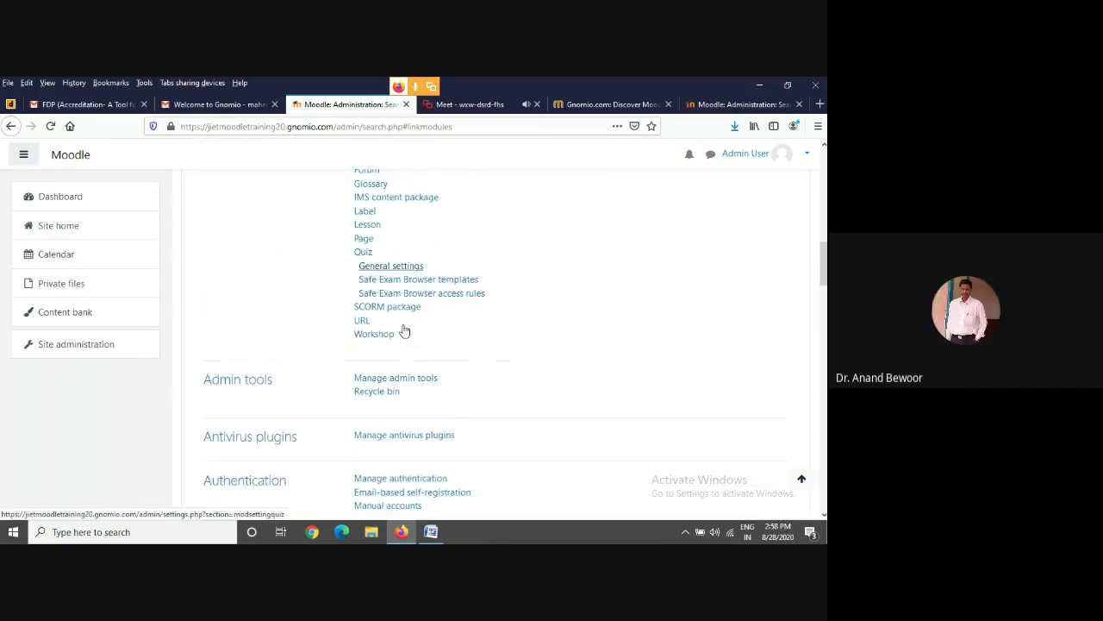
Step: Open Manage admin tools and scroll through the installed admin tools table
{"action": "left_click", "coordinate": [399, 384]}
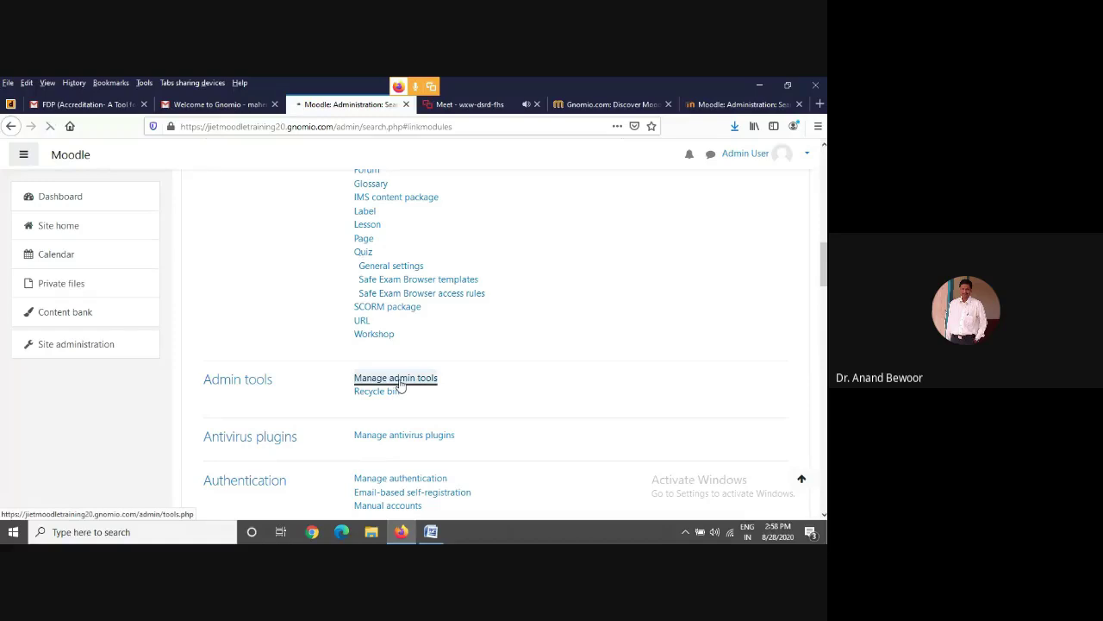
{"action": "scroll", "coordinate": [399, 383], "scroll_direction": "down", "scroll_amount": 3}
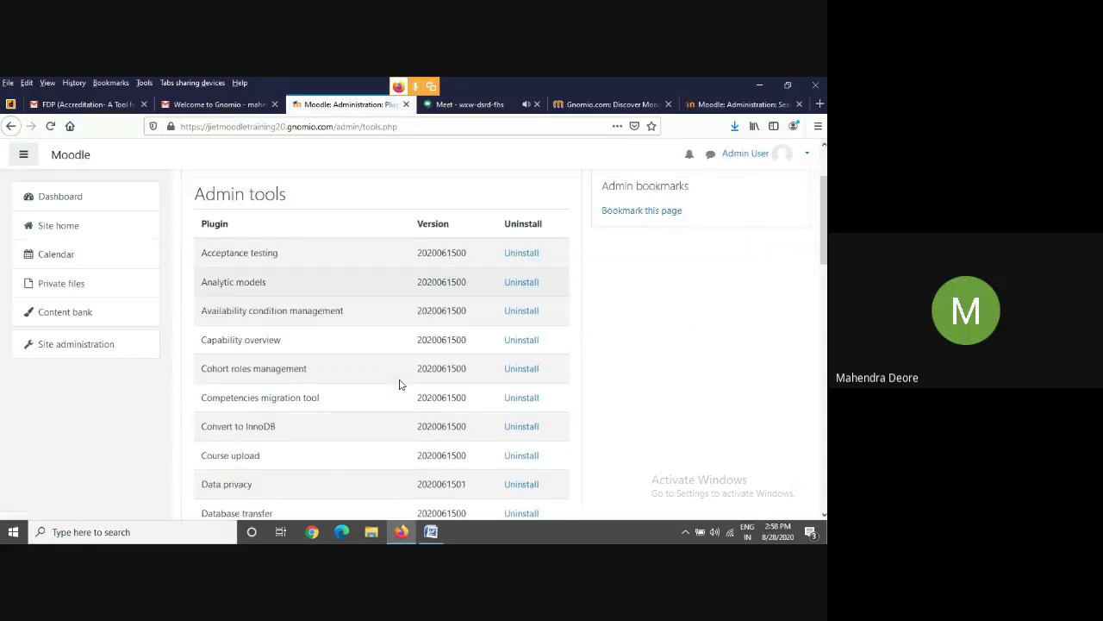
{"action": "scroll", "coordinate": [400, 384], "scroll_direction": "down", "scroll_amount": 5}
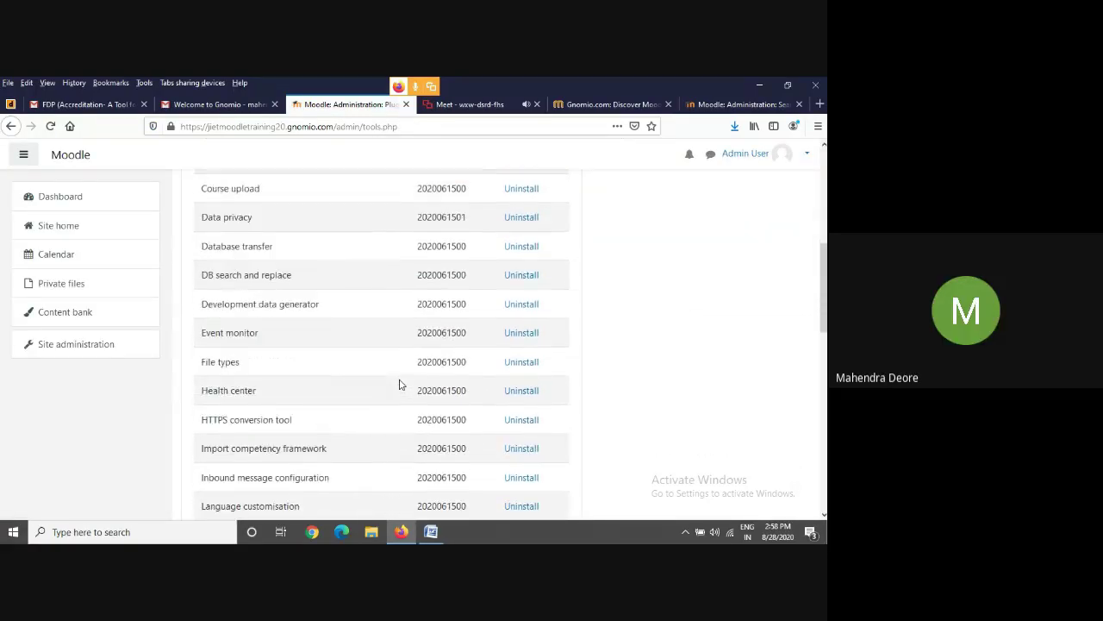
{"action": "scroll", "coordinate": [399, 384], "scroll_direction": "down", "scroll_amount": 2}
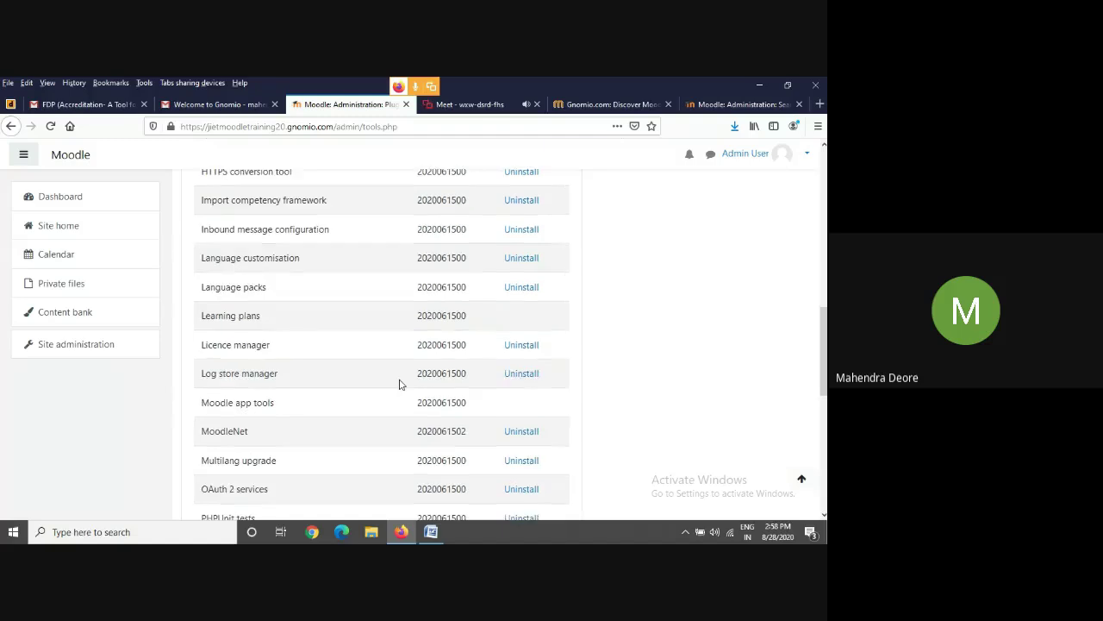
{"action": "scroll", "coordinate": [472, 366], "scroll_direction": "up", "scroll_amount": 10}
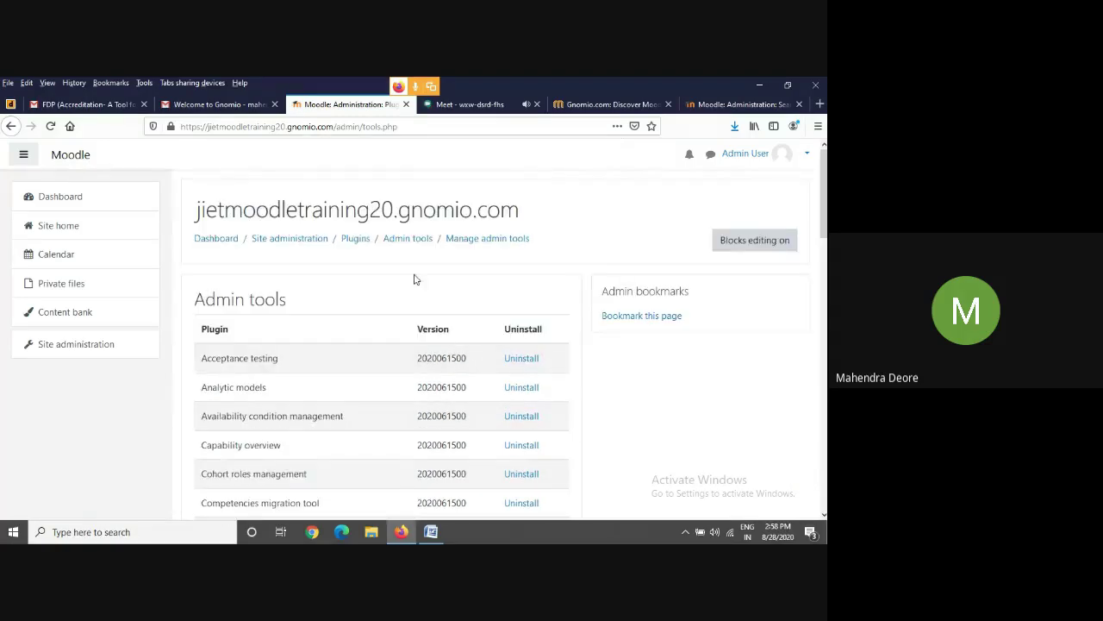
Step: Step back via breadcrumbs to the Plugins category overview, review it, then return to Site home
{"action": "left_click", "coordinate": [387, 239]}
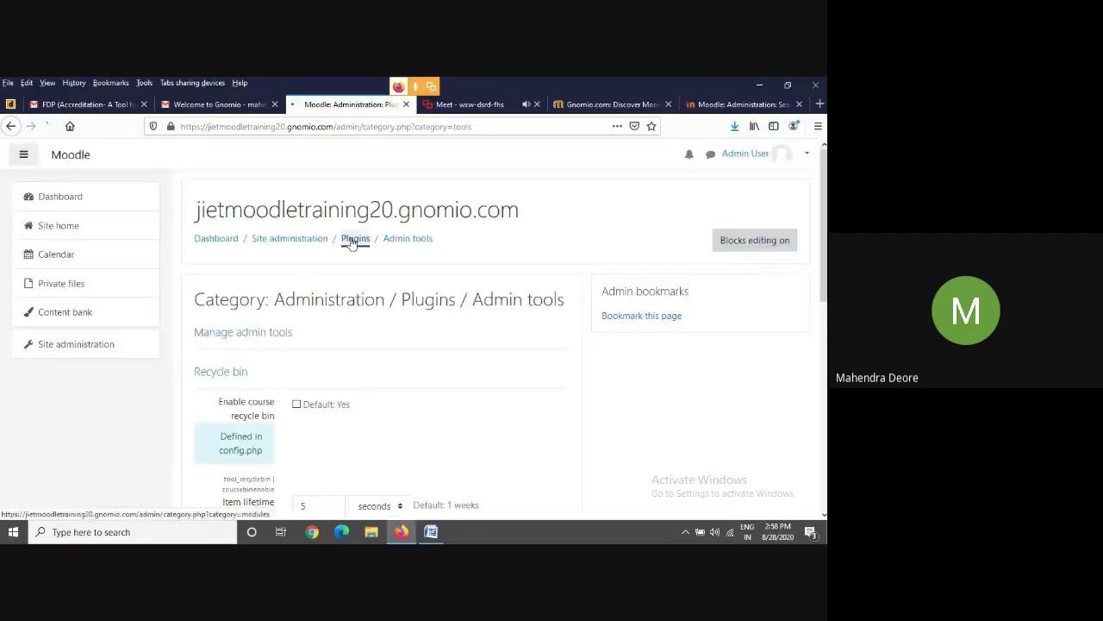
{"action": "left_click", "coordinate": [352, 241]}
{"action": "scroll", "coordinate": [408, 367], "scroll_direction": "down", "scroll_amount": 1}
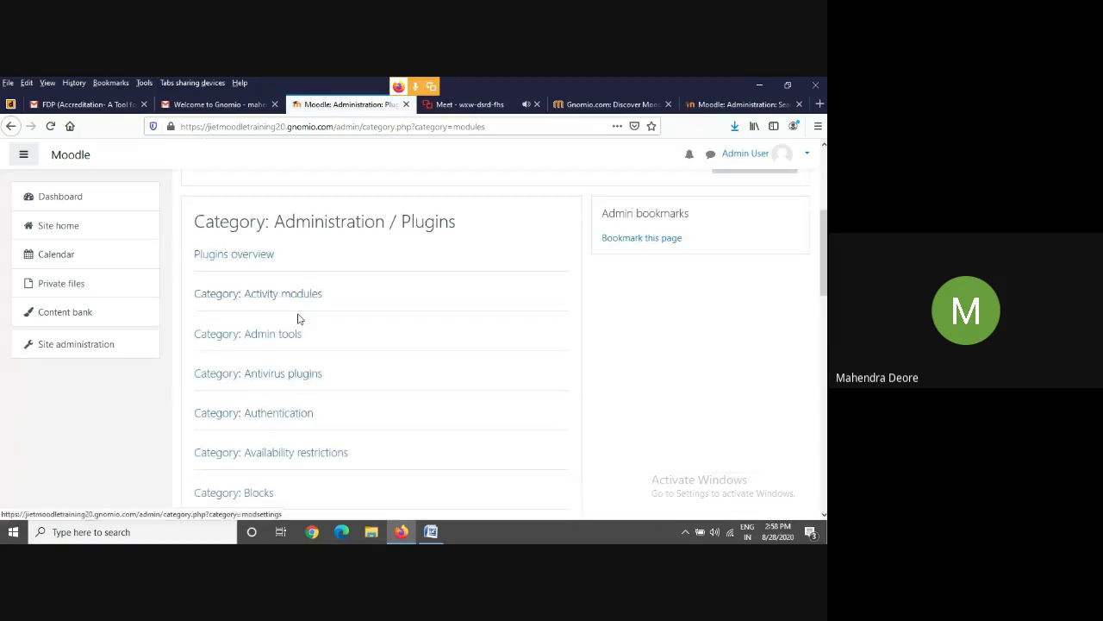
{"action": "scroll", "coordinate": [346, 389], "scroll_direction": "down", "scroll_amount": 3}
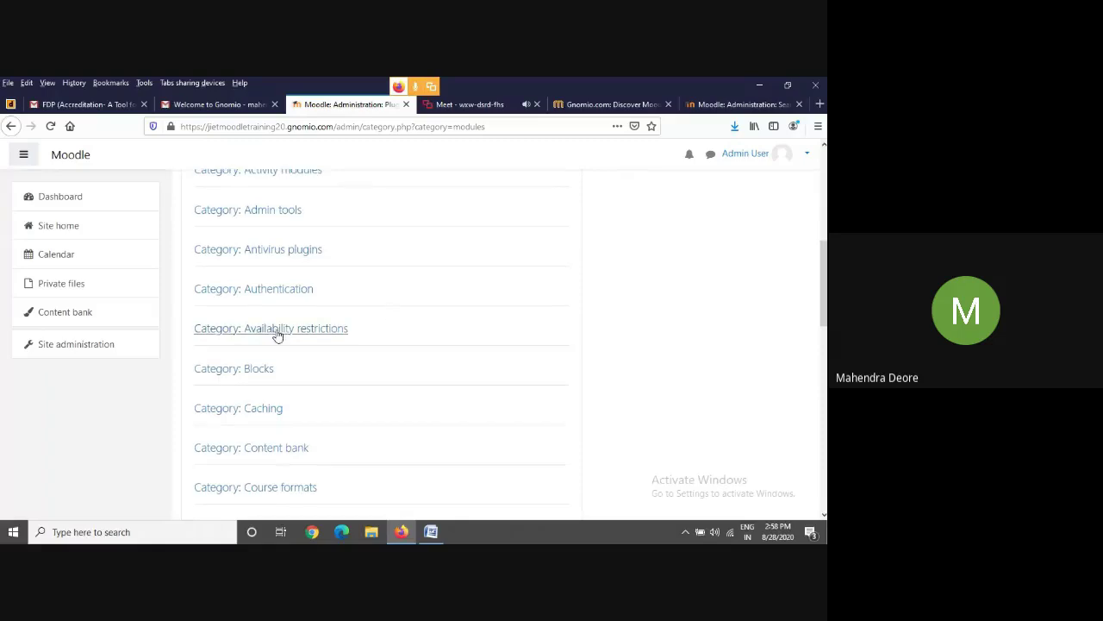
{"action": "scroll", "coordinate": [278, 449], "scroll_direction": "down", "scroll_amount": 4}
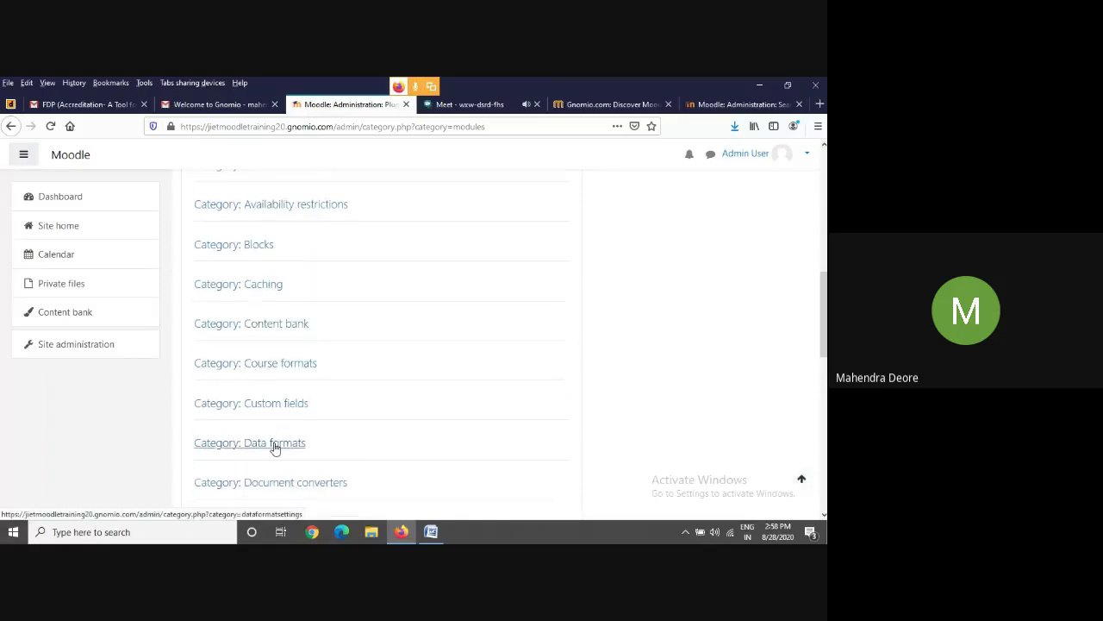
{"action": "scroll", "coordinate": [367, 444], "scroll_direction": "up", "scroll_amount": 9}
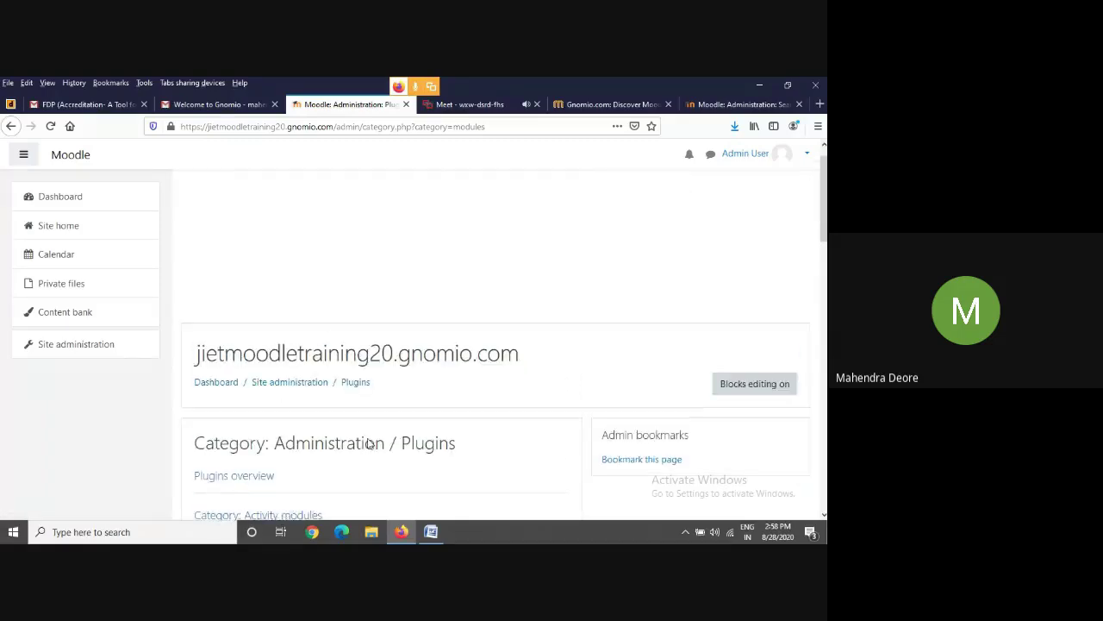
{"action": "left_click", "coordinate": [64, 225]}
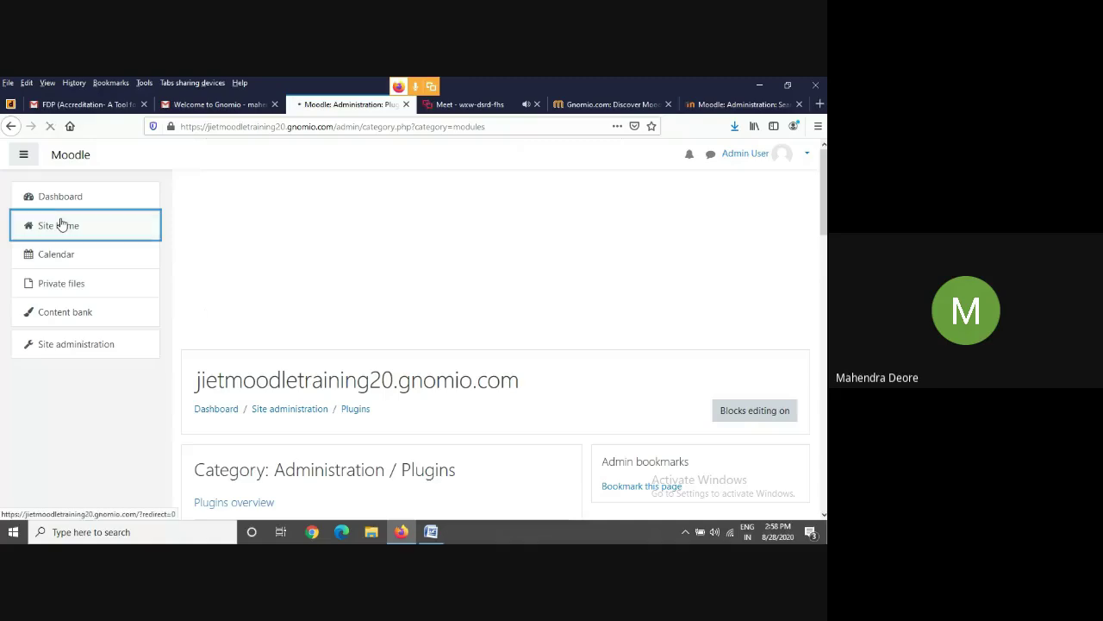
Step: From Site home, open the TEQIP-III FDP course and scroll to its DAY 1 section
{"action": "scroll", "coordinate": [542, 363], "scroll_direction": "down", "scroll_amount": 15}
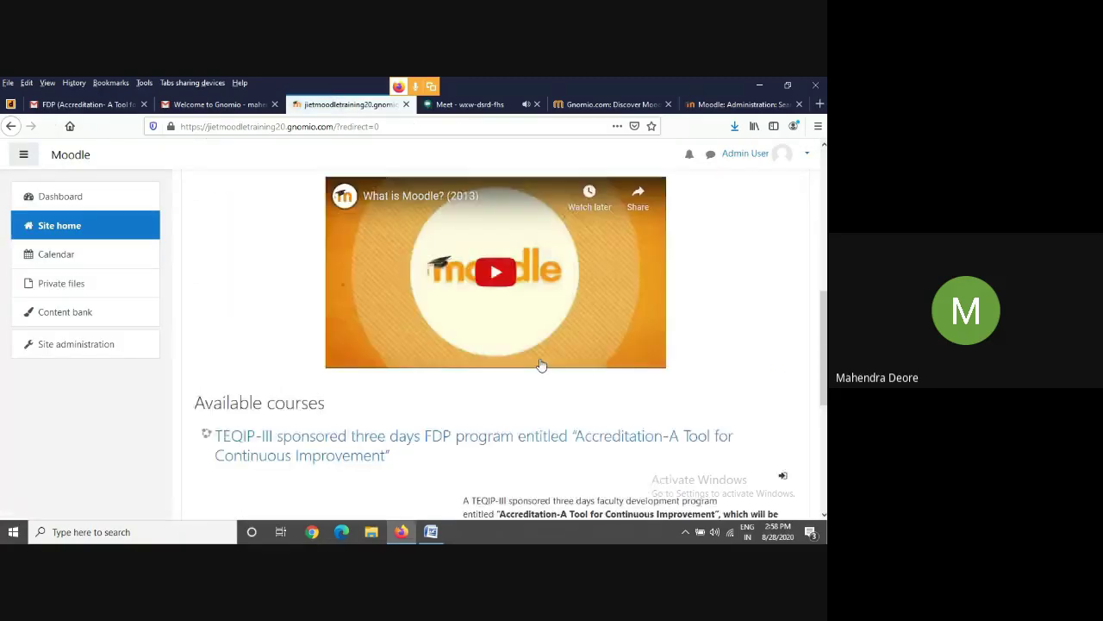
{"action": "scroll", "coordinate": [392, 259], "scroll_direction": "up", "scroll_amount": 5}
{"action": "left_click", "coordinate": [370, 389]}
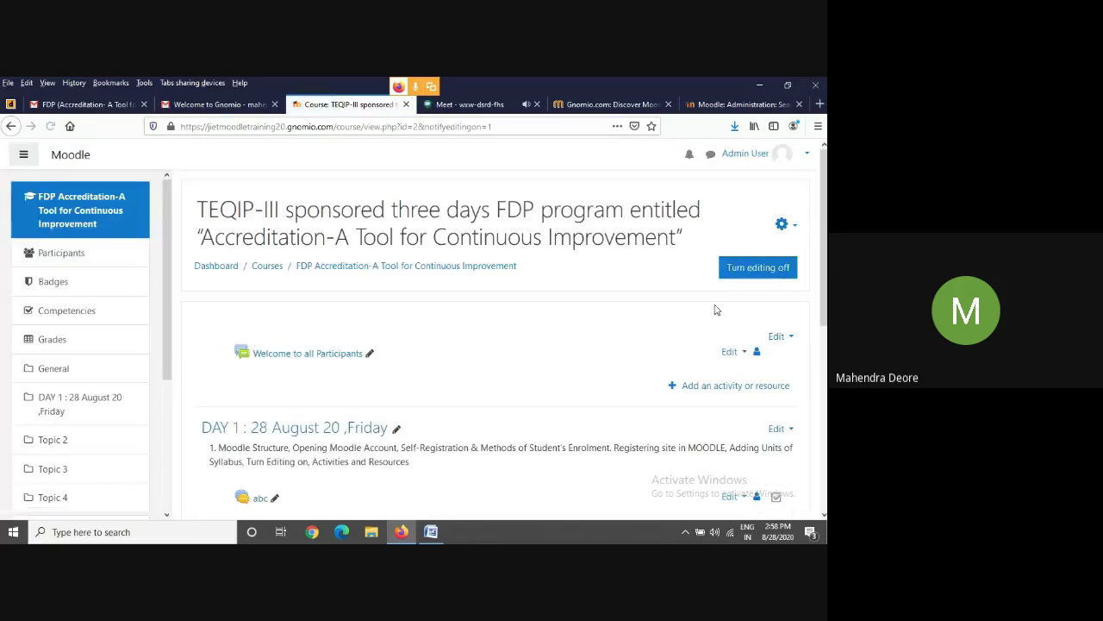
{"action": "scroll", "coordinate": [628, 350], "scroll_direction": "down", "scroll_amount": 1}
{"action": "scroll", "coordinate": [627, 349], "scroll_direction": "down", "scroll_amount": 2}
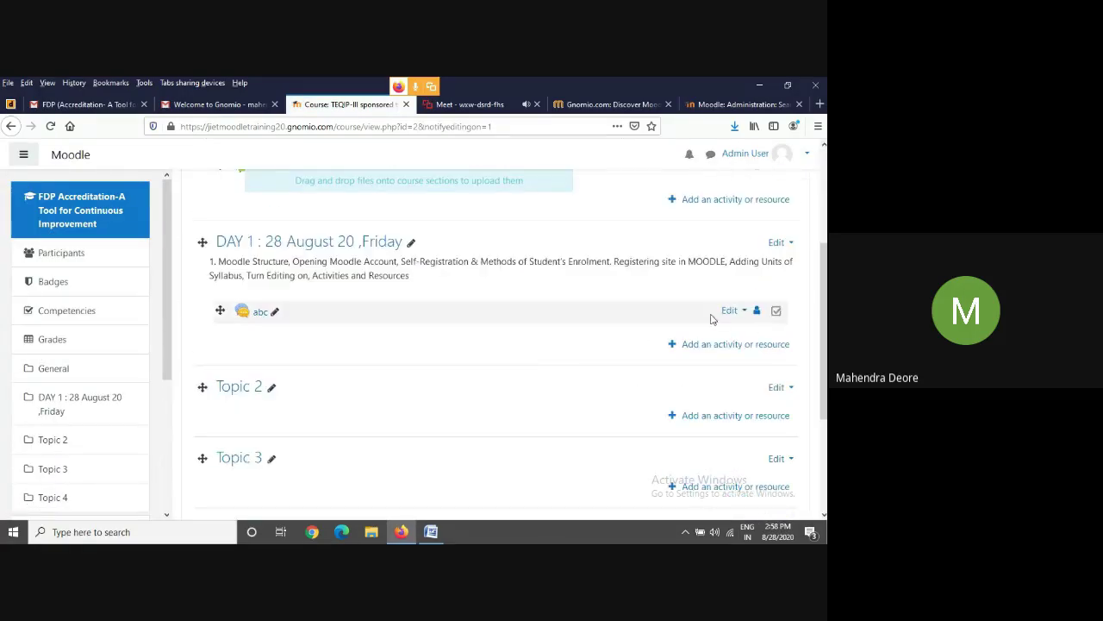
{"action": "scroll", "coordinate": [670, 325], "scroll_direction": "up", "scroll_amount": 1}
{"action": "left_click", "coordinate": [731, 268]}
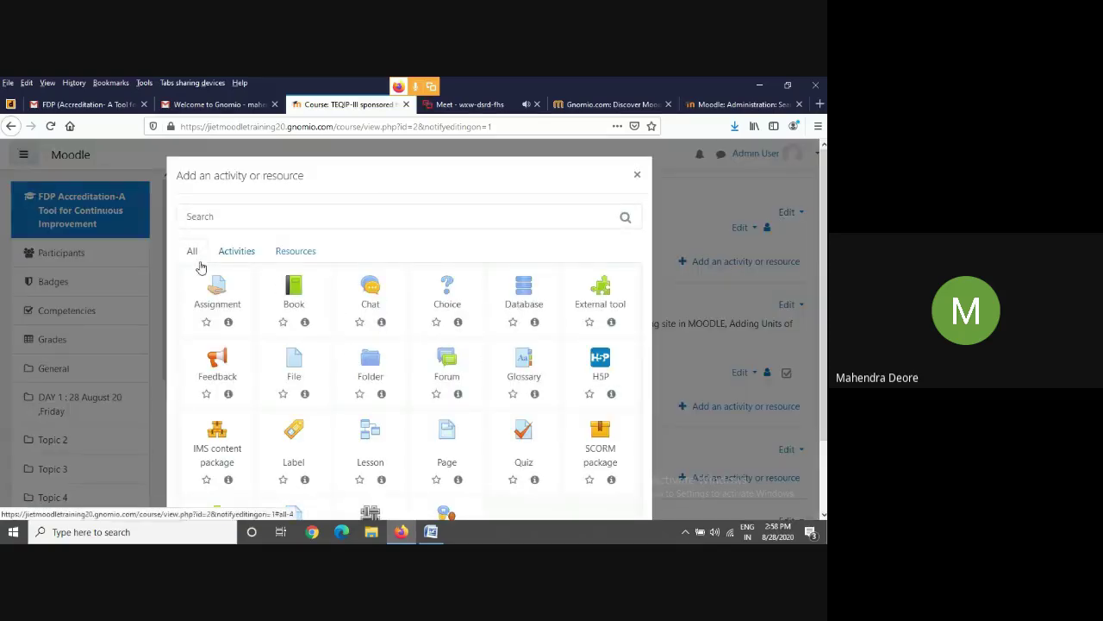
{"action": "scroll", "coordinate": [394, 322], "scroll_direction": "down", "scroll_amount": 2}
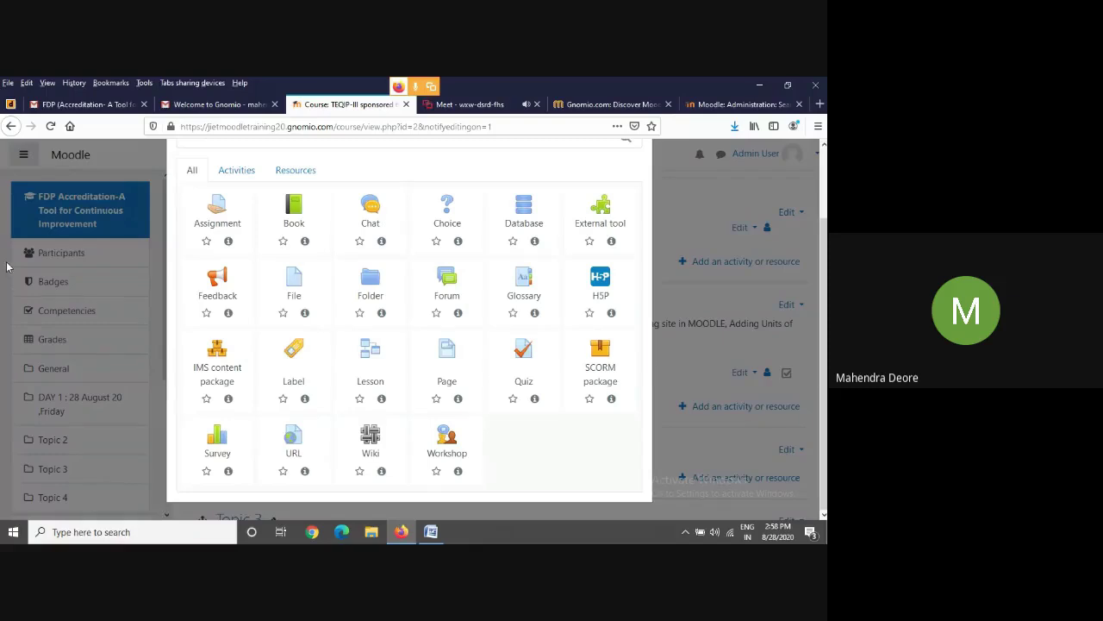
{"action": "left_click", "coordinate": [225, 170]}
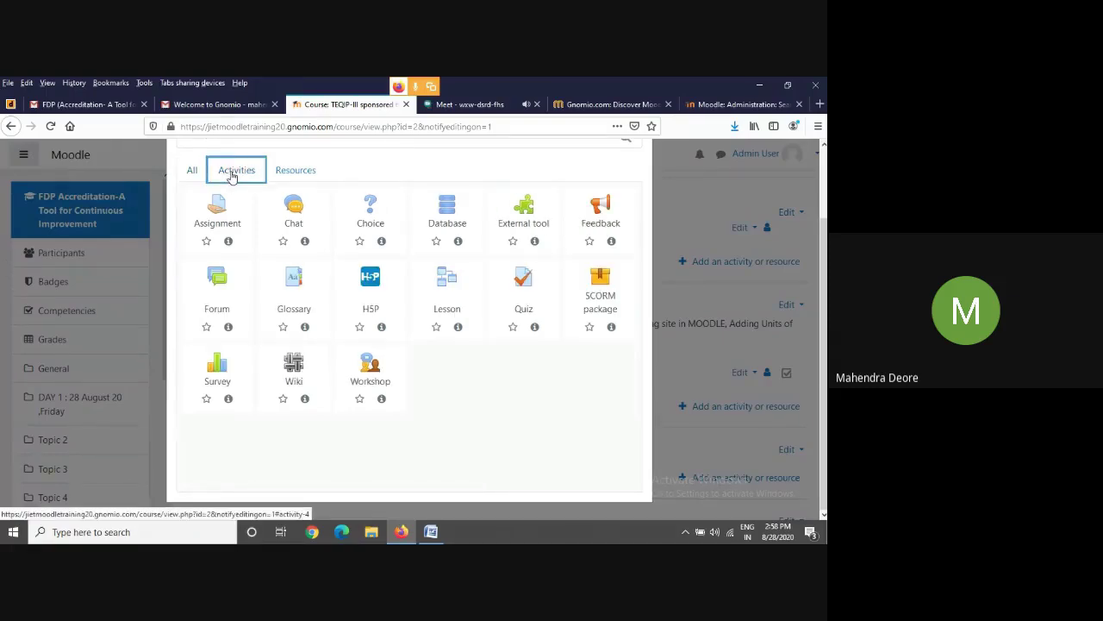
{"action": "left_click", "coordinate": [299, 169]}
{"action": "left_click", "coordinate": [670, 149]}
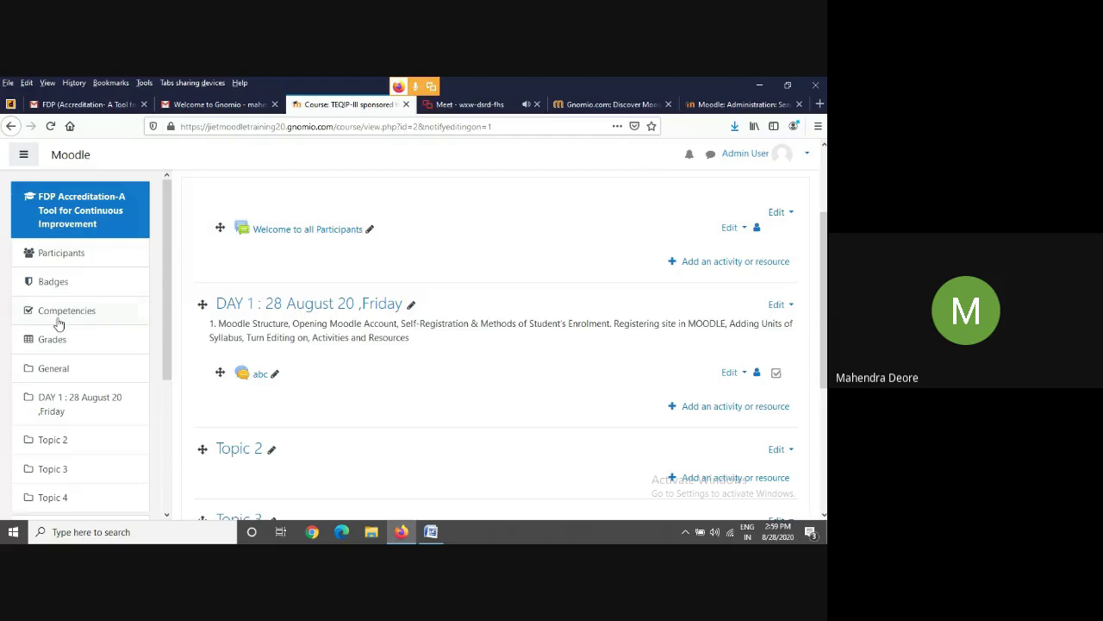
Step: Go to Site administration > Plugins > Manage activities and review the activity module list
{"action": "scroll", "coordinate": [86, 348], "scroll_direction": "down", "scroll_amount": 5}
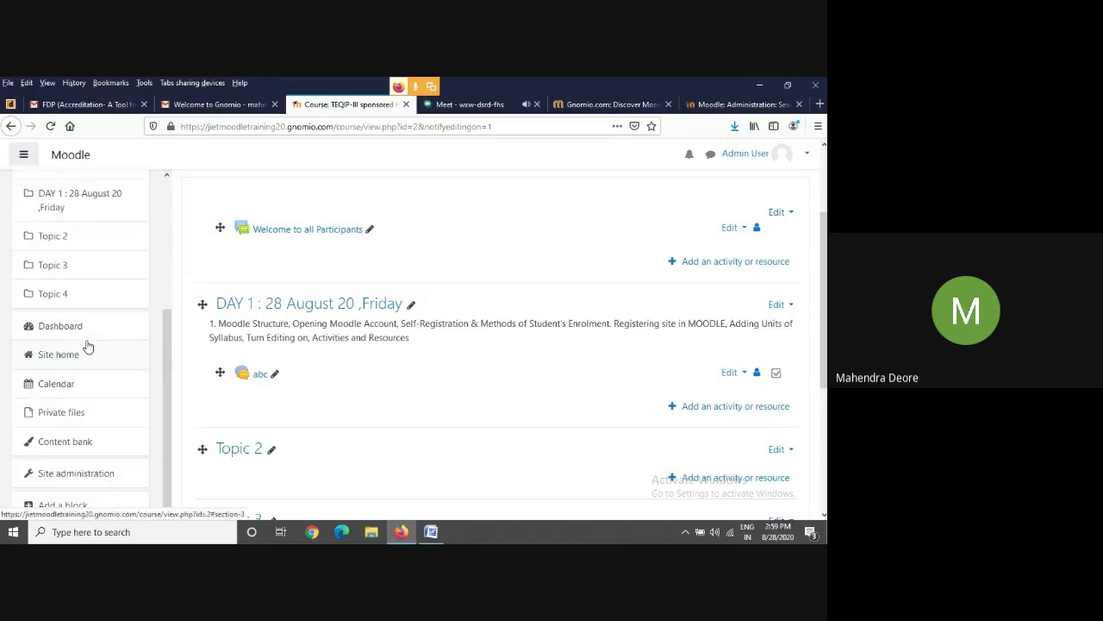
{"action": "left_click", "coordinate": [74, 475]}
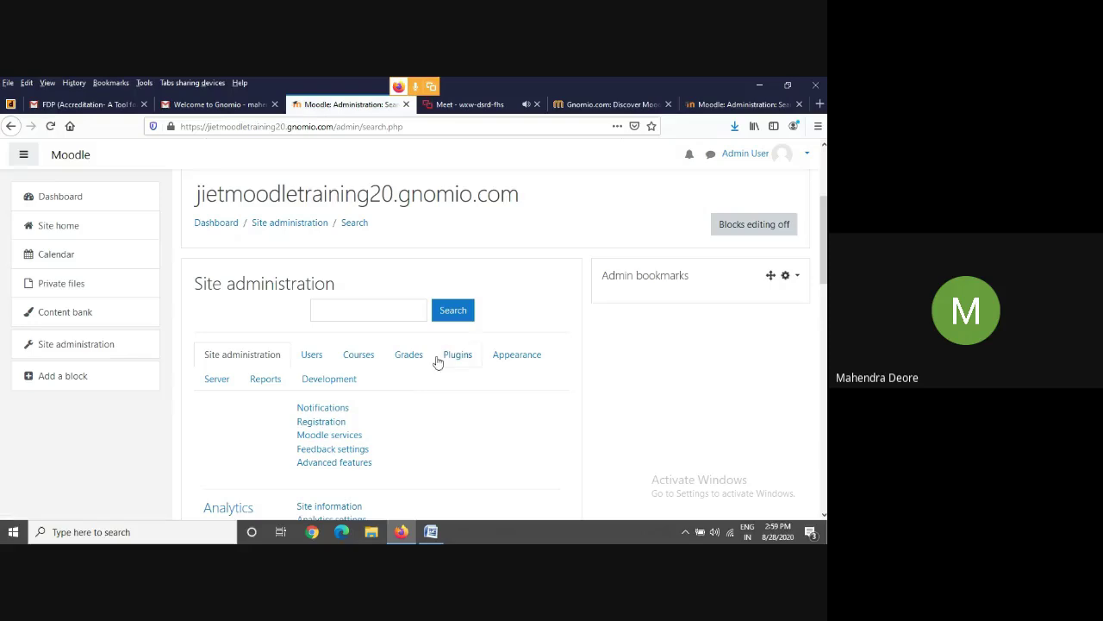
{"action": "left_click", "coordinate": [458, 356]}
{"action": "scroll", "coordinate": [379, 362], "scroll_direction": "down", "scroll_amount": 3}
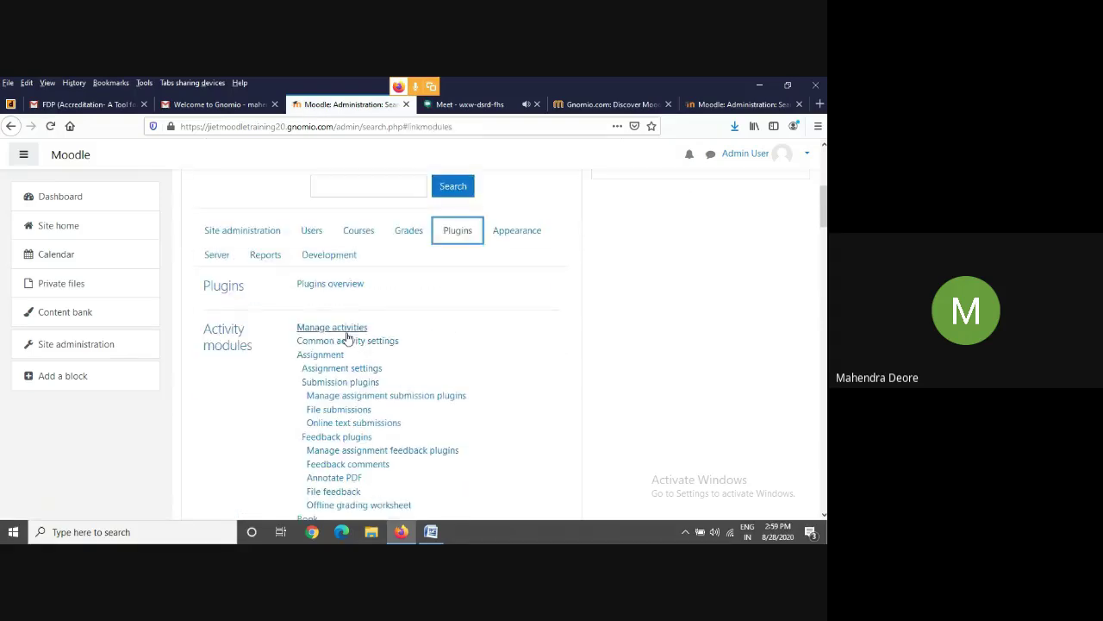
{"action": "left_click", "coordinate": [344, 328]}
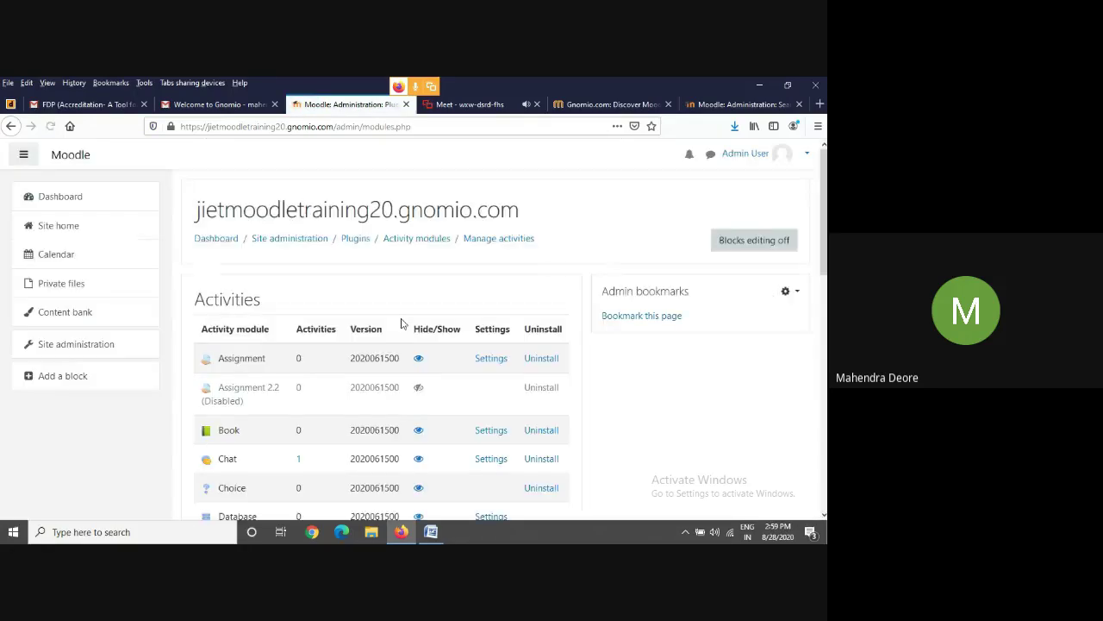
{"action": "scroll", "coordinate": [400, 321], "scroll_direction": "down", "scroll_amount": 3}
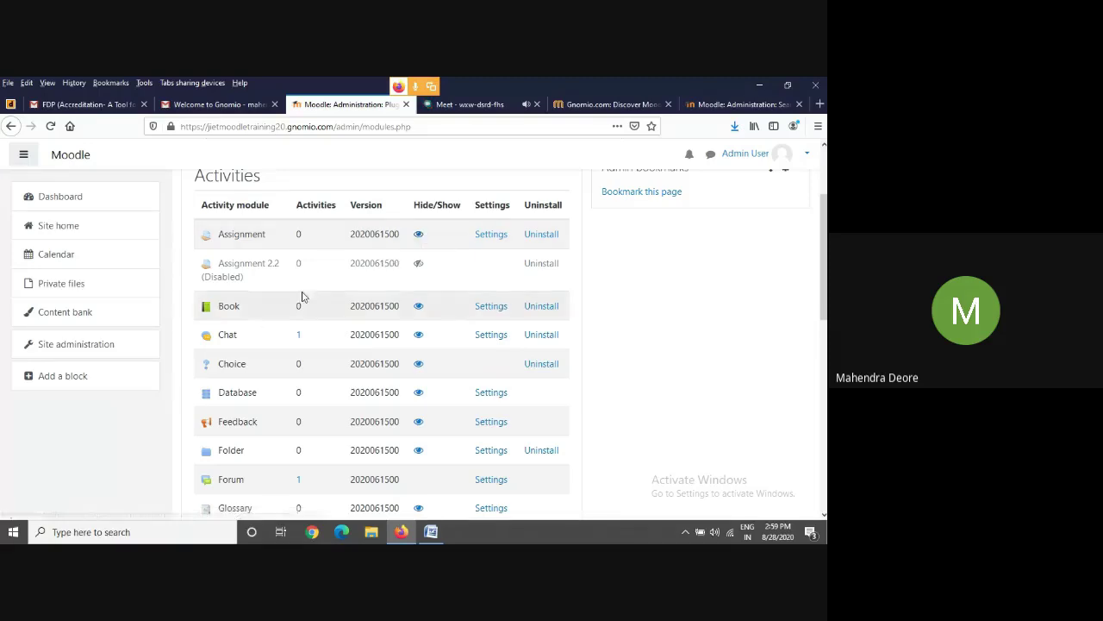
{"action": "scroll", "coordinate": [311, 300], "scroll_direction": "down", "scroll_amount": 3}
{"action": "scroll", "coordinate": [311, 300], "scroll_direction": "down", "scroll_amount": 10}
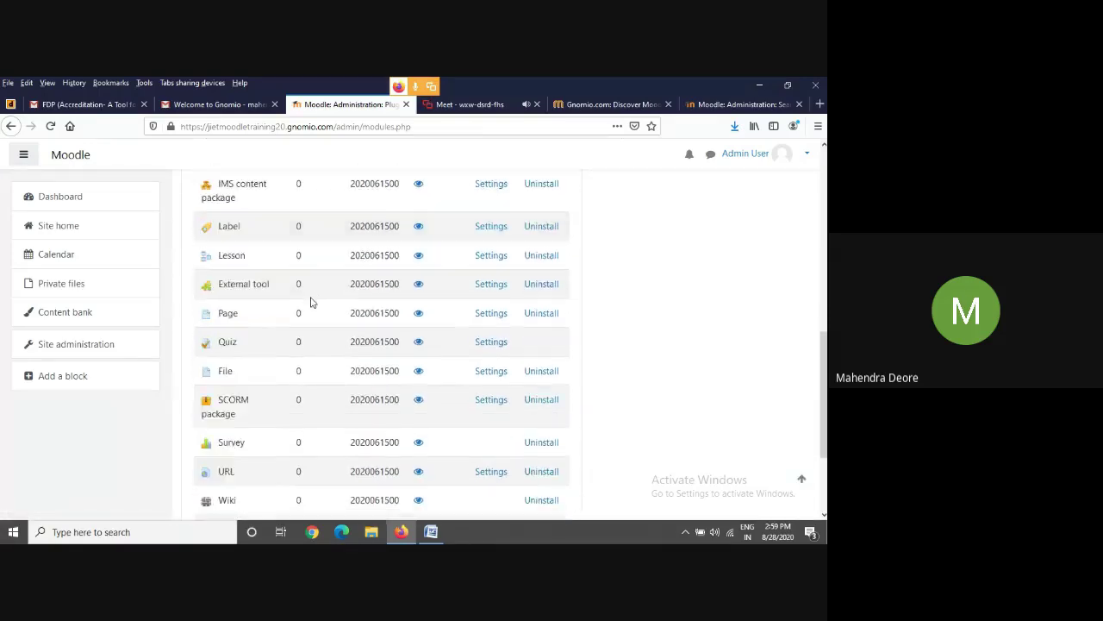
{"action": "scroll", "coordinate": [423, 340], "scroll_direction": "up", "scroll_amount": 12}
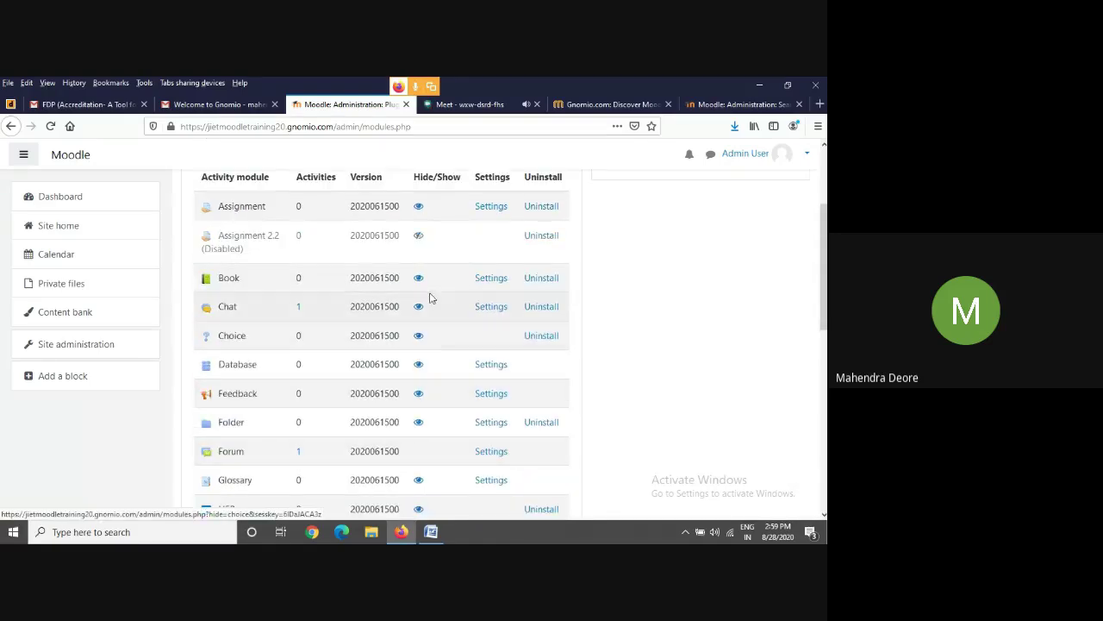
Step: Hide the Assignment module with its eye icon, then make it visible again
{"action": "left_click", "coordinate": [419, 209]}
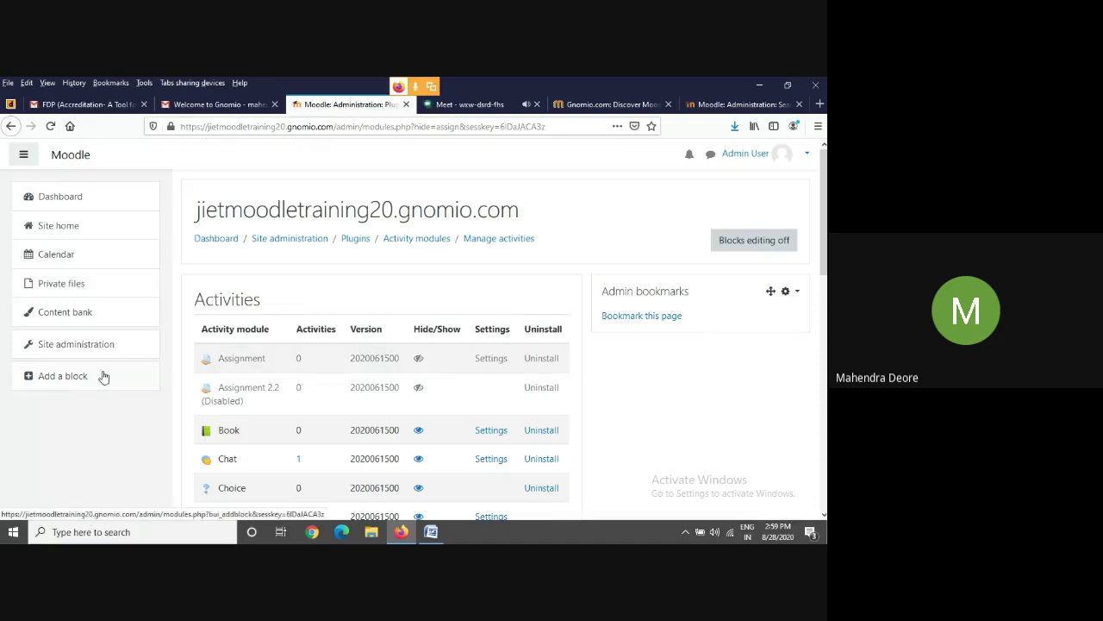
{"action": "left_click", "coordinate": [418, 362]}
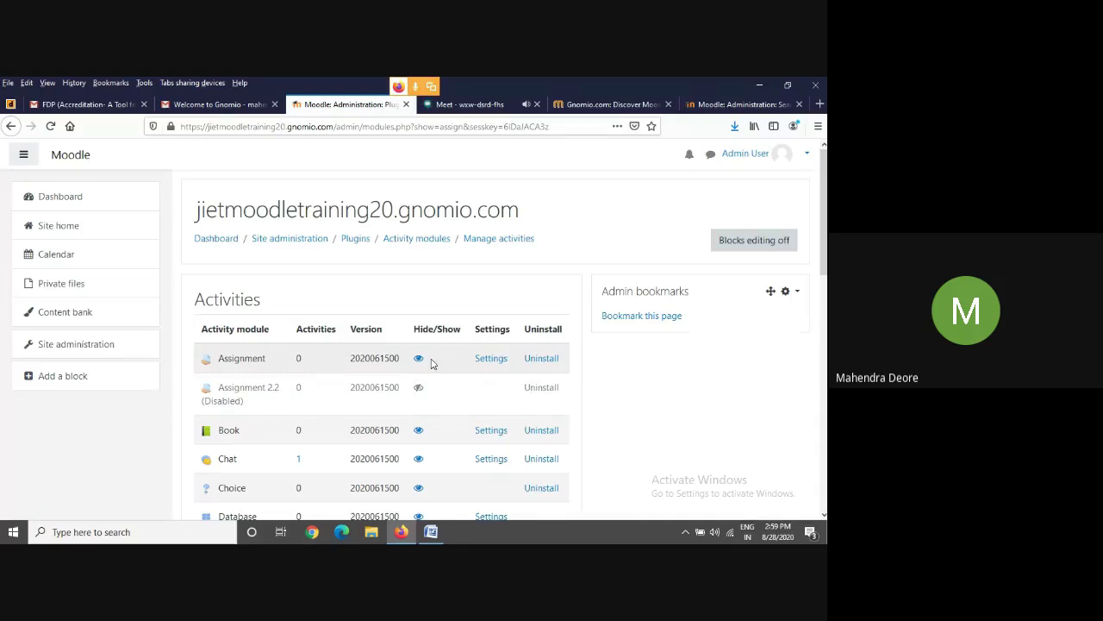
{"action": "scroll", "coordinate": [431, 362], "scroll_direction": "down", "scroll_amount": 3}
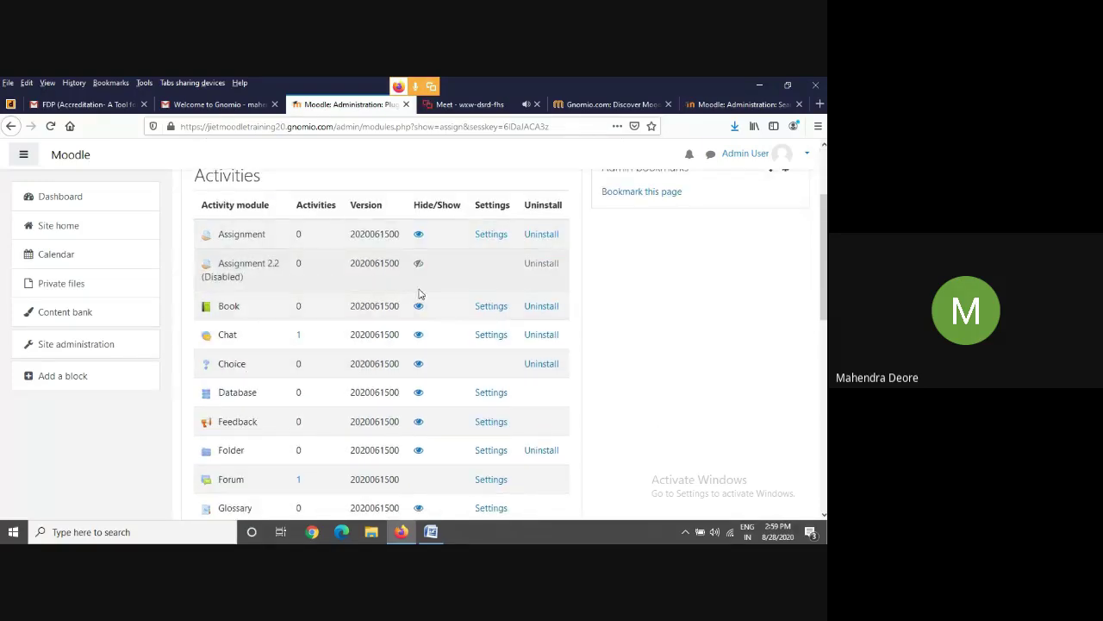
{"action": "scroll", "coordinate": [414, 336], "scroll_direction": "down", "scroll_amount": 13}
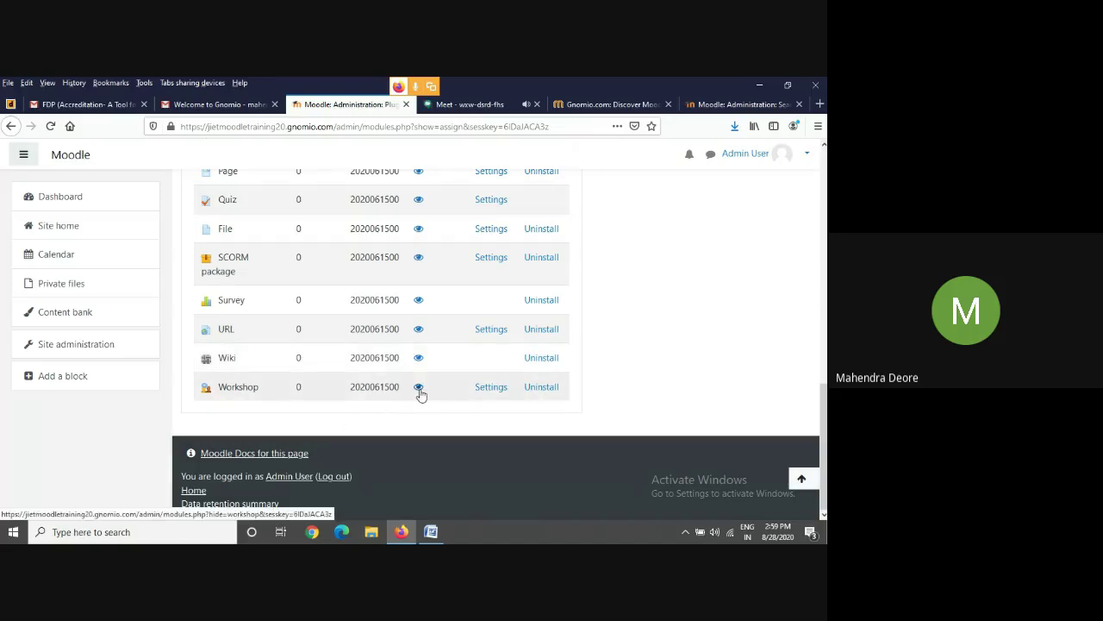
{"action": "scroll", "coordinate": [421, 394], "scroll_direction": "up", "scroll_amount": 15}
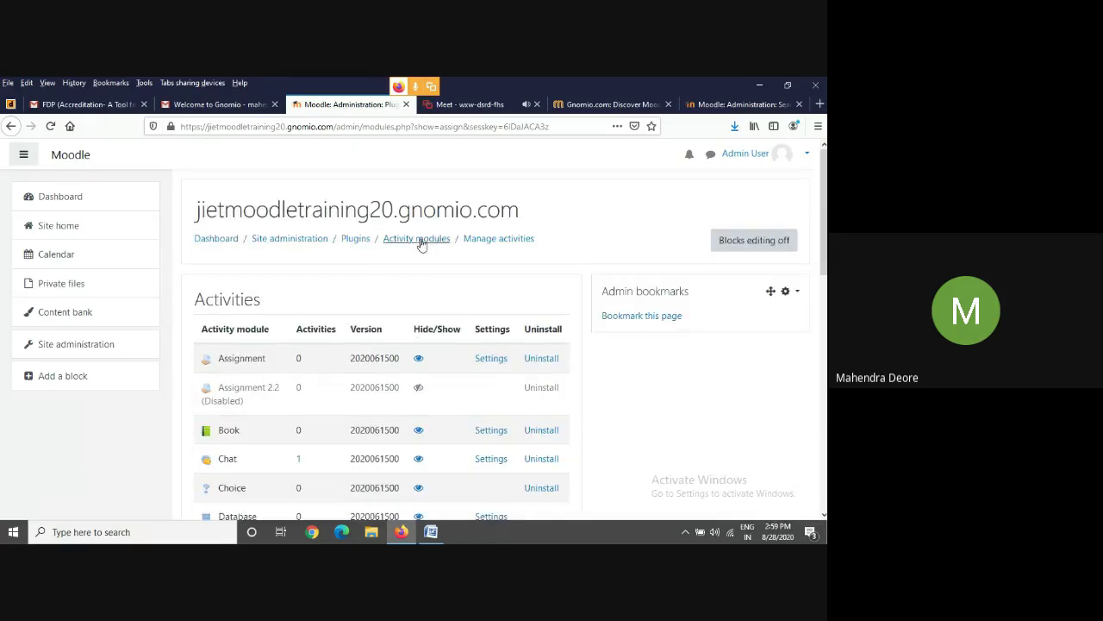
{"action": "left_click", "coordinate": [357, 240]}
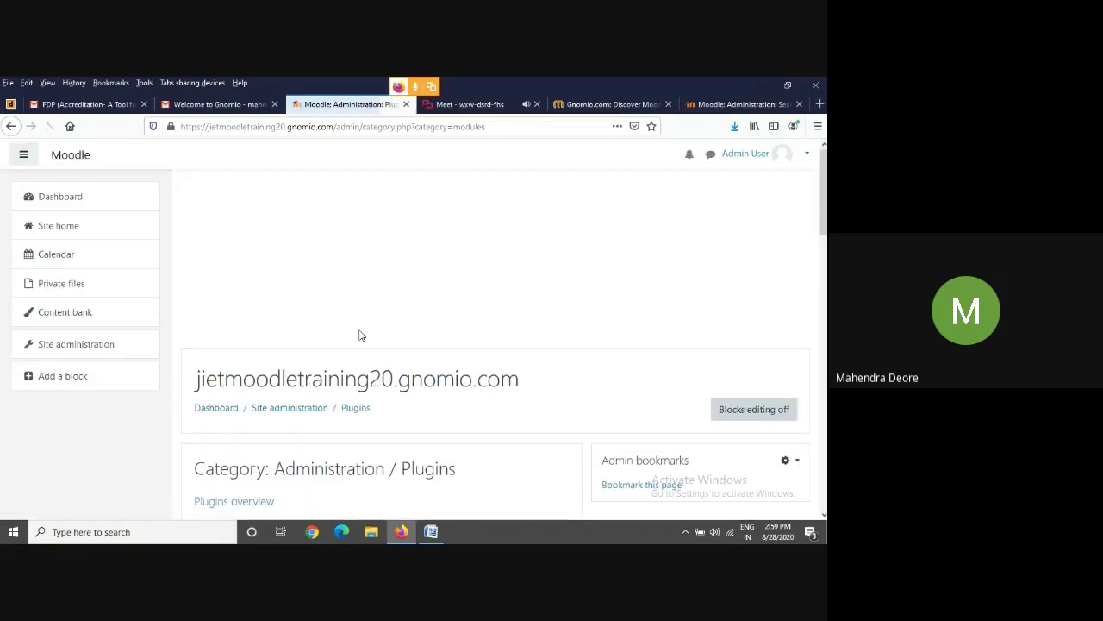
{"action": "left_click", "coordinate": [295, 223]}
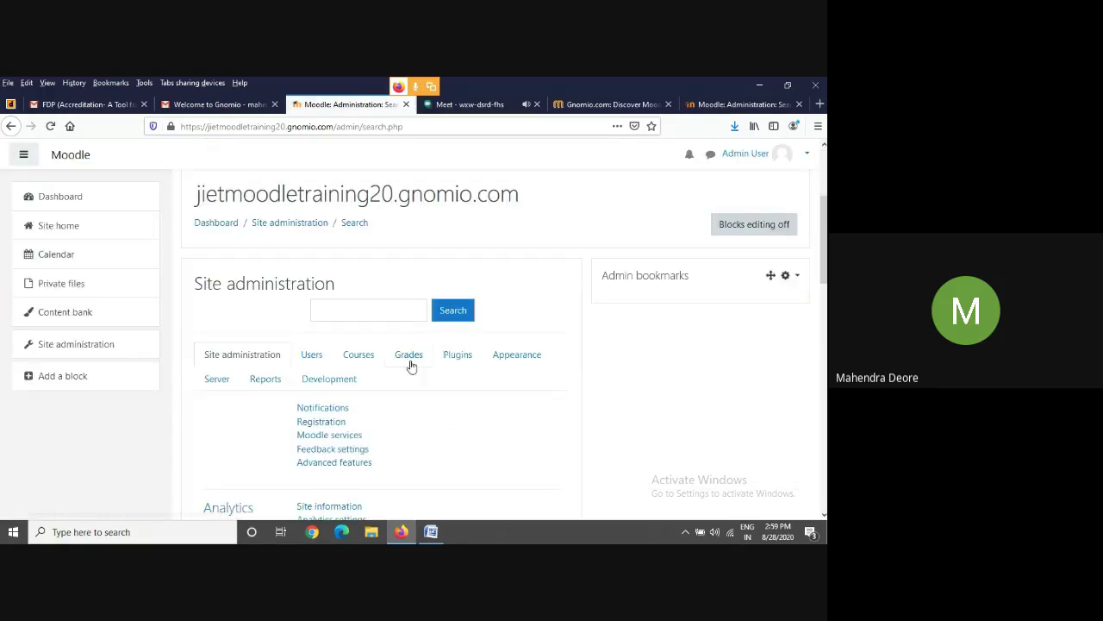
{"action": "left_click", "coordinate": [454, 354]}
{"action": "scroll", "coordinate": [345, 325], "scroll_direction": "down", "scroll_amount": 3}
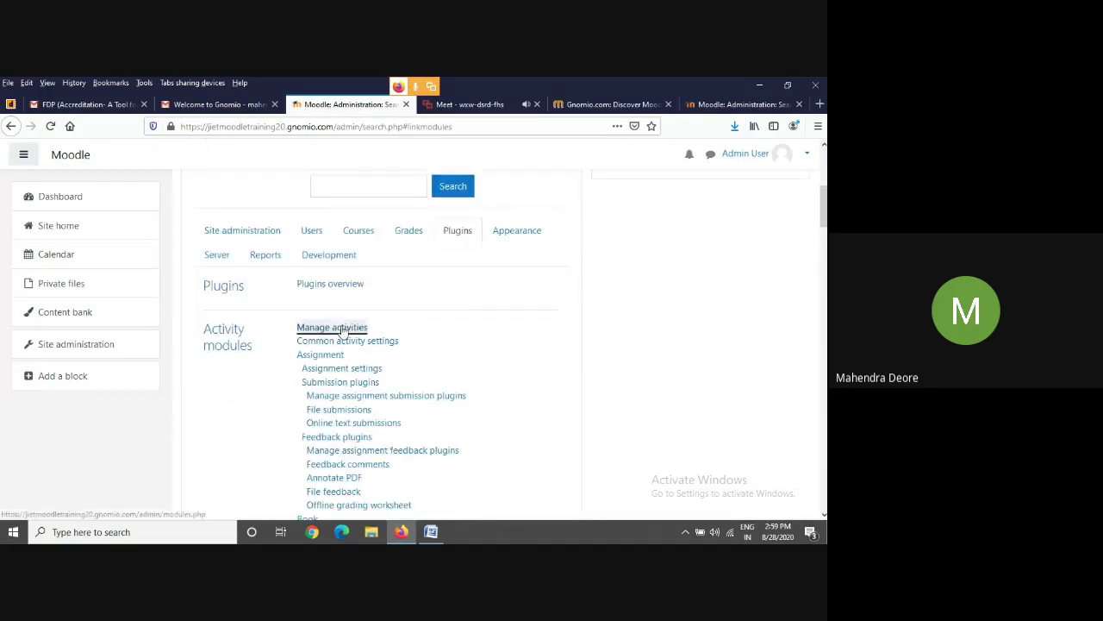
{"action": "left_click", "coordinate": [343, 331]}
{"action": "scroll", "coordinate": [399, 267], "scroll_direction": "down", "scroll_amount": 4}
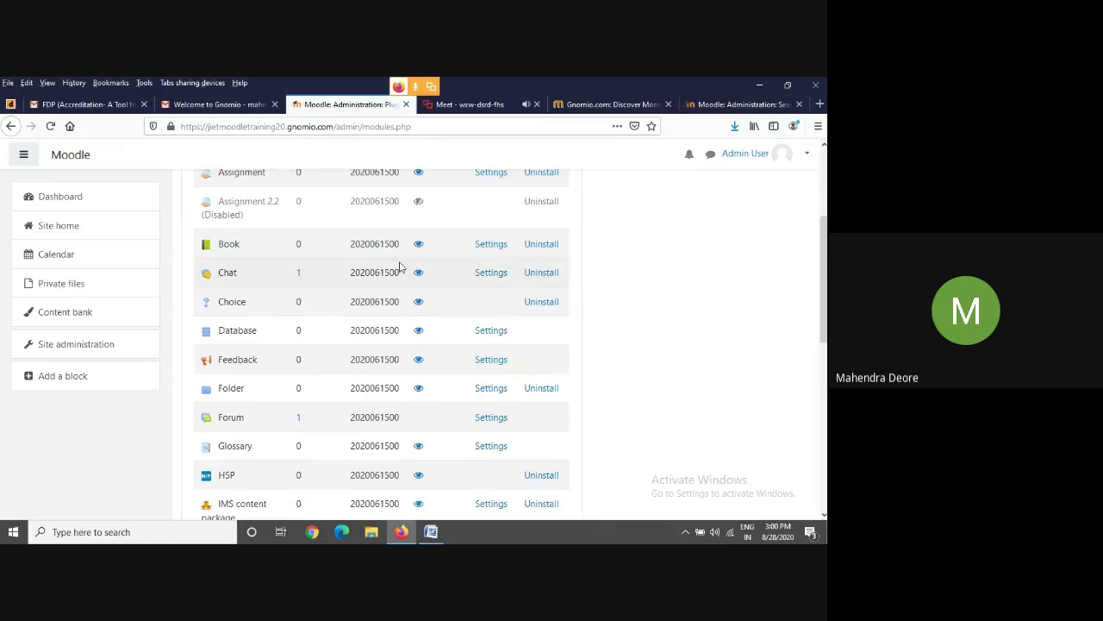
{"action": "scroll", "coordinate": [399, 267], "scroll_direction": "down", "scroll_amount": 7}
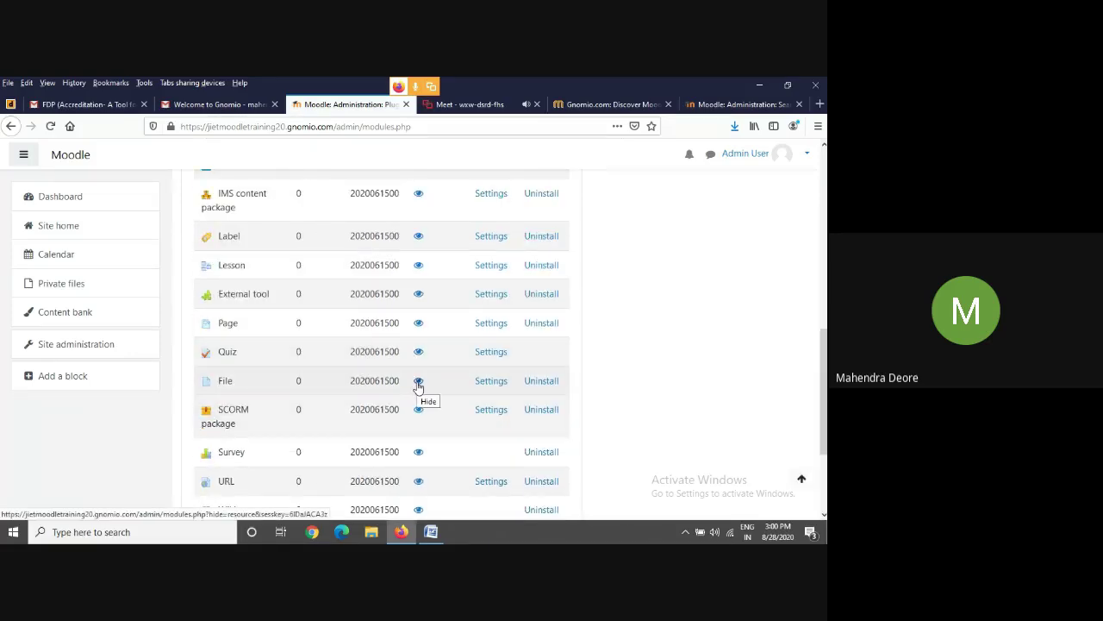
{"action": "scroll", "coordinate": [418, 385], "scroll_direction": "up", "scroll_amount": 11}
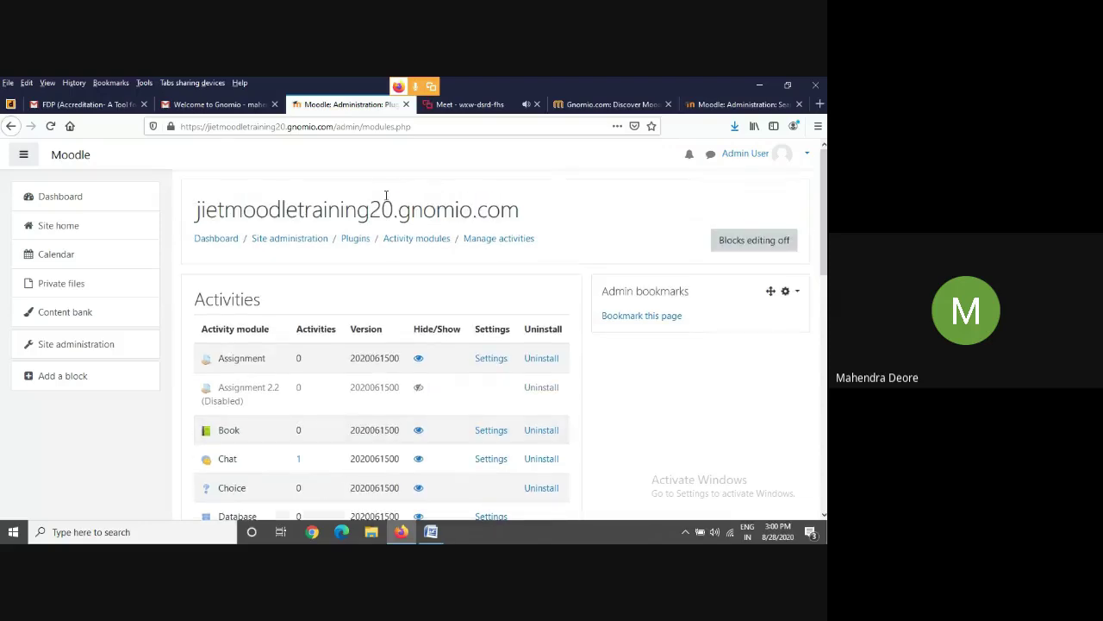
Step: Go from the Dashboard via Site home into the TEQIP-III FDP course and open the top section's activity chooser
{"action": "left_click", "coordinate": [61, 197]}
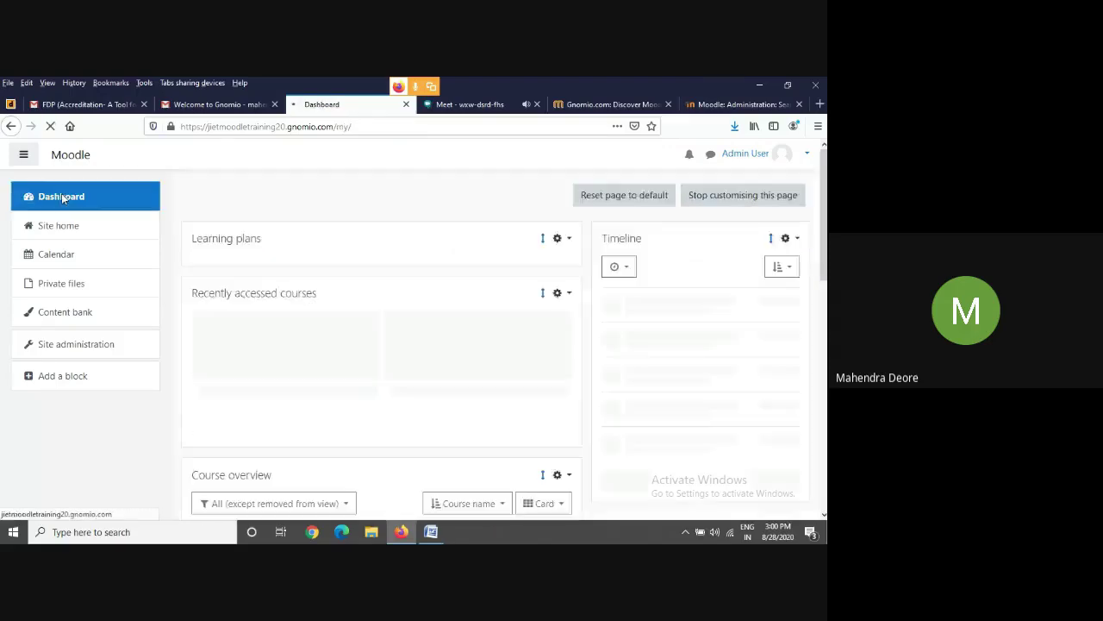
{"action": "left_click", "coordinate": [59, 229]}
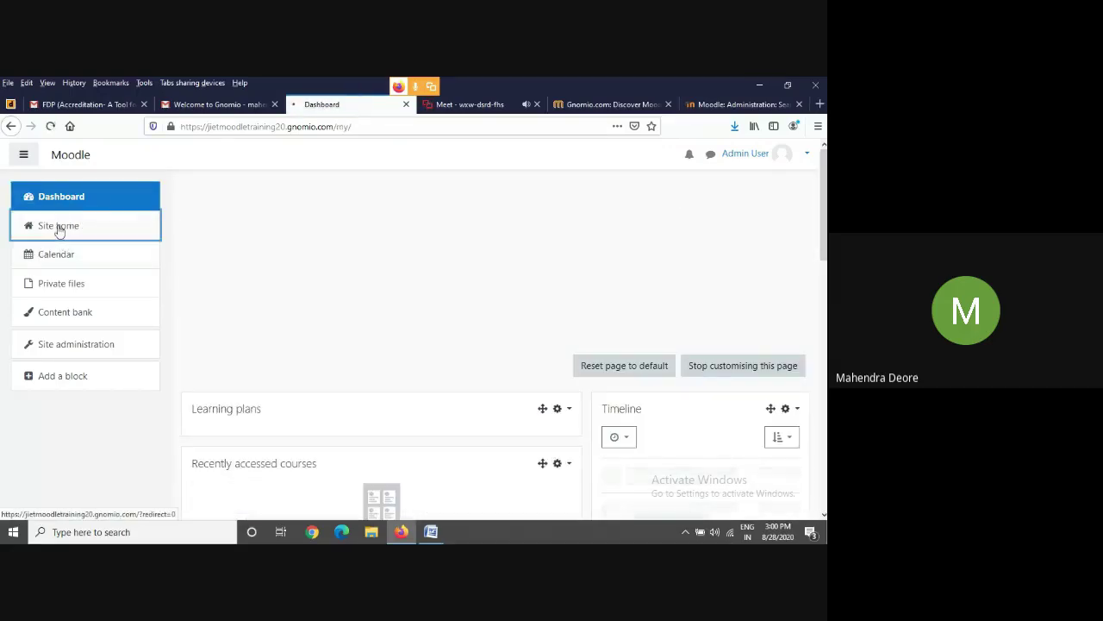
{"action": "scroll", "coordinate": [329, 250], "scroll_direction": "down", "scroll_amount": 5}
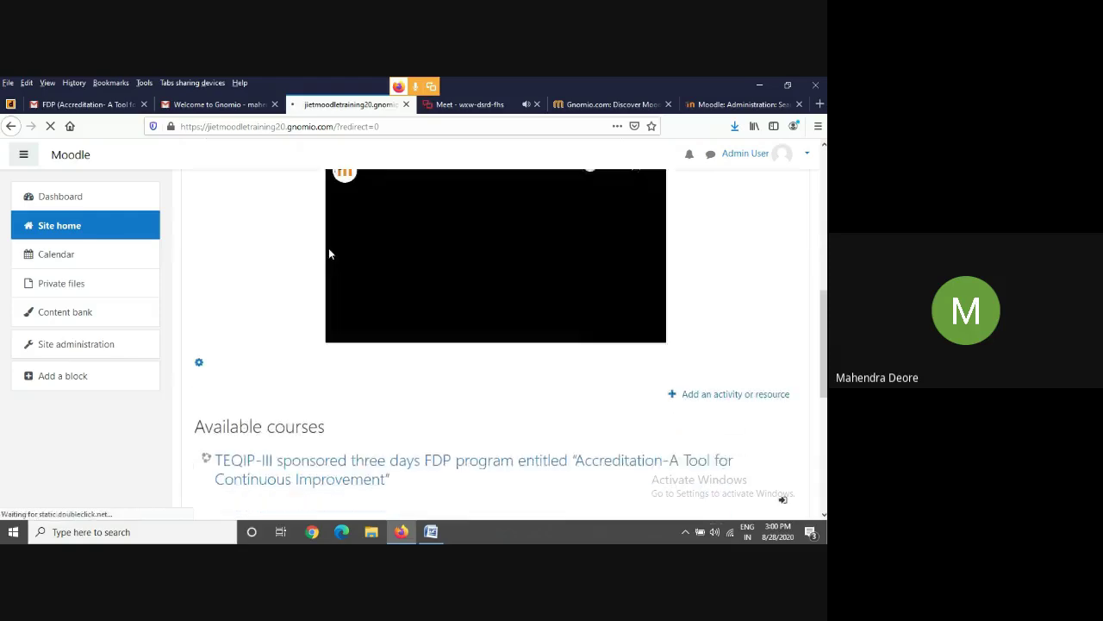
{"action": "scroll", "coordinate": [328, 252], "scroll_direction": "down", "scroll_amount": 2}
{"action": "left_click", "coordinate": [320, 315]}
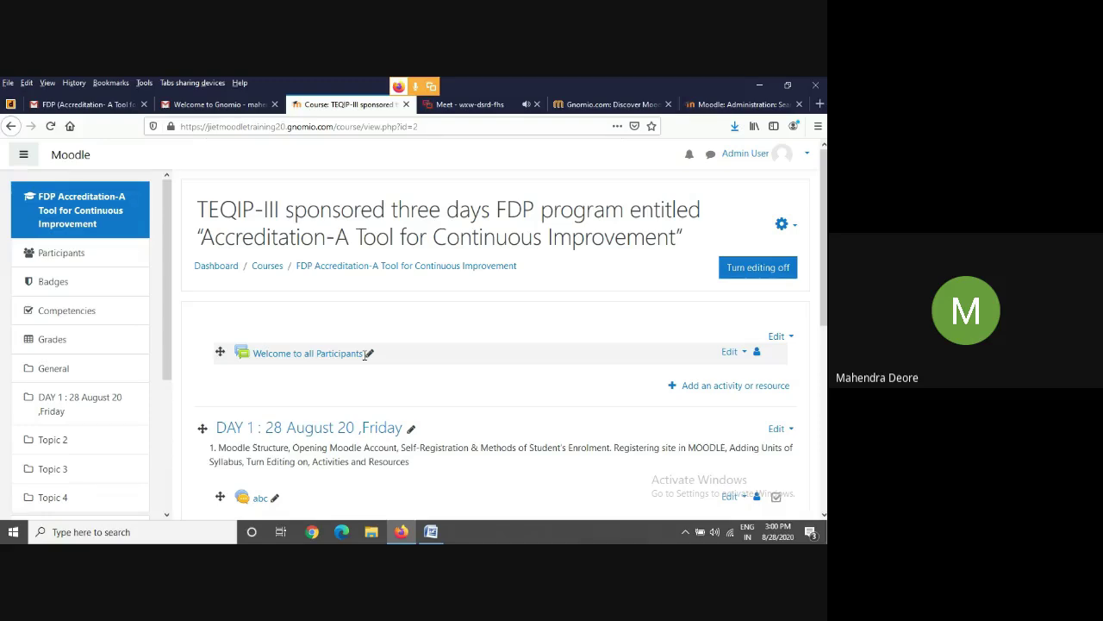
{"action": "left_click", "coordinate": [711, 387]}
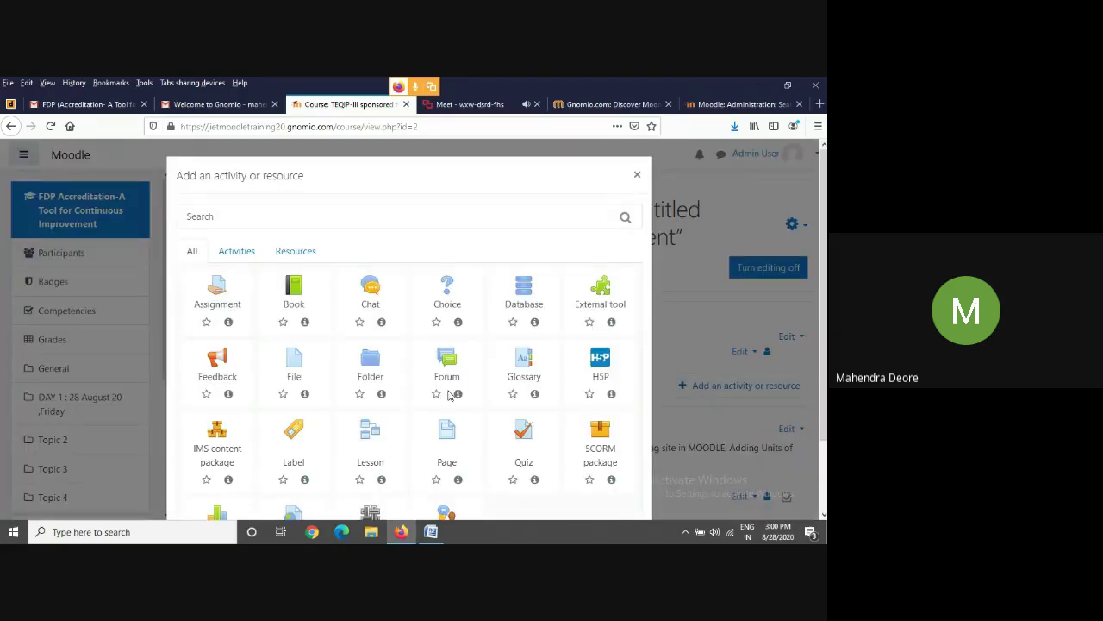
{"action": "scroll", "coordinate": [449, 394], "scroll_direction": "down", "scroll_amount": 2}
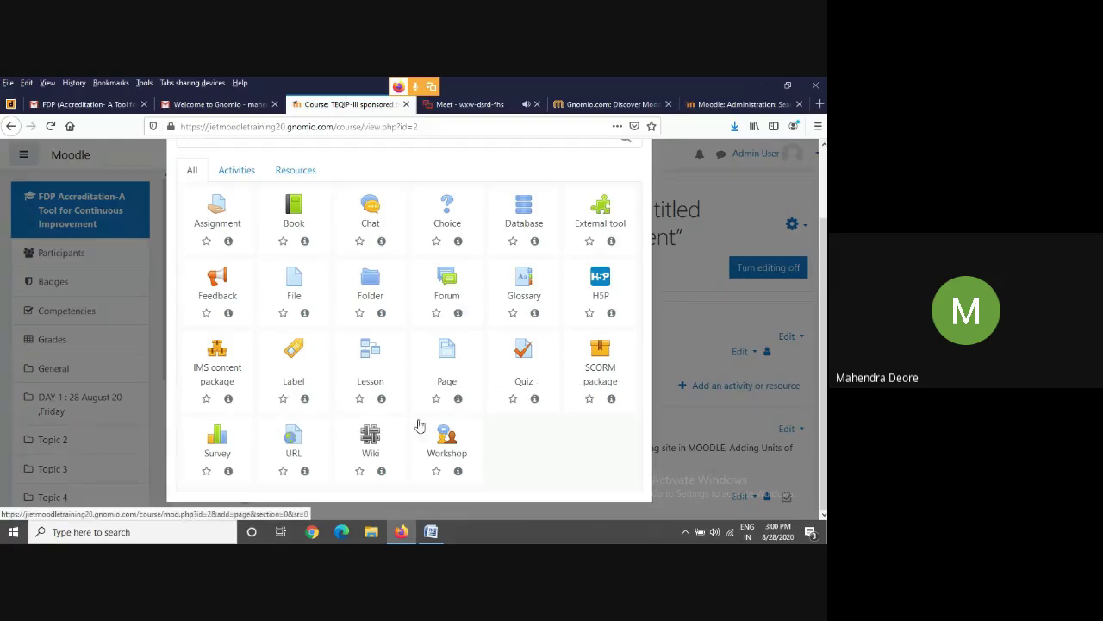
Step: Create a URL resource named 'Google meet link for lecturs', then switch to the Gmail invitation tab
{"action": "left_click", "coordinate": [293, 462]}
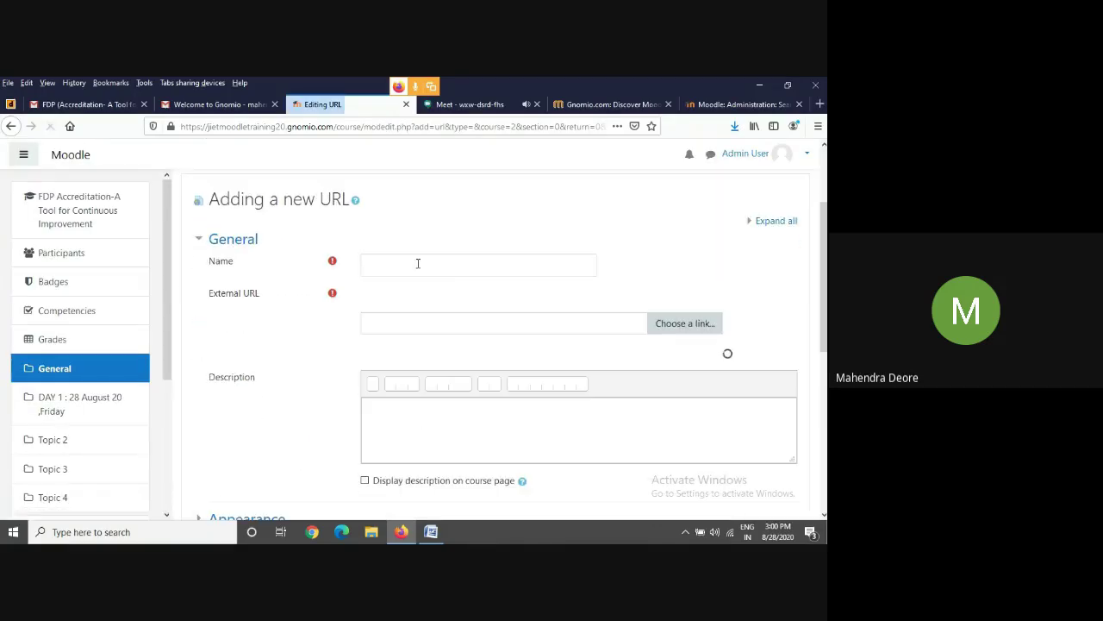
{"action": "left_click", "coordinate": [418, 262]}
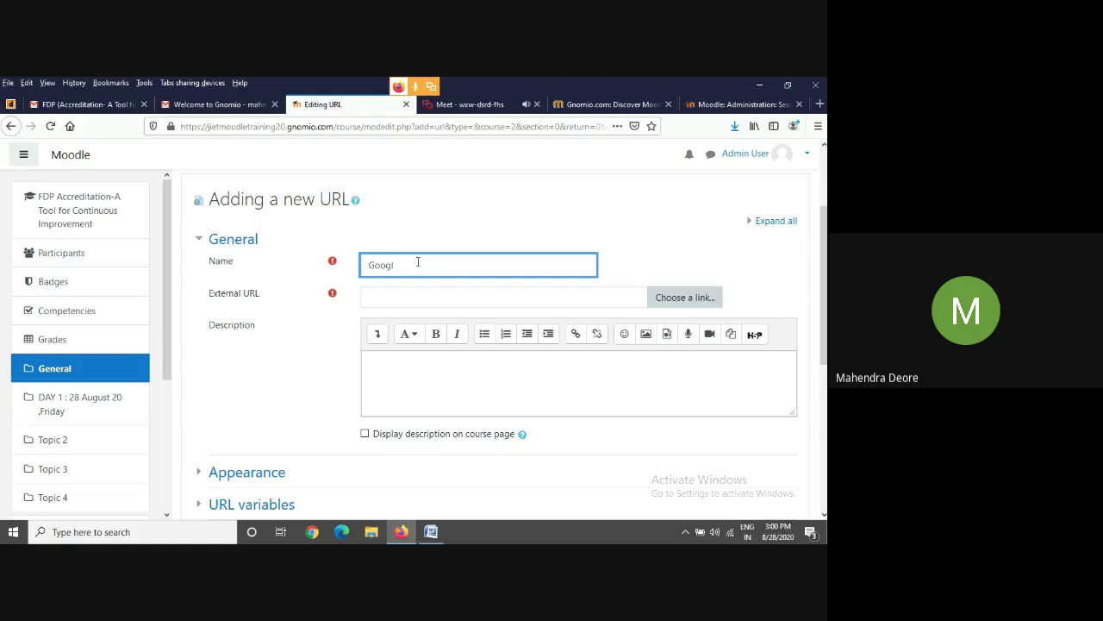
{"action": "type", "text": "Google meet link for lecturs"}
{"action": "left_click", "coordinate": [391, 292]}
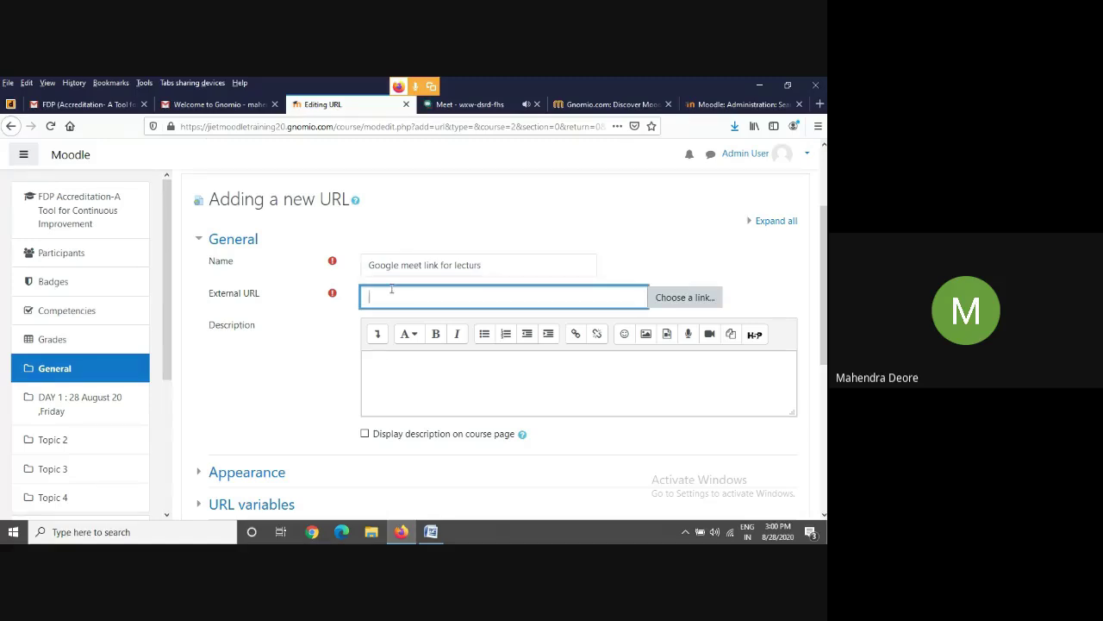
{"action": "left_click", "coordinate": [83, 105]}
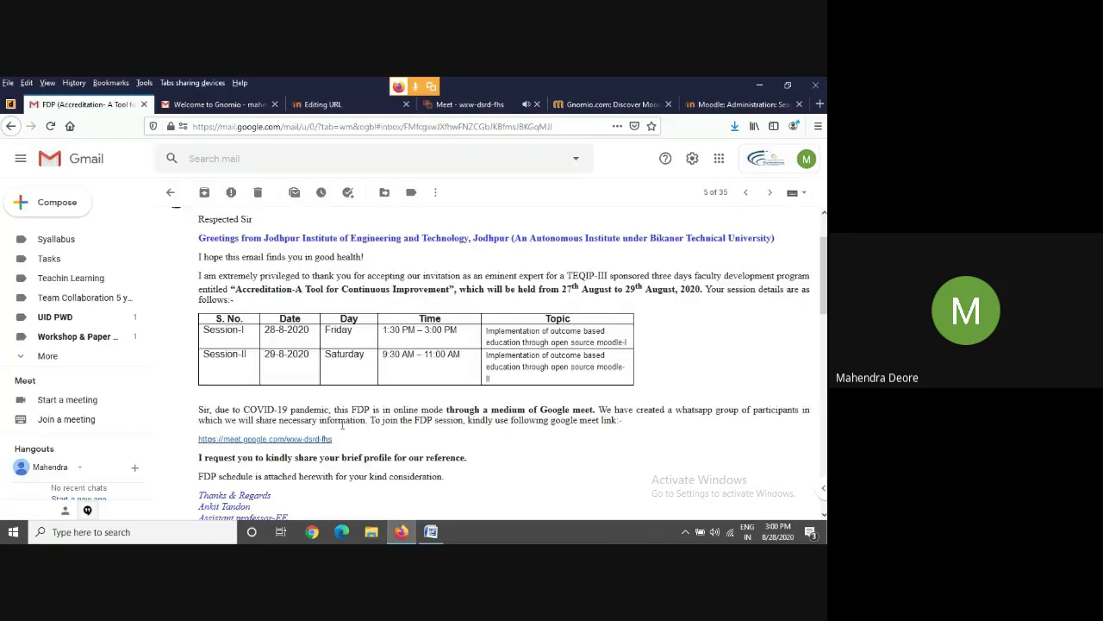
Step: Select the meet.google.com link in the FDP invitation, closing the Meet tab opened by mistake
{"action": "left_click_drag", "start_coordinate": [345, 440], "coordinate": [257, 444]}
{"action": "left_click", "coordinate": [257, 445]}
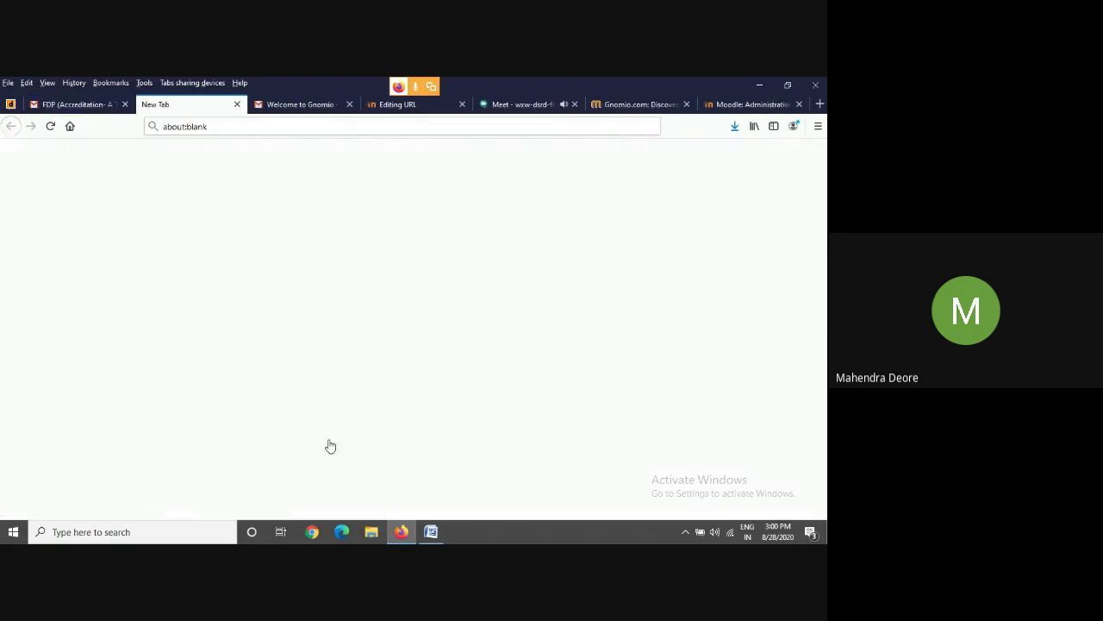
{"action": "left_click", "coordinate": [237, 104]}
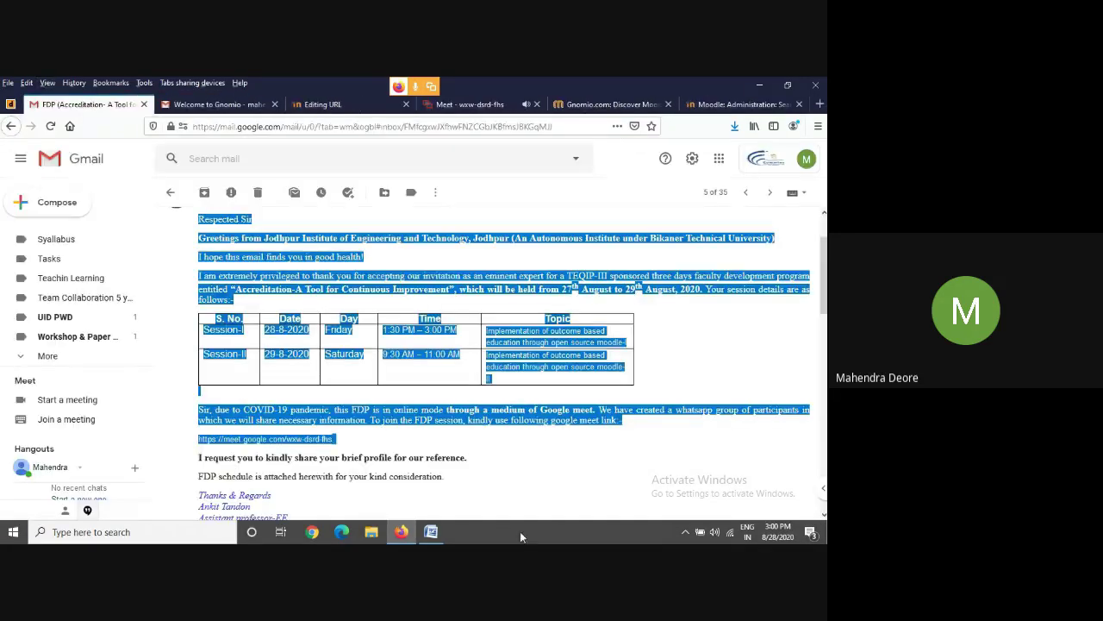
{"action": "left_click_drag", "start_coordinate": [364, 440], "coordinate": [202, 446]}
{"action": "key", "text": "ctrl+c"}
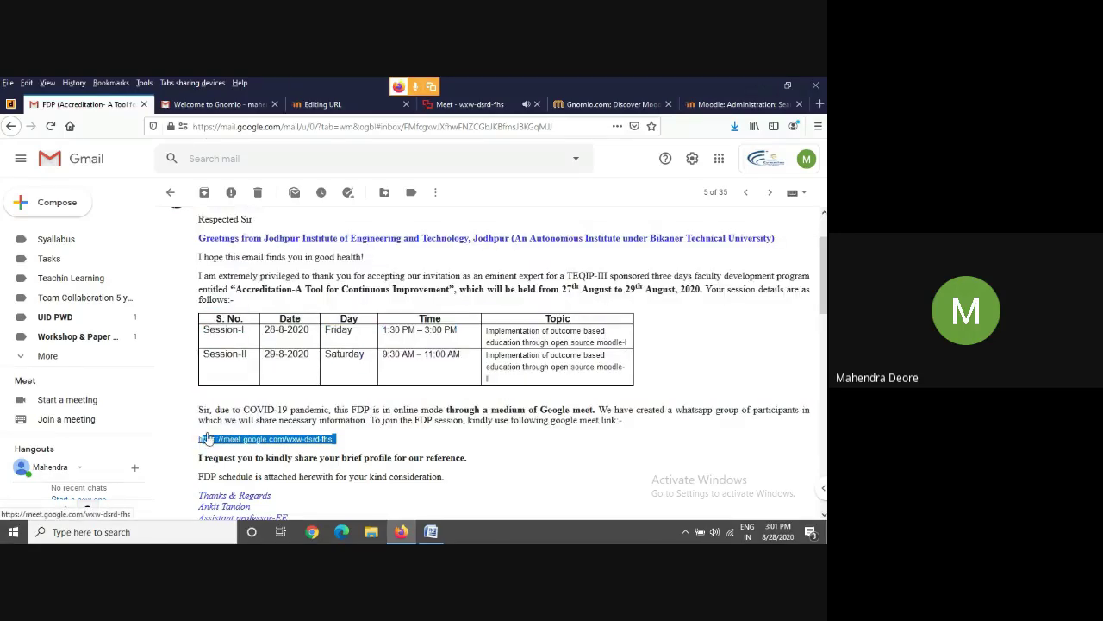
Step: Paste the Meet link as the External URL, add the description 'Demo Lect', and save to the course
{"action": "left_click", "coordinate": [325, 105]}
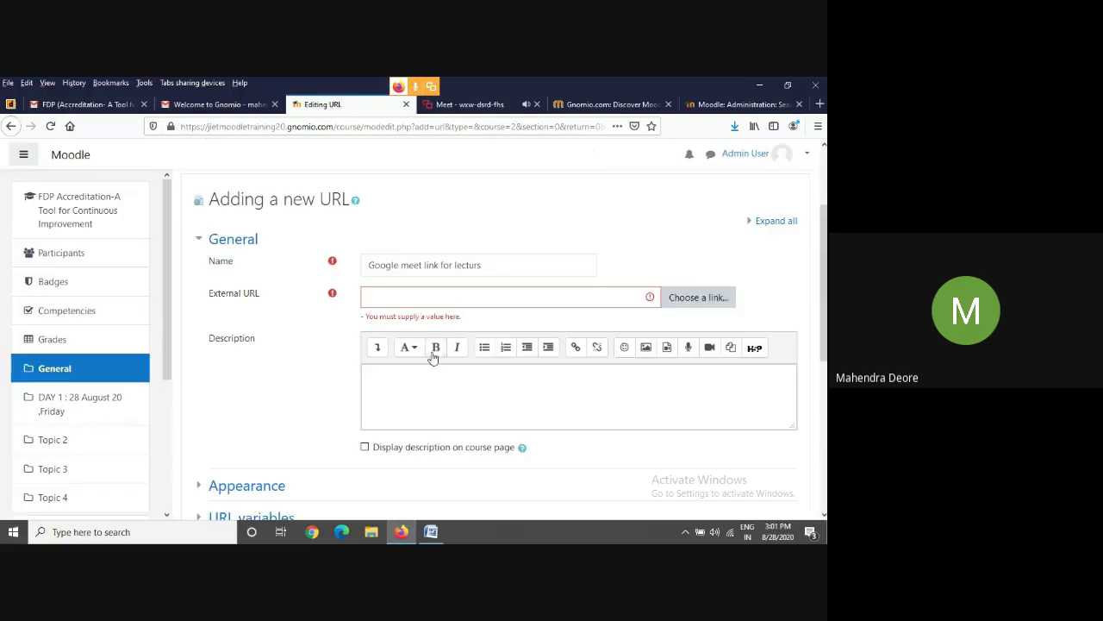
{"action": "left_click", "coordinate": [401, 295]}
{"action": "key", "text": "ctrl+v"}
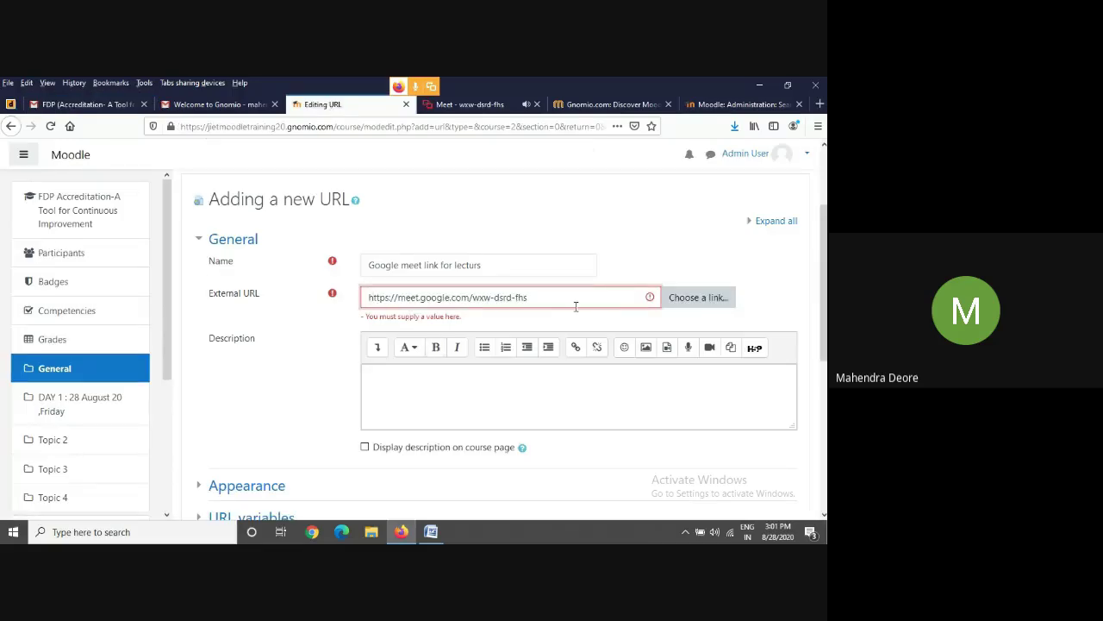
{"action": "left_click", "coordinate": [466, 421]}
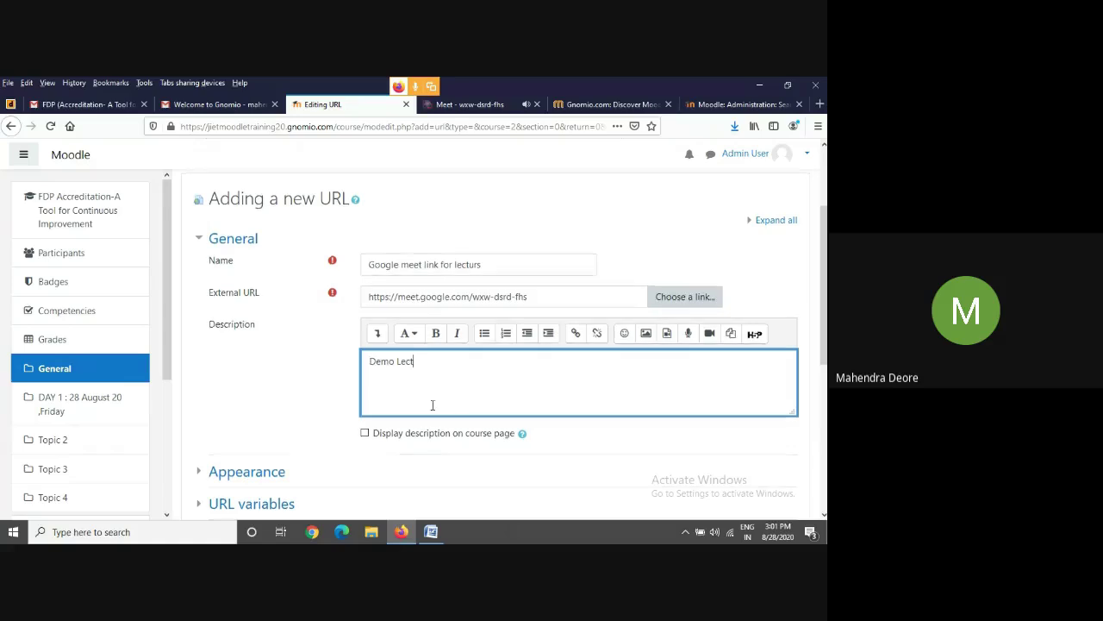
{"action": "scroll", "coordinate": [435, 401], "scroll_direction": "down", "scroll_amount": 5}
{"action": "left_click", "coordinate": [446, 389]}
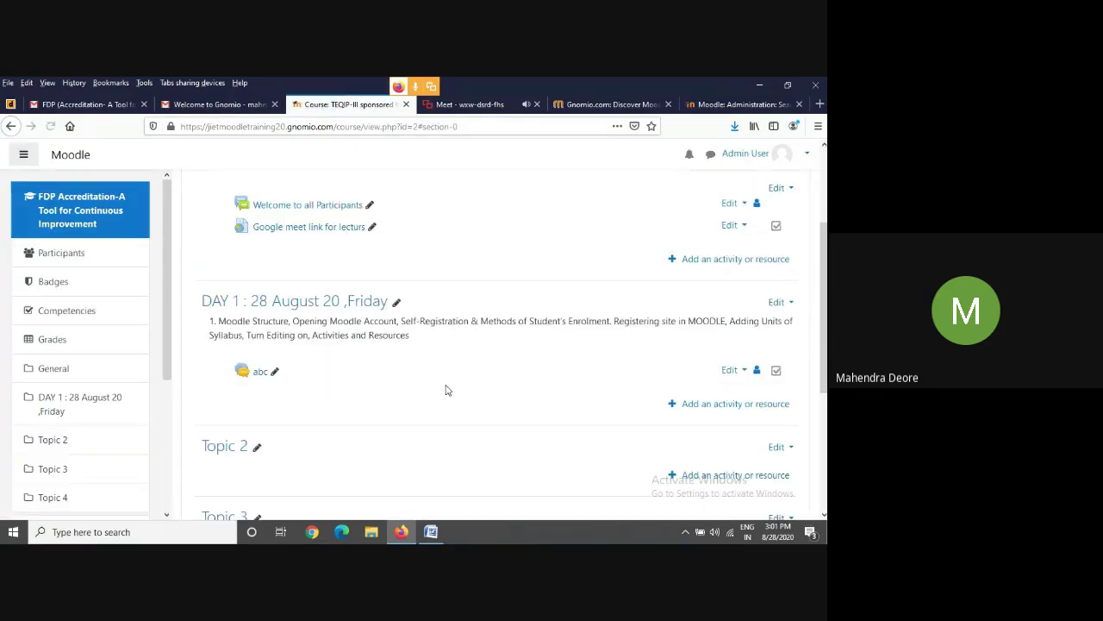
{"action": "scroll", "coordinate": [363, 337], "scroll_direction": "up", "scroll_amount": 2}
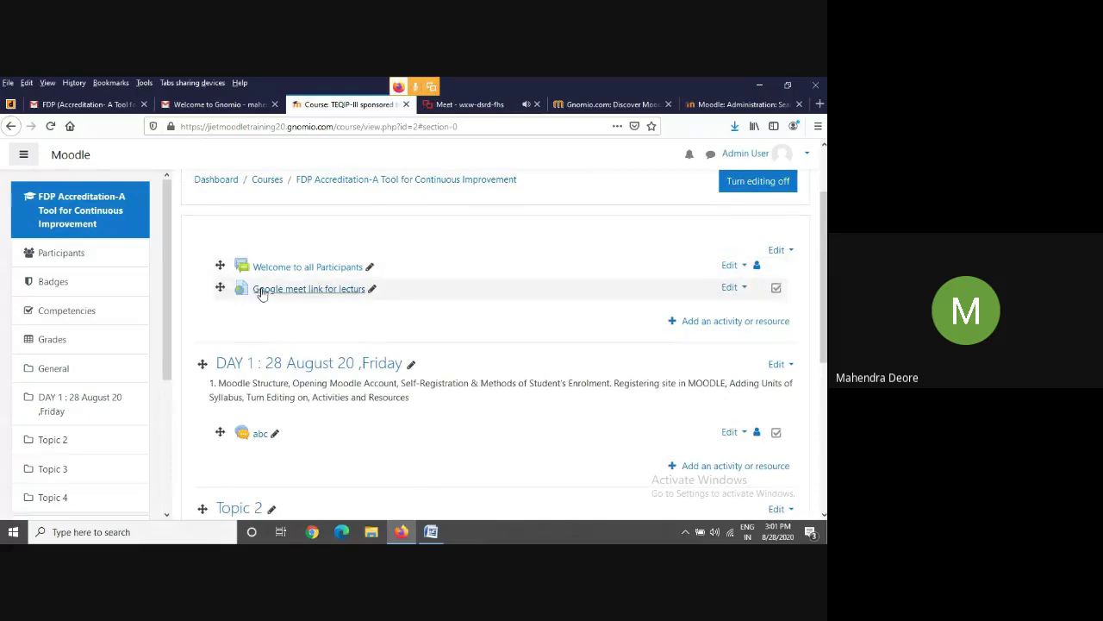
Step: Browse the course participants list, briefly checking the Gnomio welcome email and the ongoing Meet call
{"action": "left_click", "coordinate": [78, 254]}
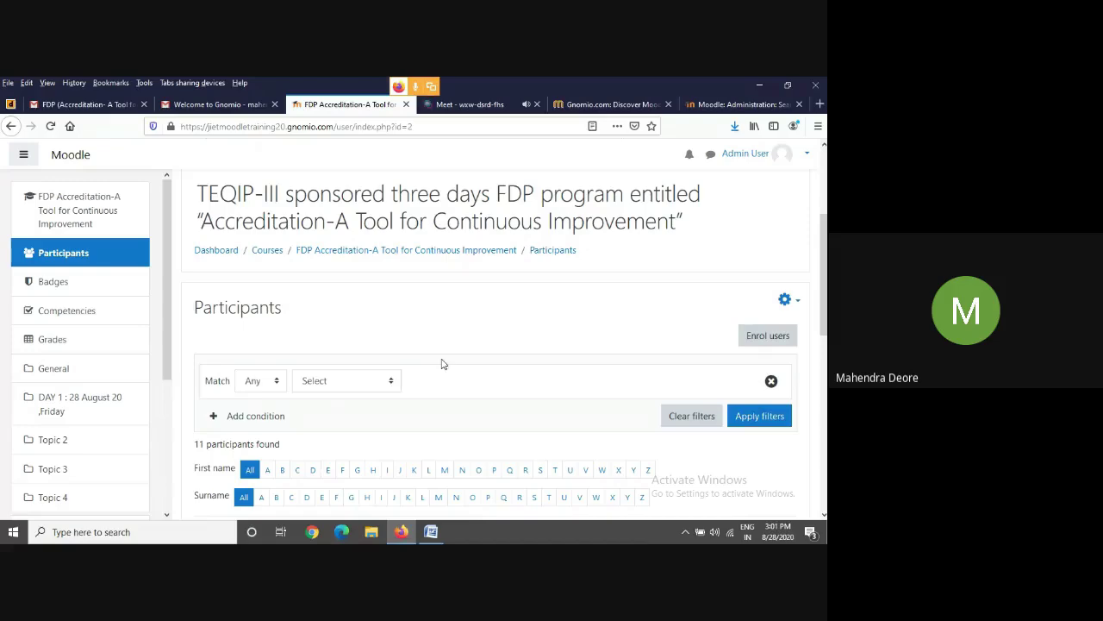
{"action": "scroll", "coordinate": [442, 365], "scroll_direction": "down", "scroll_amount": 4}
{"action": "scroll", "coordinate": [442, 364], "scroll_direction": "down", "scroll_amount": 1}
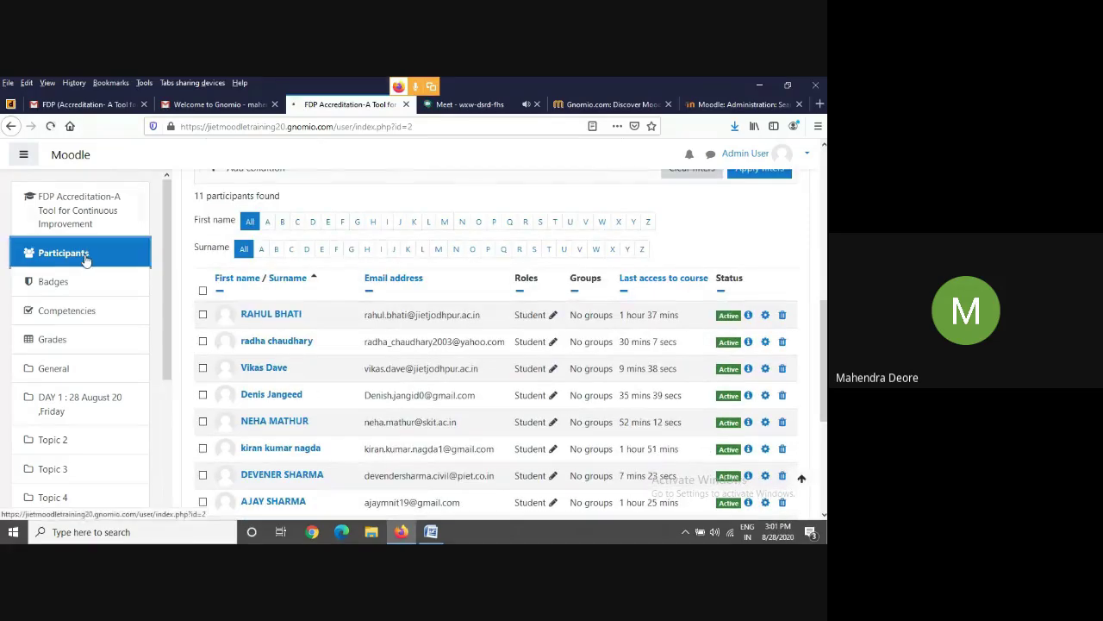
{"action": "left_click", "coordinate": [86, 257]}
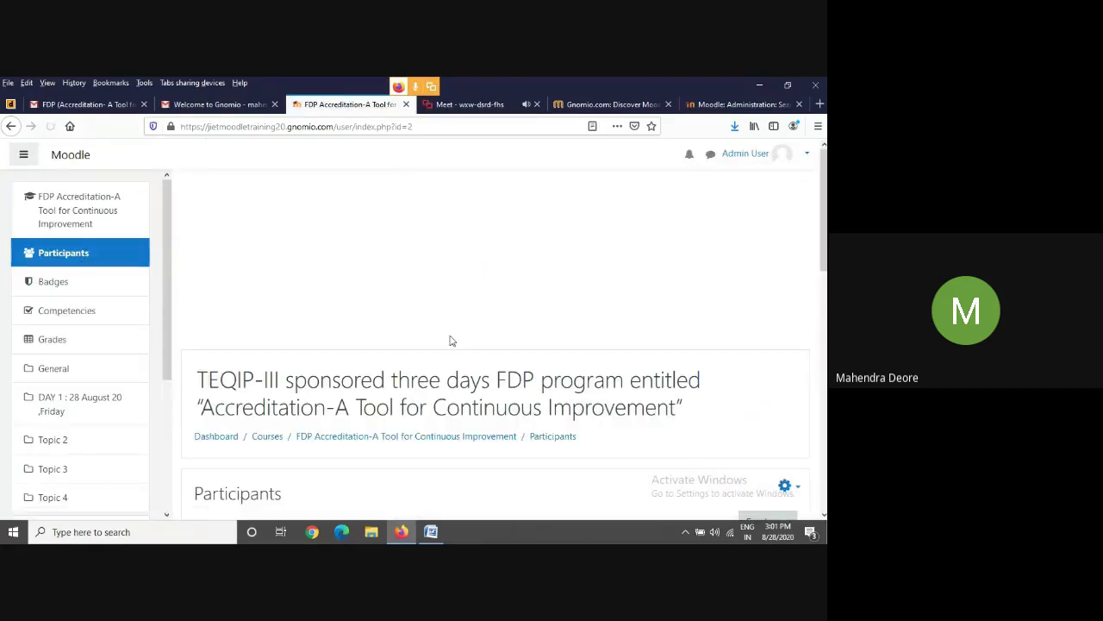
{"action": "left_click", "coordinate": [222, 104]}
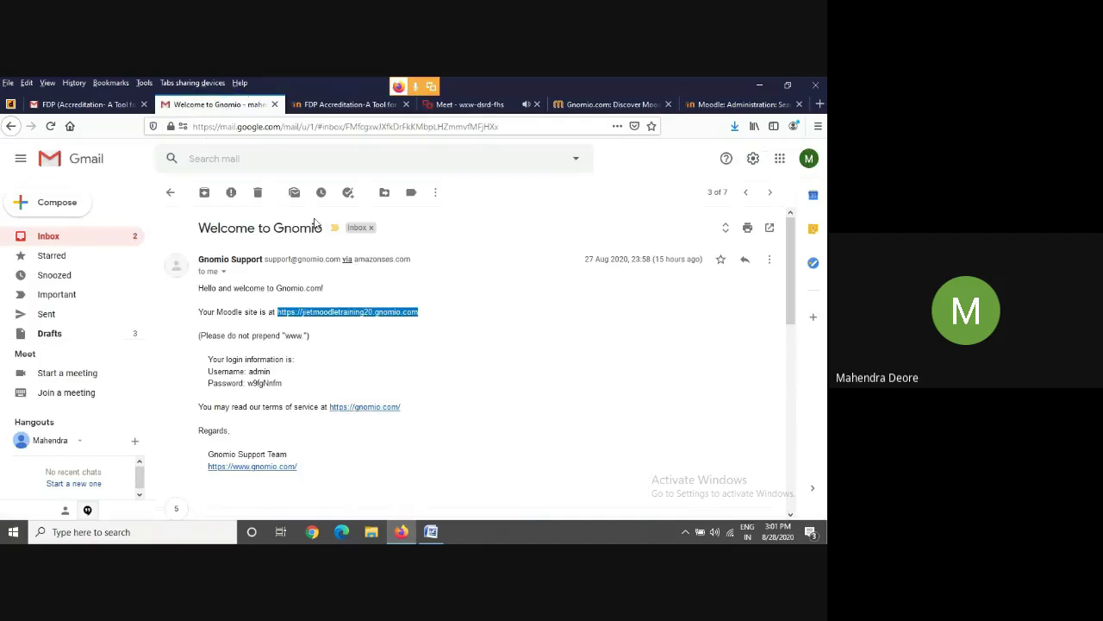
{"action": "left_click", "coordinate": [349, 104]}
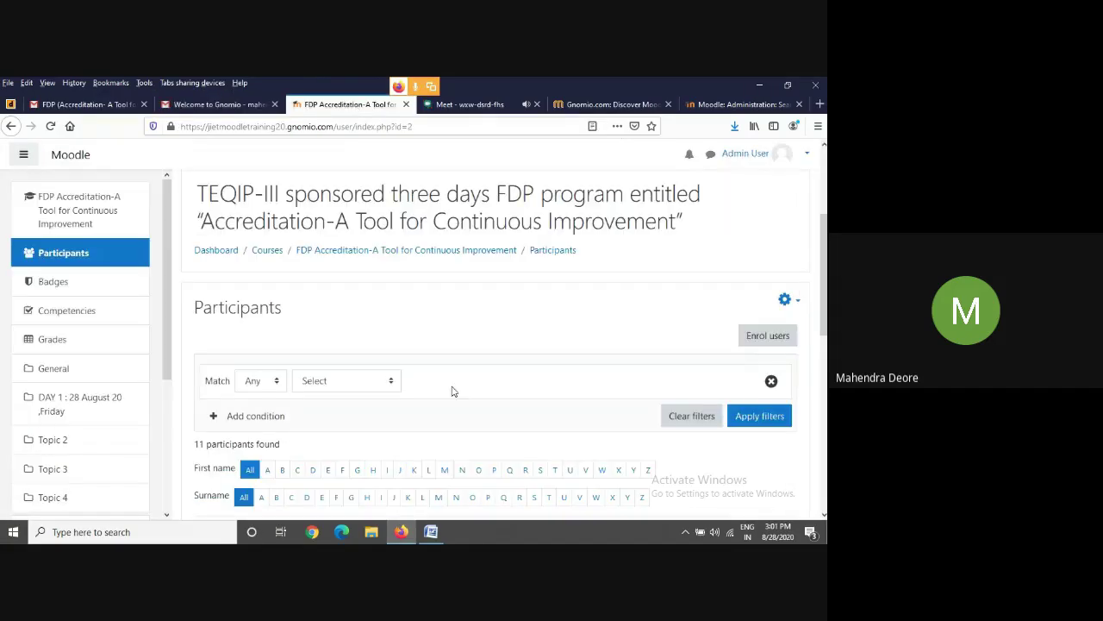
{"action": "left_click", "coordinate": [493, 104]}
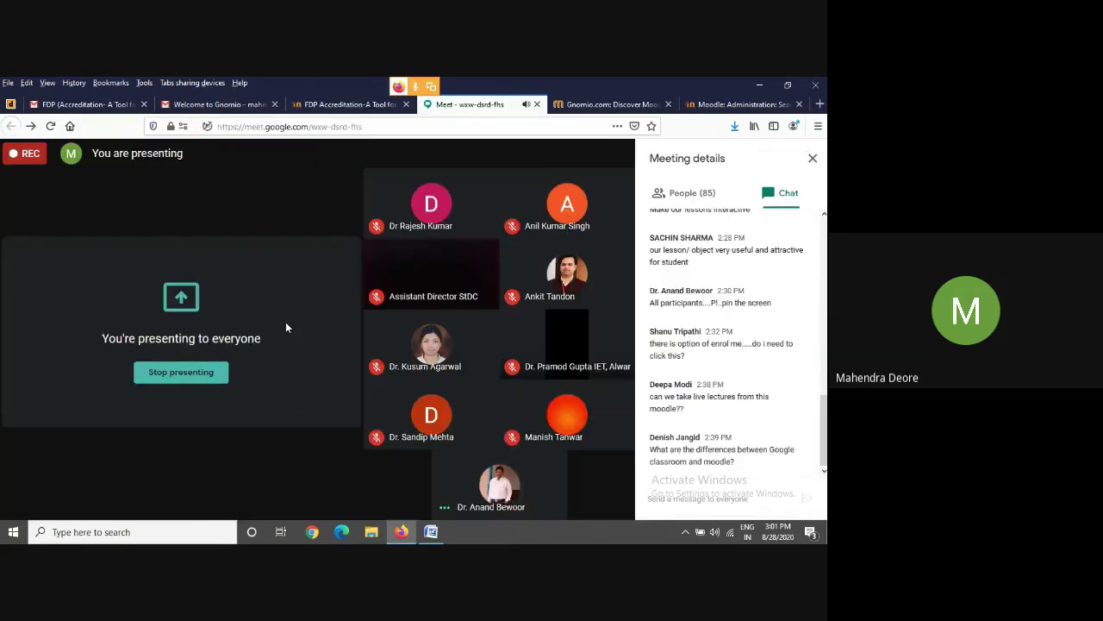
{"action": "left_click", "coordinate": [351, 105]}
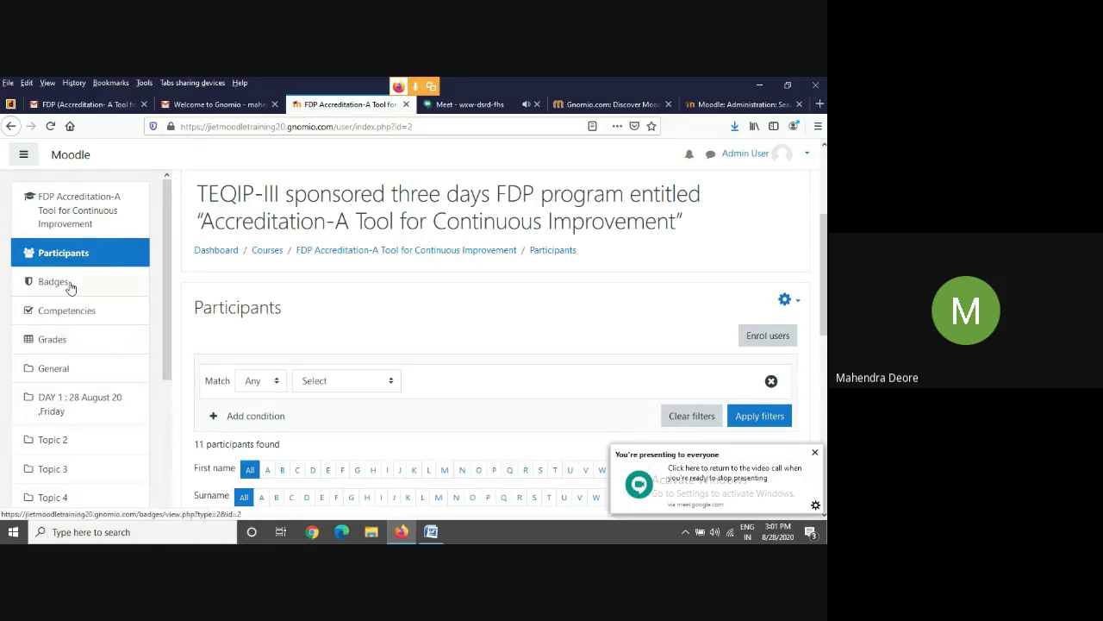
Step: Return to the course main page and open 'Google meet link for lecturs' in a new tab
{"action": "left_click", "coordinate": [95, 223]}
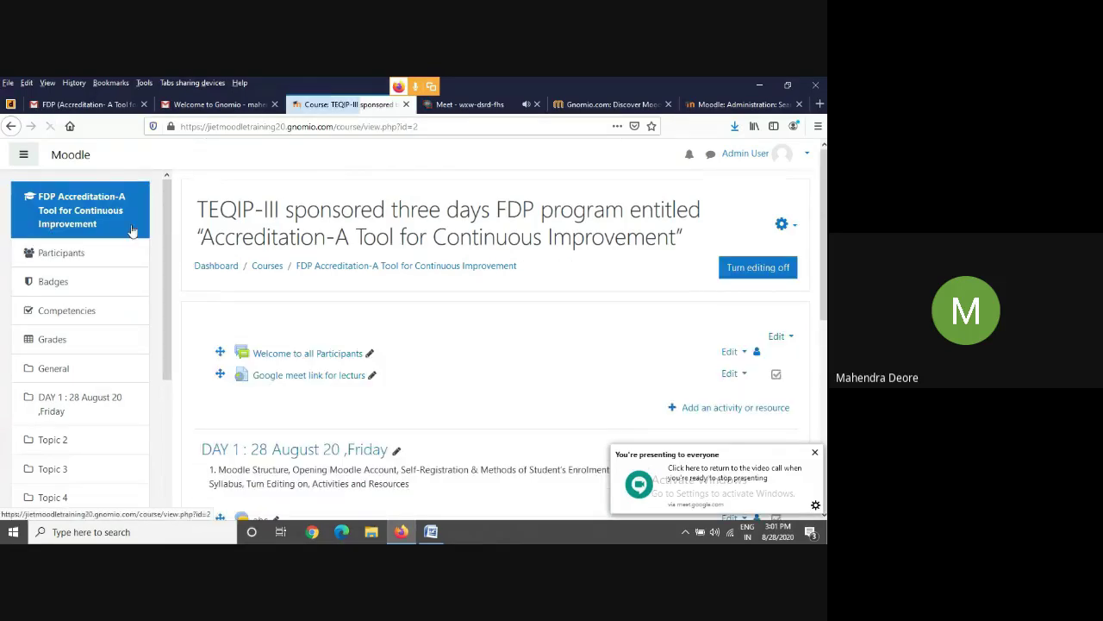
{"action": "scroll", "coordinate": [417, 374], "scroll_direction": "down", "scroll_amount": 3}
{"action": "scroll", "coordinate": [416, 374], "scroll_direction": "up", "scroll_amount": 2}
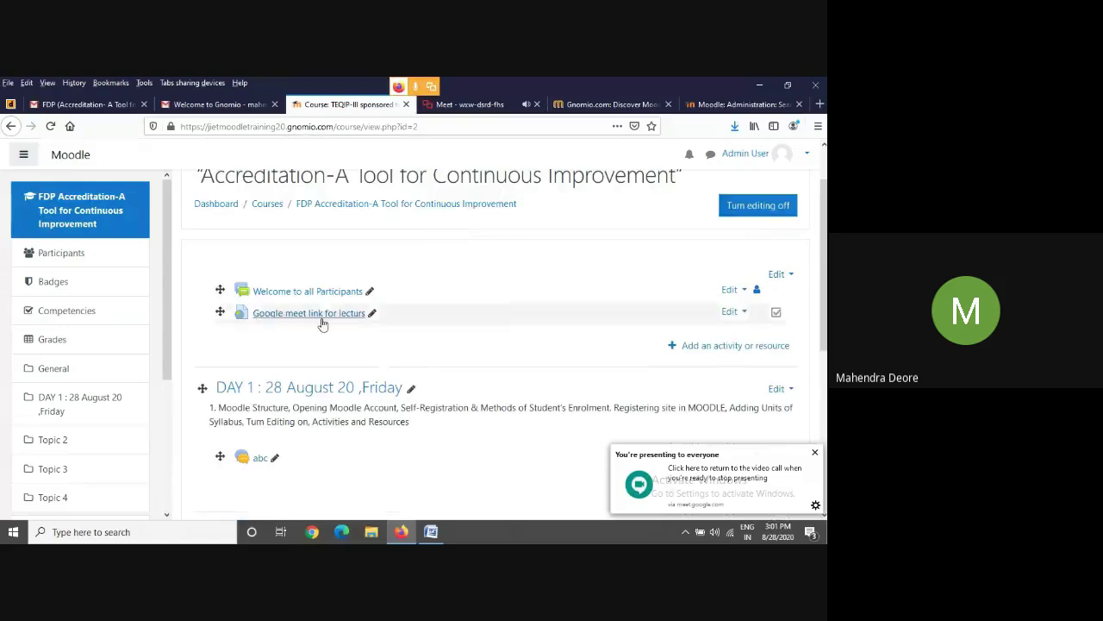
{"action": "right_click", "coordinate": [333, 313]}
{"action": "left_click", "coordinate": [392, 316]}
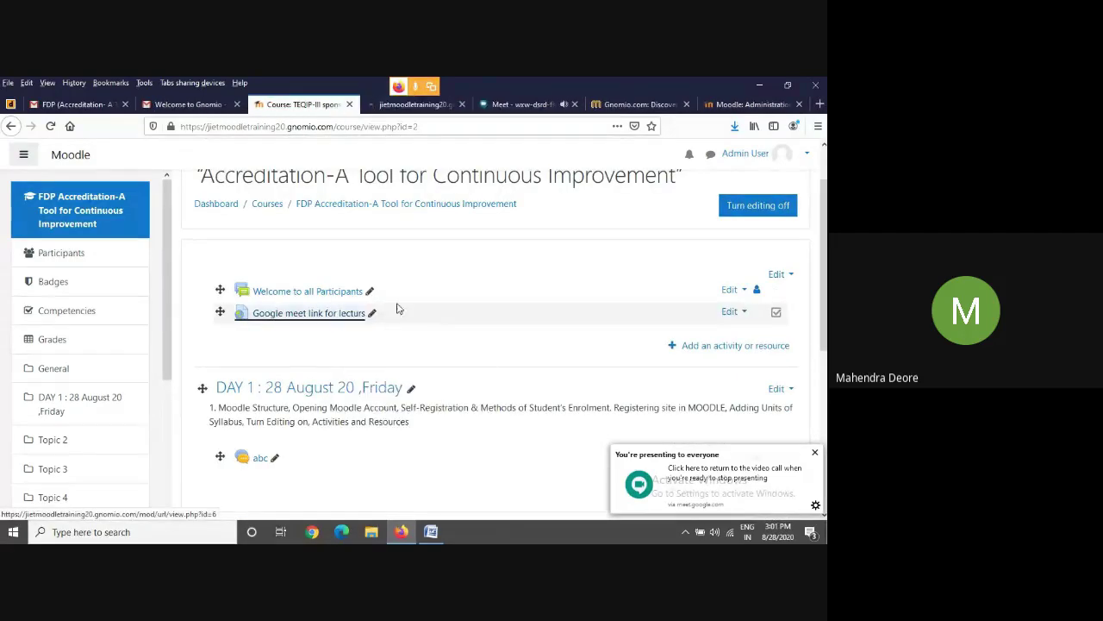
Step: Join the course's Meet link with mic and camera allowed and mic muted, then leave and close the tab
{"action": "left_click", "coordinate": [410, 107]}
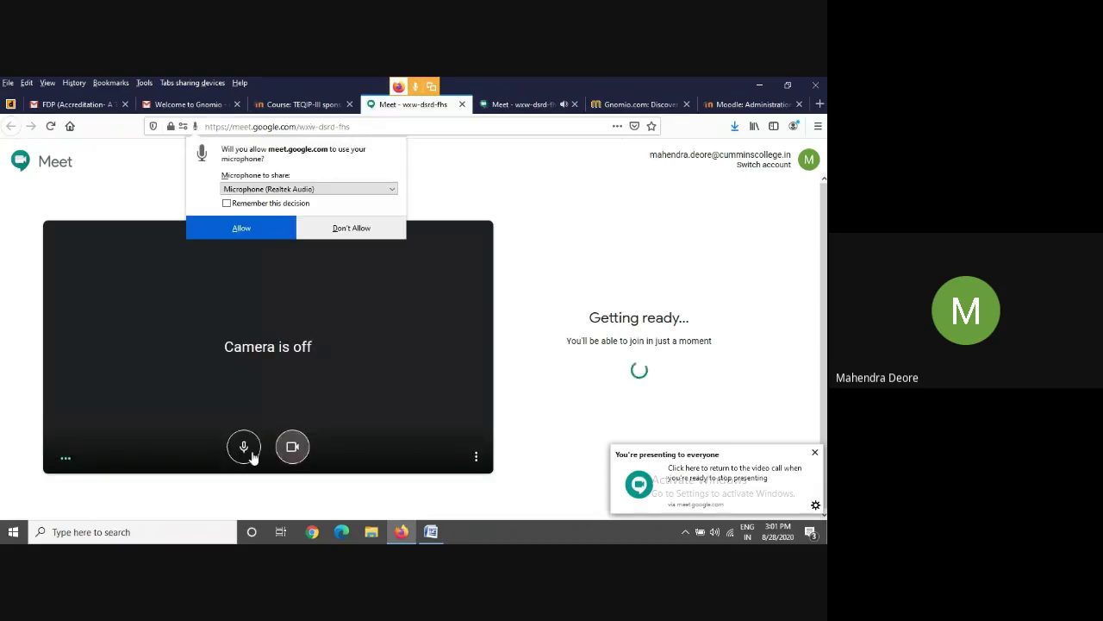
{"action": "left_click", "coordinate": [254, 229]}
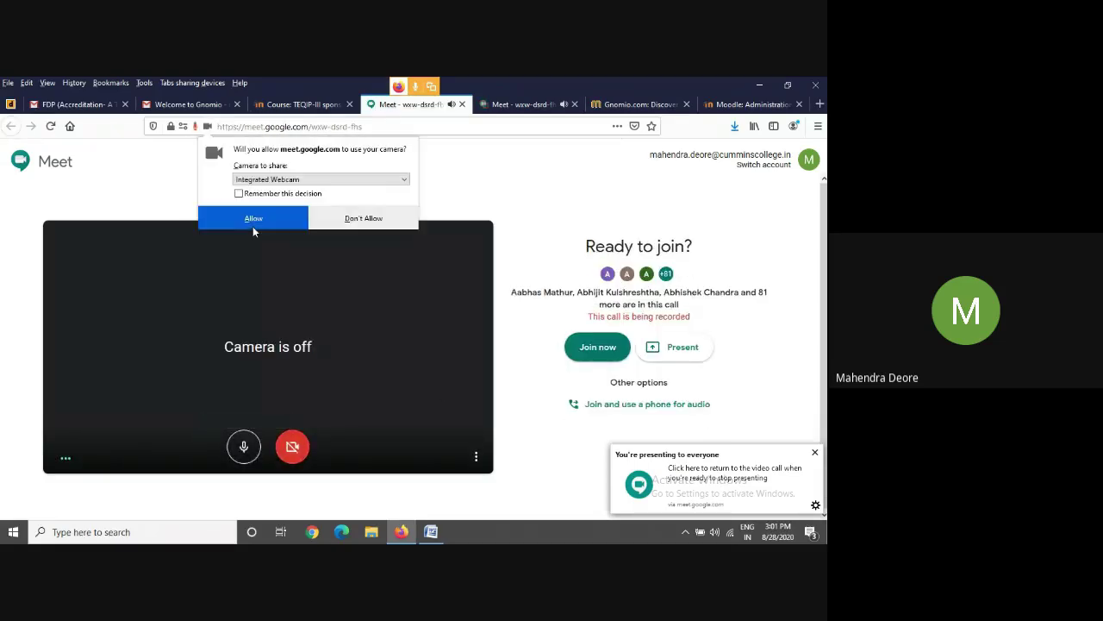
{"action": "left_click", "coordinate": [253, 229]}
{"action": "left_click", "coordinate": [246, 452]}
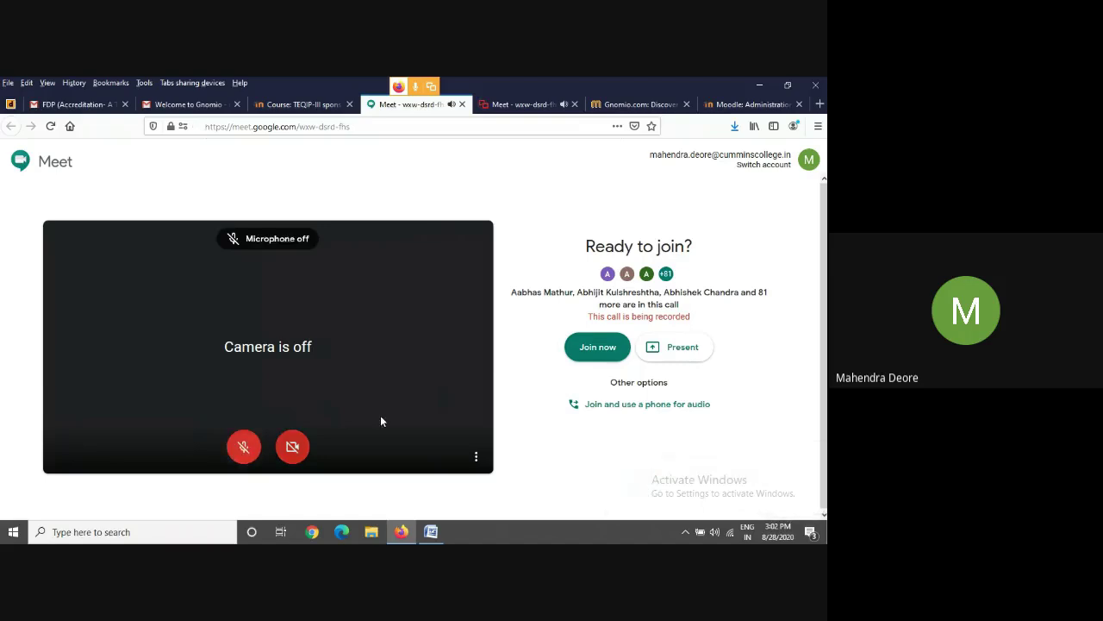
{"action": "left_click", "coordinate": [595, 351]}
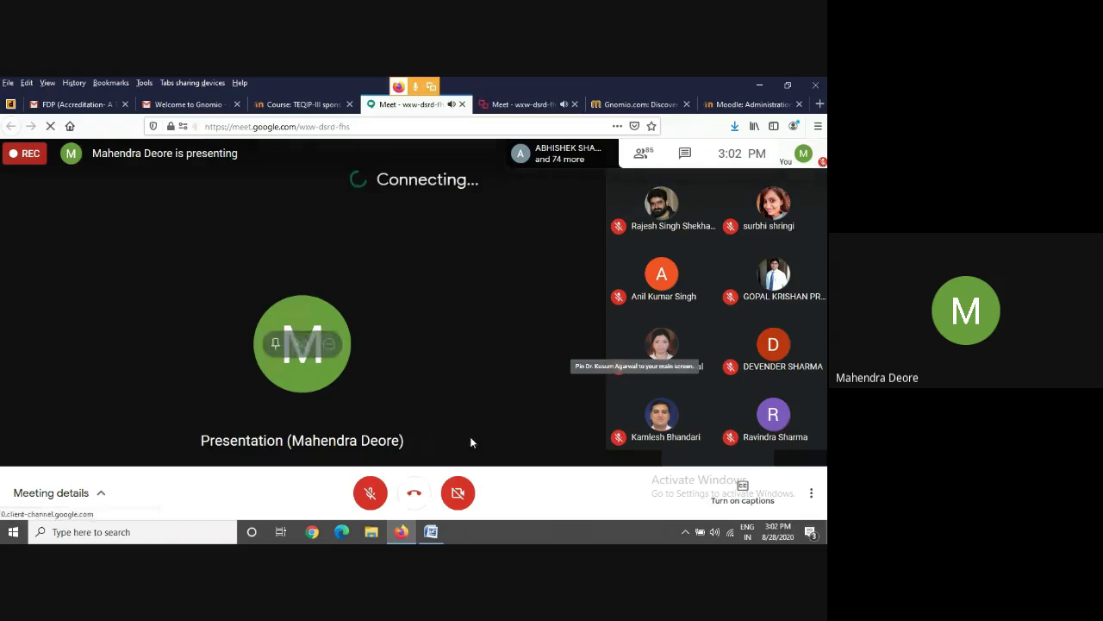
{"action": "left_click", "coordinate": [410, 491]}
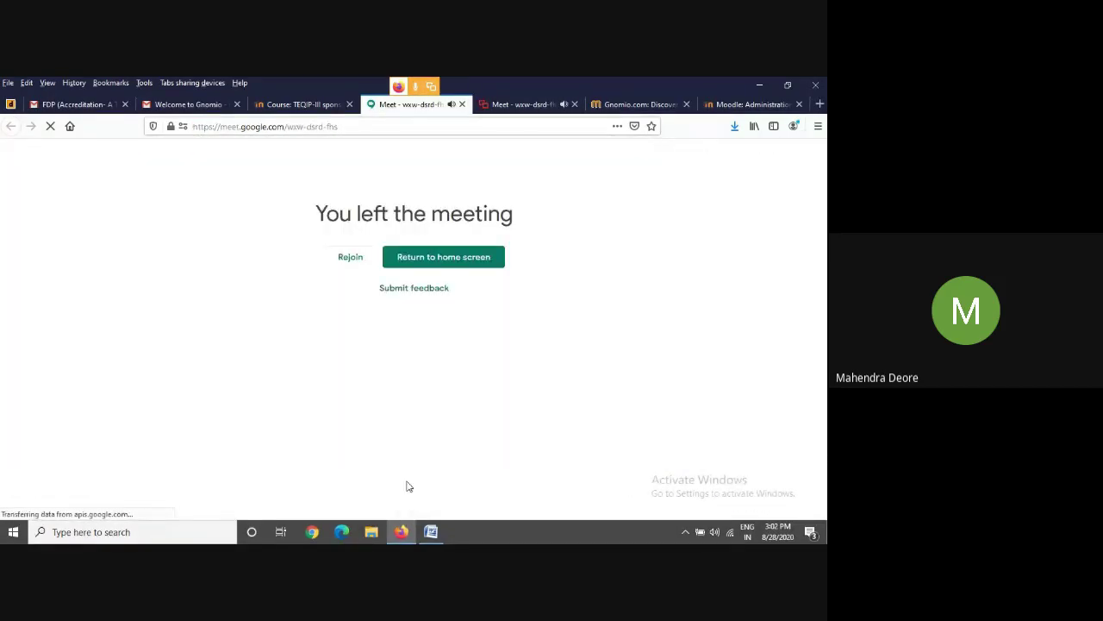
{"action": "left_click", "coordinate": [462, 103]}
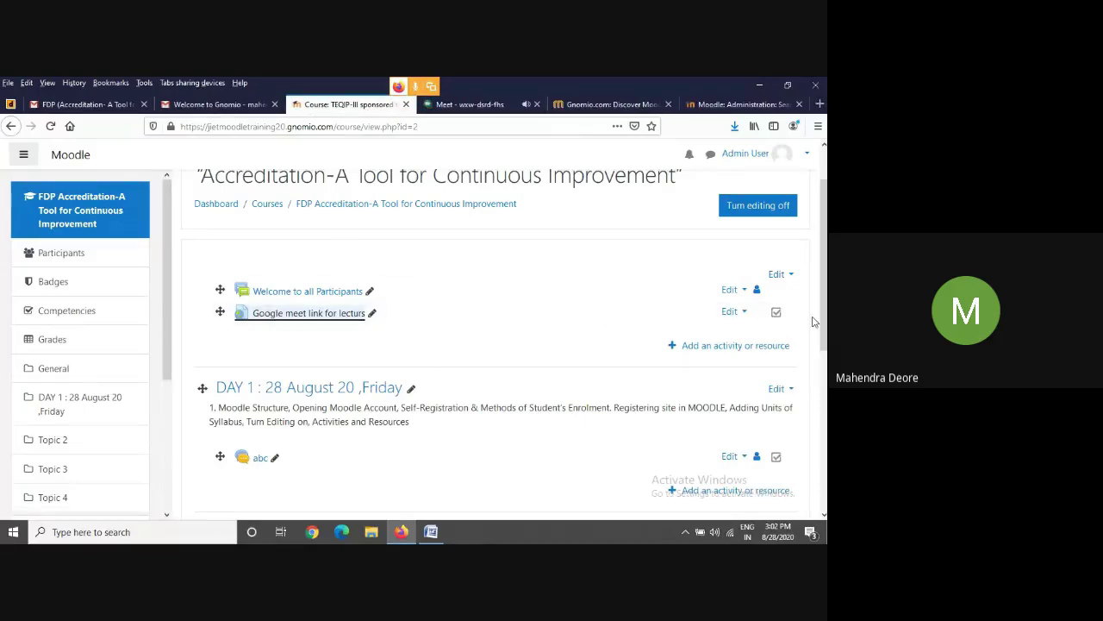
{"action": "left_click", "coordinate": [714, 348]}
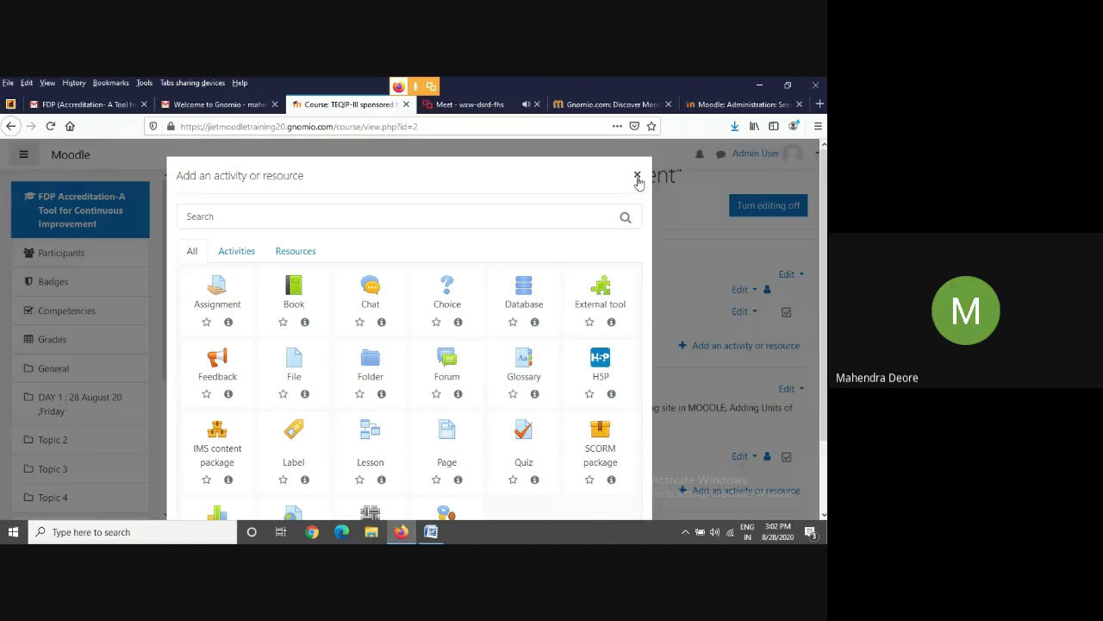
{"action": "left_click", "coordinate": [637, 175]}
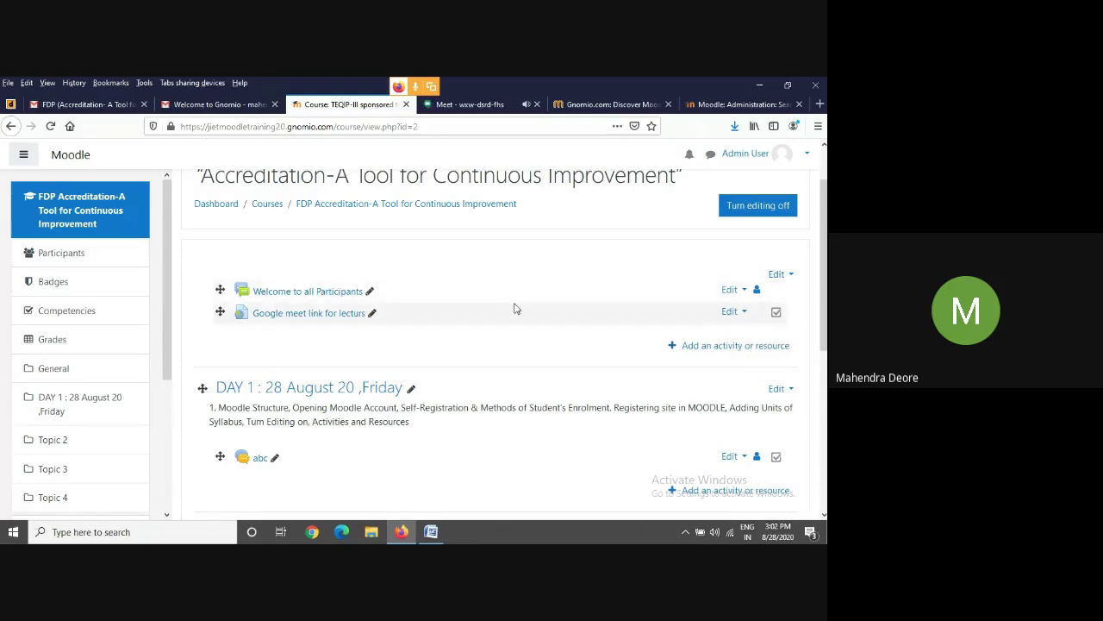
{"action": "scroll", "coordinate": [517, 310], "scroll_direction": "down", "scroll_amount": 3}
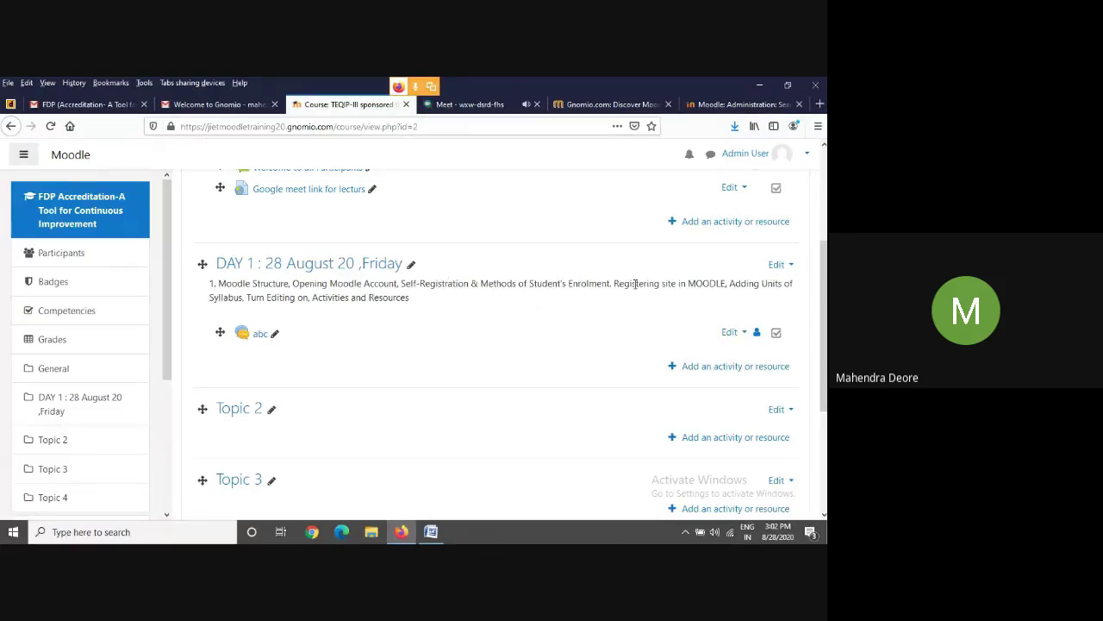
Step: Rename the Topic 2 section inline to 'Day 2'
{"action": "left_click", "coordinate": [270, 410]}
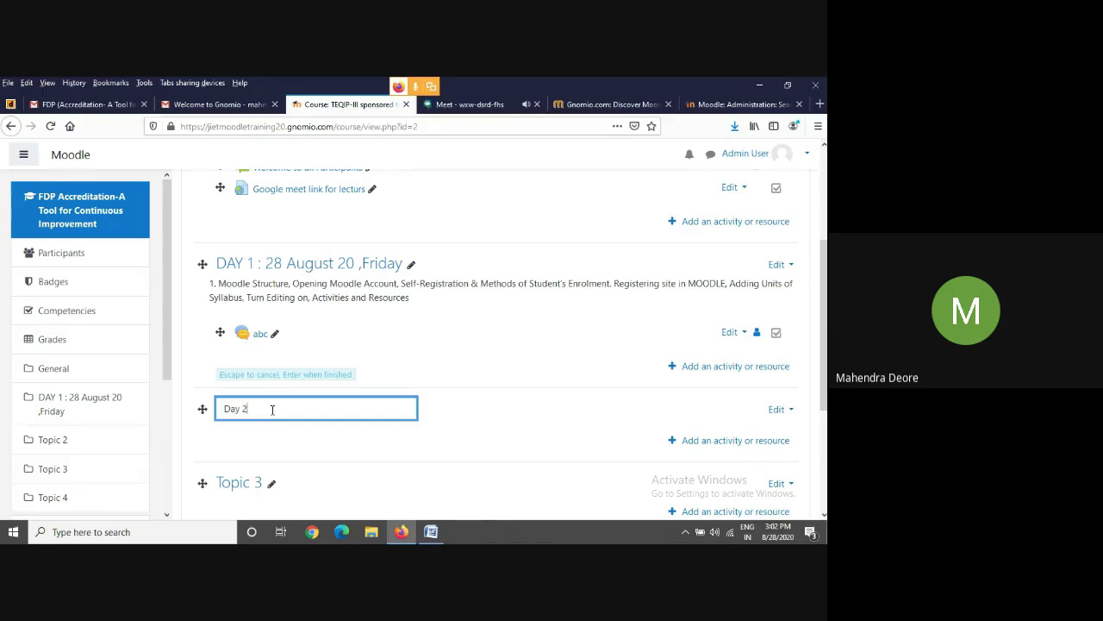
{"action": "type", "text": "Day 2"}
{"action": "key", "text": "Return"}
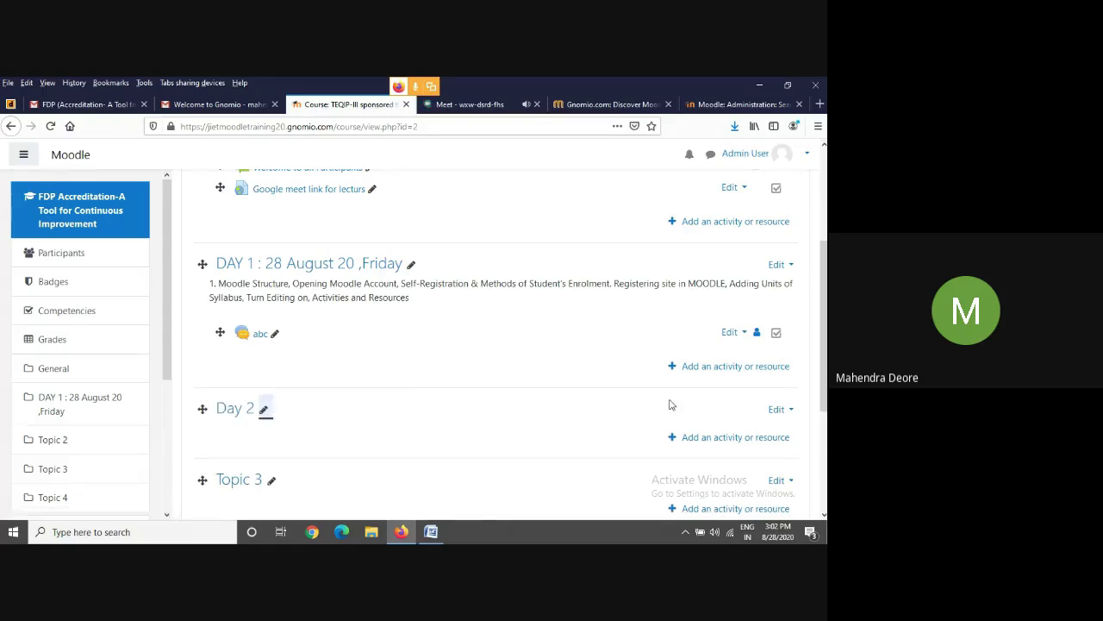
Step: Open the full settings of the Day 2 section and save them
{"action": "left_click", "coordinate": [781, 409]}
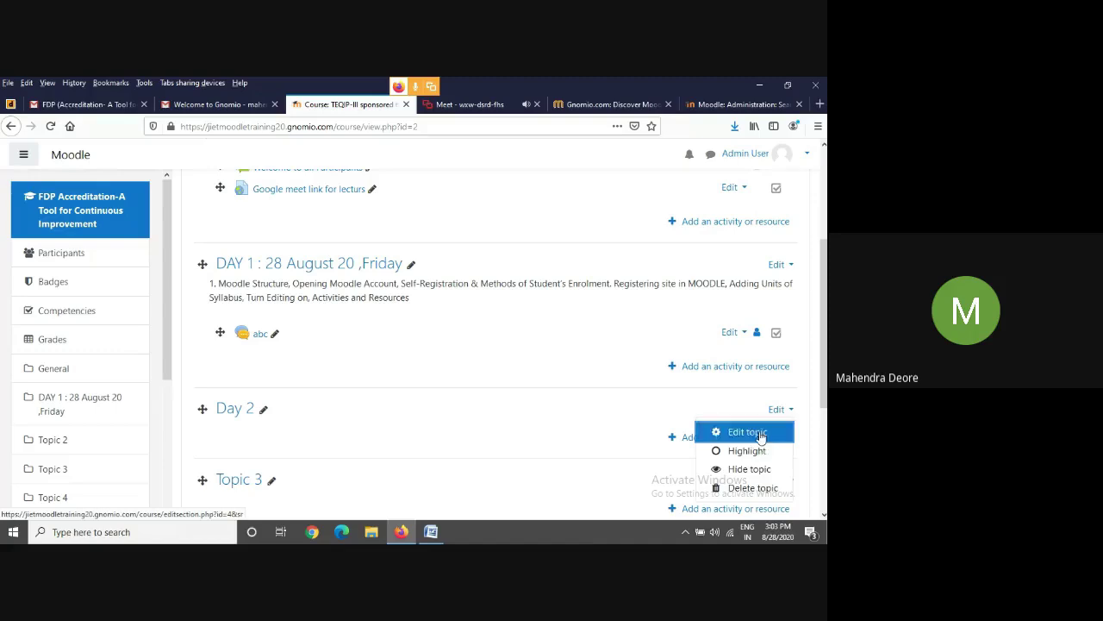
{"action": "left_click", "coordinate": [748, 433]}
{"action": "scroll", "coordinate": [402, 414], "scroll_direction": "down", "scroll_amount": 2}
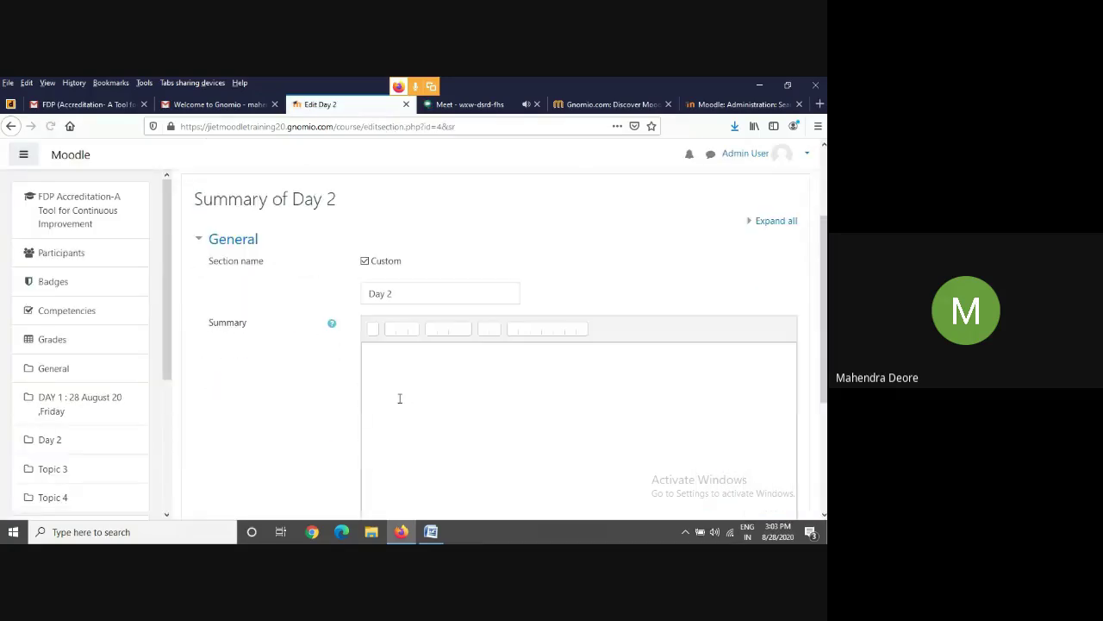
{"action": "left_click", "coordinate": [387, 365]}
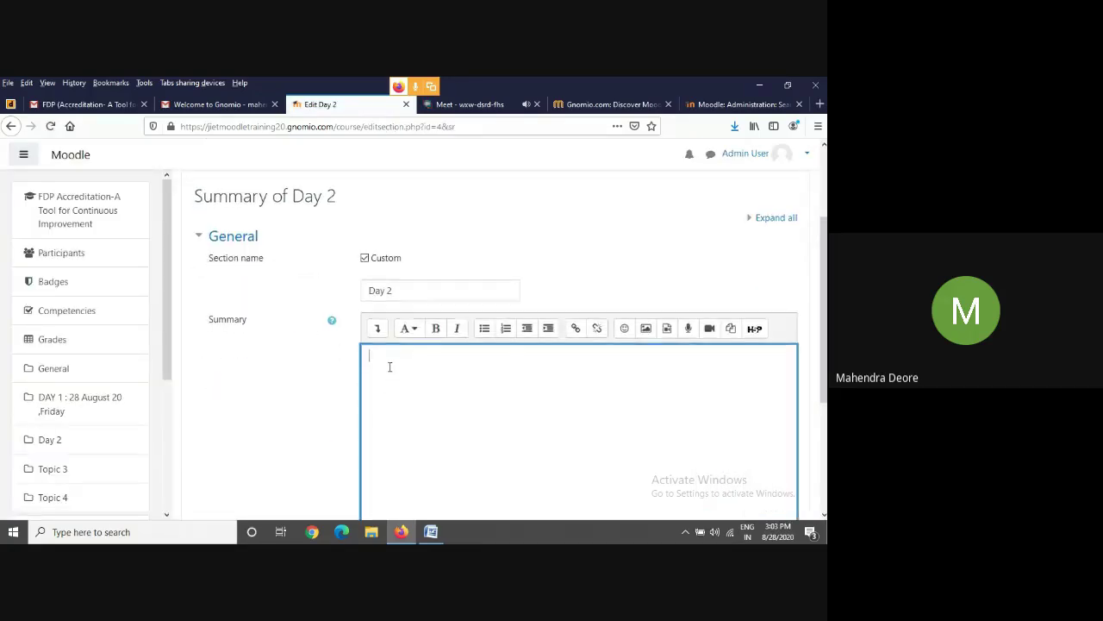
{"action": "scroll", "coordinate": [389, 364], "scroll_direction": "down", "scroll_amount": 3}
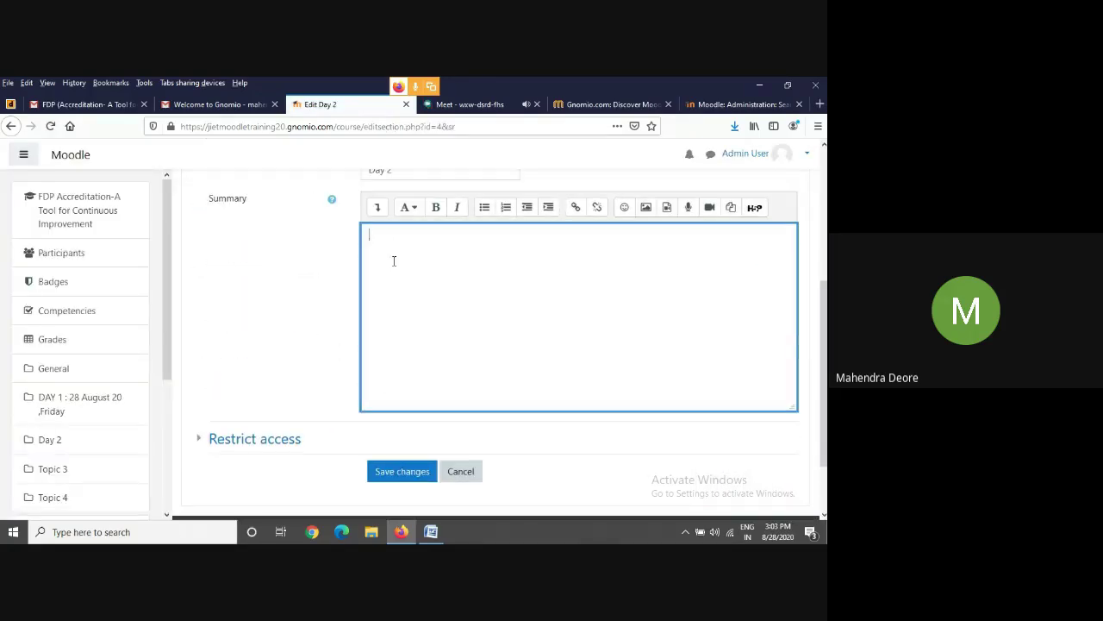
{"action": "left_click", "coordinate": [412, 472]}
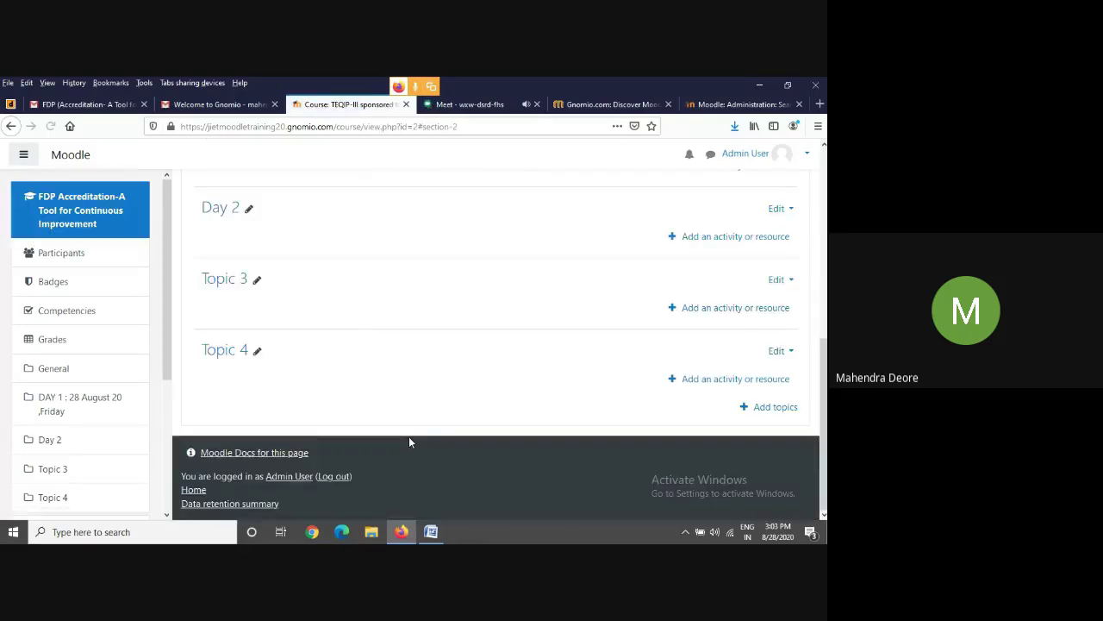
Step: Start adding a new File resource to the DAY 1 section
{"action": "scroll", "coordinate": [409, 441], "scroll_direction": "up", "scroll_amount": 4}
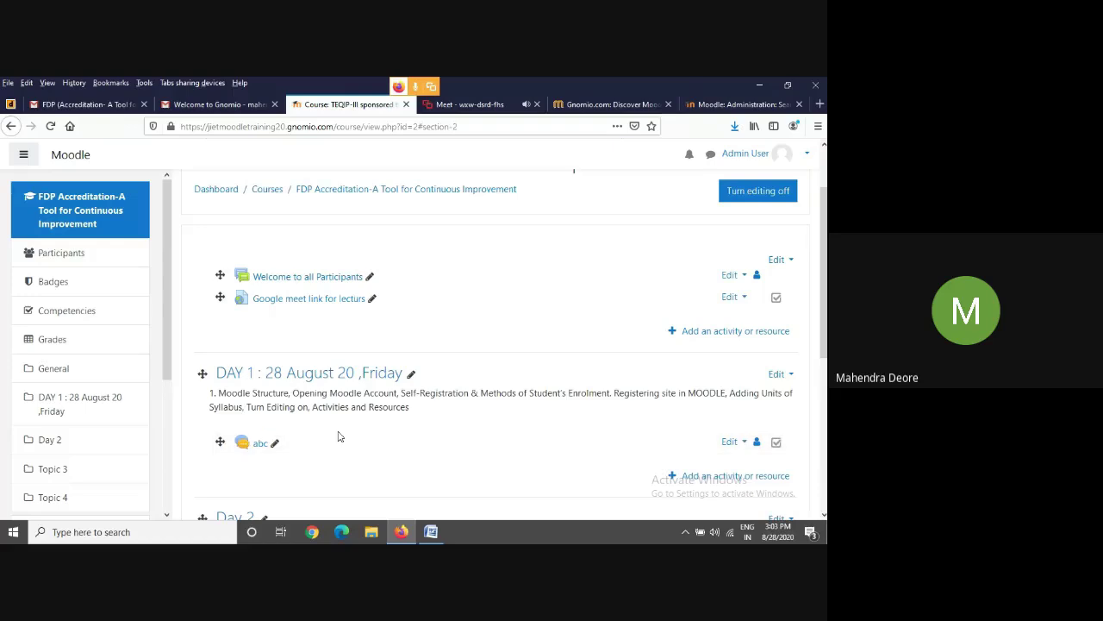
{"action": "scroll", "coordinate": [379, 466], "scroll_direction": "down", "scroll_amount": 1}
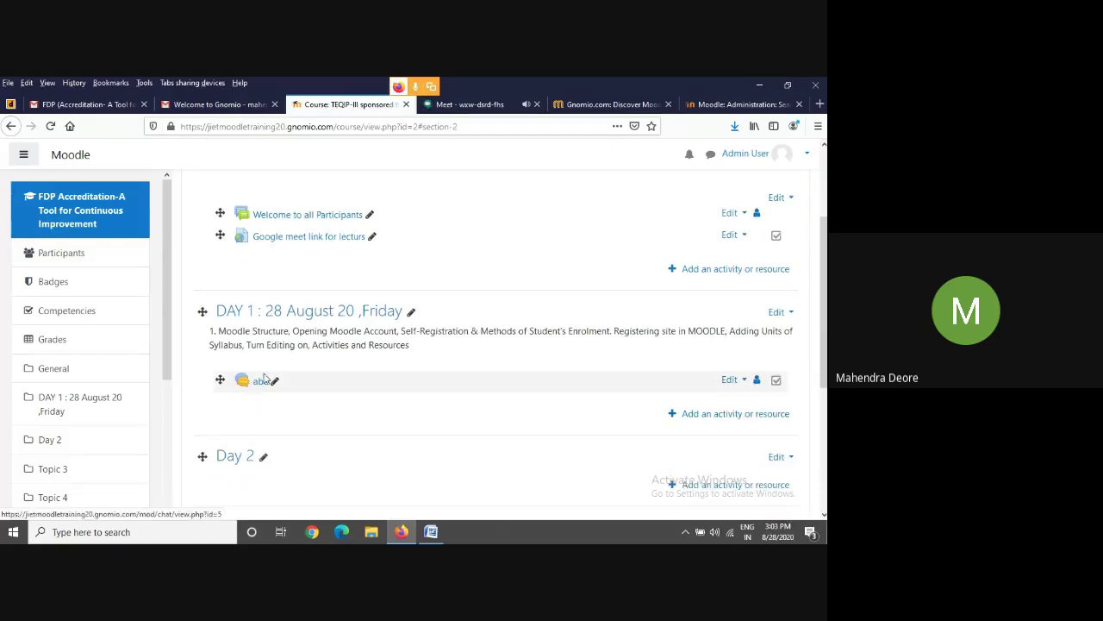
{"action": "left_click", "coordinate": [737, 420]}
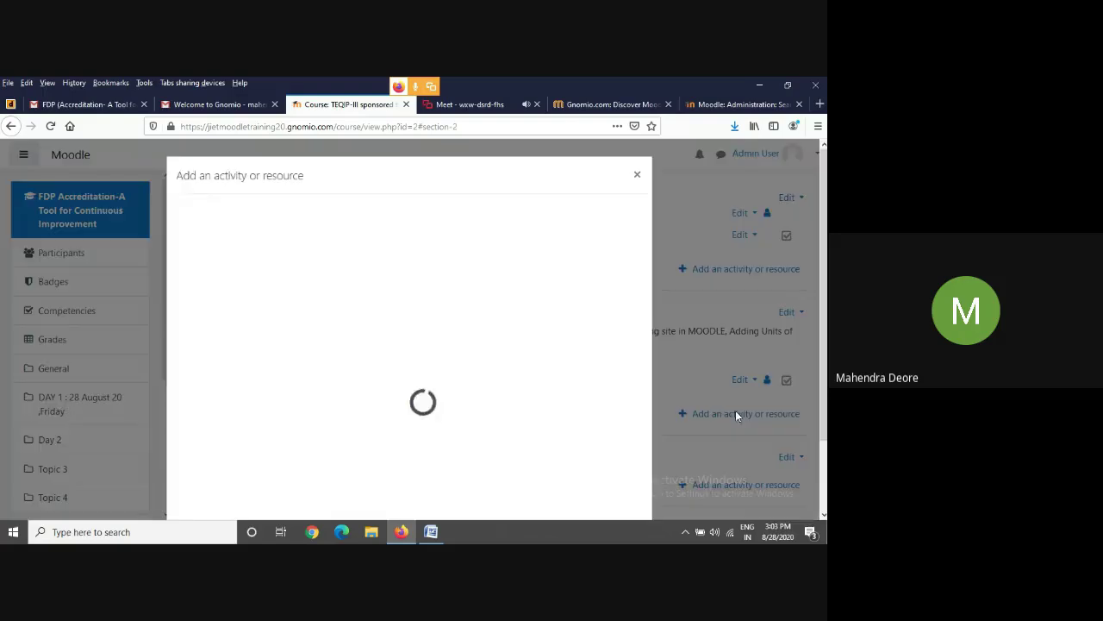
{"action": "scroll", "coordinate": [391, 380], "scroll_direction": "down", "scroll_amount": 2}
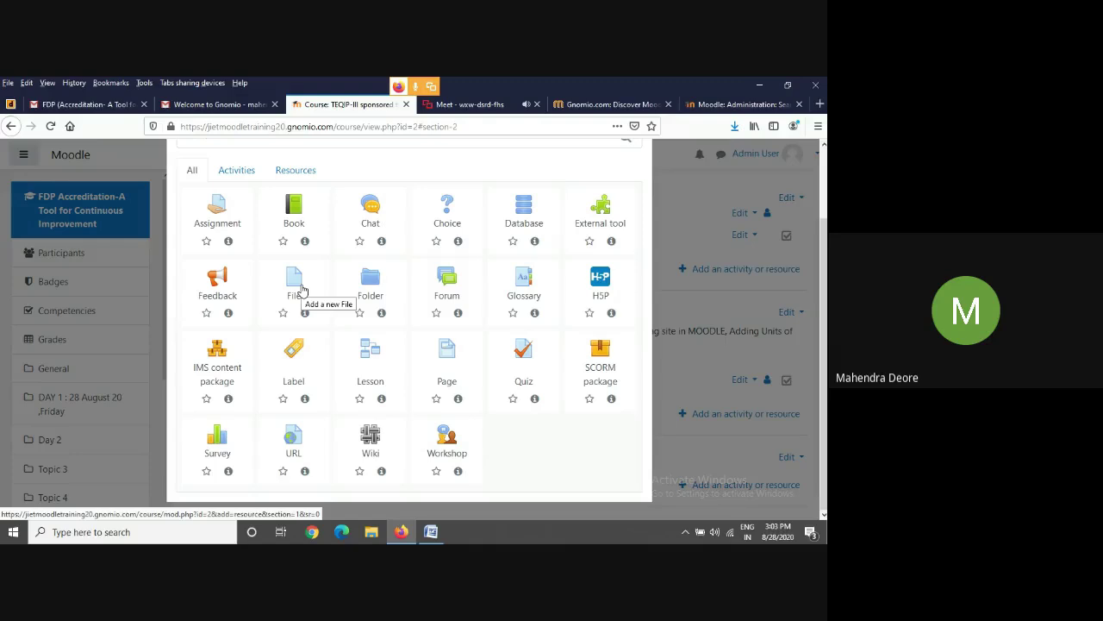
{"action": "left_click", "coordinate": [301, 290]}
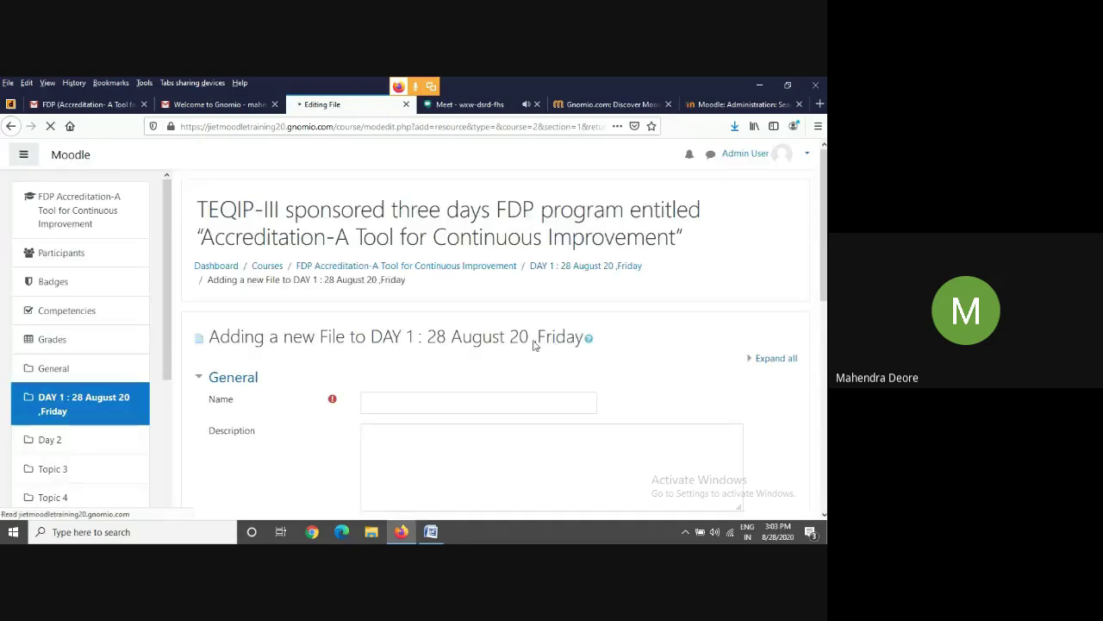
Step: Name the file resource 'PPT' and give it the description 'UNIT'
{"action": "left_click", "coordinate": [376, 400]}
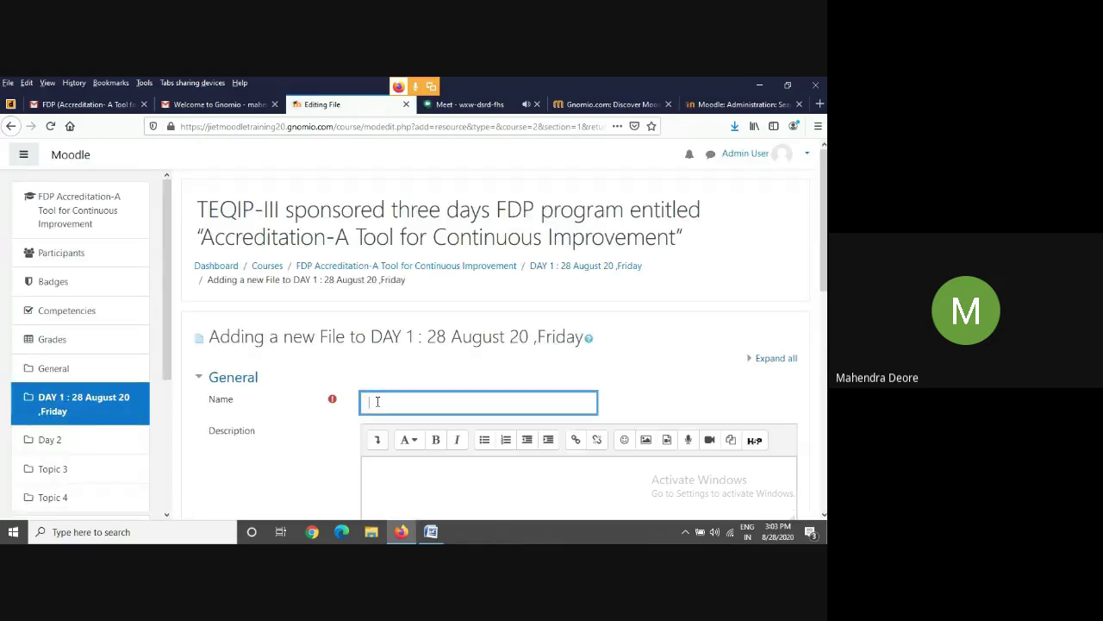
{"action": "type", "text": "PPT"}
{"action": "left_click", "coordinate": [407, 484]}
{"action": "scroll", "coordinate": [407, 487], "scroll_direction": "down", "scroll_amount": 3}
{"action": "type", "text": "UNI"}
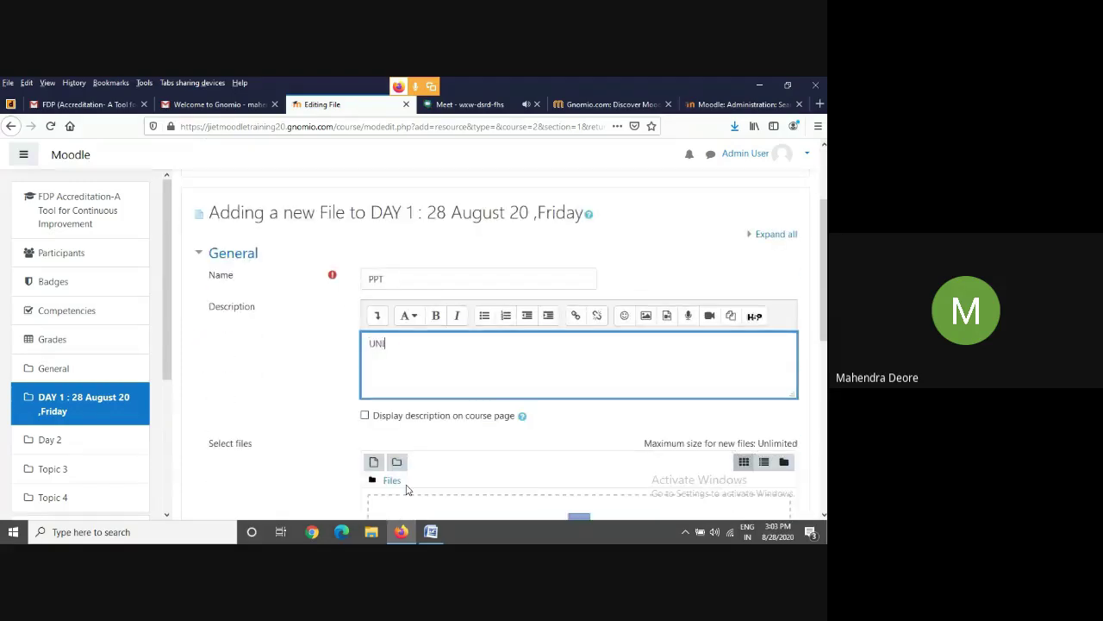
{"action": "type", "text": "T 1"}
{"action": "scroll", "coordinate": [603, 418], "scroll_direction": "down", "scroll_amount": 4}
Step: Upload Schedule-FDP.docx through the file picker and save the resource to the course
{"action": "left_click", "coordinate": [372, 276]}
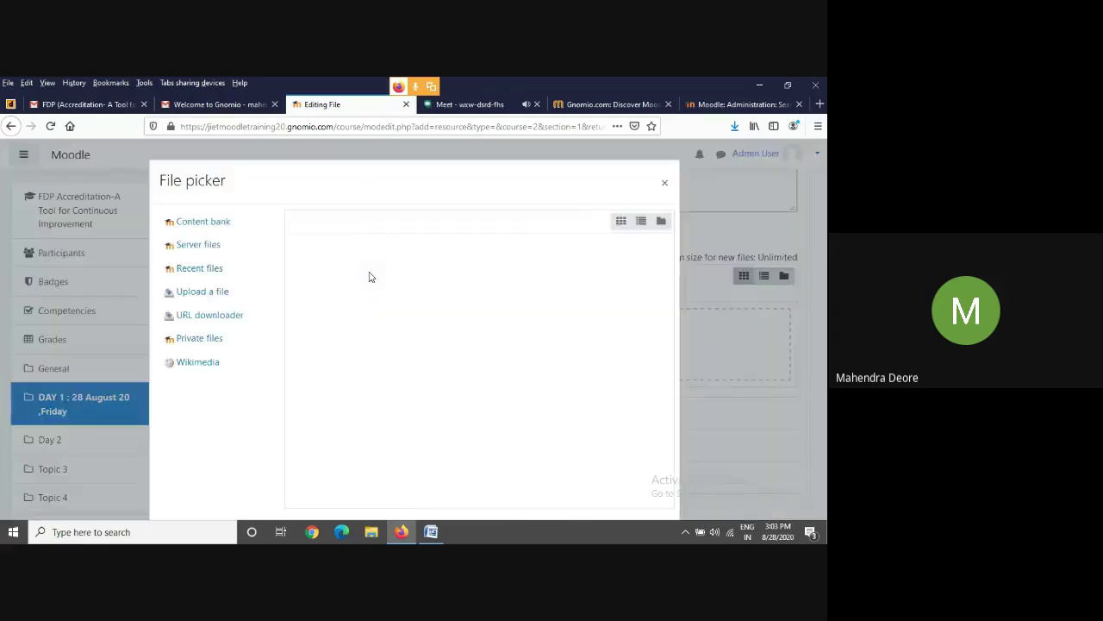
{"action": "left_click", "coordinate": [205, 291]}
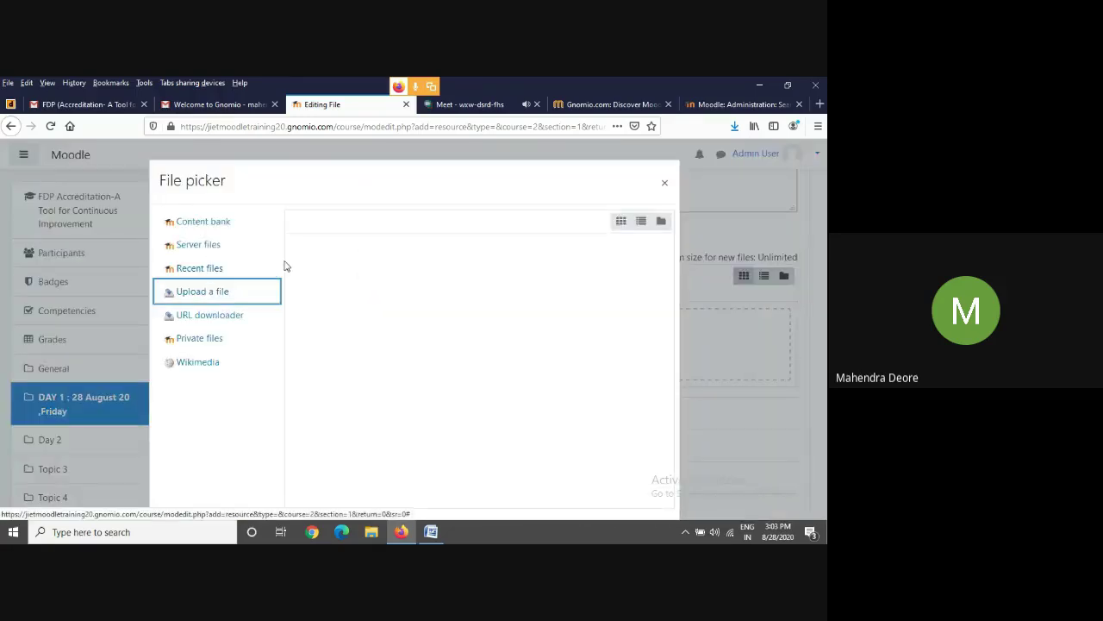
{"action": "left_click", "coordinate": [320, 285]}
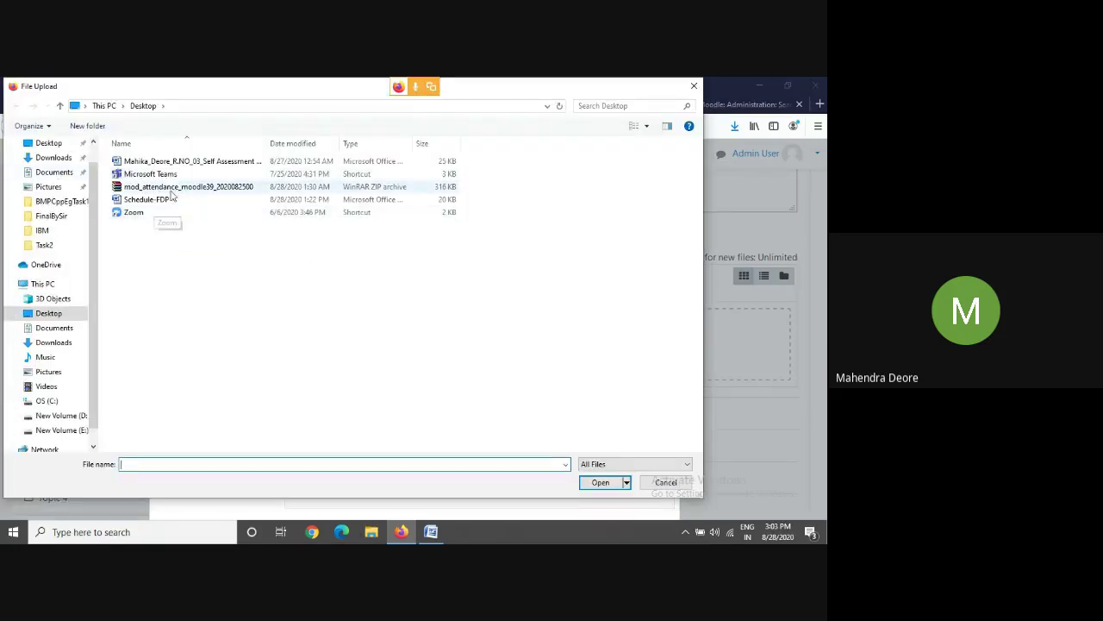
{"action": "left_click", "coordinate": [162, 200]}
{"action": "left_click", "coordinate": [601, 482]}
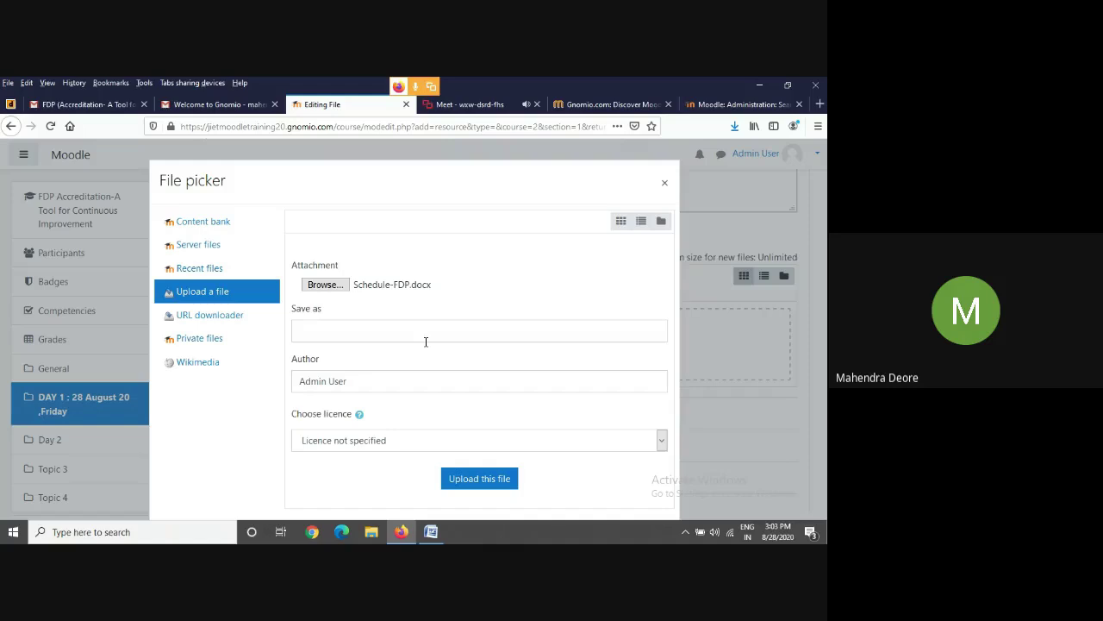
{"action": "left_click", "coordinate": [480, 477]}
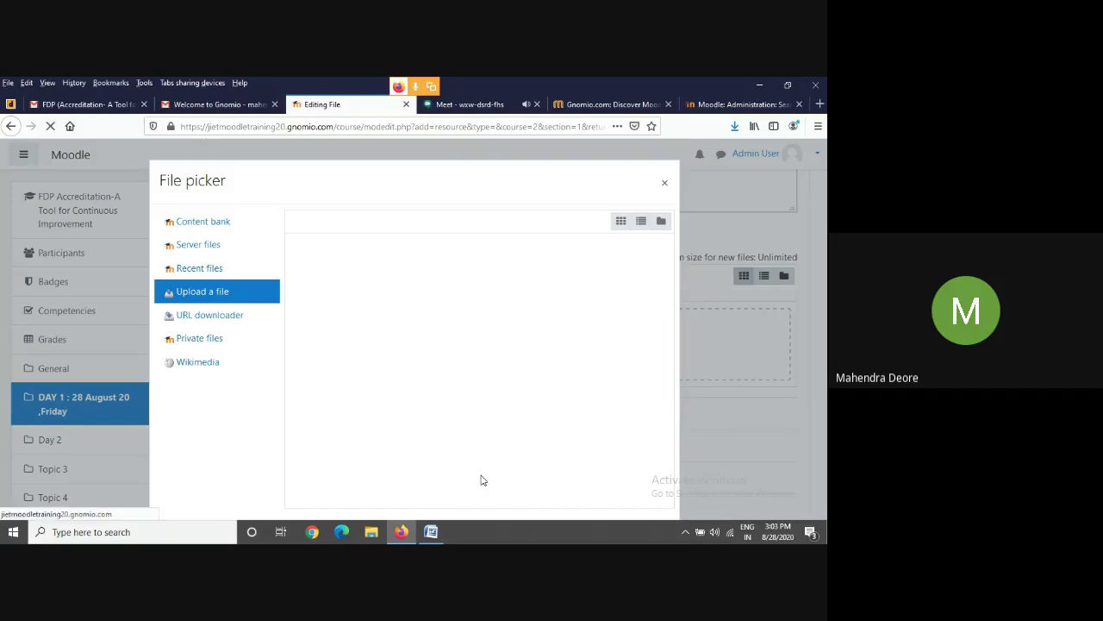
{"action": "scroll", "coordinate": [485, 359], "scroll_direction": "down", "scroll_amount": 5}
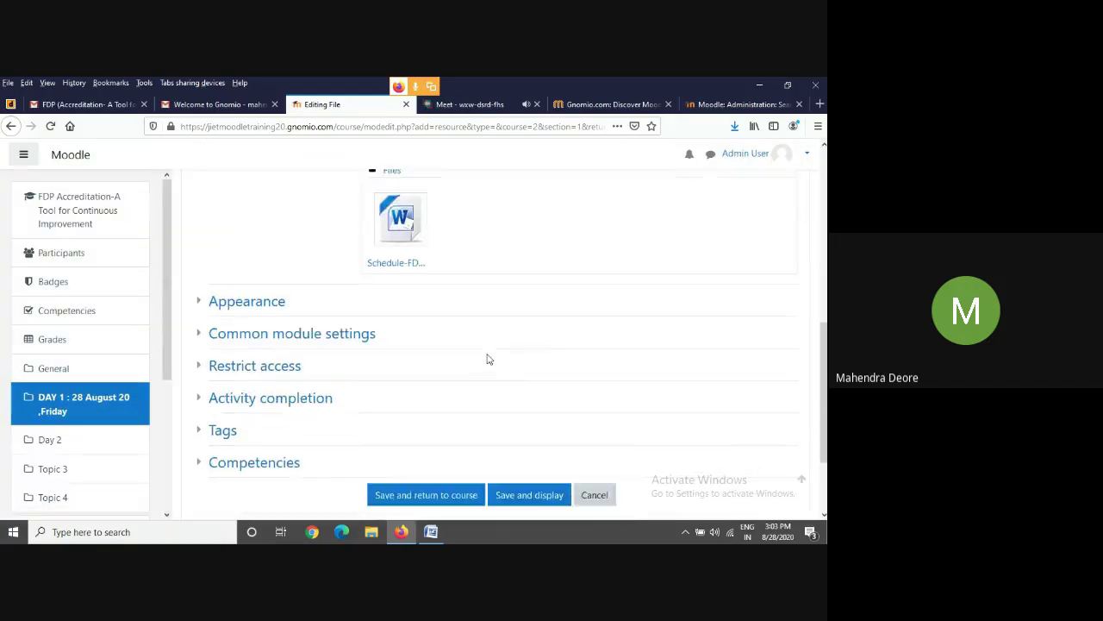
{"action": "left_click", "coordinate": [425, 388]}
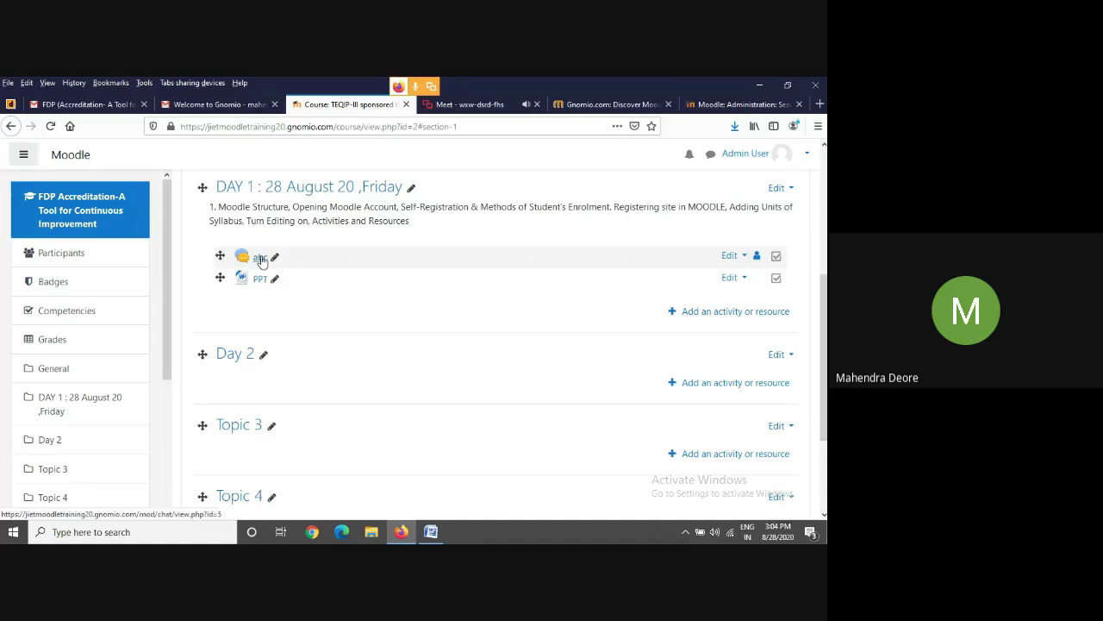
Step: Choose a Chat activity for DAY 1 and read its help text
{"action": "left_click", "coordinate": [712, 318]}
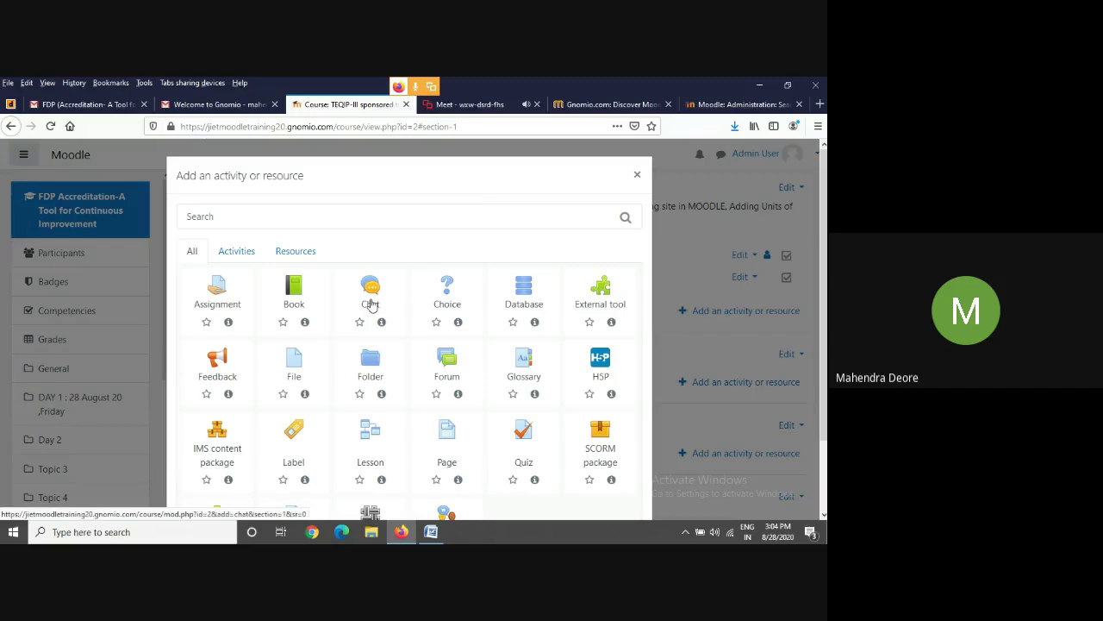
{"action": "left_click", "coordinate": [371, 293]}
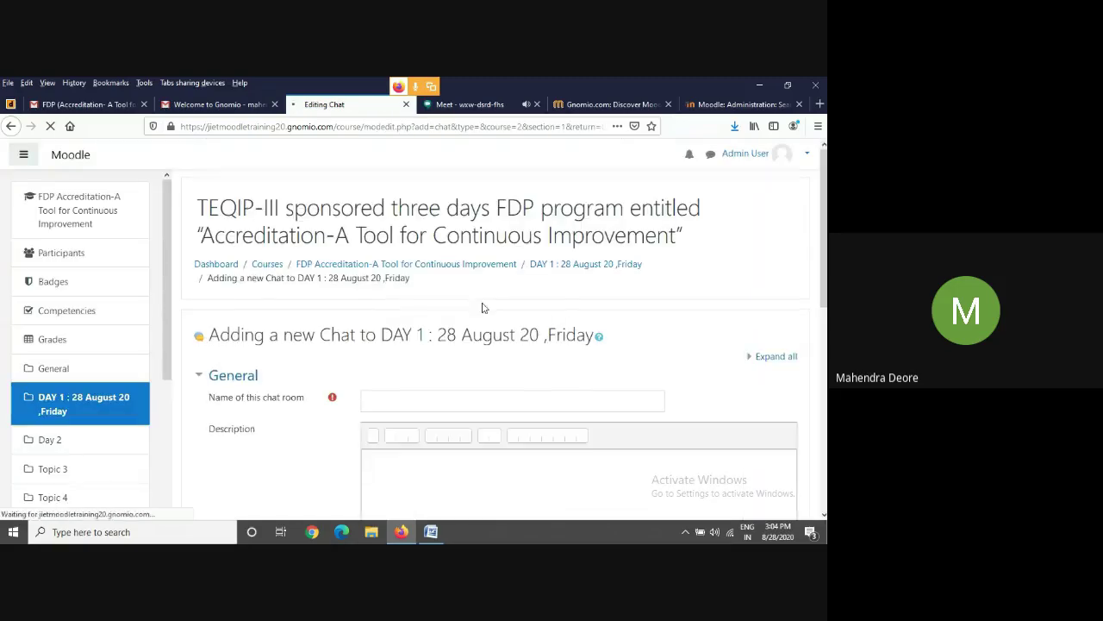
{"action": "scroll", "coordinate": [483, 308], "scroll_direction": "down", "scroll_amount": 2}
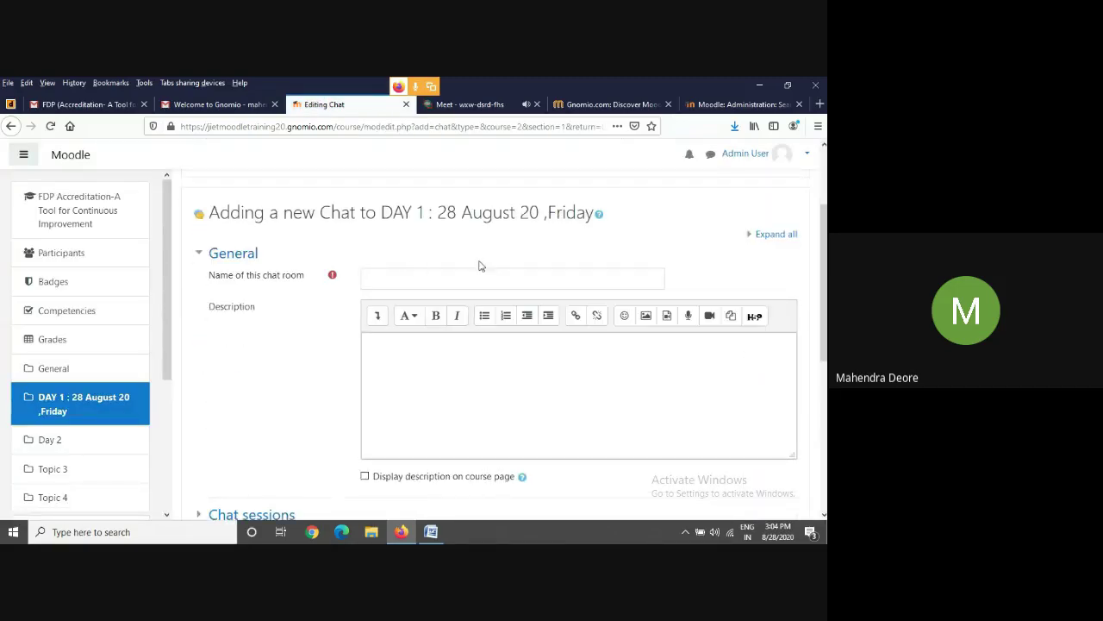
{"action": "left_click", "coordinate": [600, 216]}
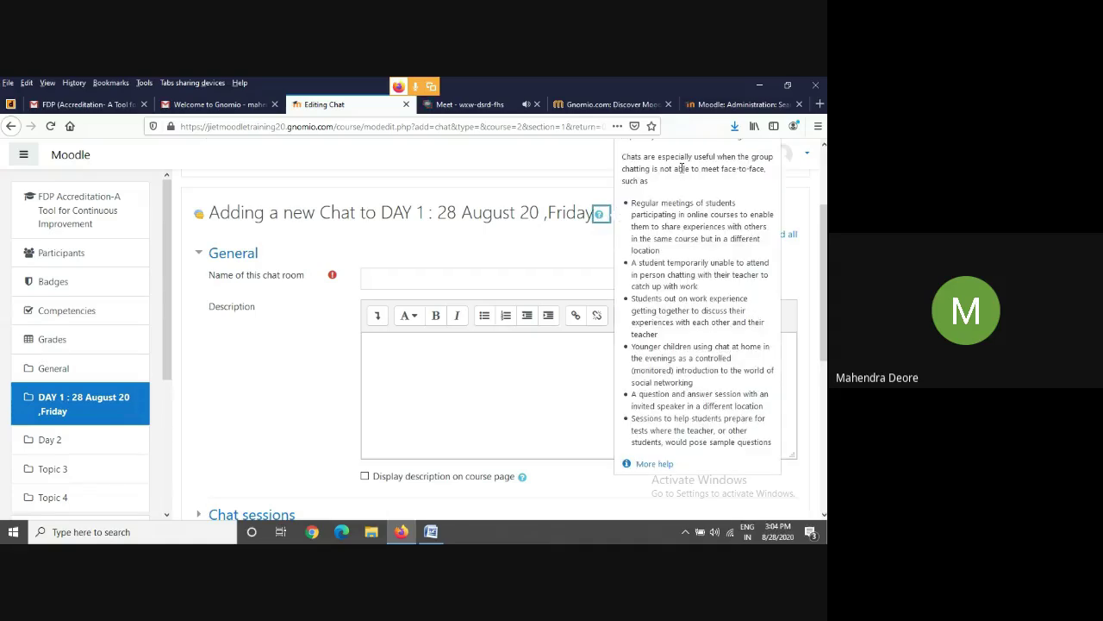
{"action": "scroll", "coordinate": [689, 325], "scroll_direction": "down", "scroll_amount": 2}
{"action": "scroll", "coordinate": [655, 379], "scroll_direction": "up", "scroll_amount": 1}
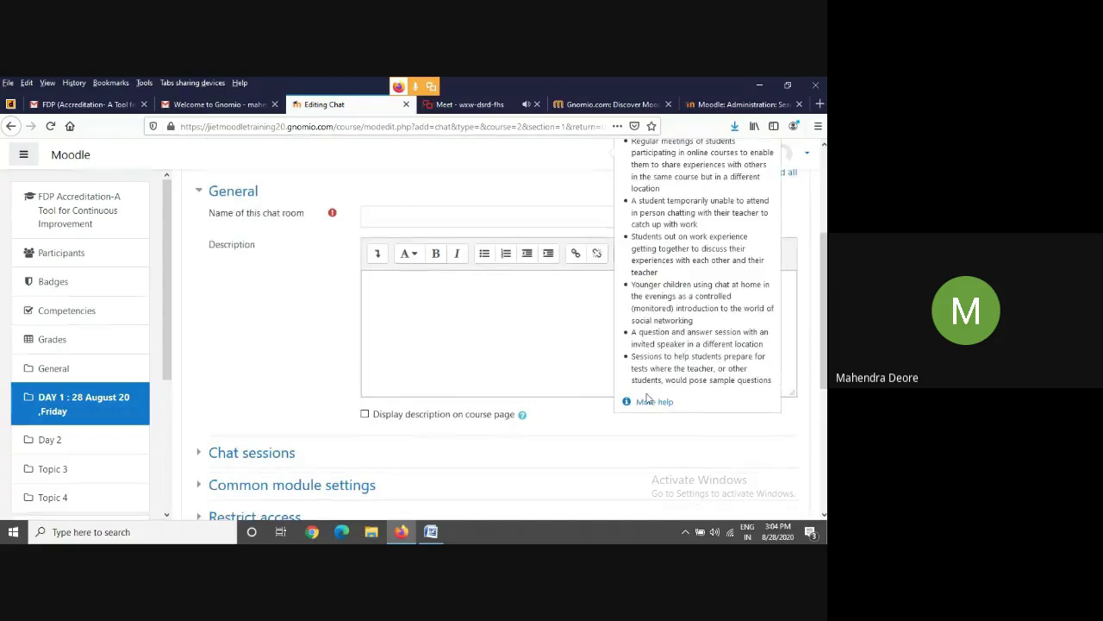
{"action": "scroll", "coordinate": [650, 386], "scroll_direction": "up", "scroll_amount": 3}
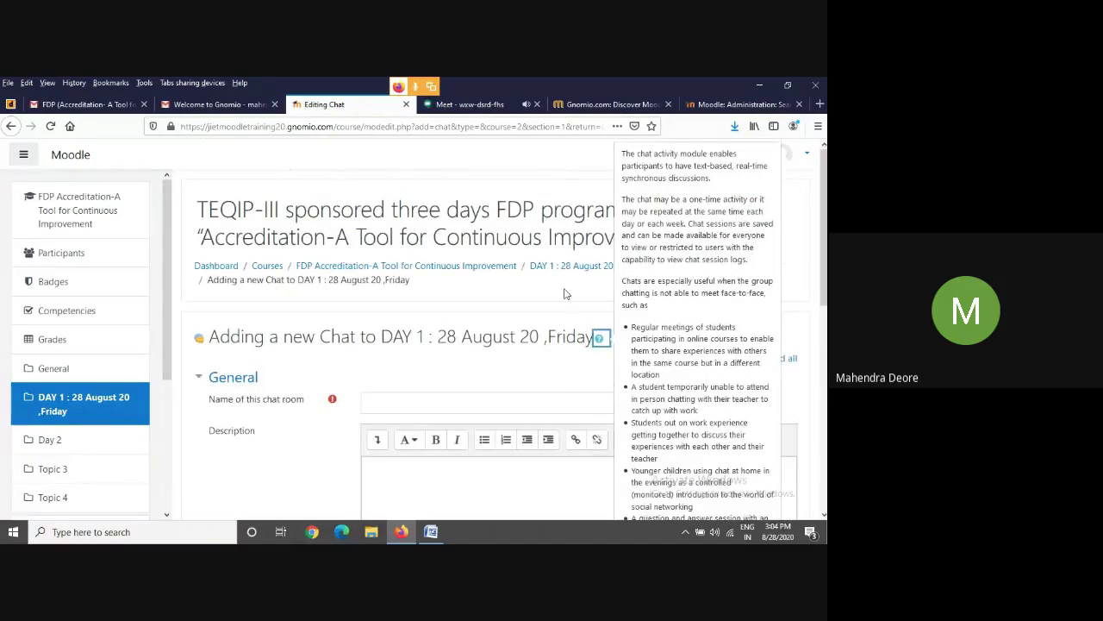
{"action": "left_click", "coordinate": [565, 294]}
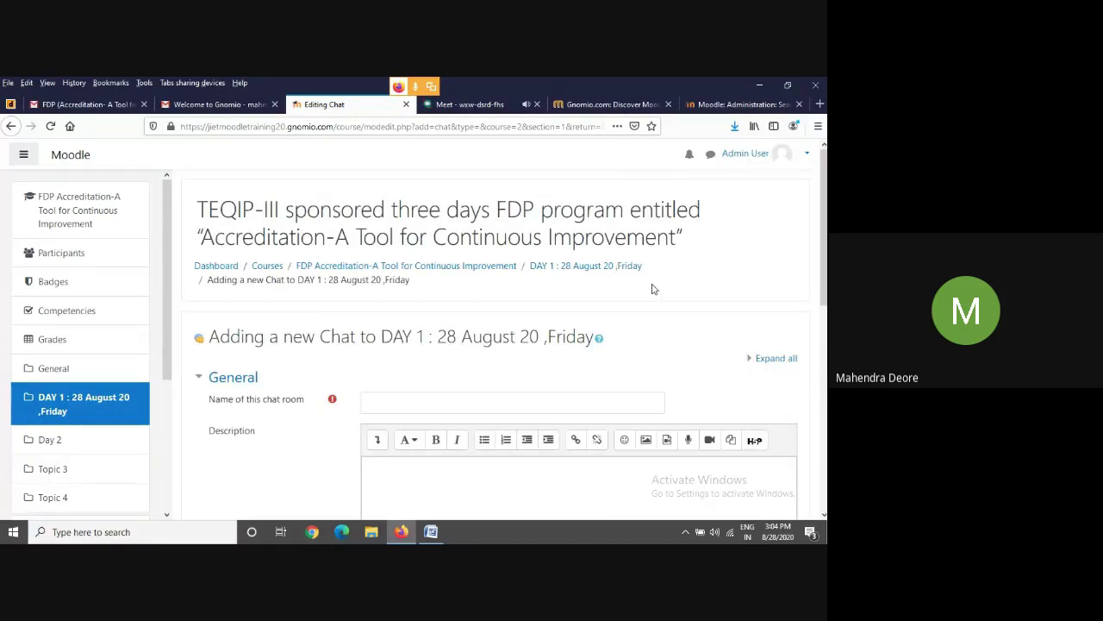
Step: Enter 'ABC' as the required chat room name and save it to the course
{"action": "scroll", "coordinate": [586, 328], "scroll_direction": "down", "scroll_amount": 2}
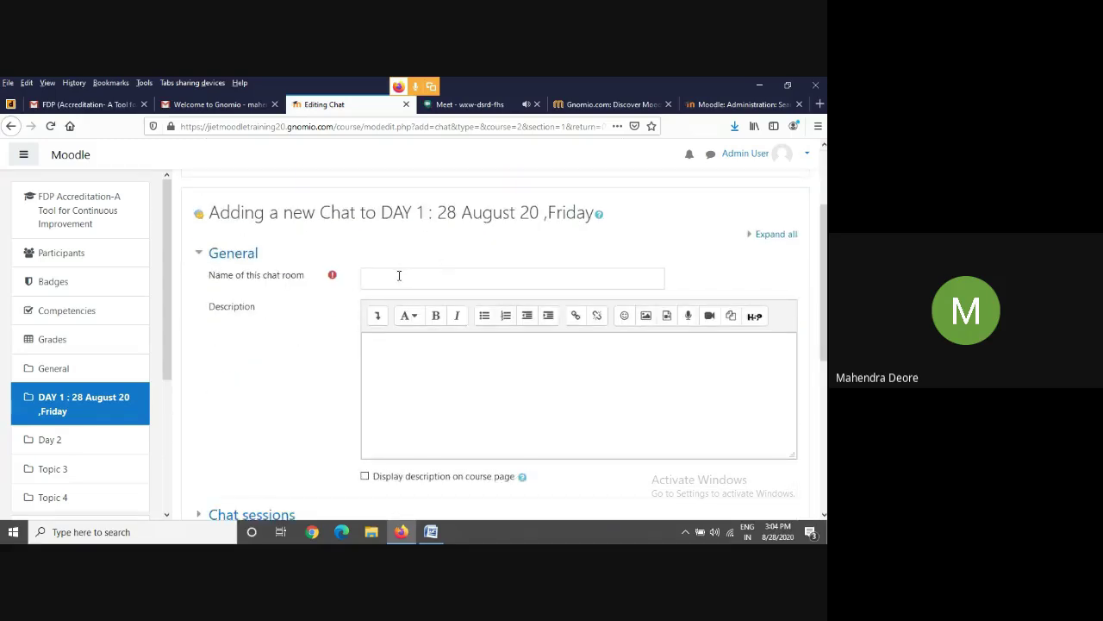
{"action": "left_click", "coordinate": [399, 275]}
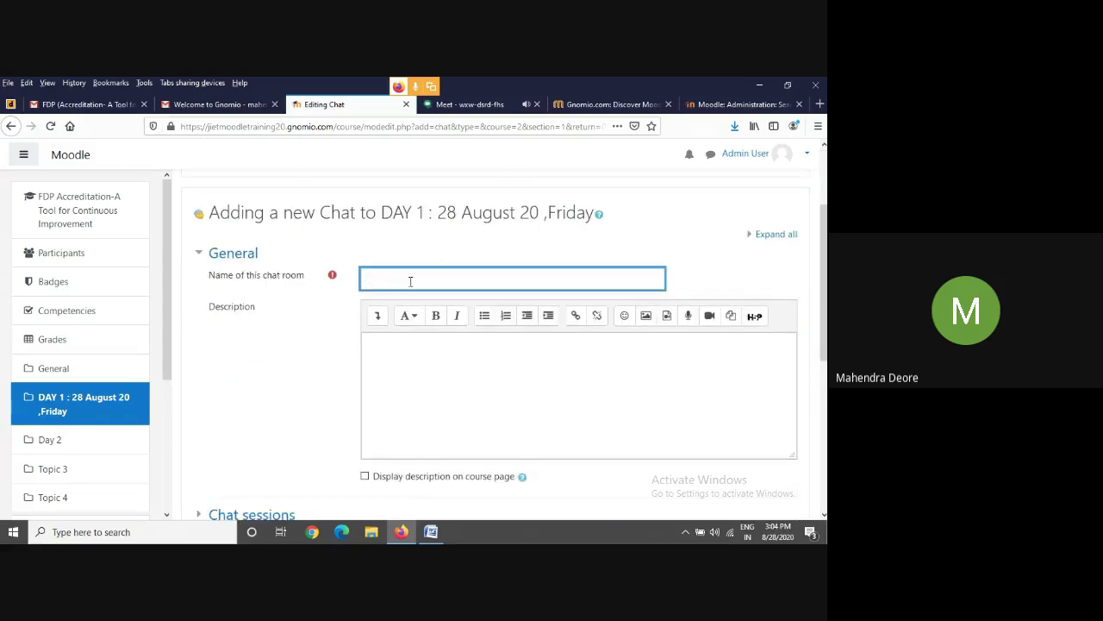
{"action": "scroll", "coordinate": [424, 351], "scroll_direction": "down", "scroll_amount": 6}
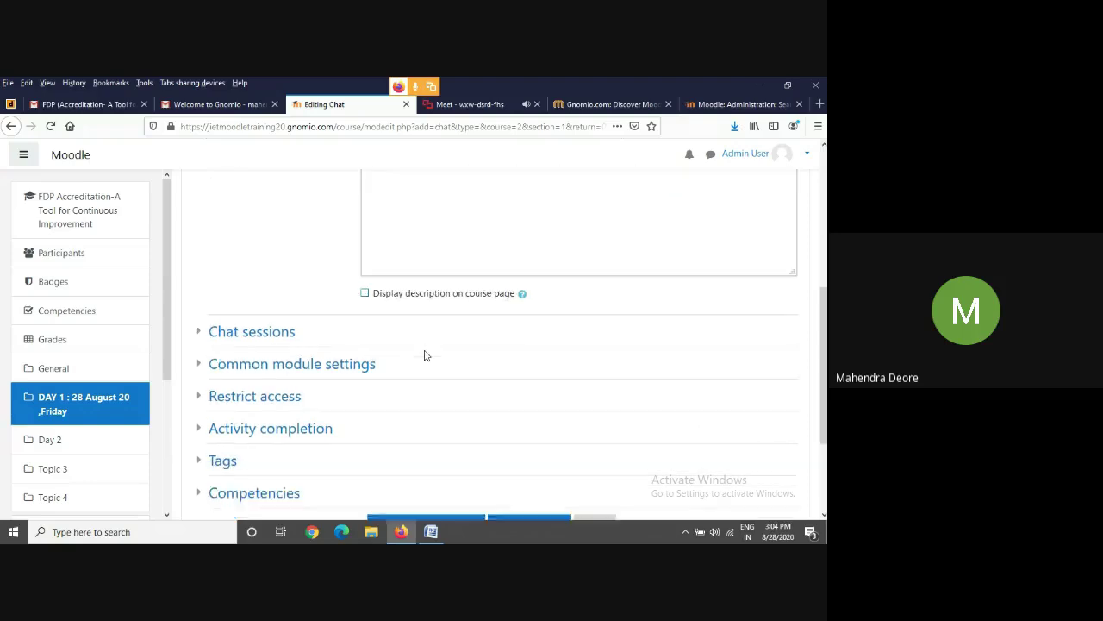
{"action": "left_click", "coordinate": [426, 402]}
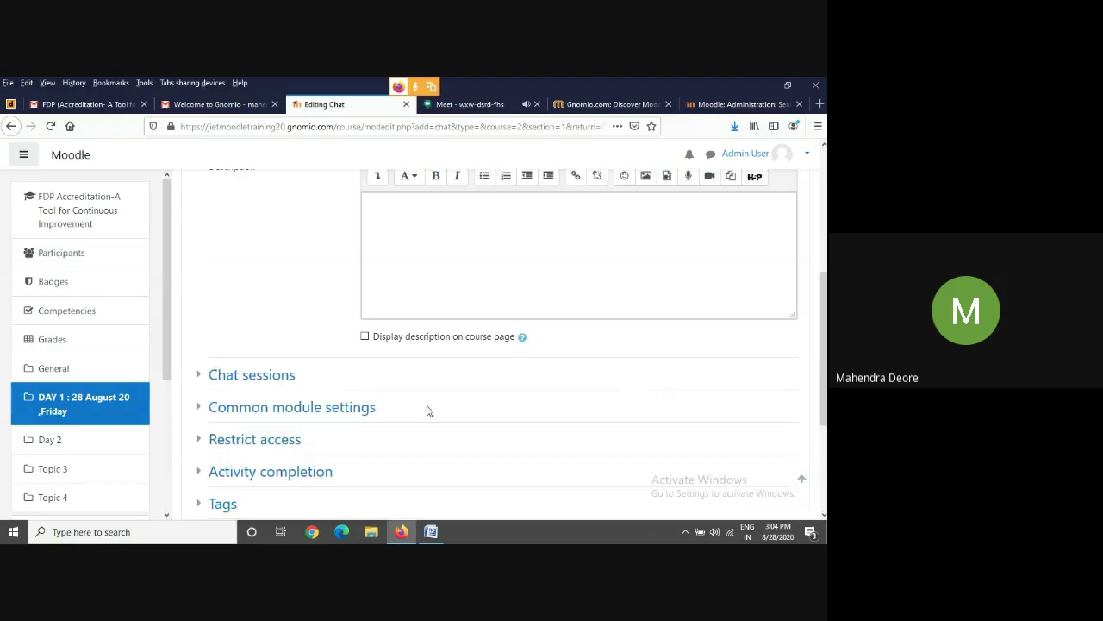
{"action": "scroll", "coordinate": [446, 384], "scroll_direction": "up", "scroll_amount": 3}
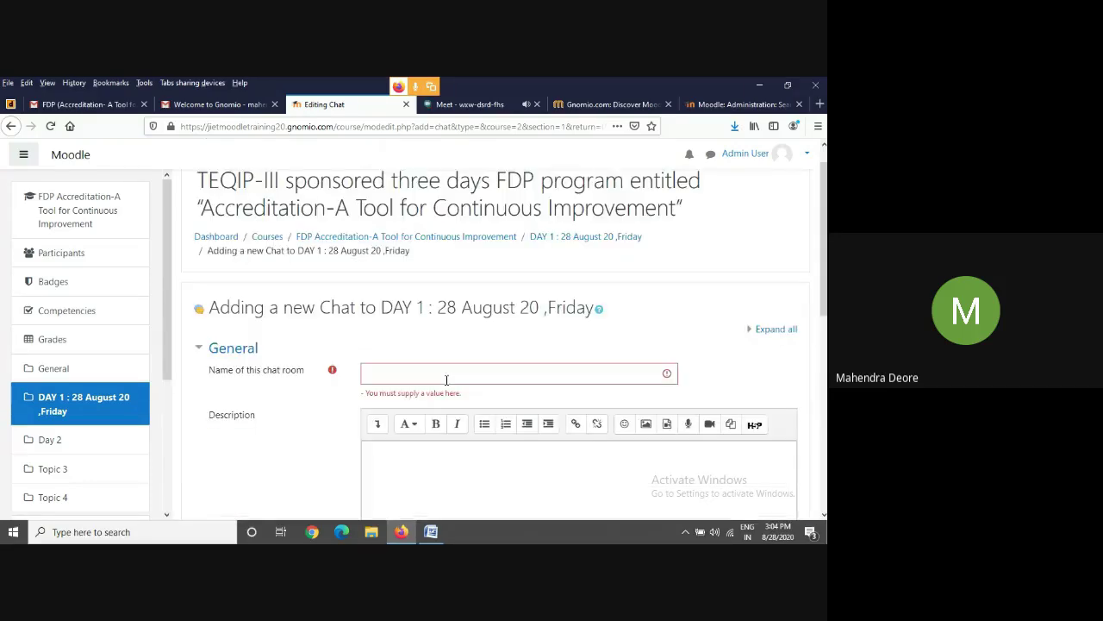
{"action": "left_click", "coordinate": [445, 379]}
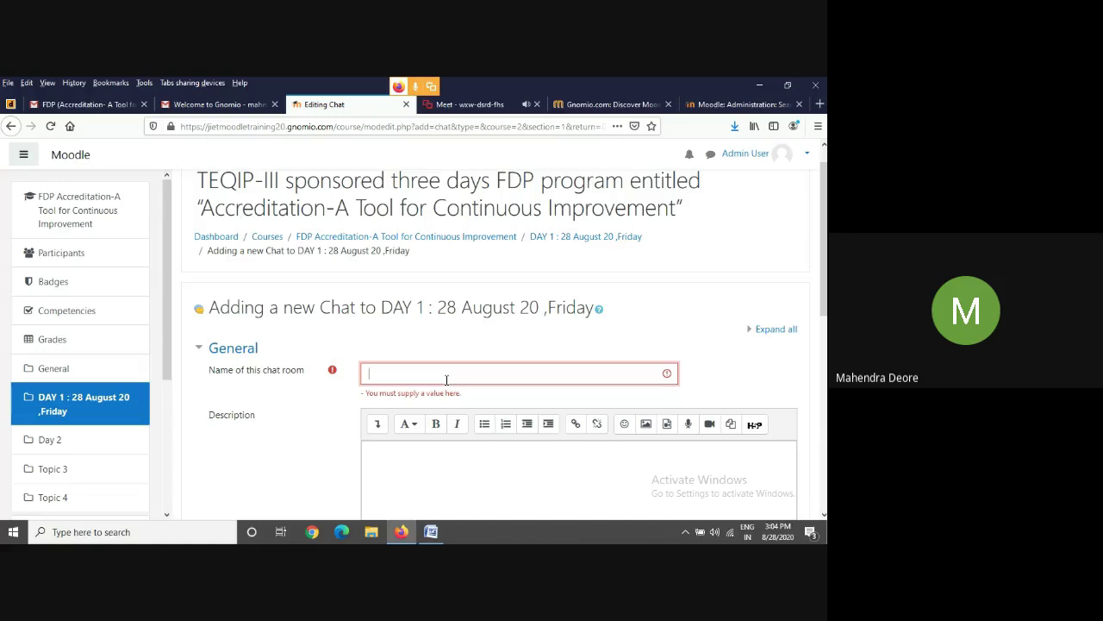
{"action": "scroll", "coordinate": [414, 473], "scroll_direction": "down", "scroll_amount": 10}
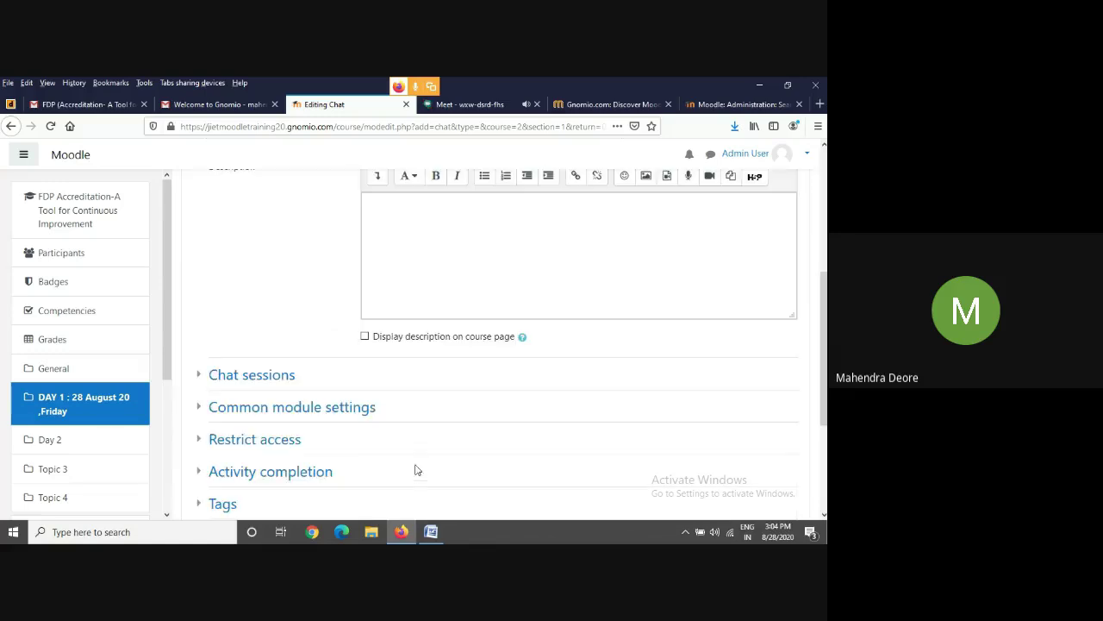
{"action": "left_click", "coordinate": [423, 383]}
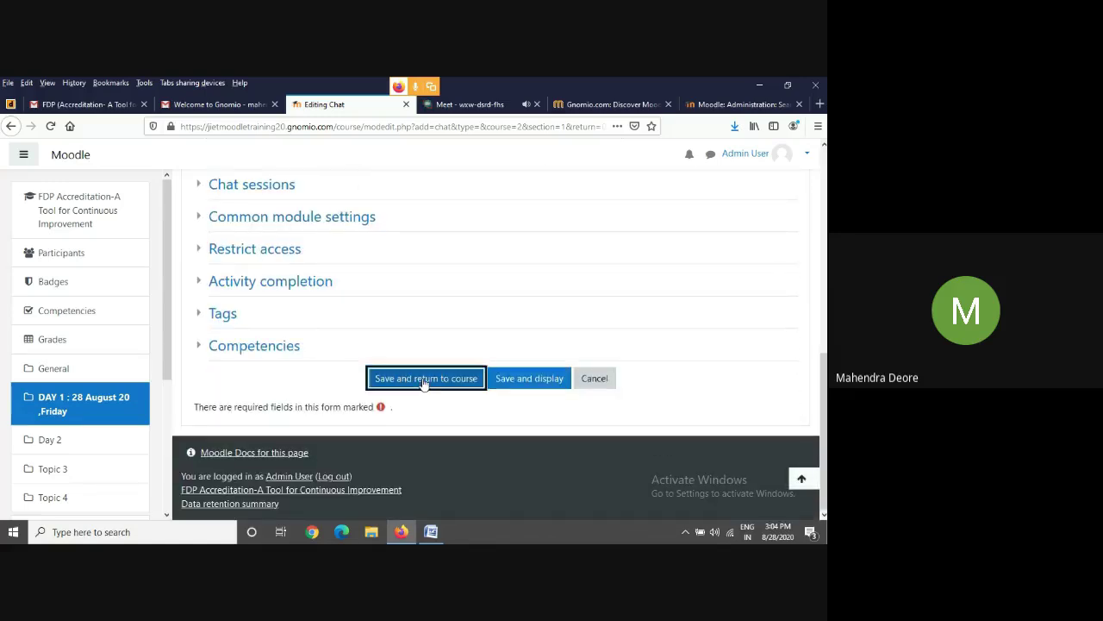
{"action": "scroll", "coordinate": [422, 383], "scroll_direction": "down", "scroll_amount": 2}
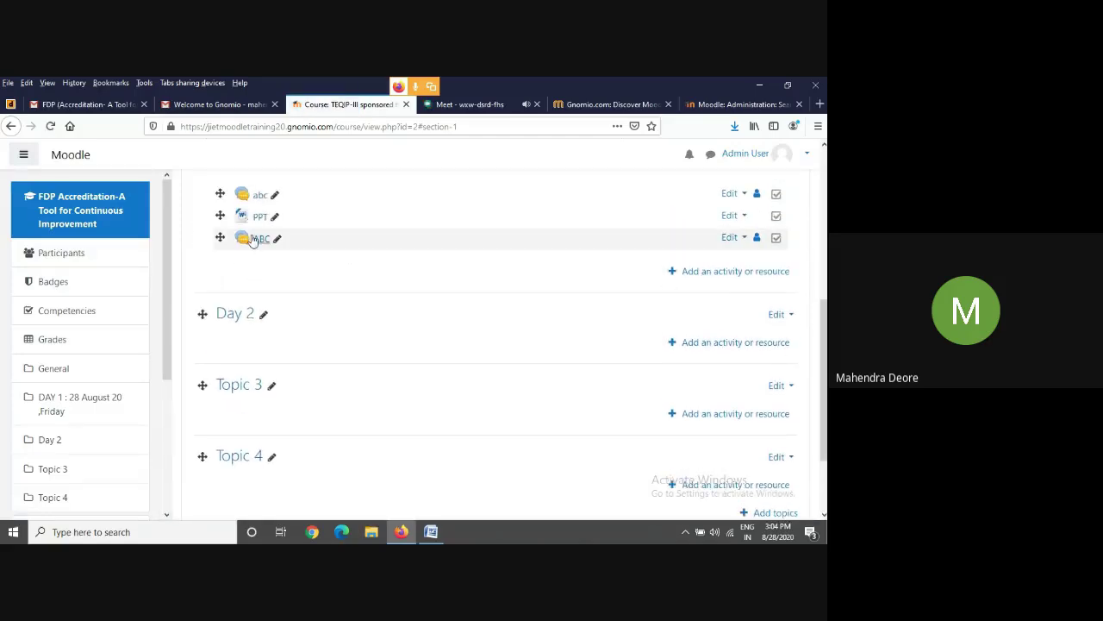
{"action": "left_click", "coordinate": [261, 241]}
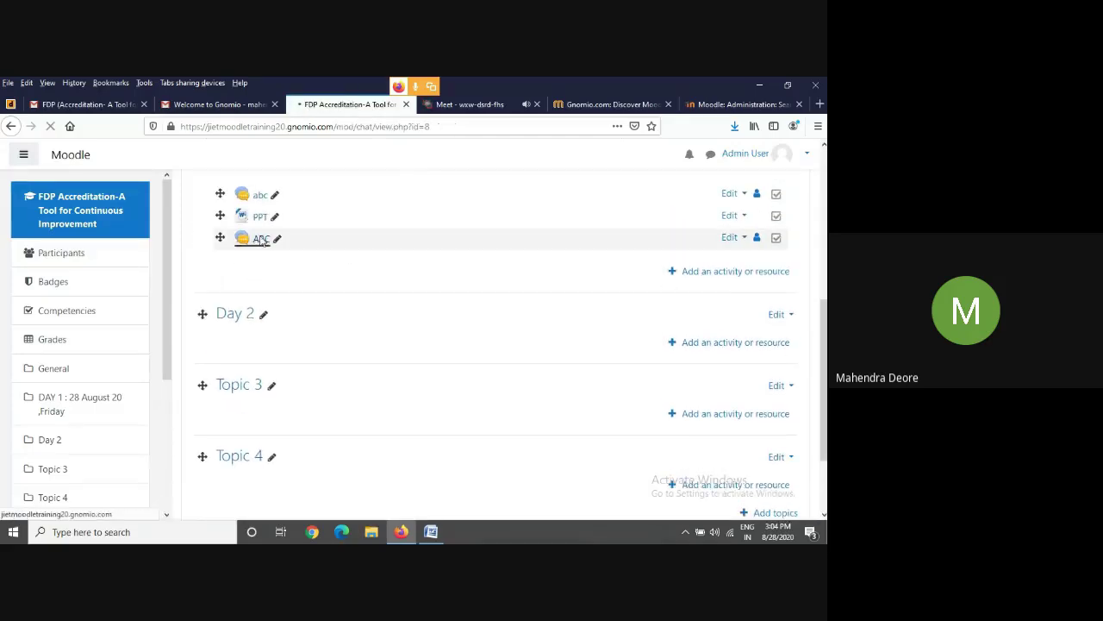
{"action": "scroll", "coordinate": [352, 339], "scroll_direction": "down", "scroll_amount": 2}
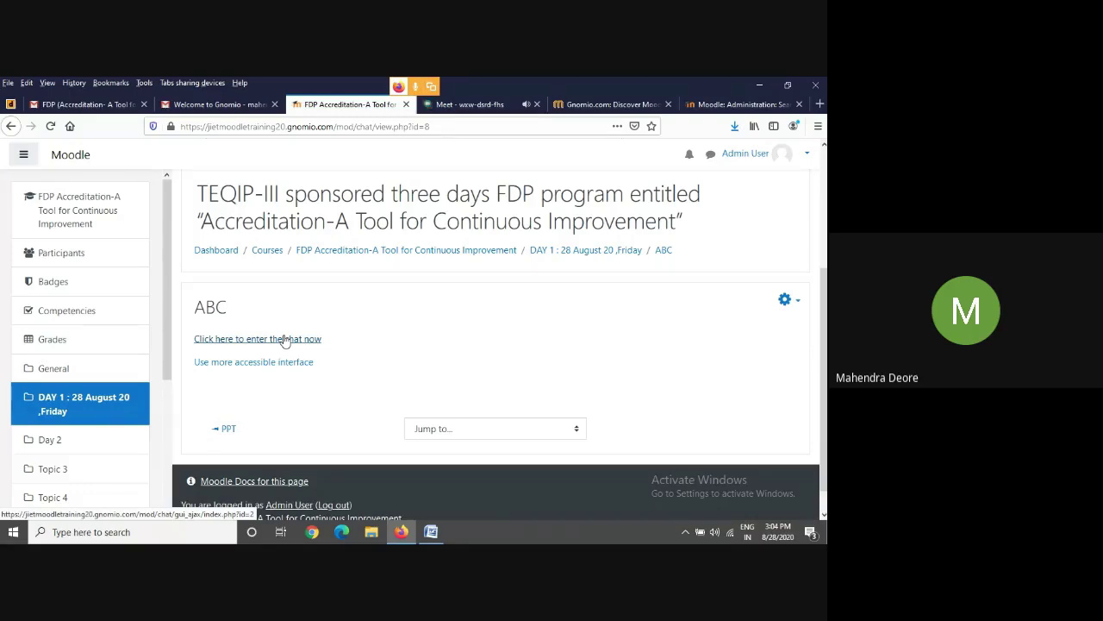
{"action": "left_click", "coordinate": [71, 263]}
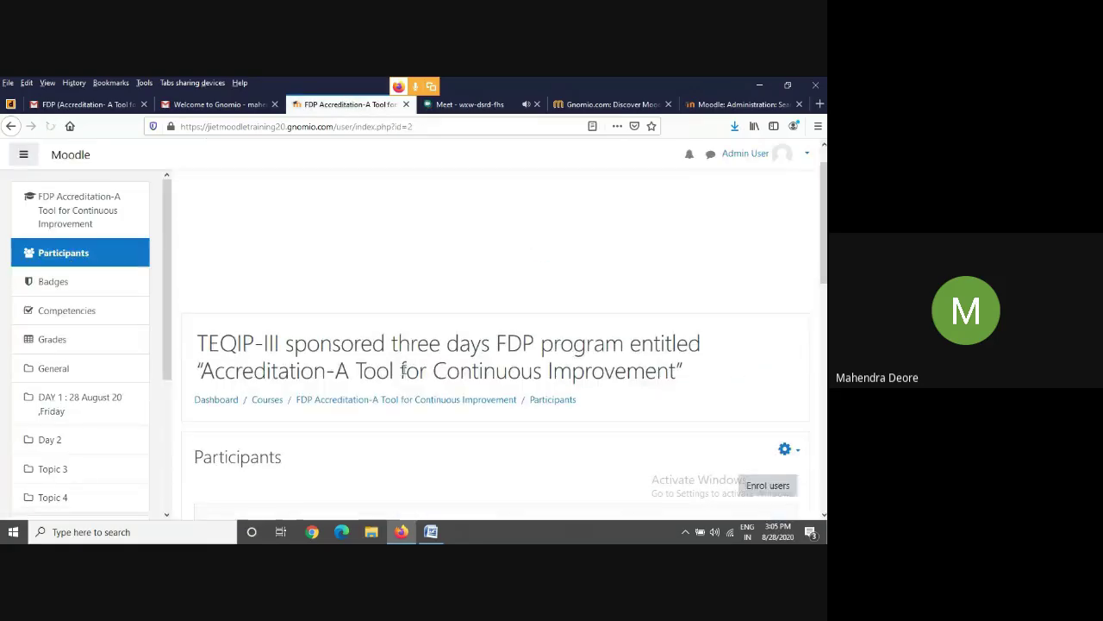
{"action": "scroll", "coordinate": [403, 369], "scroll_direction": "down", "scroll_amount": 5}
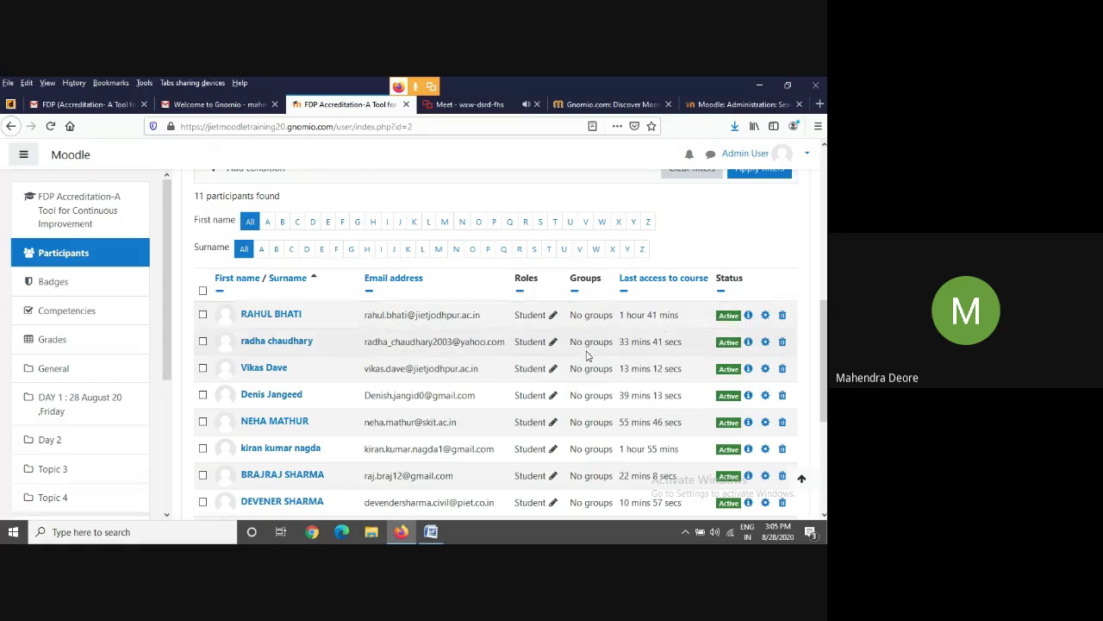
{"action": "scroll", "coordinate": [396, 276], "scroll_direction": "up", "scroll_amount": 4}
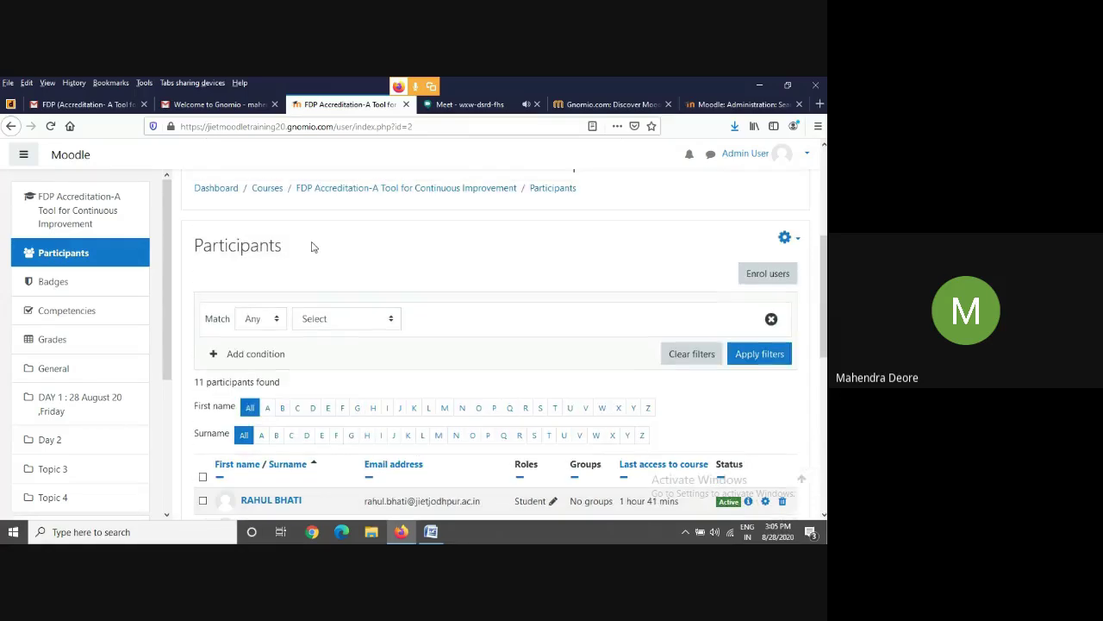
{"action": "left_click", "coordinate": [410, 191]}
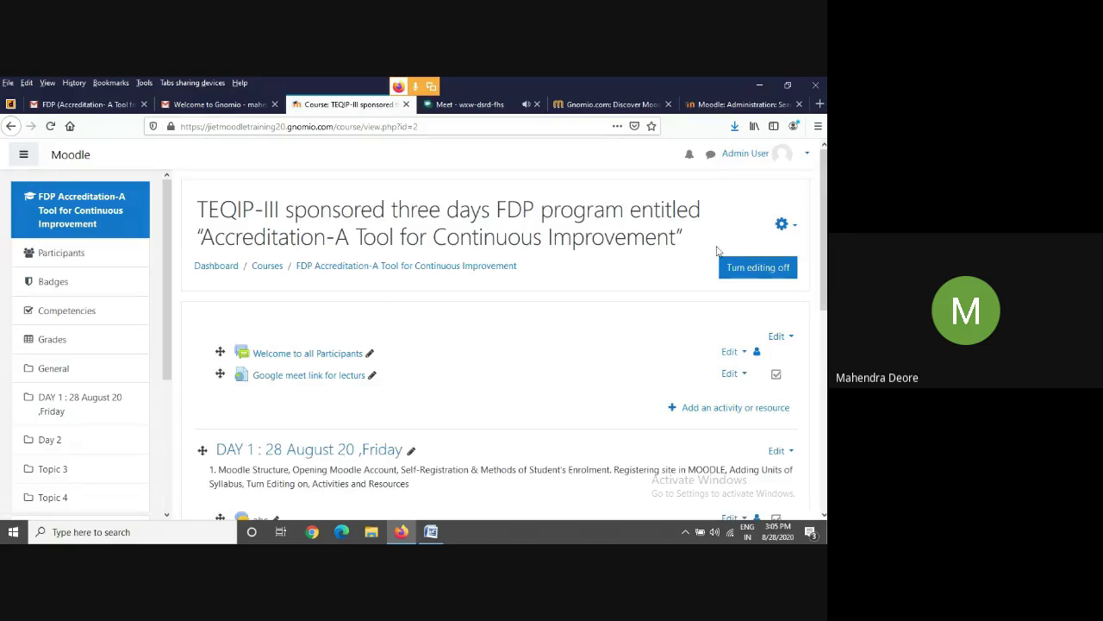
Step: Close the 'You're presenting' notice, glance at the Gnomio welcome email, and return to the Moodle course
{"action": "left_click", "coordinate": [474, 105]}
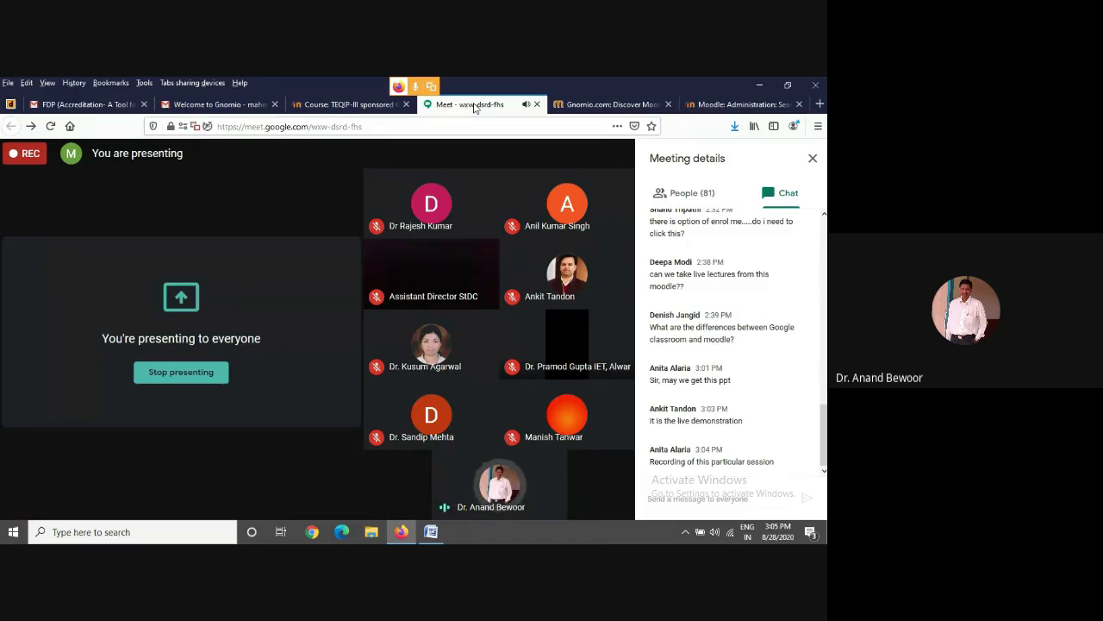
{"action": "left_click", "coordinate": [367, 105]}
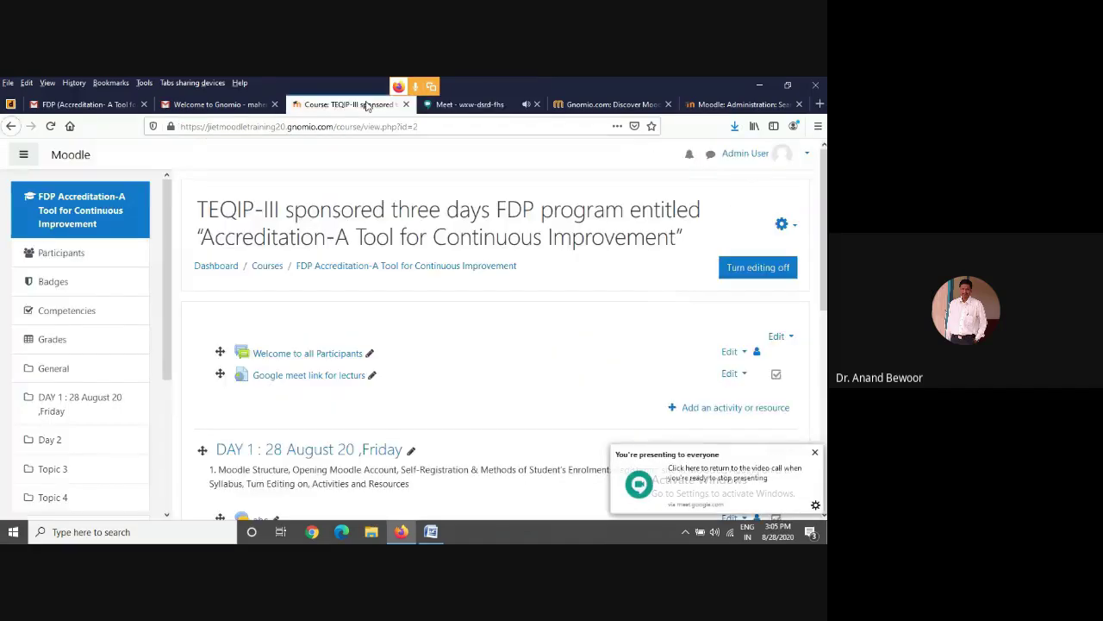
{"action": "left_click", "coordinate": [815, 452]}
{"action": "left_click", "coordinate": [237, 104]}
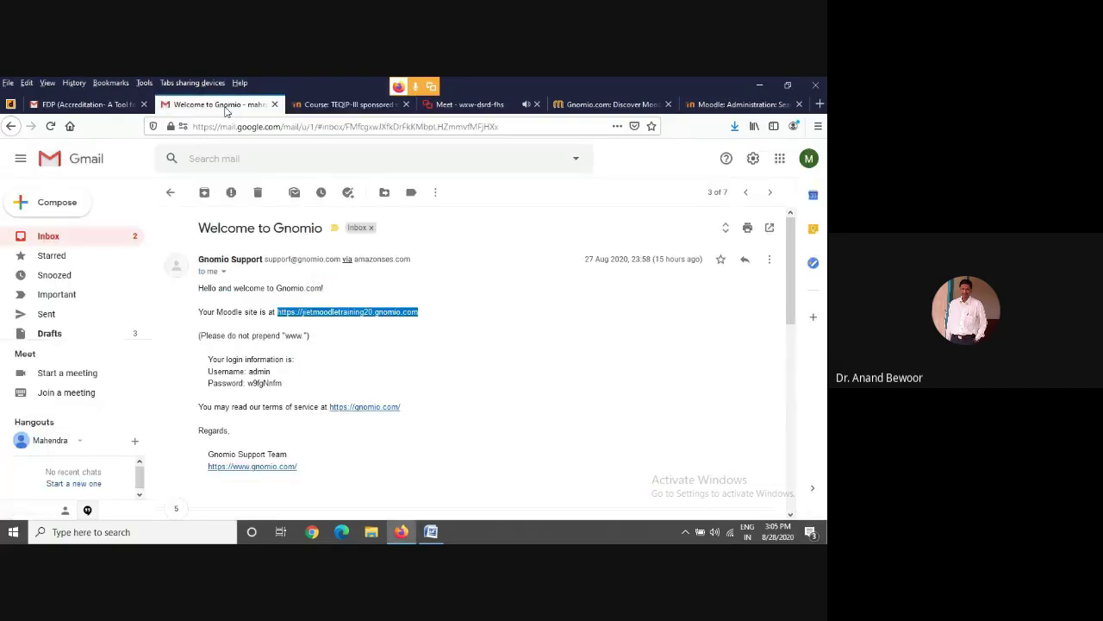
{"action": "left_click", "coordinate": [374, 104]}
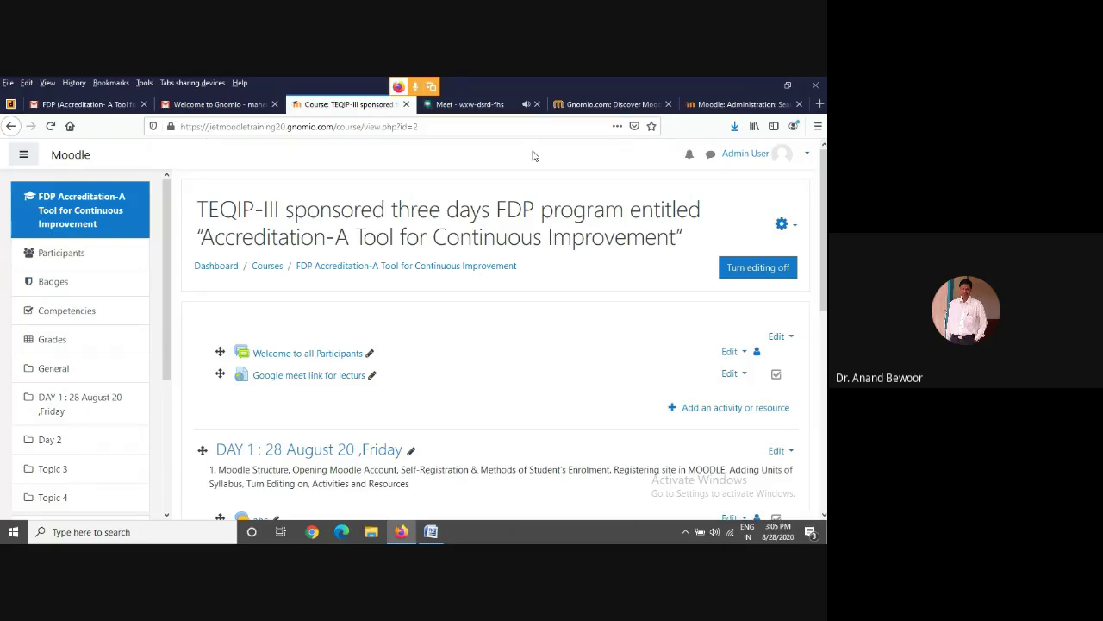
Step: Scroll to the DAY 1 items abc, PPT and ABC and bring up the page's save options menu
{"action": "scroll", "coordinate": [429, 104], "scroll_direction": "down", "scroll_amount": 2}
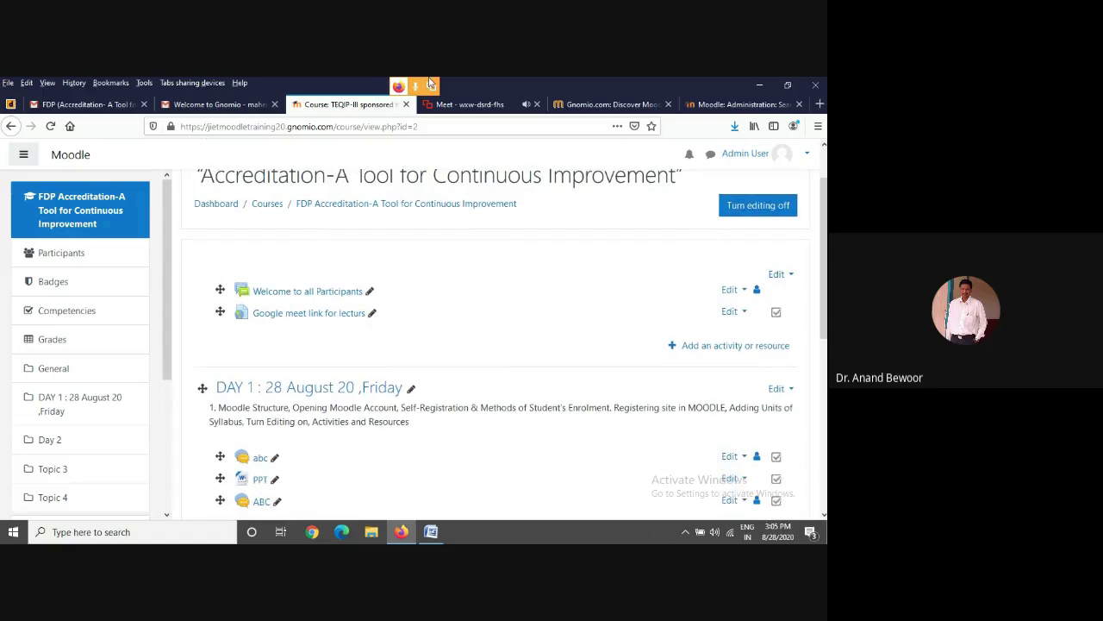
{"action": "scroll", "coordinate": [352, 389], "scroll_direction": "down", "scroll_amount": 3}
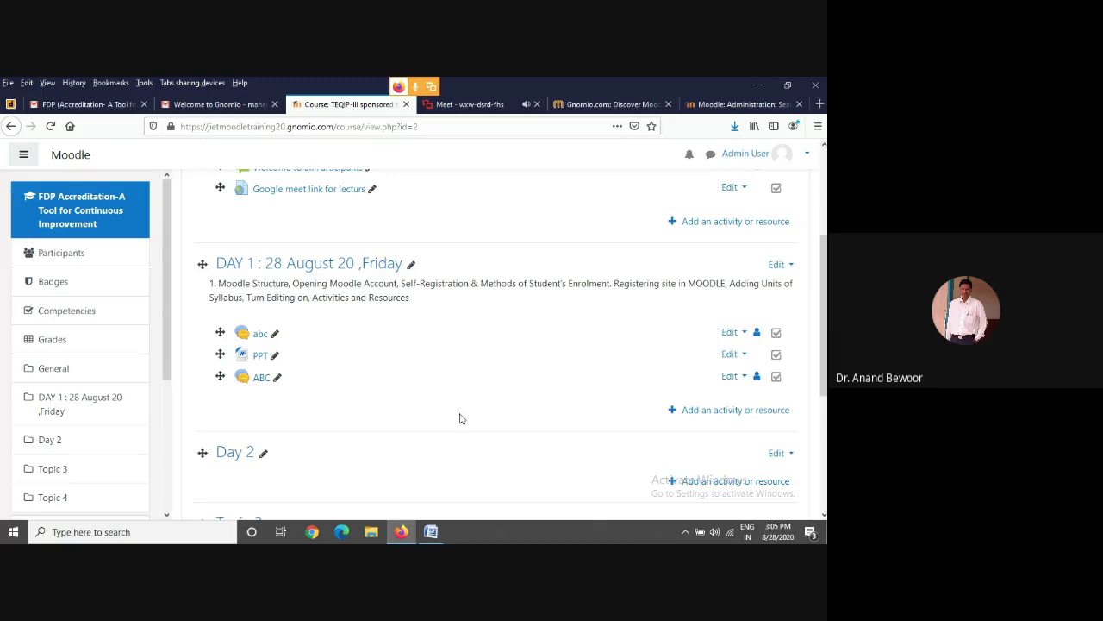
{"action": "right_click", "coordinate": [392, 390]}
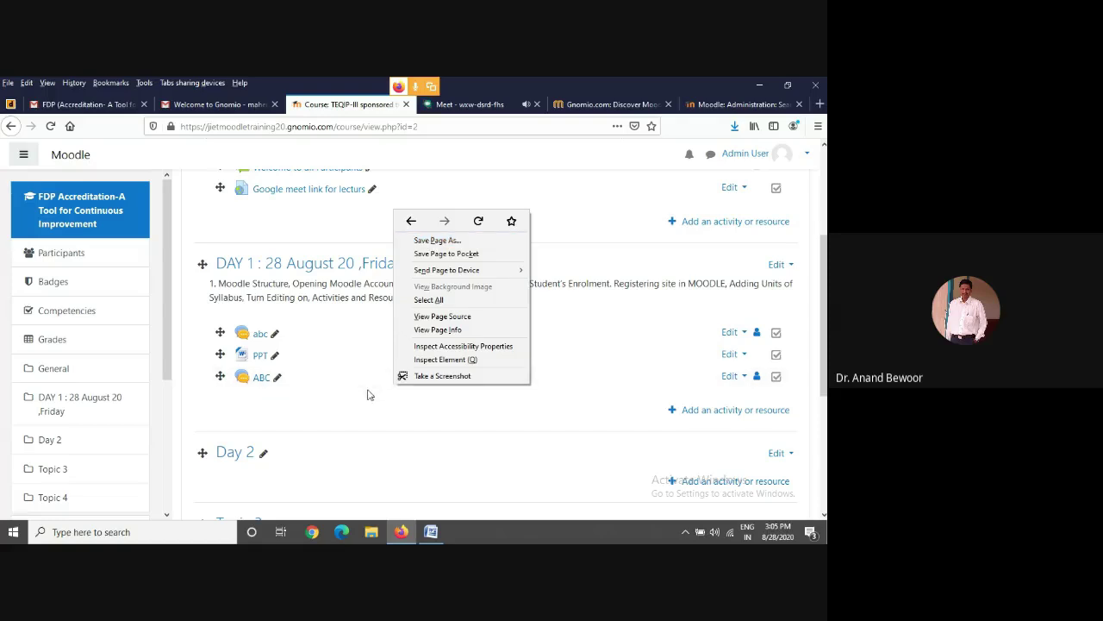
{"action": "left_click", "coordinate": [336, 416]}
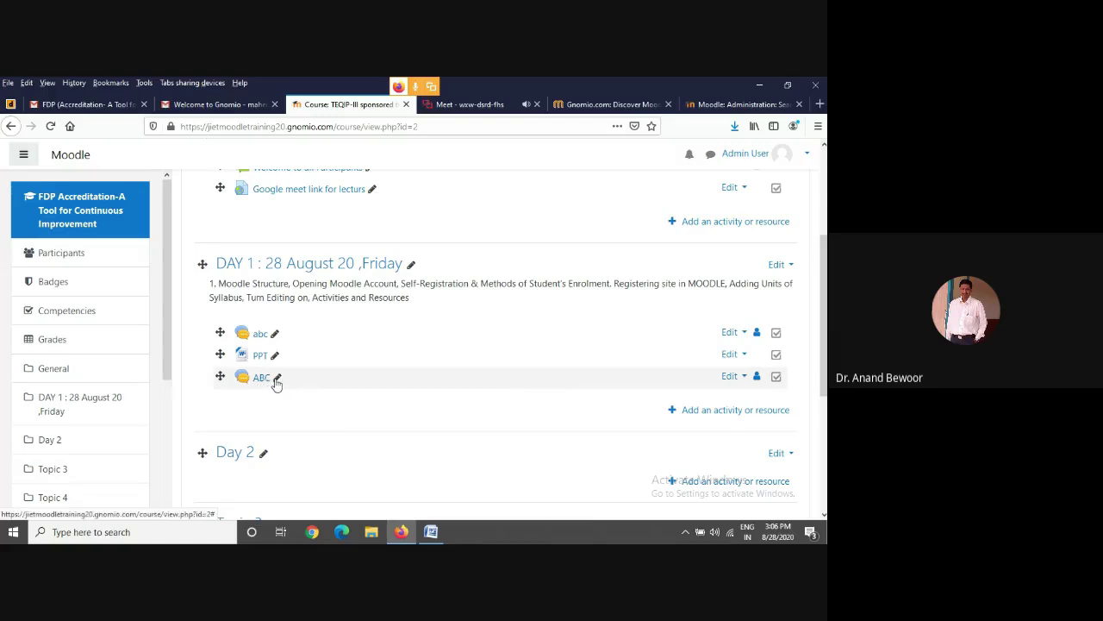
{"action": "scroll", "coordinate": [336, 380], "scroll_direction": "down", "scroll_amount": 1}
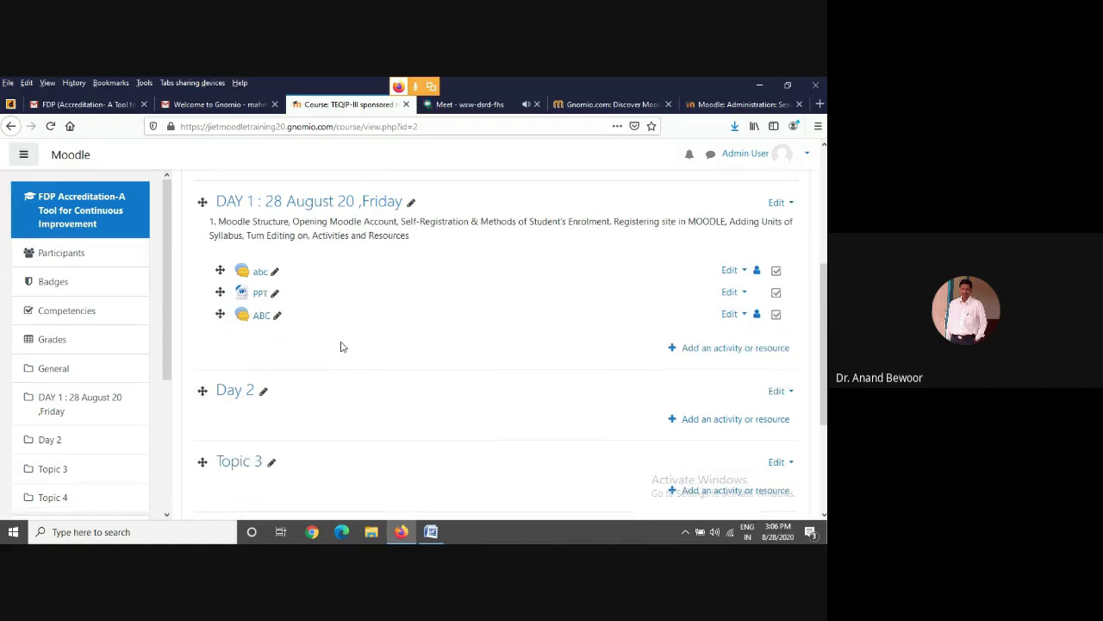
{"action": "right_click", "coordinate": [343, 344]}
{"action": "left_click", "coordinate": [379, 376]}
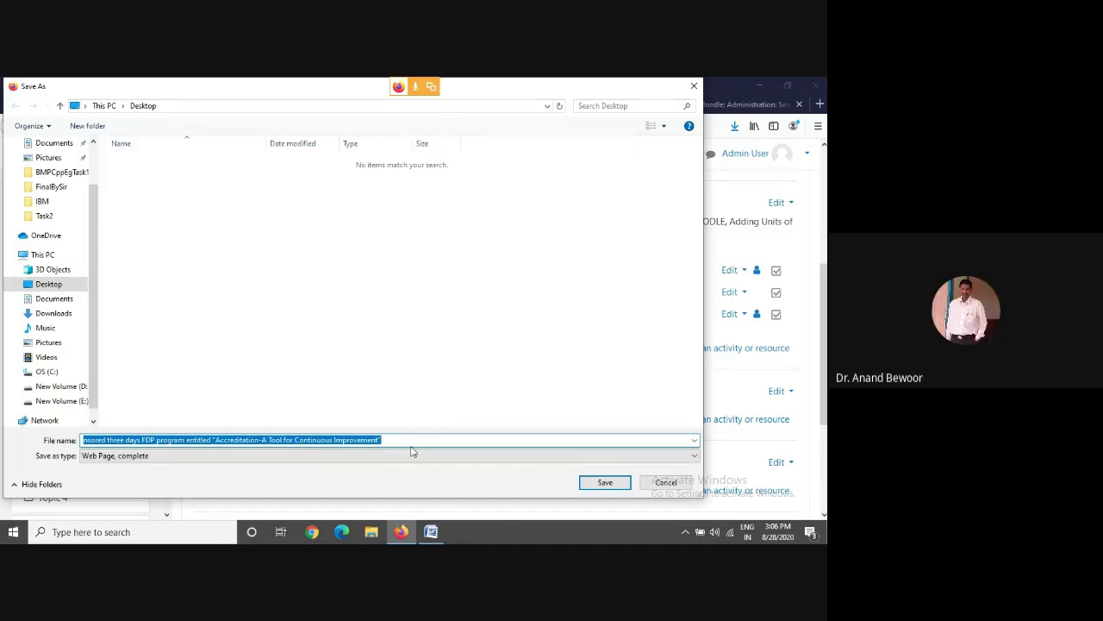
{"action": "left_click", "coordinate": [557, 458]}
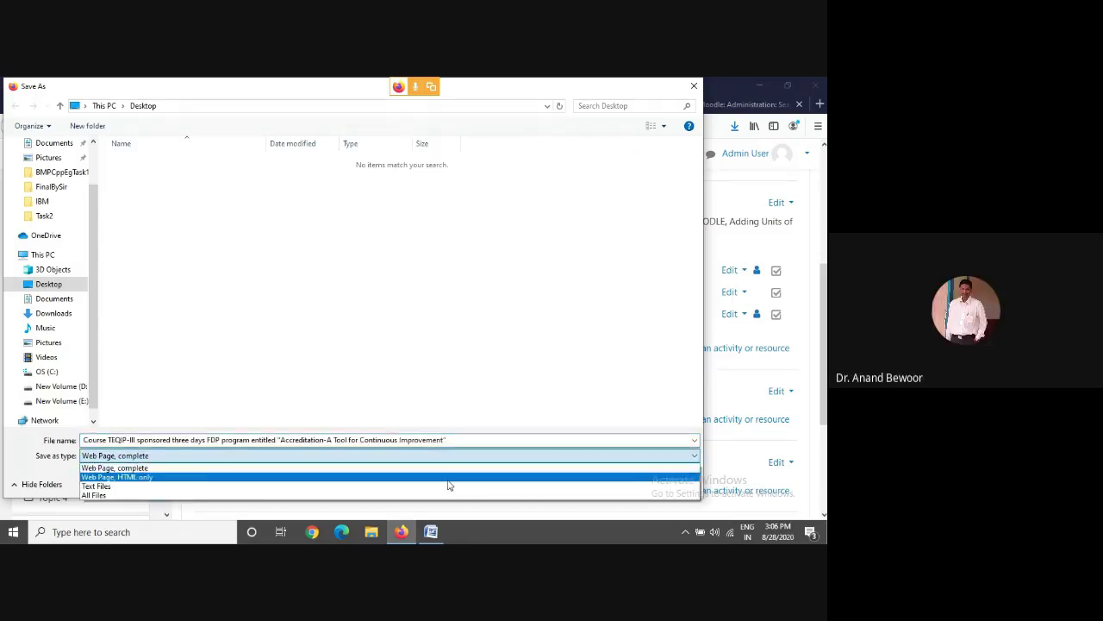
{"action": "left_click", "coordinate": [631, 423]}
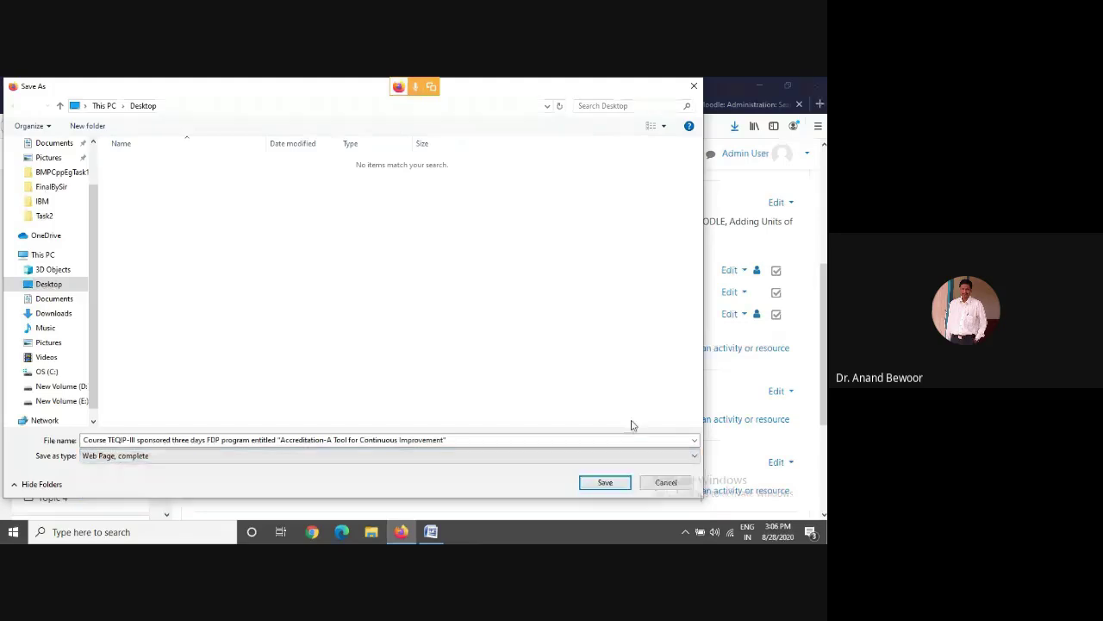
{"action": "left_click", "coordinate": [666, 483]}
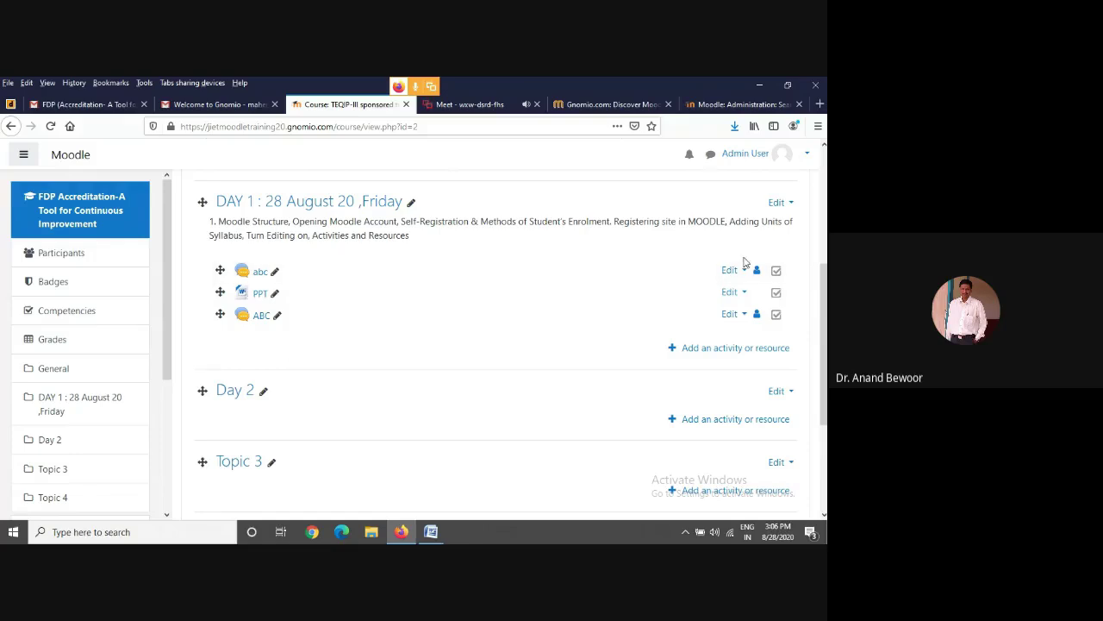
Step: Look over the DAY 1 activity chooser and close it without adding anything
{"action": "left_click", "coordinate": [733, 352]}
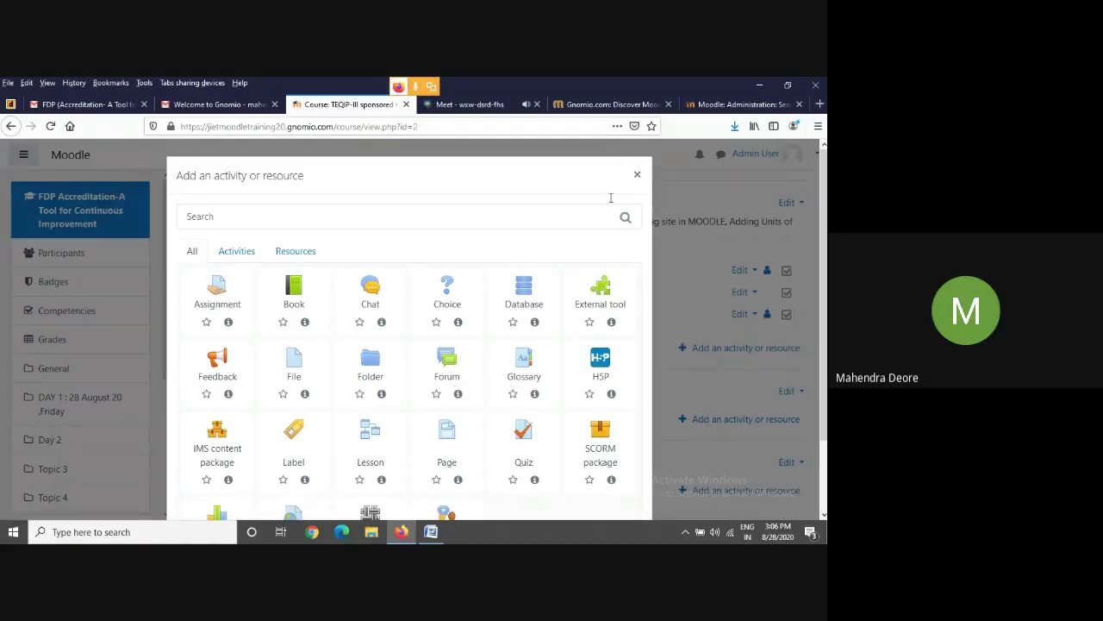
{"action": "left_click", "coordinate": [638, 174]}
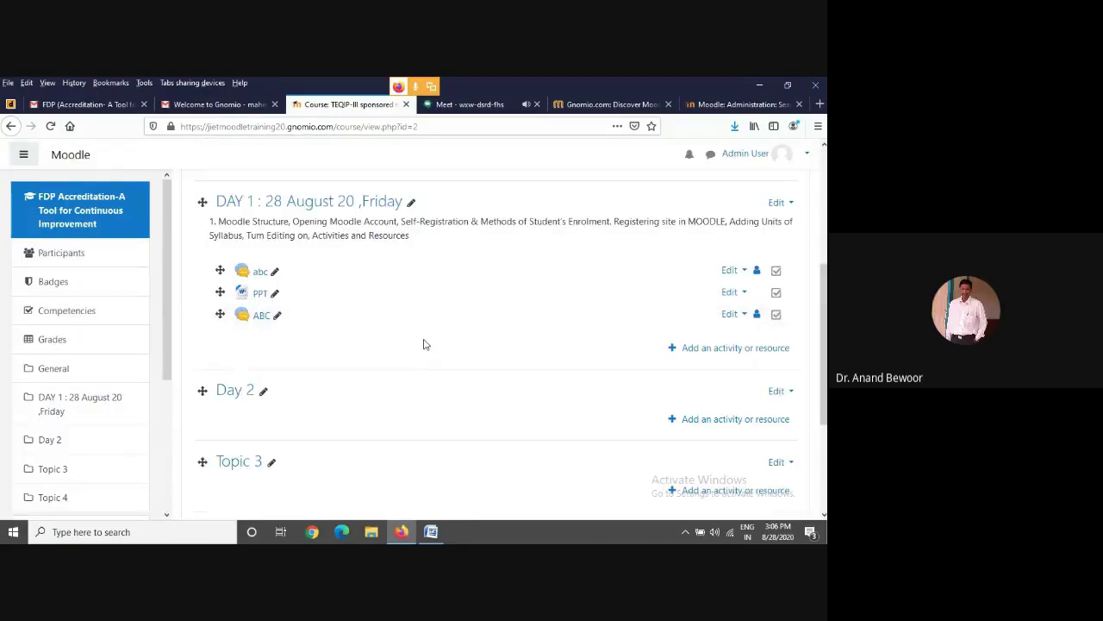
{"action": "scroll", "coordinate": [423, 343], "scroll_direction": "down", "scroll_amount": 3}
Step: Scroll back up and switch to the Google Meet call with its chat
{"action": "scroll", "coordinate": [423, 343], "scroll_direction": "up", "scroll_amount": 3}
{"action": "scroll", "coordinate": [517, 299], "scroll_direction": "up", "scroll_amount": 3}
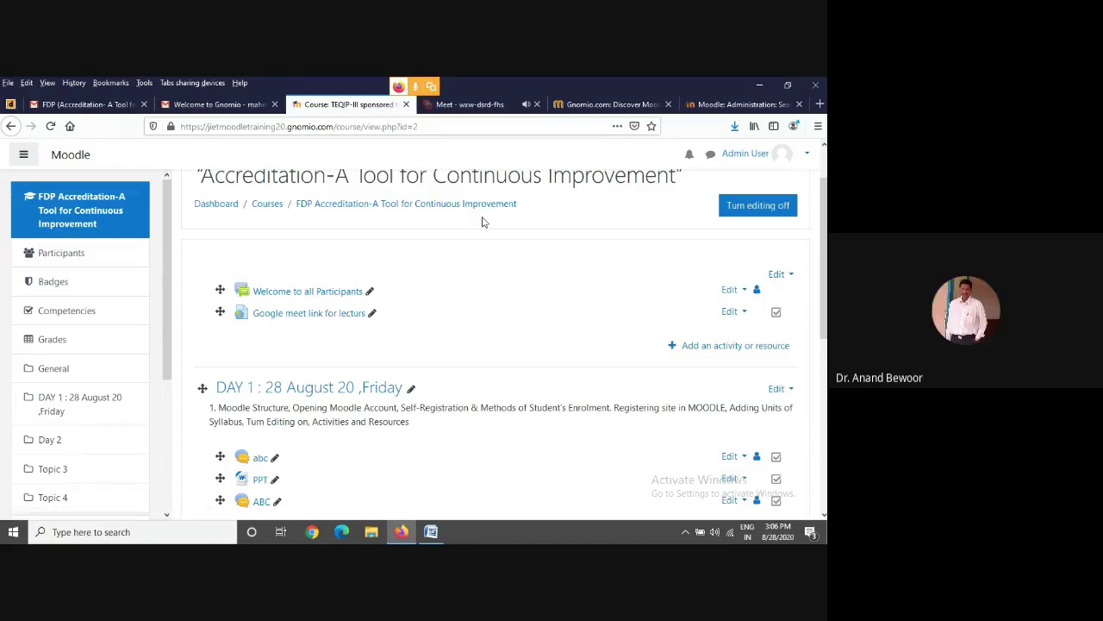
{"action": "left_click", "coordinate": [452, 103]}
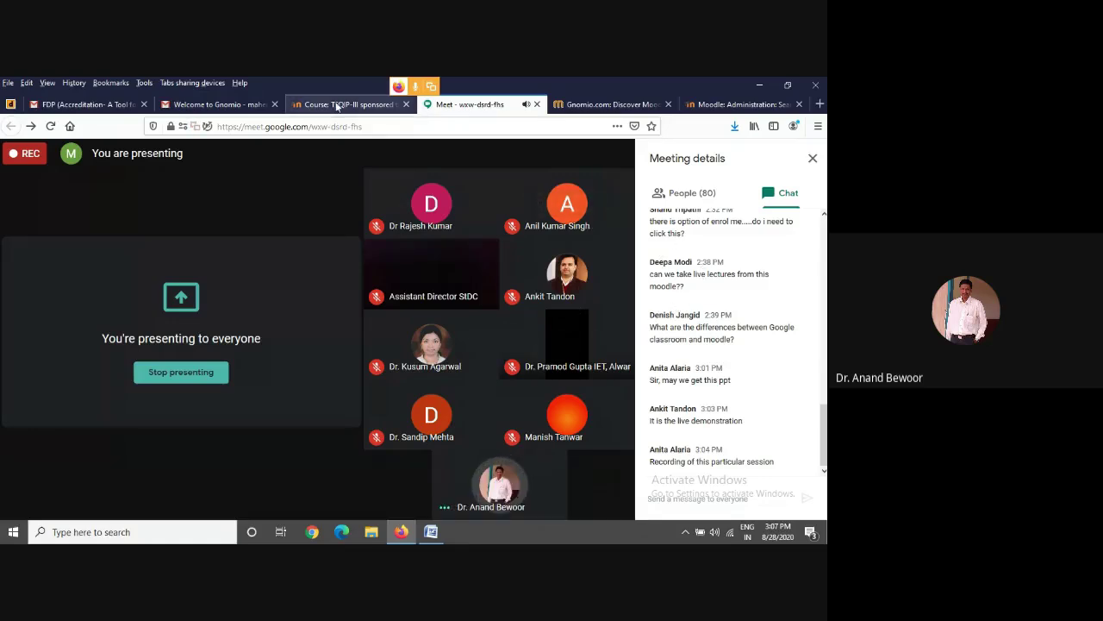
{"action": "left_click", "coordinate": [339, 104]}
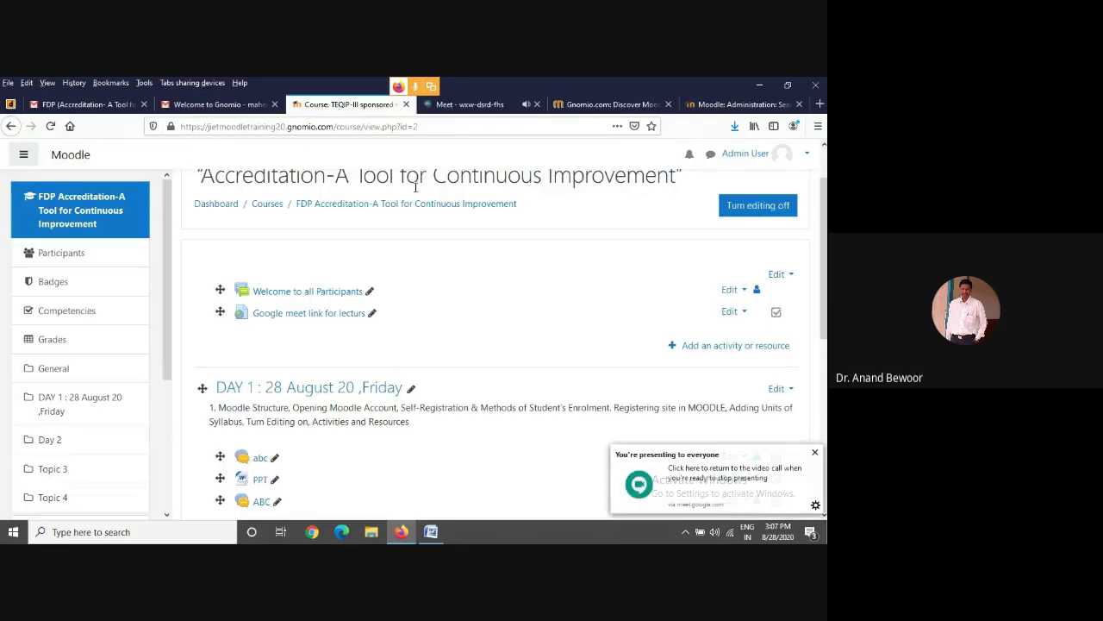
{"action": "left_click", "coordinate": [814, 455]}
{"action": "scroll", "coordinate": [486, 322], "scroll_direction": "down", "scroll_amount": 1}
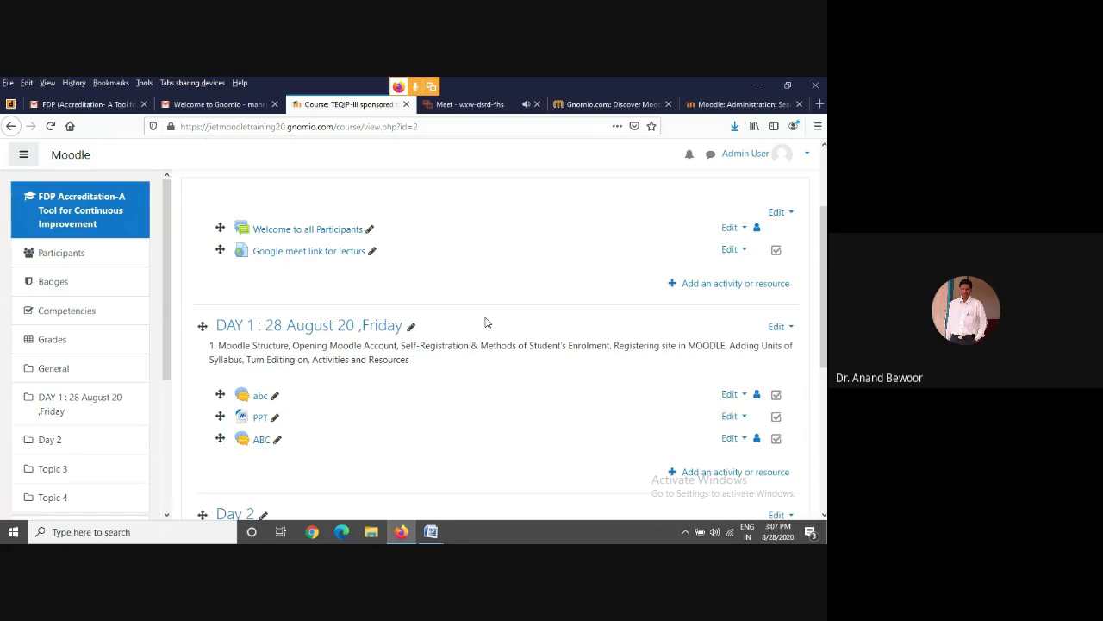
{"action": "scroll", "coordinate": [448, 321], "scroll_direction": "up", "scroll_amount": 2}
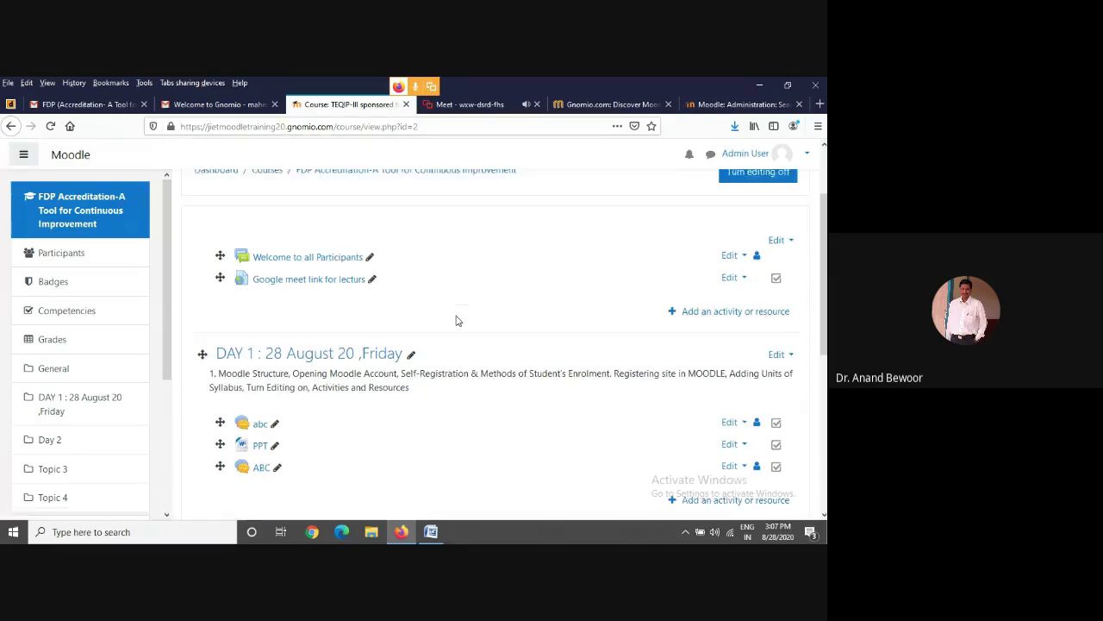
{"action": "scroll", "coordinate": [526, 329], "scroll_direction": "up", "scroll_amount": 1}
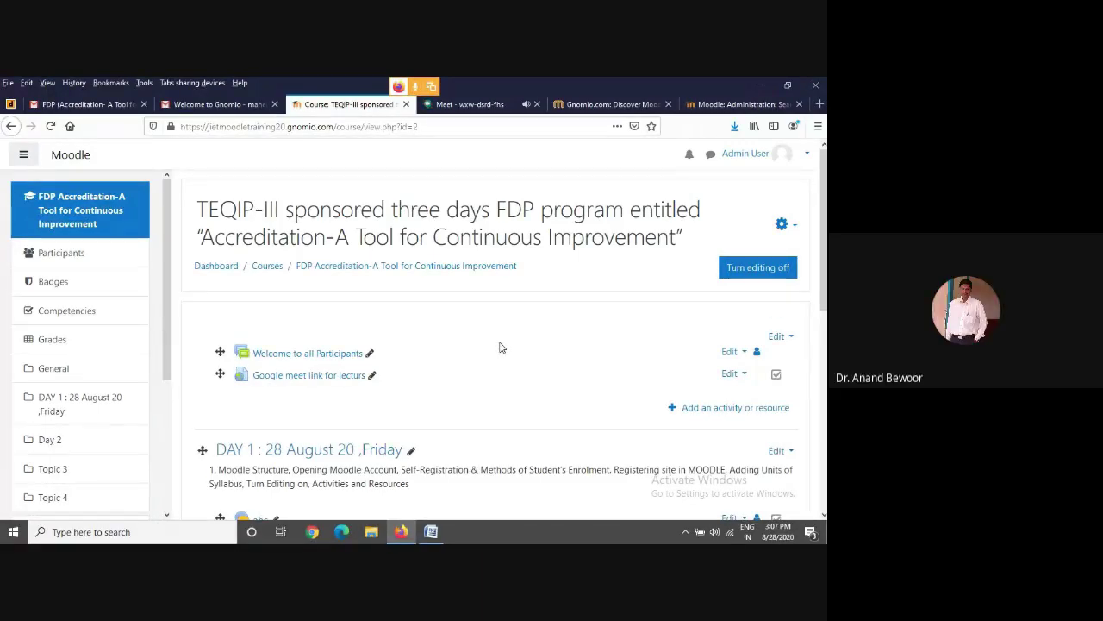
{"action": "left_click", "coordinate": [470, 105]}
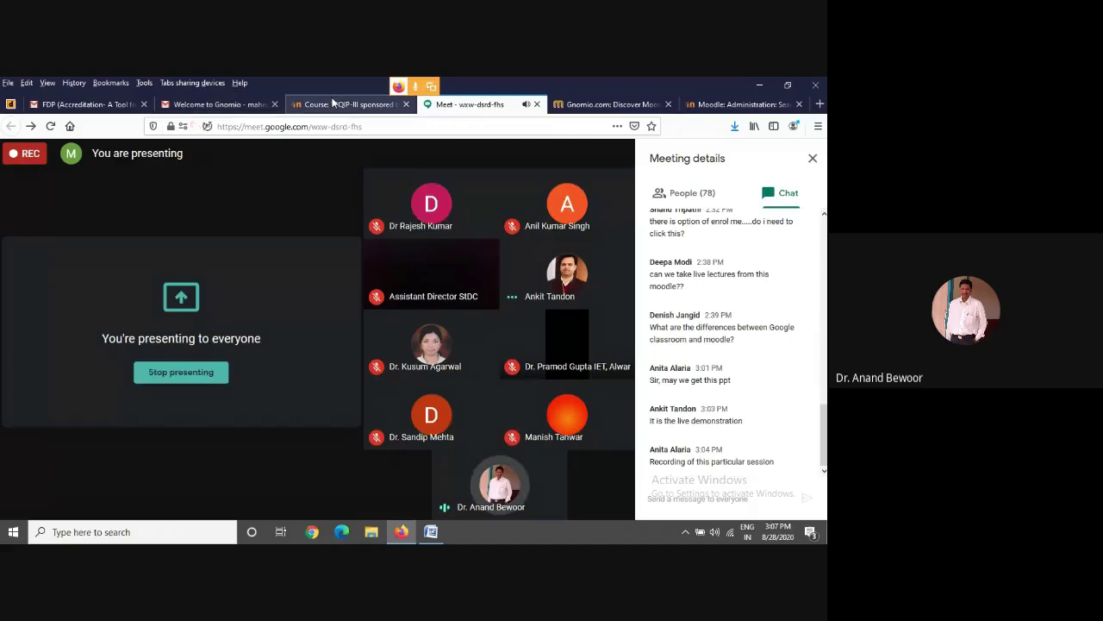
Step: Return to the FDP course page and scroll down to DAY 1's abc, PPT and ABC items
{"action": "left_click", "coordinate": [334, 103]}
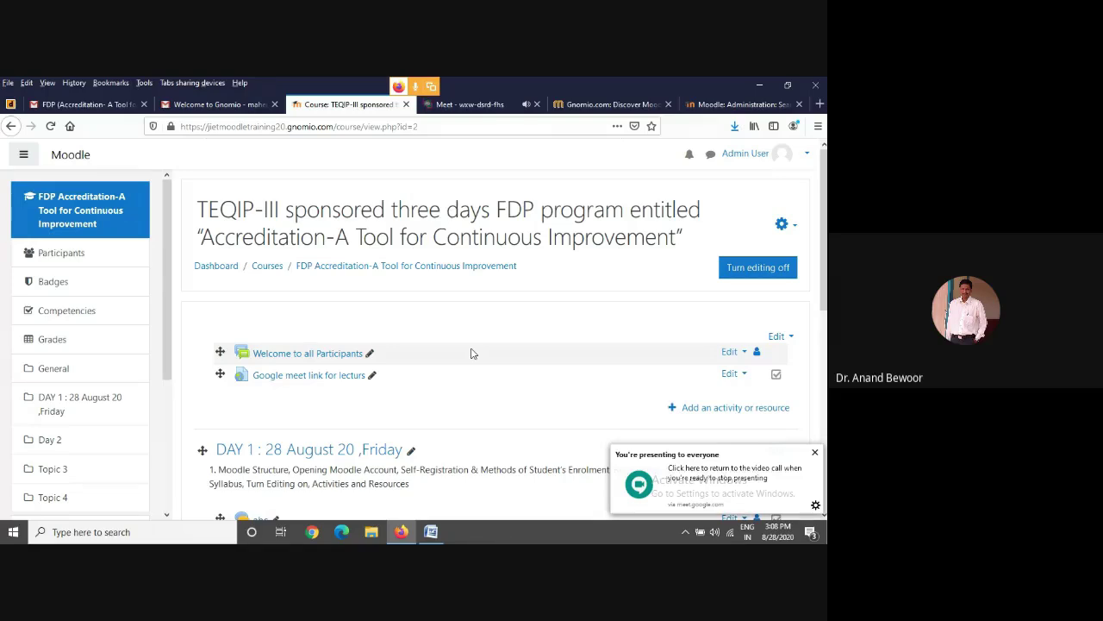
{"action": "scroll", "coordinate": [737, 405], "scroll_direction": "down", "scroll_amount": 2}
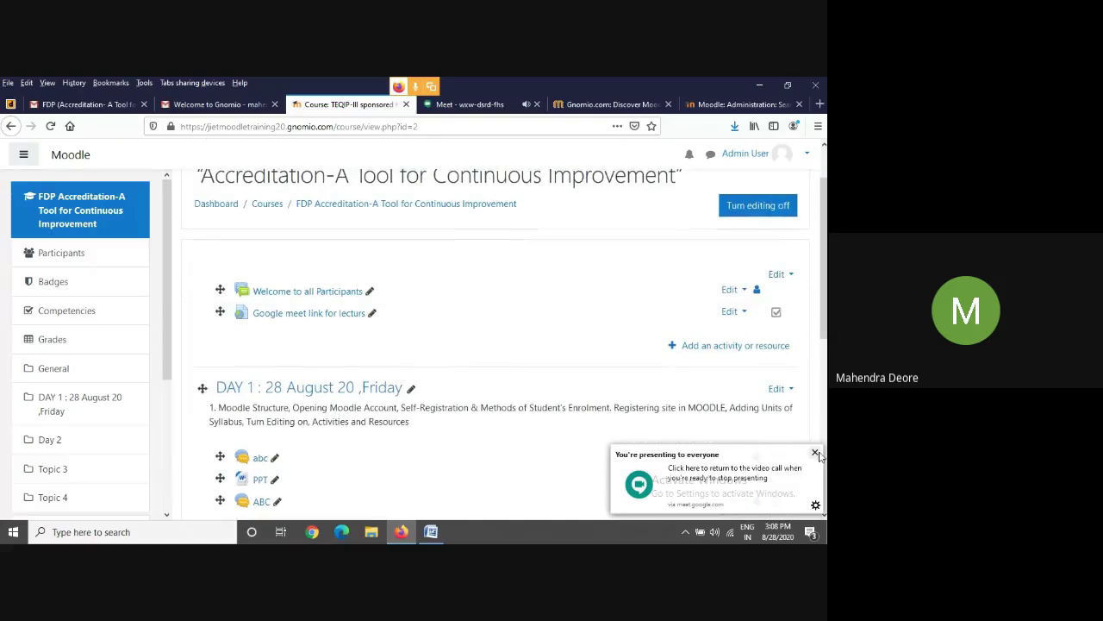
{"action": "scroll", "coordinate": [505, 434], "scroll_direction": "down", "scroll_amount": 3}
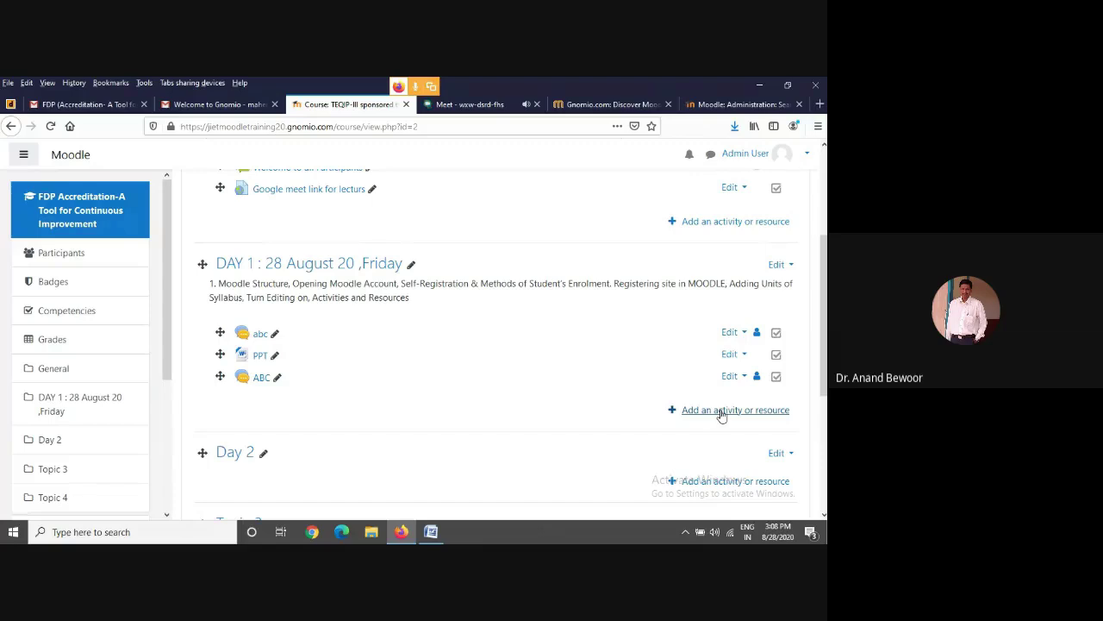
Step: Switch through the Gmail and Moodle tabs to the Meet call and stop presenting the screen
{"action": "left_click", "coordinate": [216, 104]}
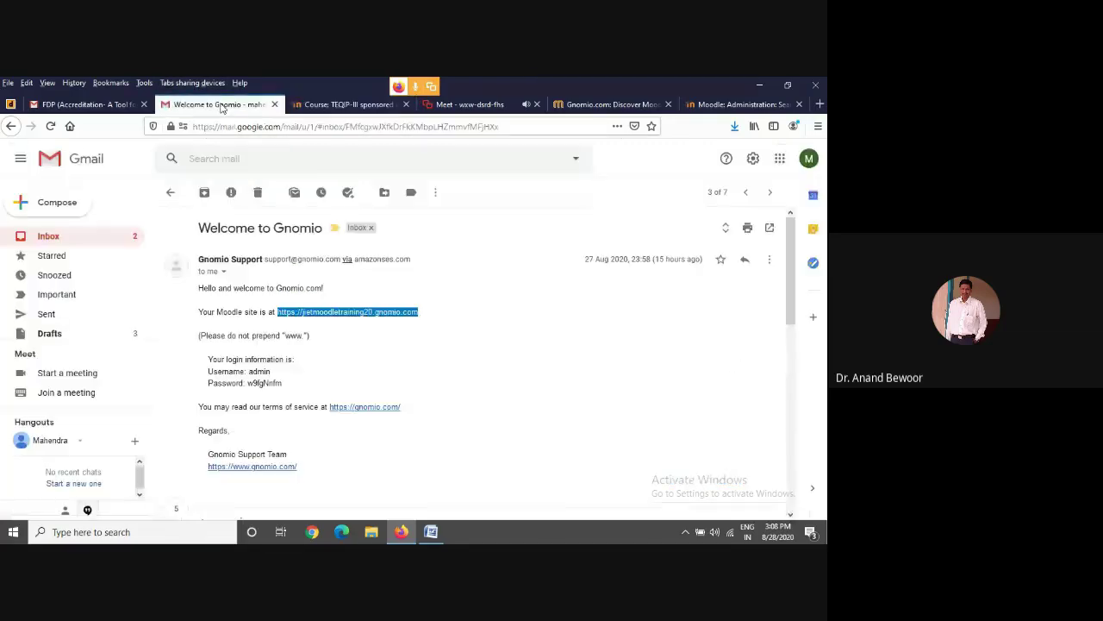
{"action": "left_click", "coordinate": [349, 104]}
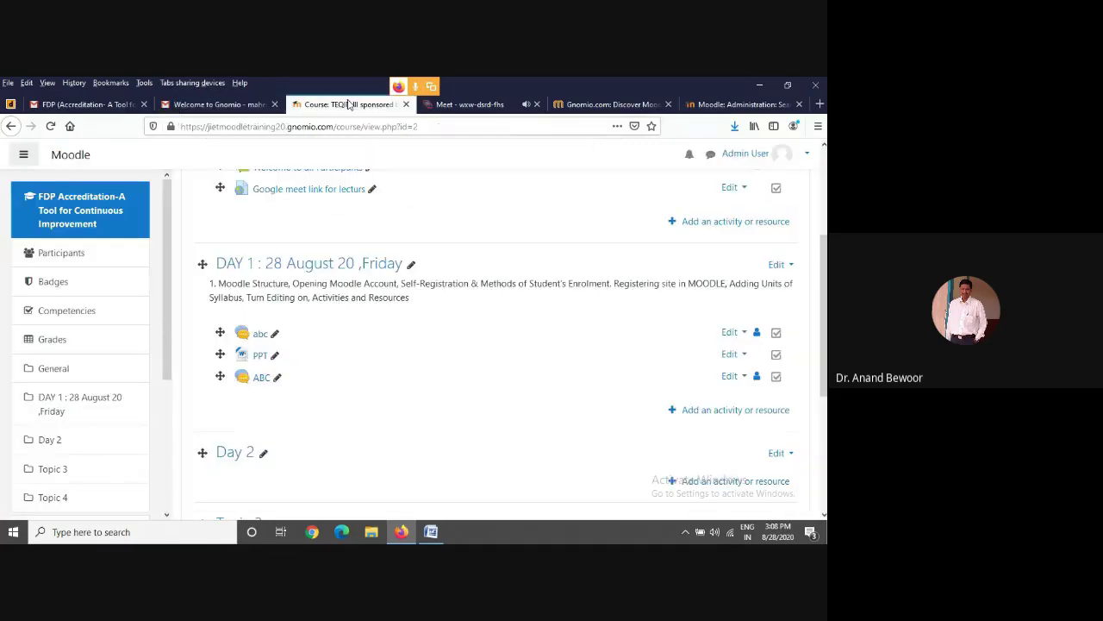
{"action": "left_click", "coordinate": [470, 104]}
{"action": "mouse_move", "coordinate": [555, 504]}
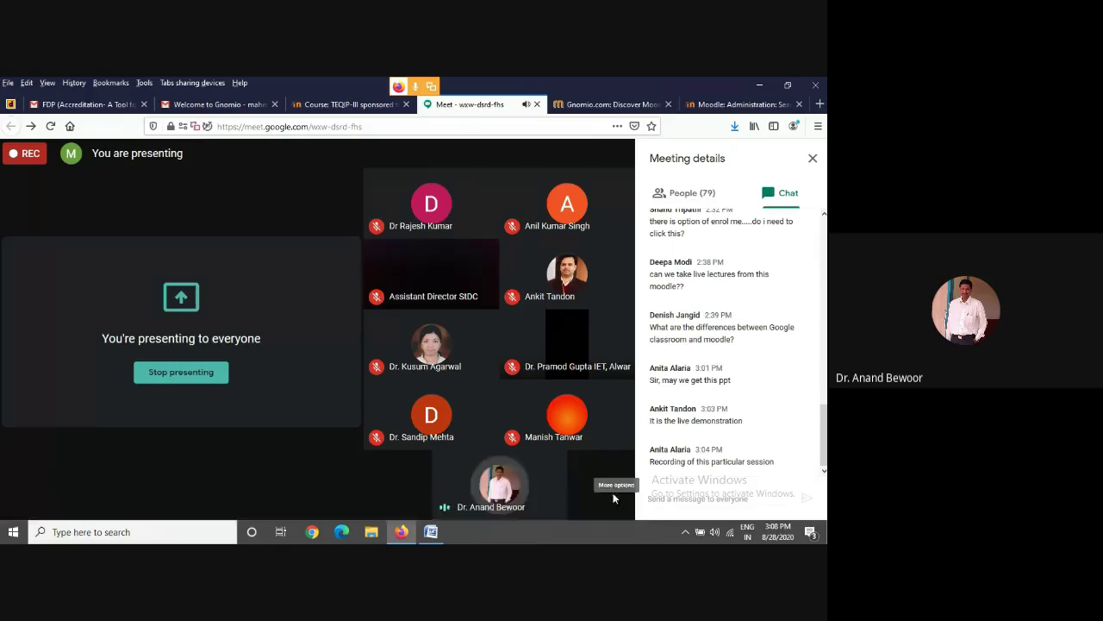
{"action": "left_click", "coordinate": [191, 375]}
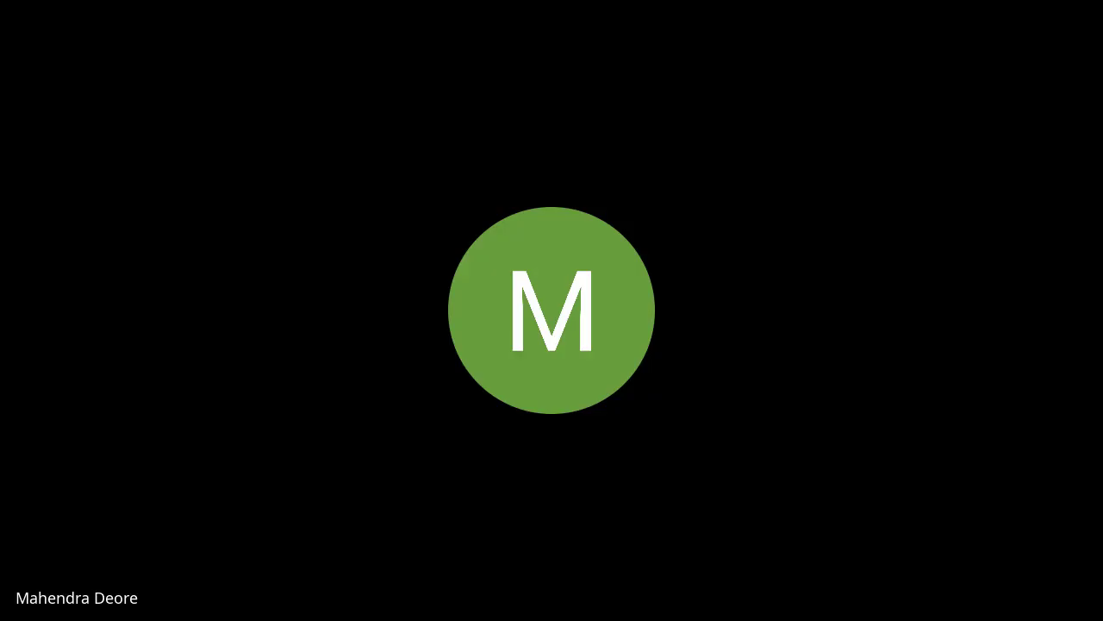